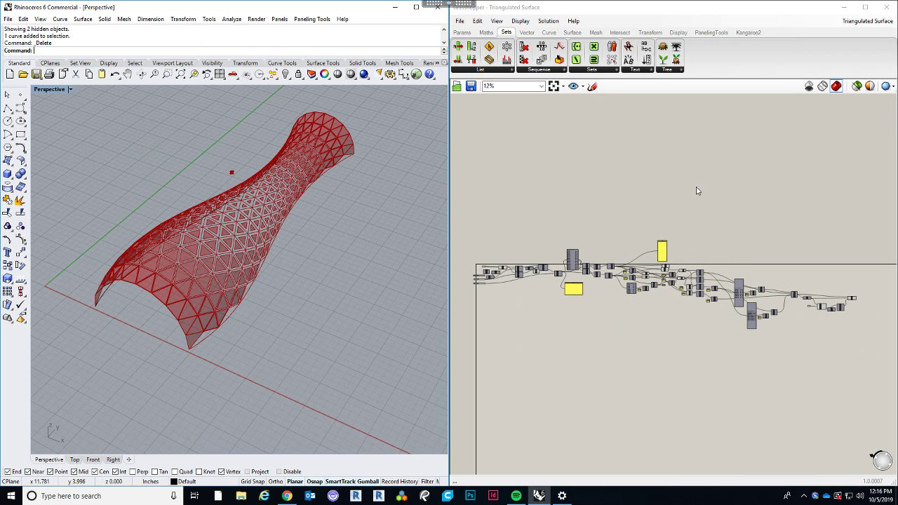
right_click_drag(697, 187, 719, 201)
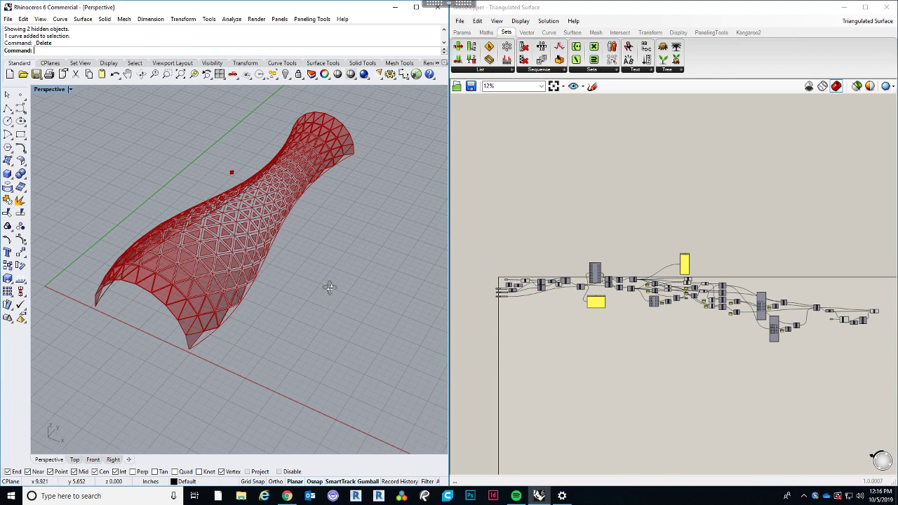
right_click_drag(330, 288, 323, 290)
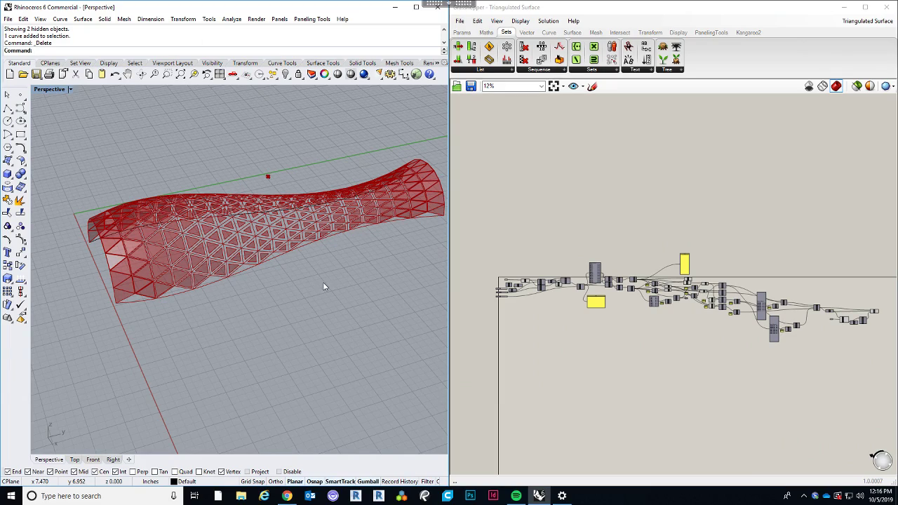
right_click_drag(324, 286, 296, 287)
scroll(227, 248, "down", 4)
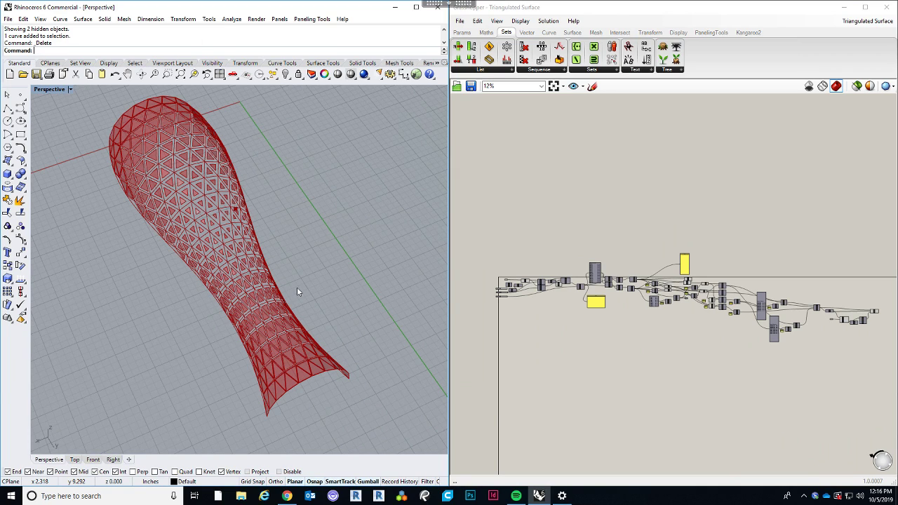
right_click_drag(297, 292, 267, 309)
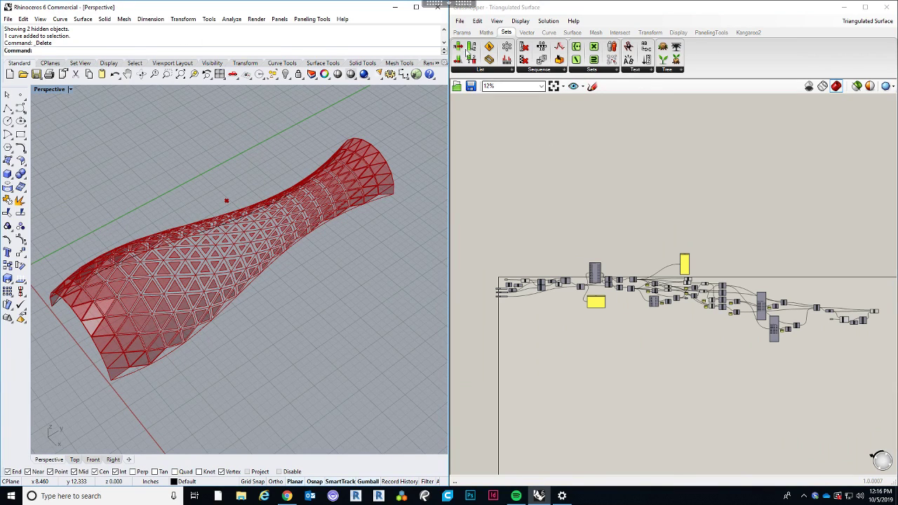
Start a new Grasshopper document and hide the point object beside the curve in the Rhino model.
left_click(460, 21)
left_click(484, 32)
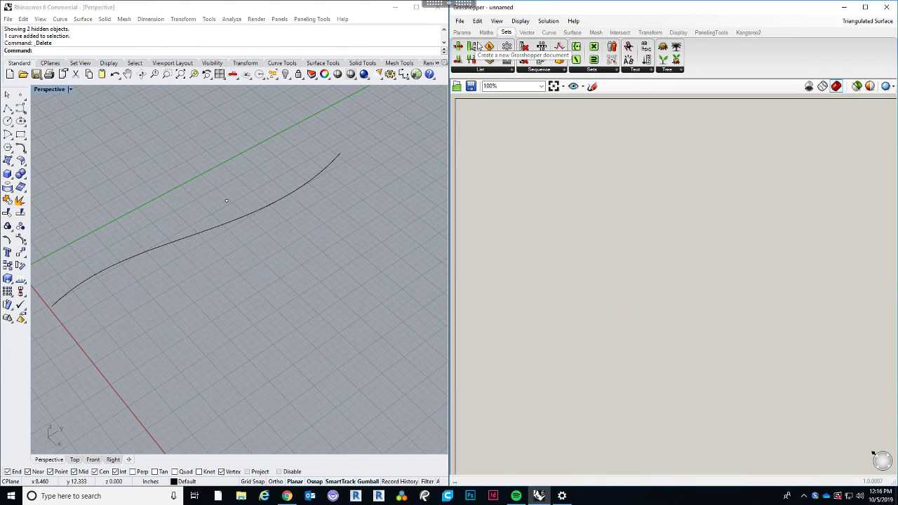
right_click_drag(337, 307, 229, 201)
left_click(250, 224)
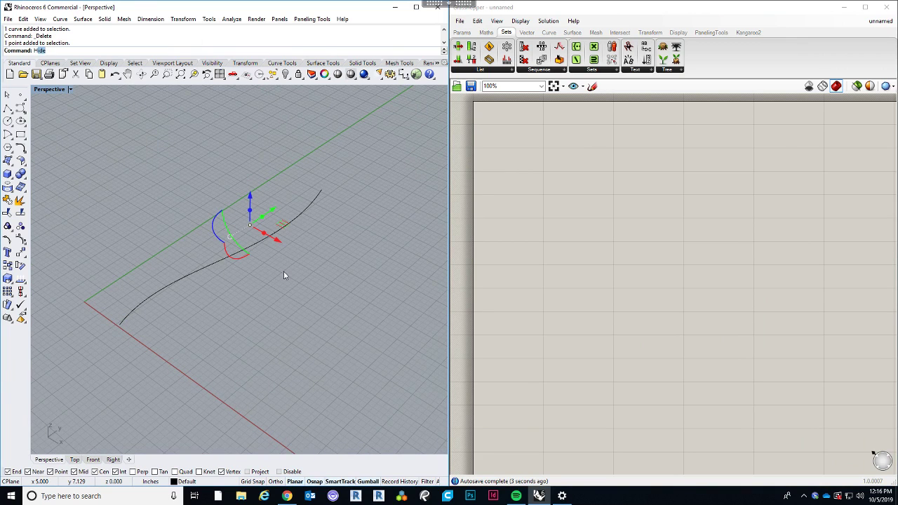
key("ctrl+h")
right_click_drag(251, 274, 249, 346)
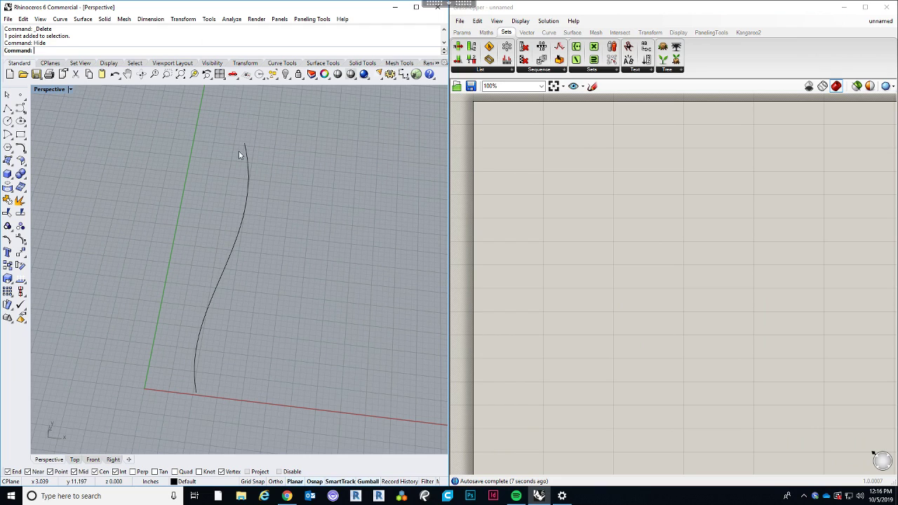
Add a Curve parameter to the Grasshopper canvas and reference the S-shaped Rhino curve in it.
right_click_drag(540, 166, 557, 197)
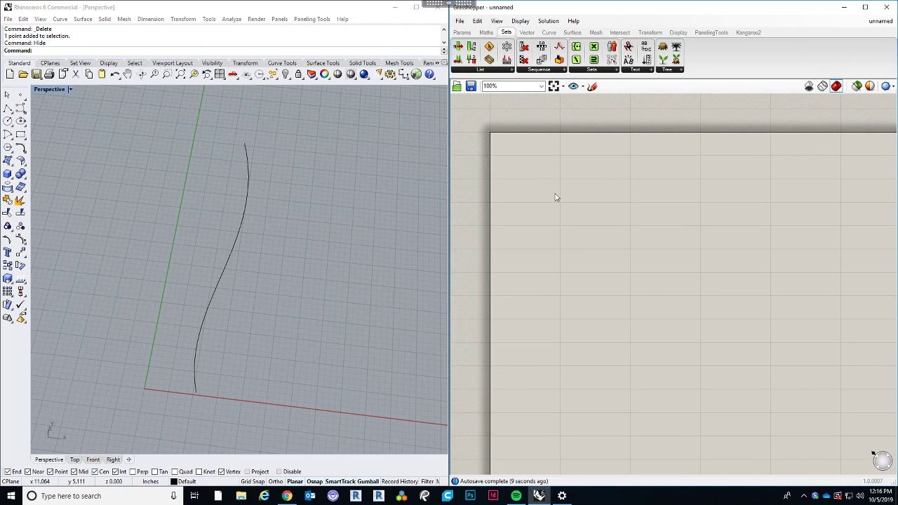
double_click(534, 165)
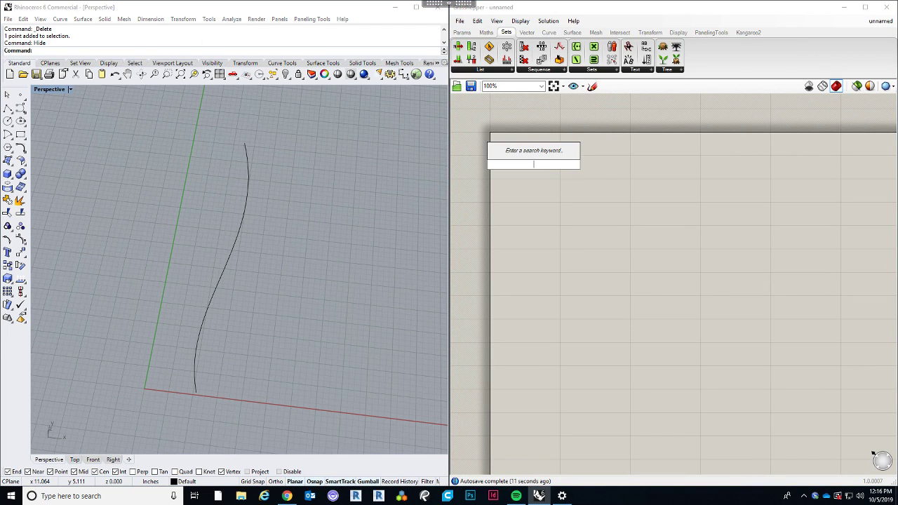
type("curve")
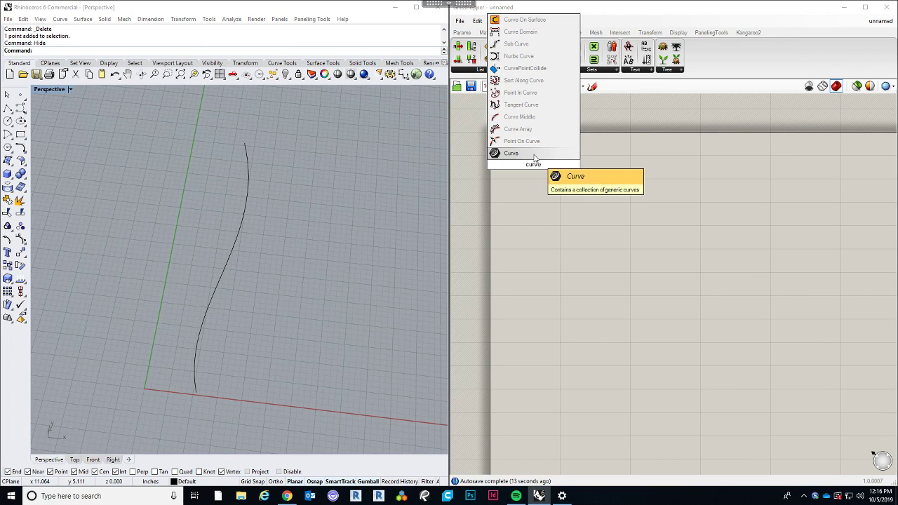
left_click(511, 153)
left_click_drag(531, 160, 521, 150)
right_click(528, 155)
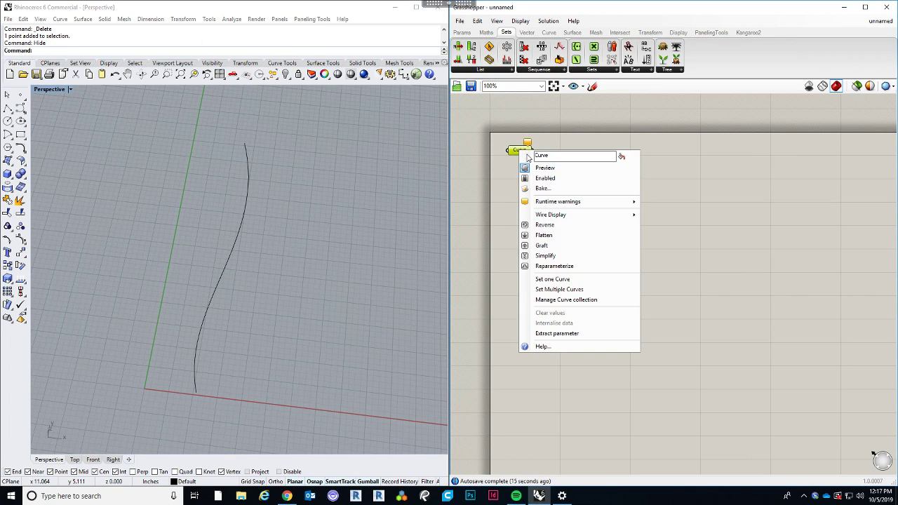
left_click(553, 279)
left_click(237, 249)
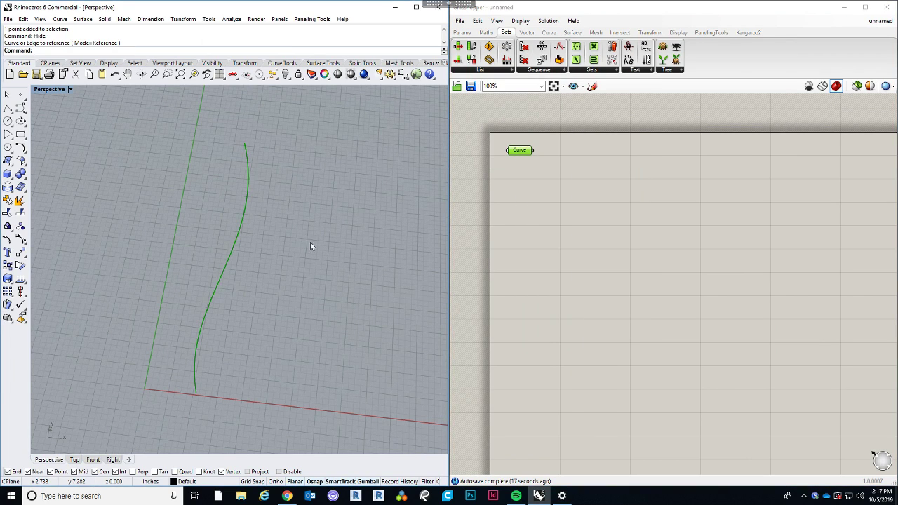
left_click(565, 230)
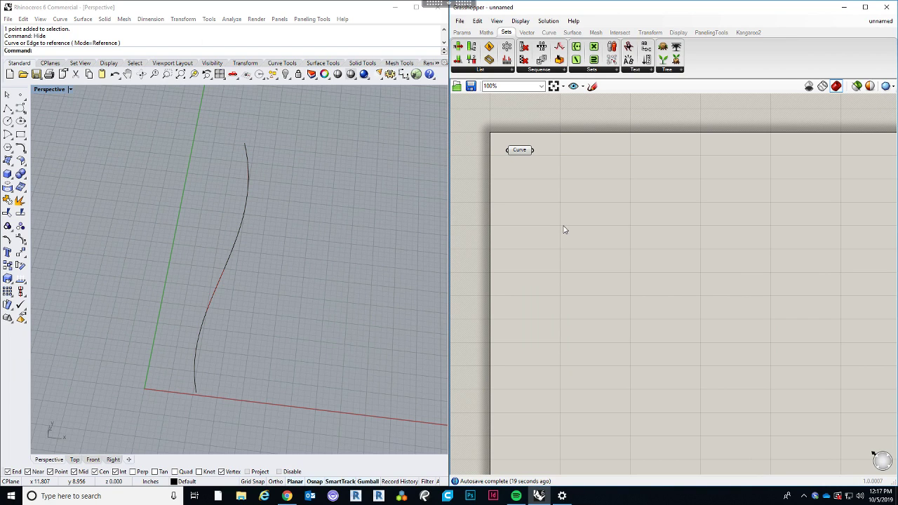
Add a Mirror component and feed the Curve parameter into its Geometry input.
right_click_drag(548, 165, 551, 204)
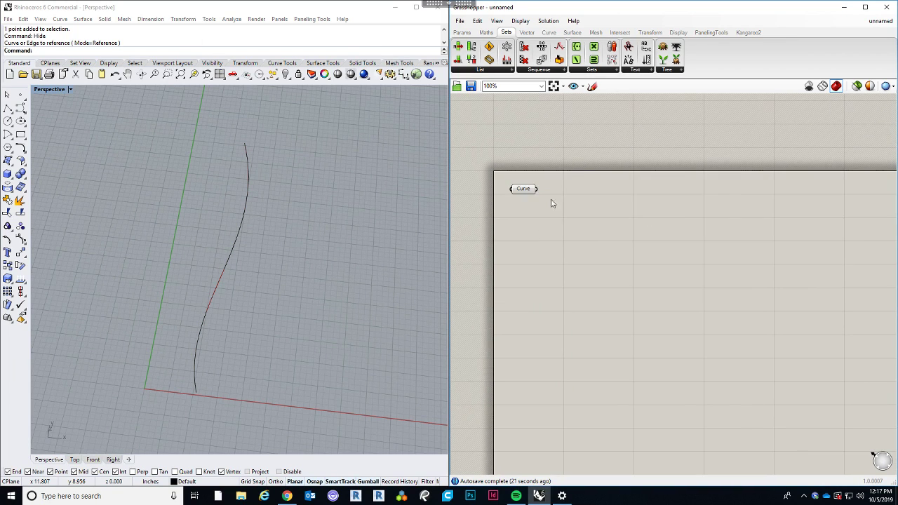
right_click_drag(295, 281, 259, 276)
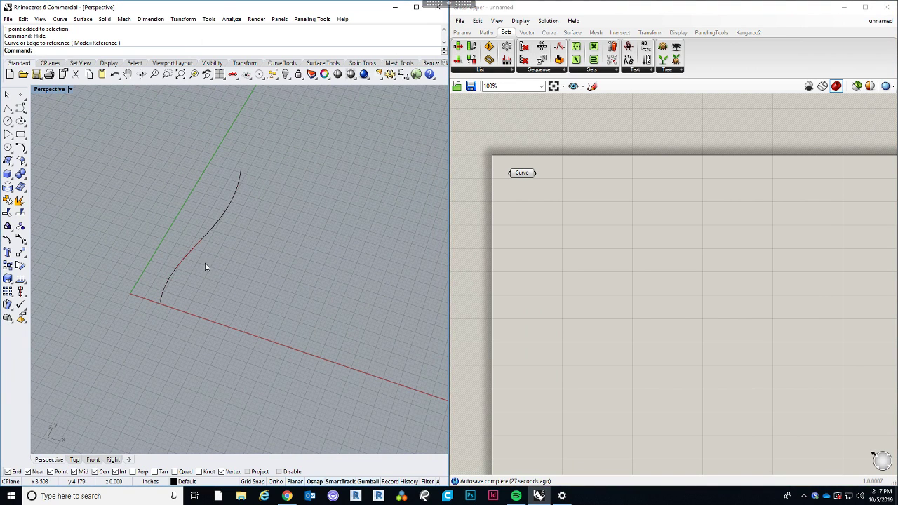
right_click_drag(205, 267, 225, 271)
left_click(567, 226)
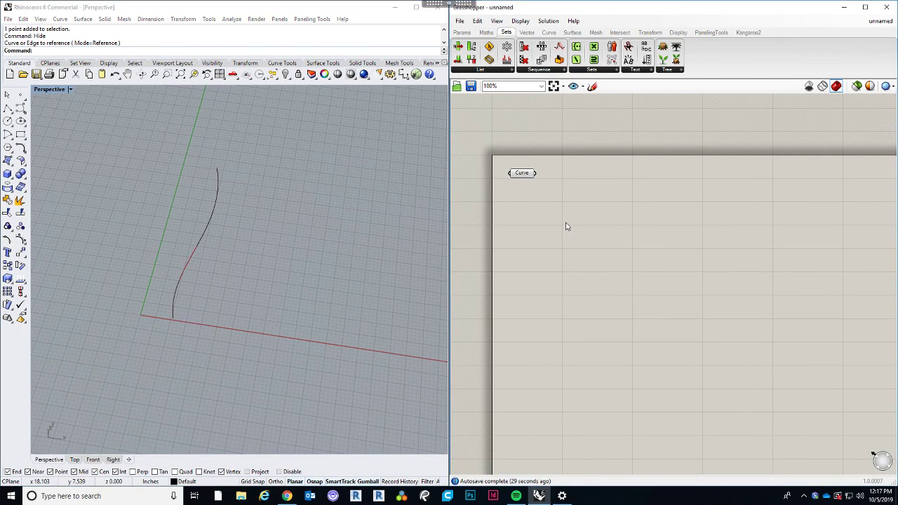
double_click(567, 226)
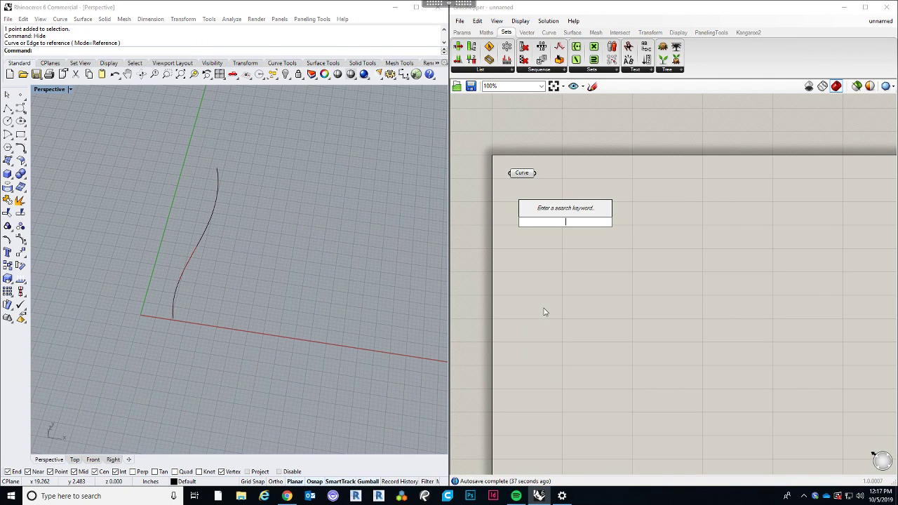
type("mirr")
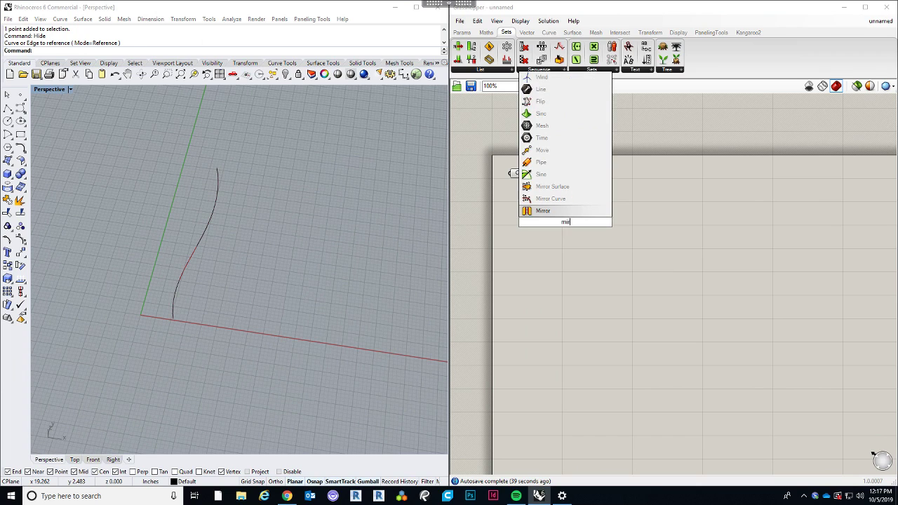
left_click(562, 212)
left_click_drag(589, 215, 650, 179)
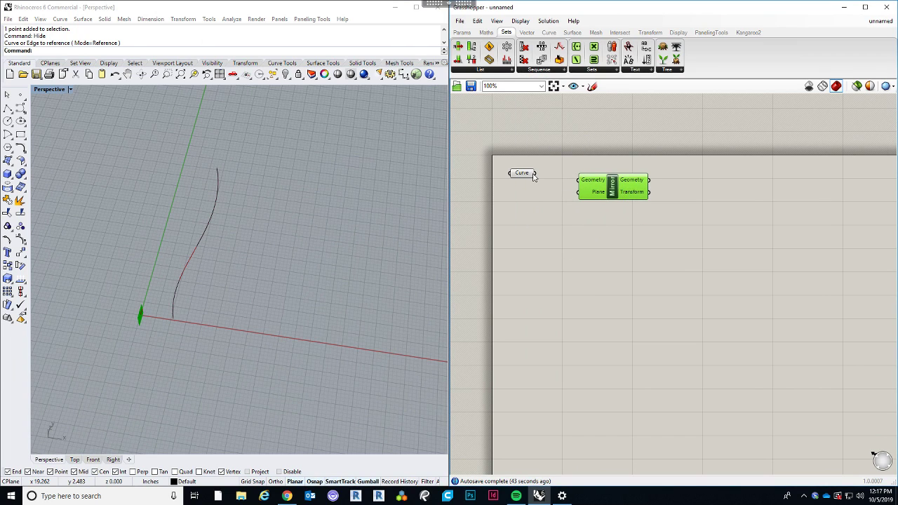
left_click_drag(534, 173, 650, 190)
left_click(607, 241)
Add a YZ Plane component below the Curve parameter and shift the Mirror component away to make room.
right_click_drag(239, 309, 260, 311)
scroll(88, 311, "up", 3)
right_click_drag(228, 368, 143, 275)
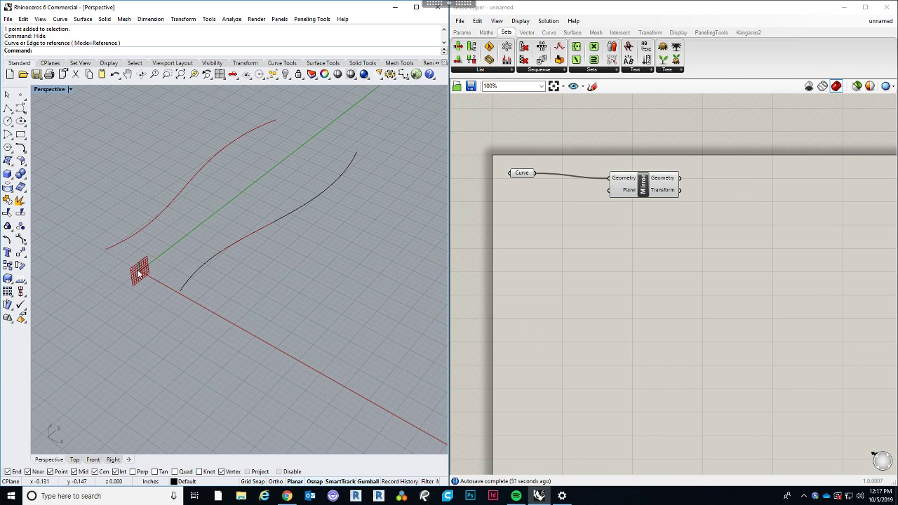
right_click_drag(209, 232, 215, 293)
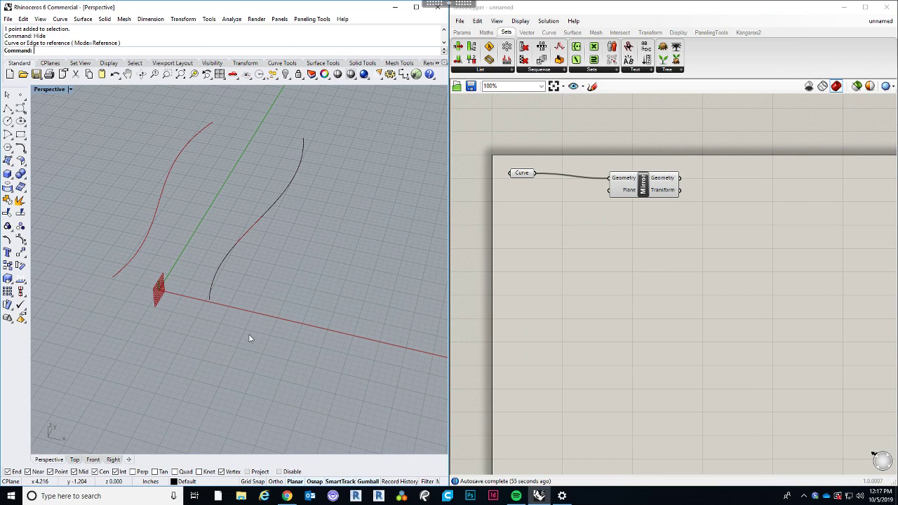
right_click_drag(136, 269, 179, 296)
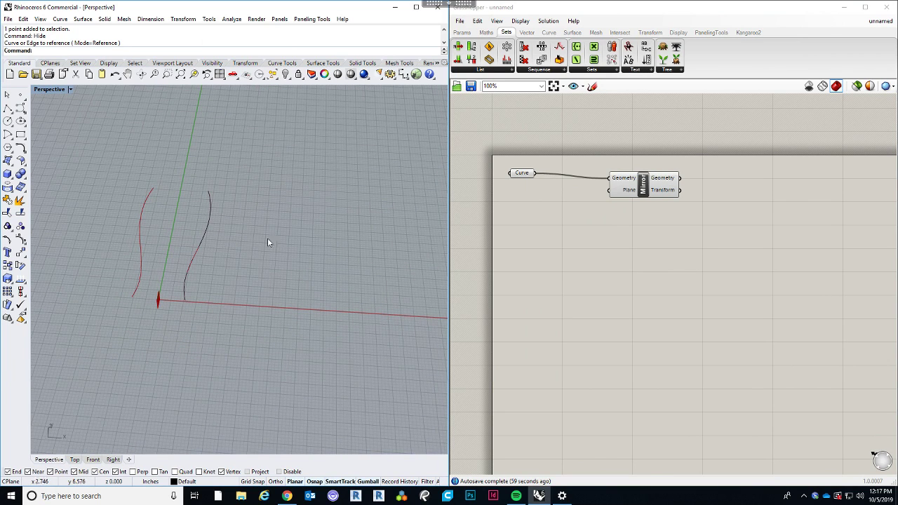
right_click_drag(553, 271, 575, 266)
mouse_move(562, 300)
right_mouse_down()
mouse_move(541, 307)
mouse_move(566, 309)
right_mouse_up()
double_click(573, 266)
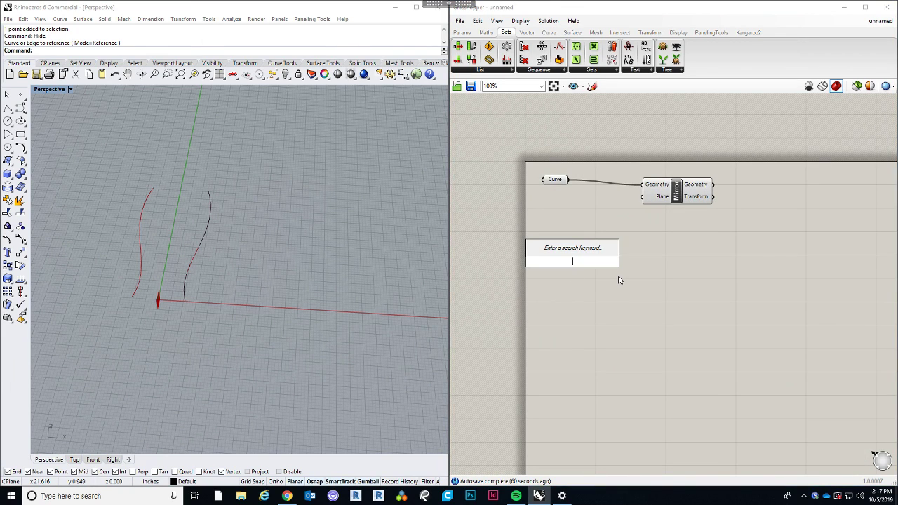
type("yz")
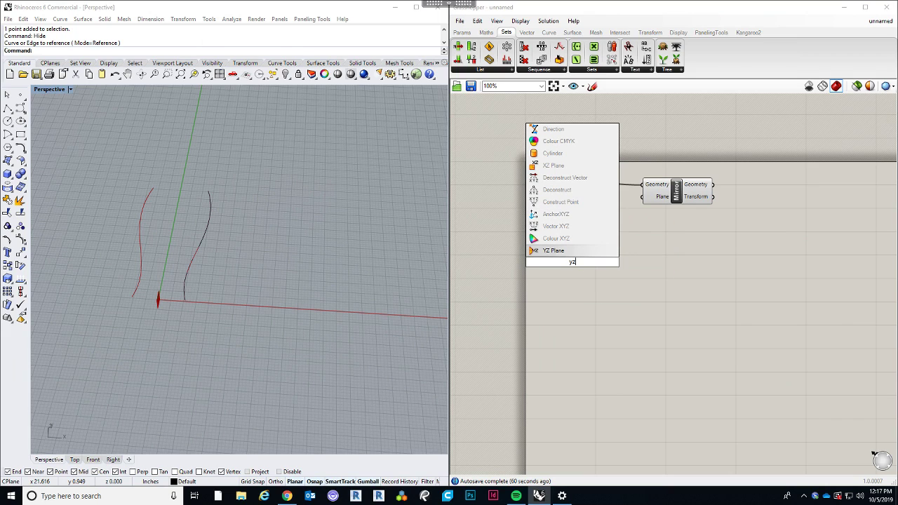
left_click(572, 251)
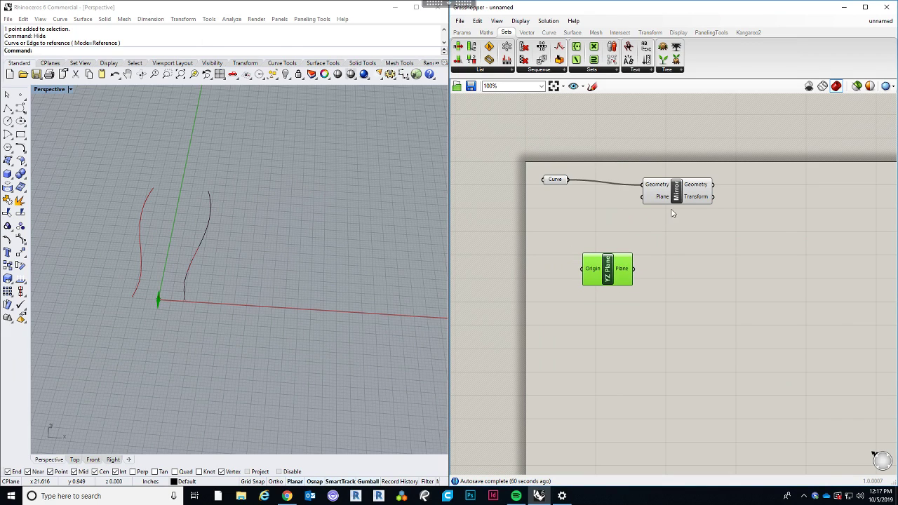
left_click_drag(685, 193, 727, 193)
left_click_drag(583, 269, 584, 258)
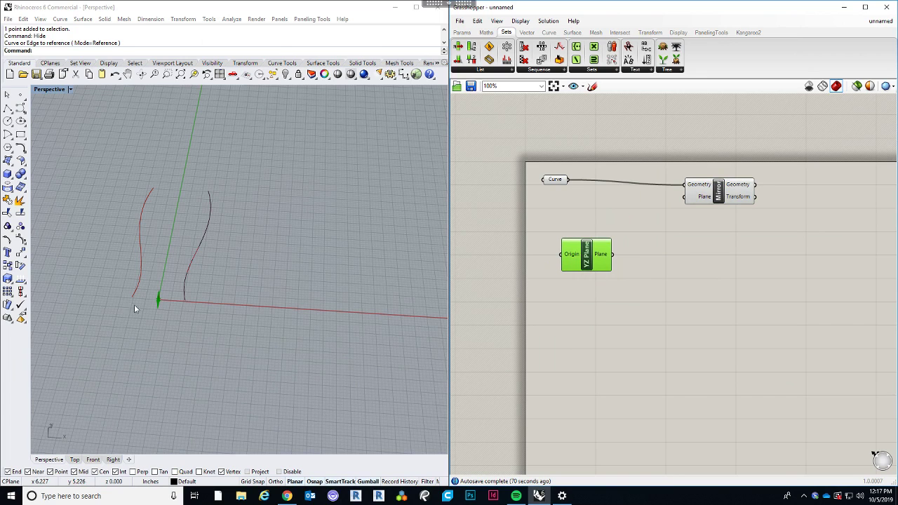
Add a Move component and feed the YZ Plane output into its Geometry input.
right_click_drag(147, 279, 161, 211)
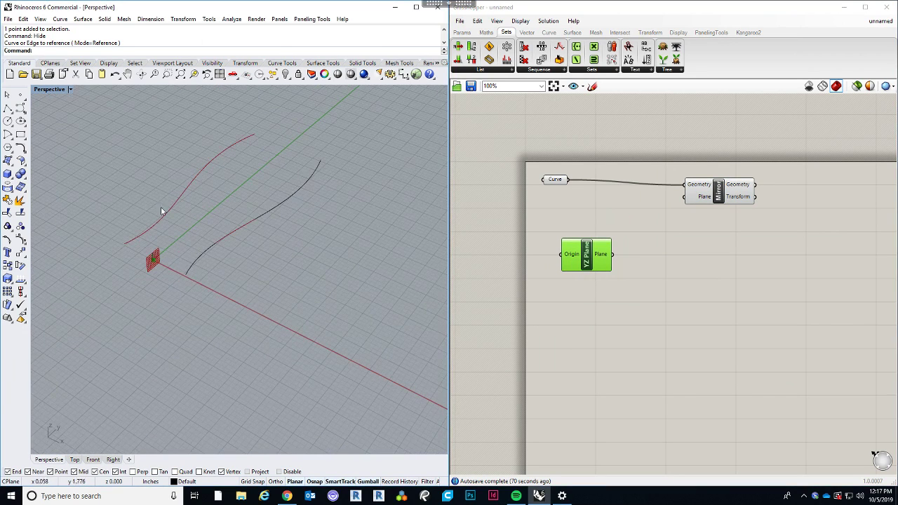
double_click(634, 327)
type("move")
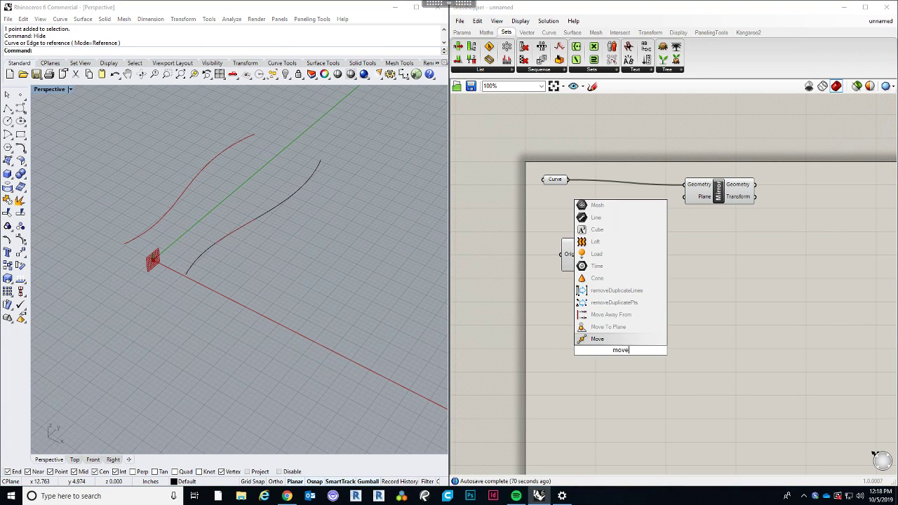
key("Return")
left_click_drag(609, 349, 662, 298)
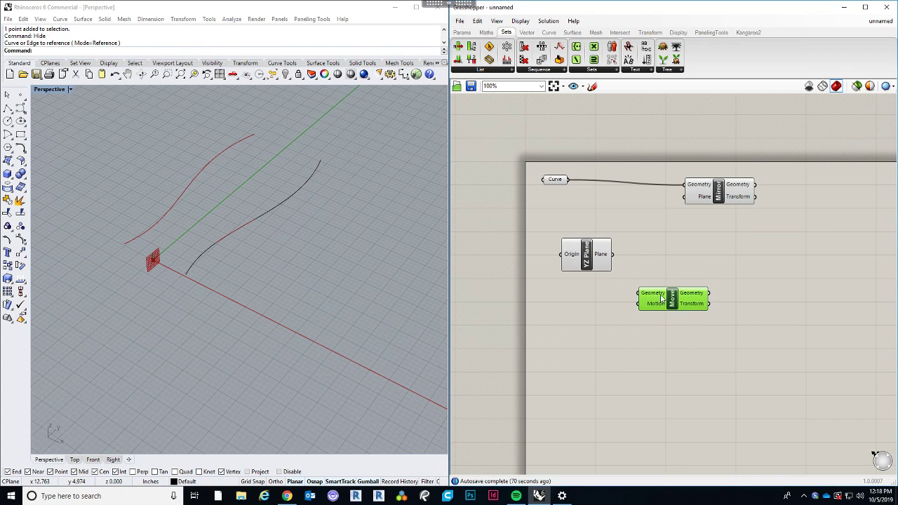
left_click_drag(613, 254, 672, 286)
Add a Unit X vector, feed it into the Move component's Motion input, and space out the components.
double_click(673, 355)
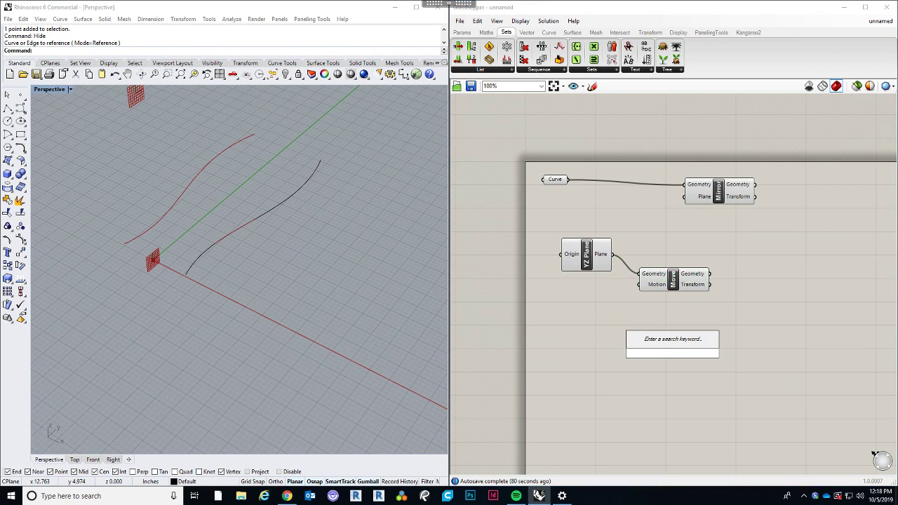
type("x")
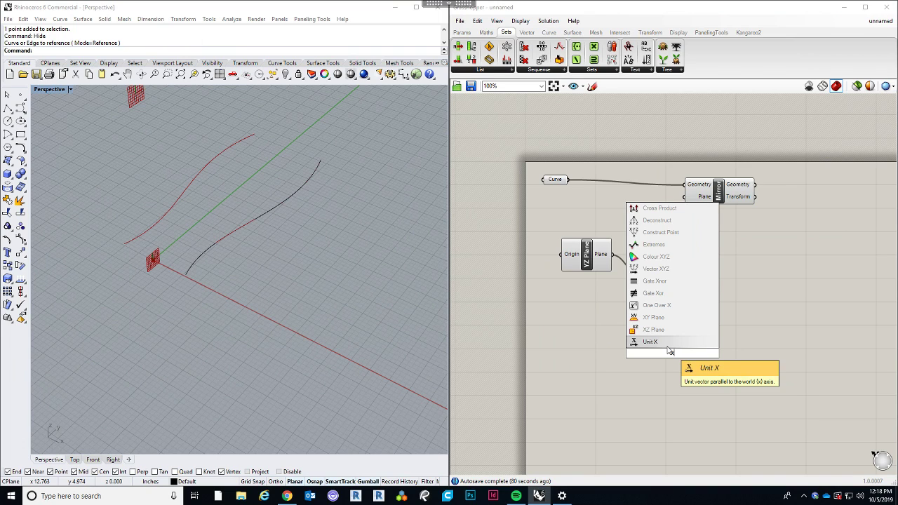
key("Return")
left_click_drag(670, 277, 705, 259)
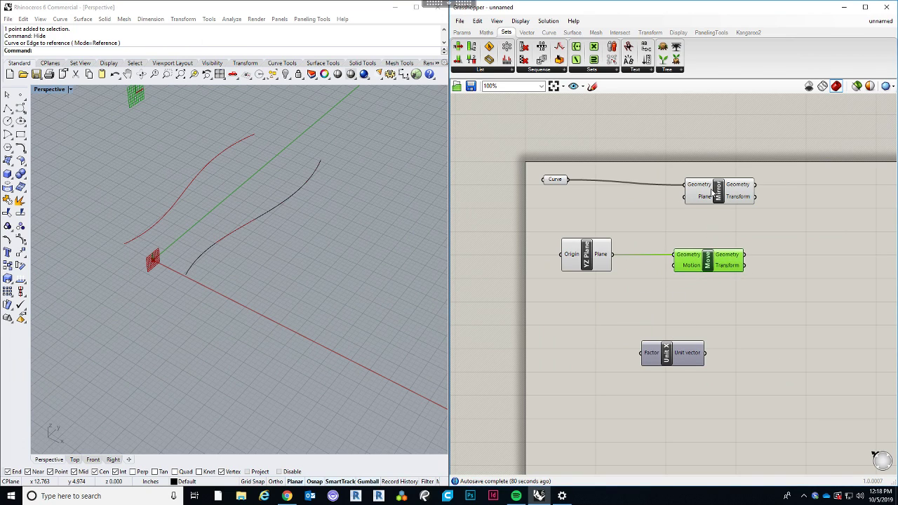
left_click_drag(711, 191, 781, 183)
left_click_drag(672, 349, 597, 320)
left_click_drag(658, 327, 733, 257)
left_click_drag(640, 324, 655, 322)
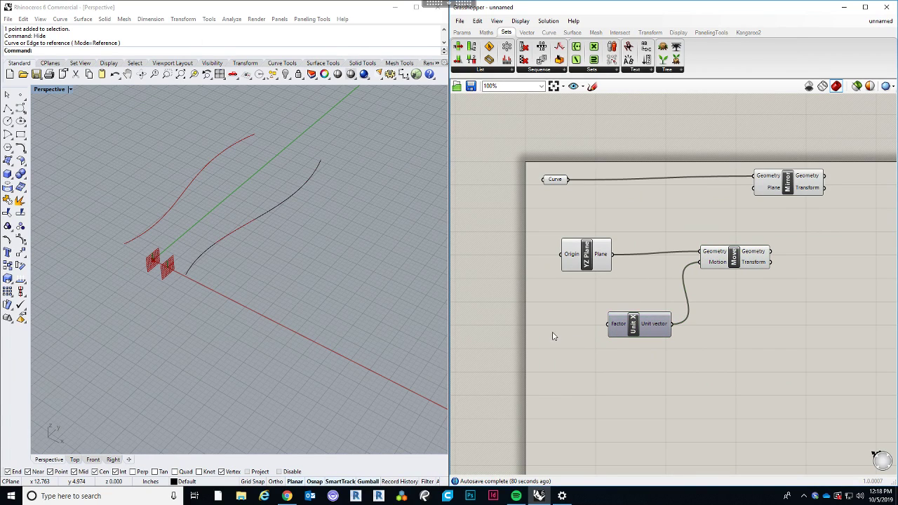
Create a number slider from the value 10, connect it to the Unit X Factor input, and set it to 5.
double_click(554, 330)
type("10")
key("Return")
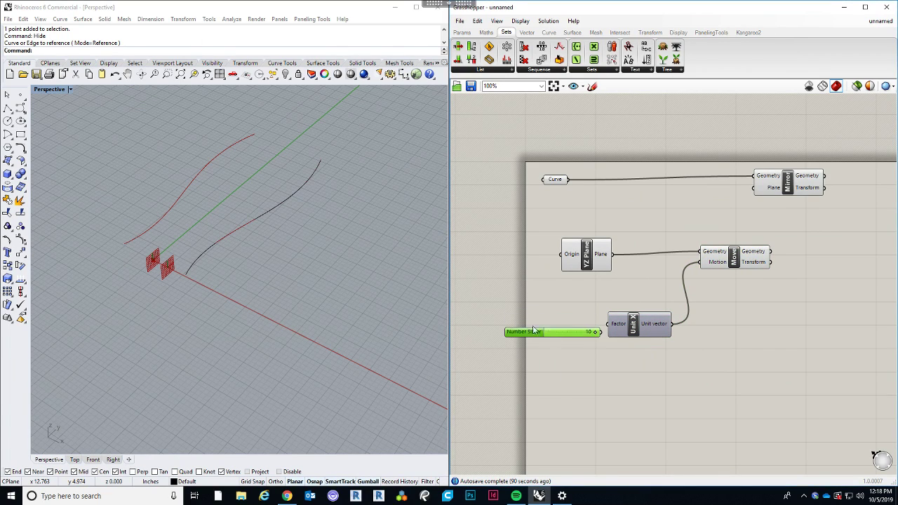
left_click_drag(570, 324, 540, 331)
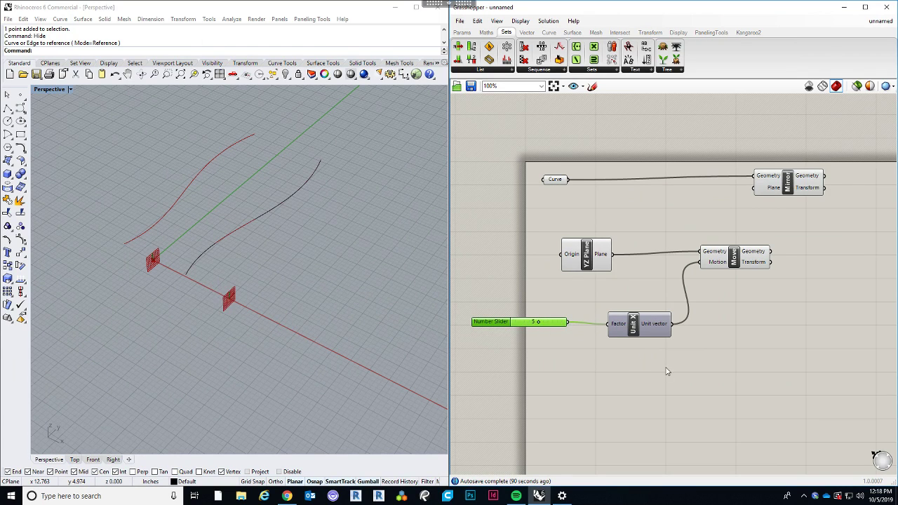
Feed the moved plane from the Move component's Geometry output into the Mirror component's Plane input.
scroll(639, 362, "down", 1)
right_click_drag(697, 353, 621, 379)
left_click_drag(701, 243, 758, 258)
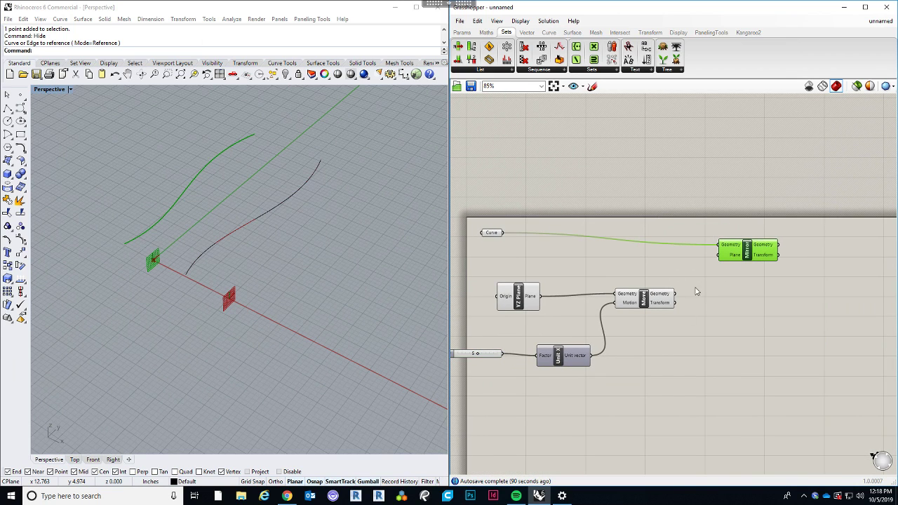
left_click_drag(676, 294, 717, 254)
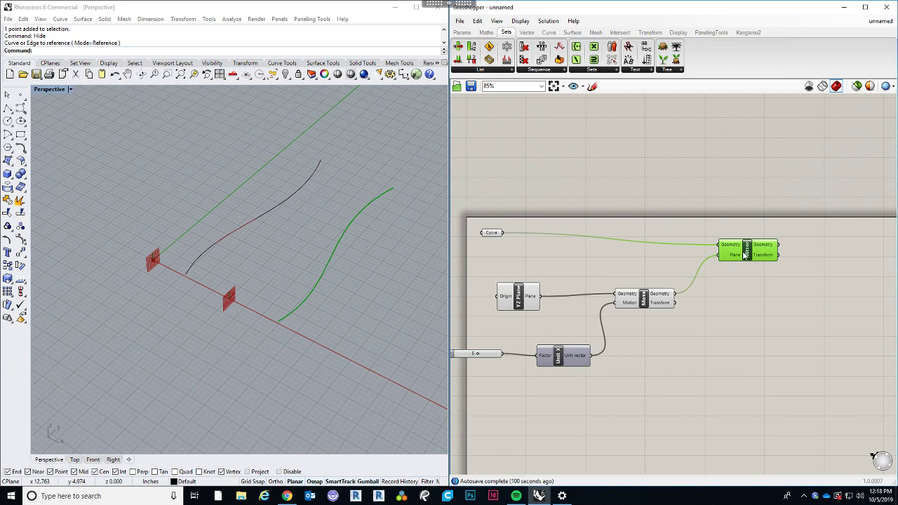
left_click(724, 300)
Set the number slider driving the Unit X factor to 4 to bring the mirrored curve closer.
right_click_drag(299, 313, 351, 302)
scroll(325, 301, "up", 2)
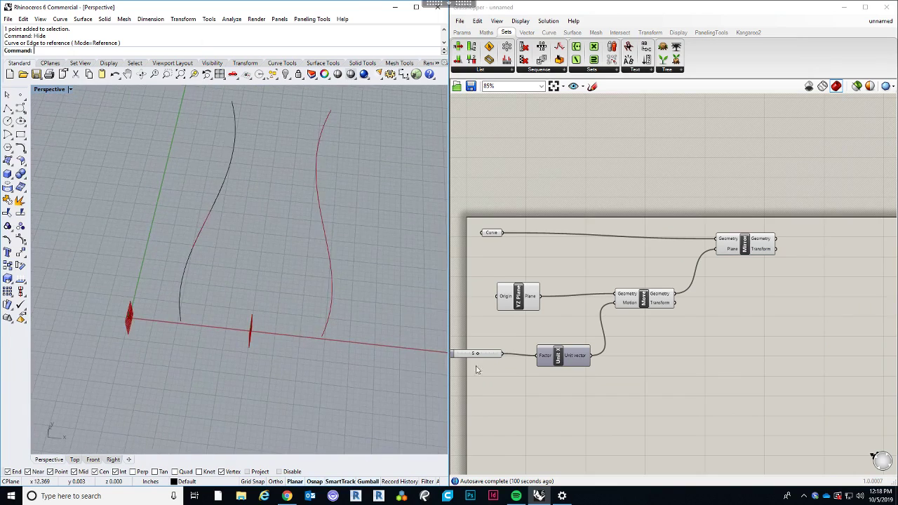
scroll(479, 370, "up", 3)
left_click_drag(513, 346, 513, 348)
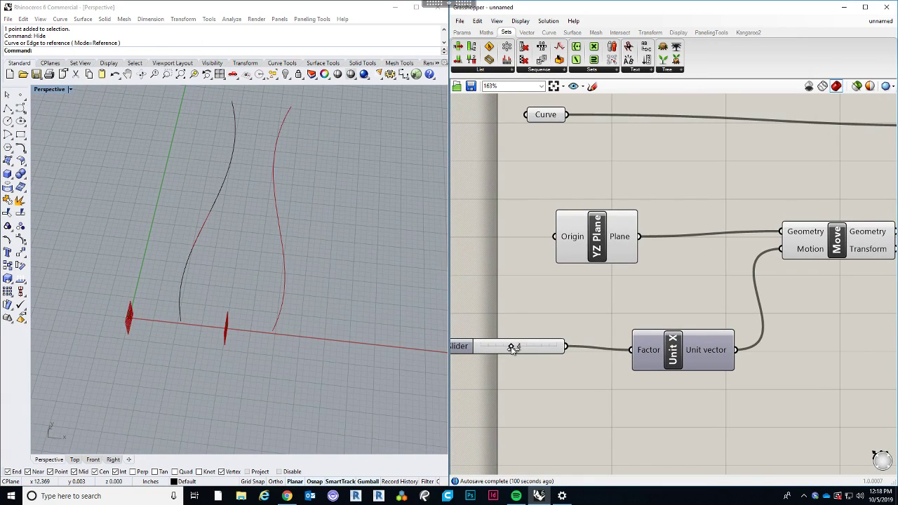
right_click_drag(290, 333, 273, 342)
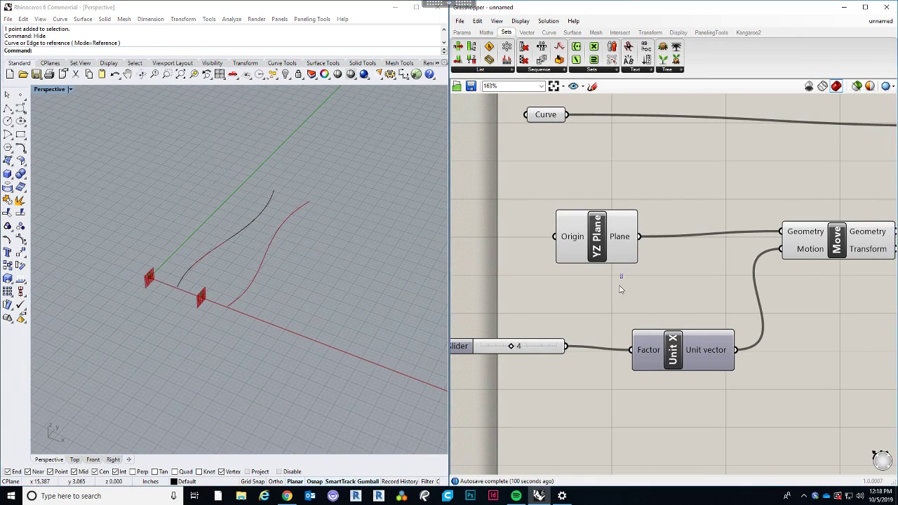
Turn off the viewport preview of the YZ Plane and Move components.
scroll(620, 289, "down", 3)
left_click_drag(647, 248, 500, 280)
middle_click(511, 291)
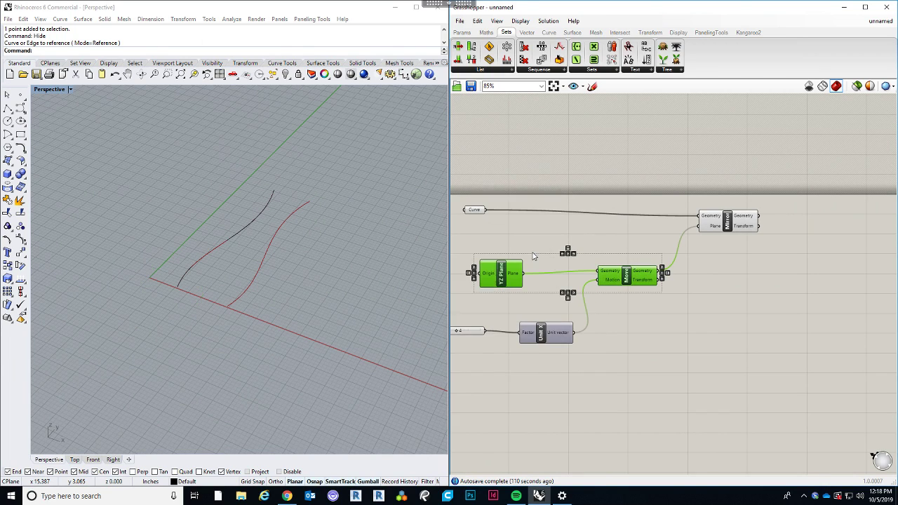
left_click(670, 341)
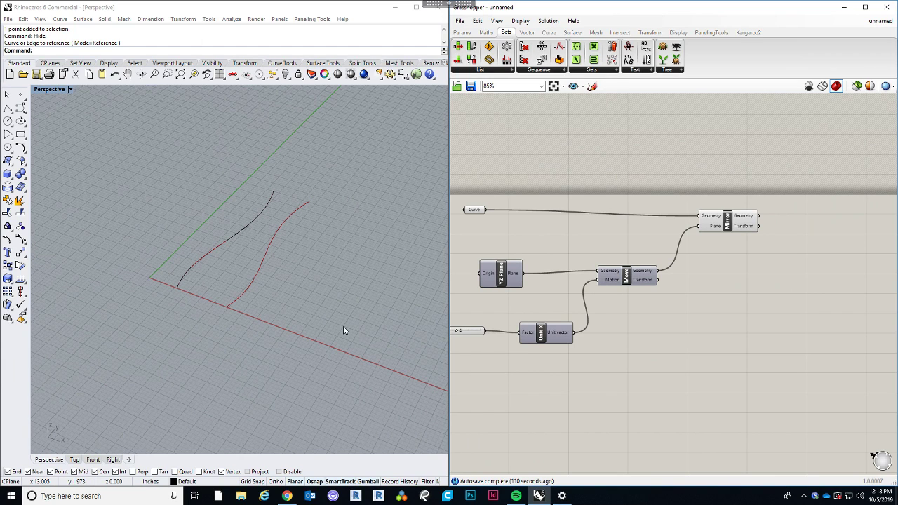
right_click_drag(675, 333, 654, 344)
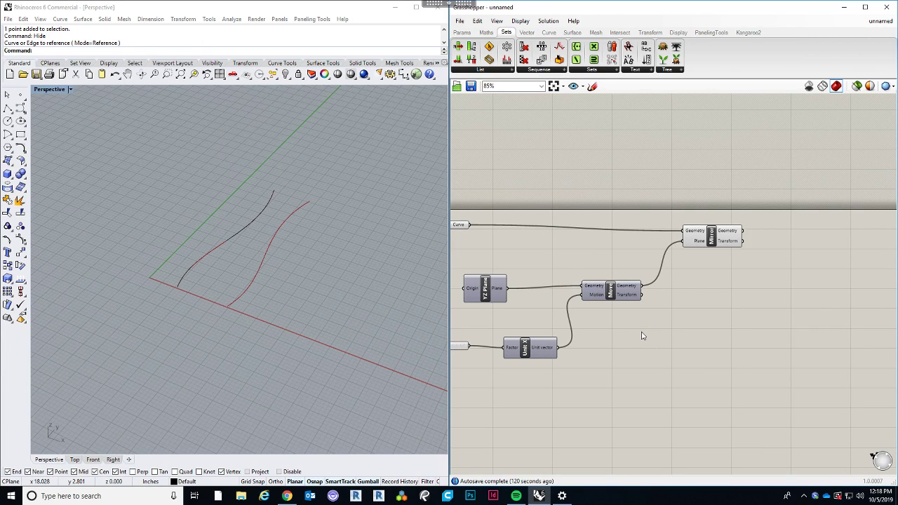
right_click_drag(641, 336, 672, 366)
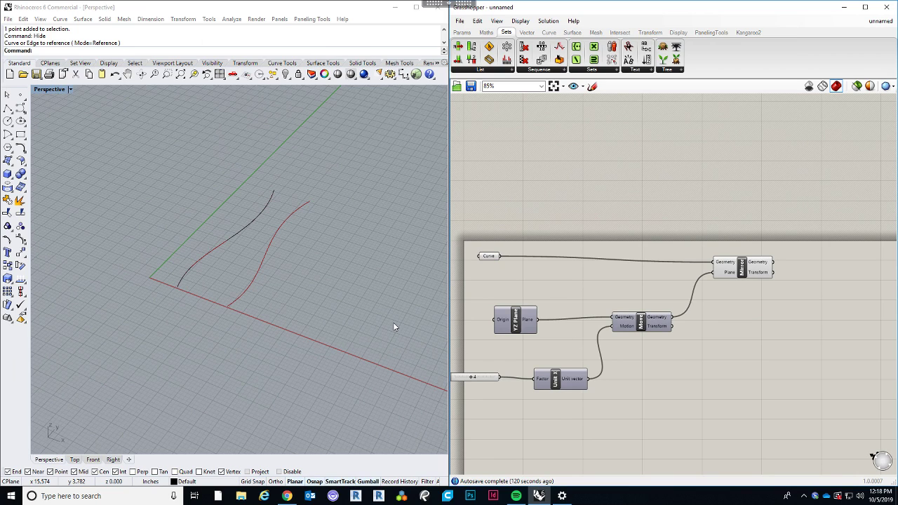
Add a Divide Curve component fed by the Mirror component's Geometry output and place a copy of it above.
right_click_drag(709, 372, 649, 349)
left_click_drag(701, 262, 709, 270)
right_click_drag(726, 299, 610, 314)
double_click(692, 318)
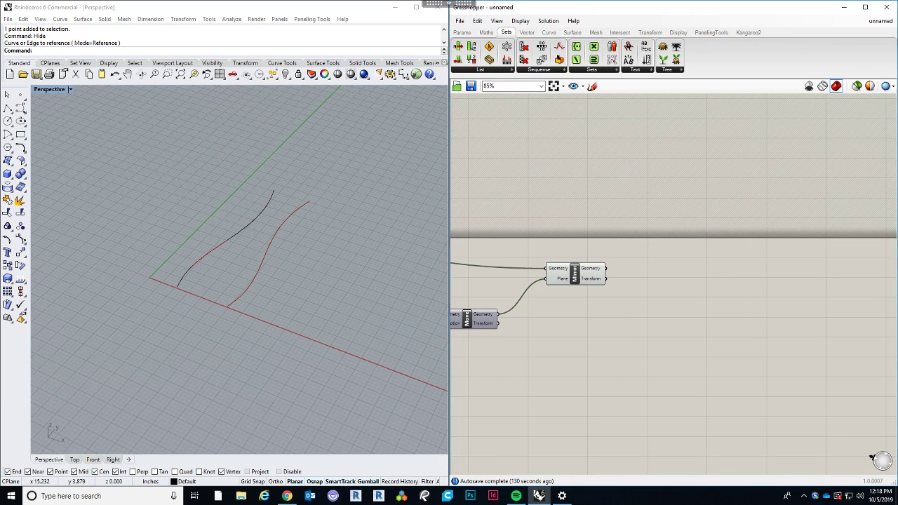
type("divide")
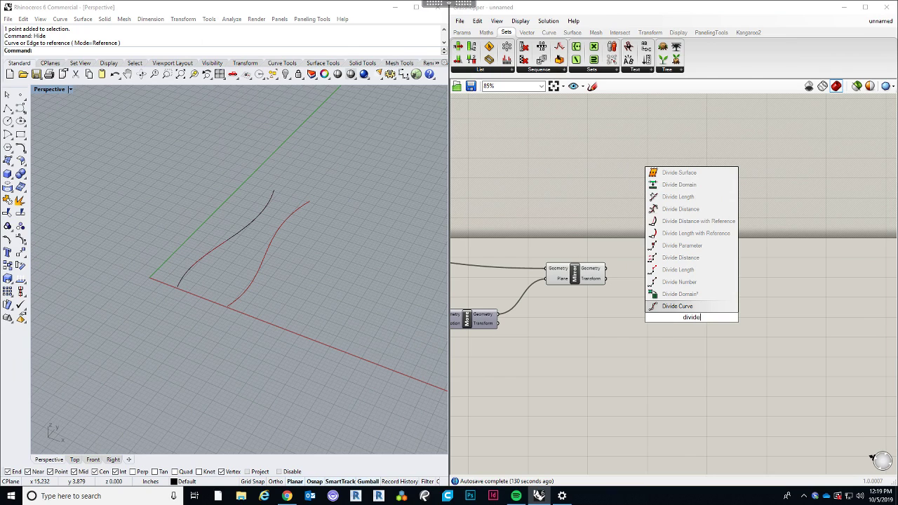
key("Return")
left_click_drag(605, 268, 688, 258)
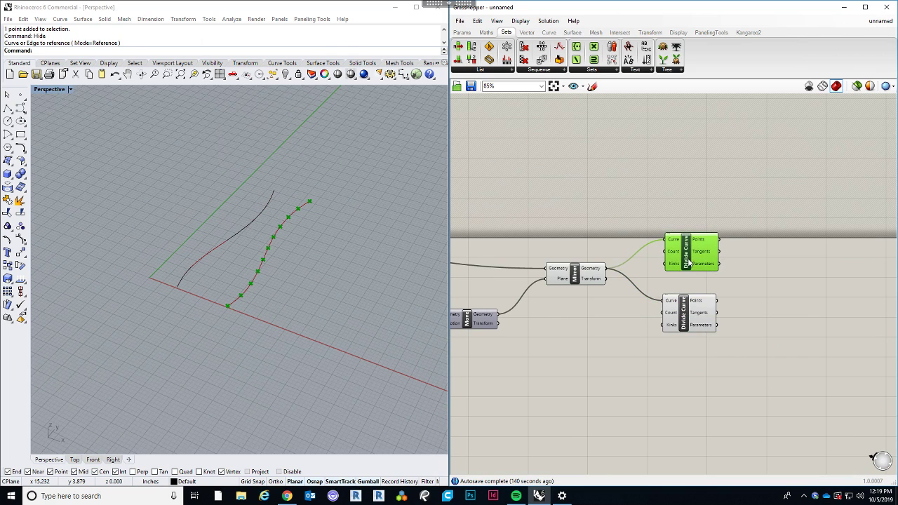
Replace the upper Divide Curve component's Curve input with the original Curve parameter.
right_click_drag(602, 230, 766, 297)
scroll(494, 277, "down", 1)
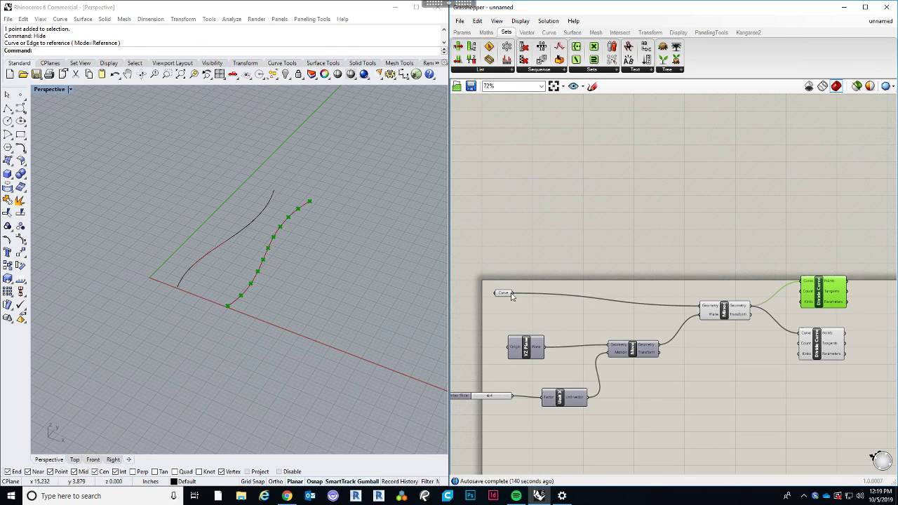
left_click_drag(515, 295, 802, 282)
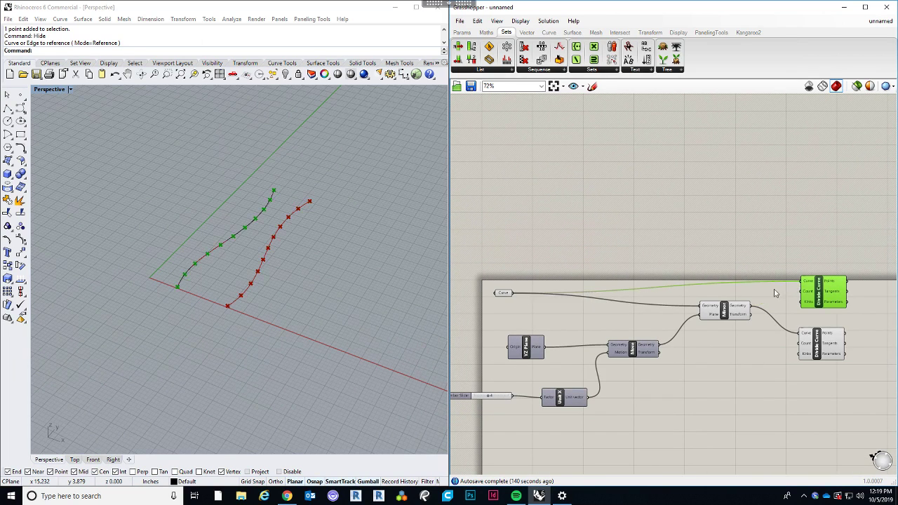
Create a number slider with value 20, connect it to the Count inputs of both Divide Curve components, and align the components.
right_click_drag(786, 310, 708, 287)
double_click(664, 352)
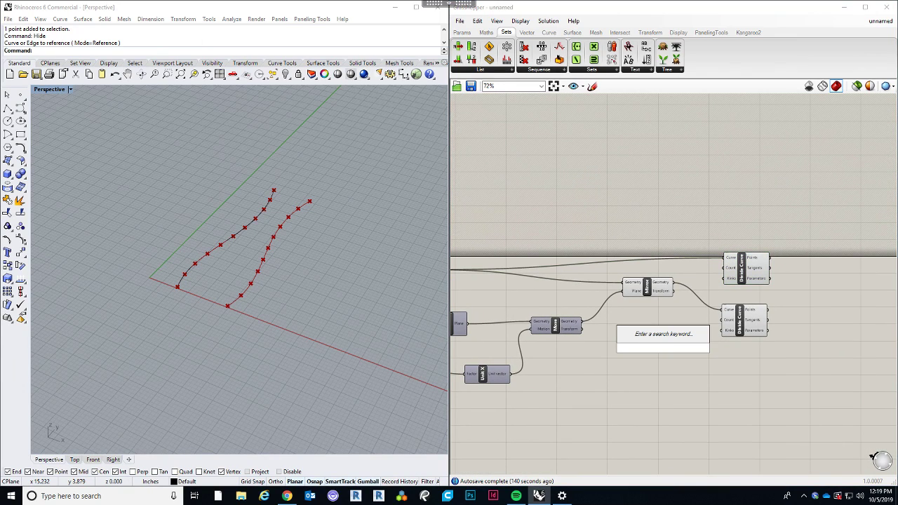
type("20")
key("Return")
left_click_drag(700, 349, 725, 268)
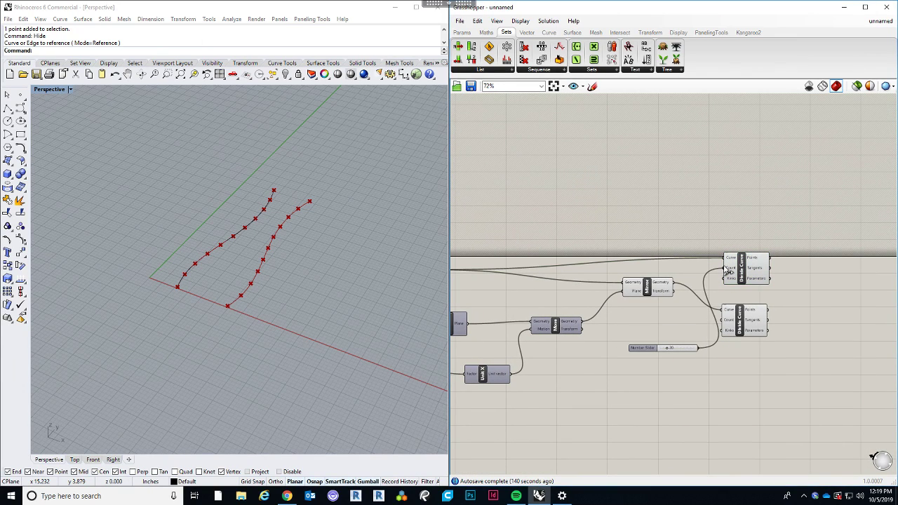
left_click_drag(701, 349, 770, 324)
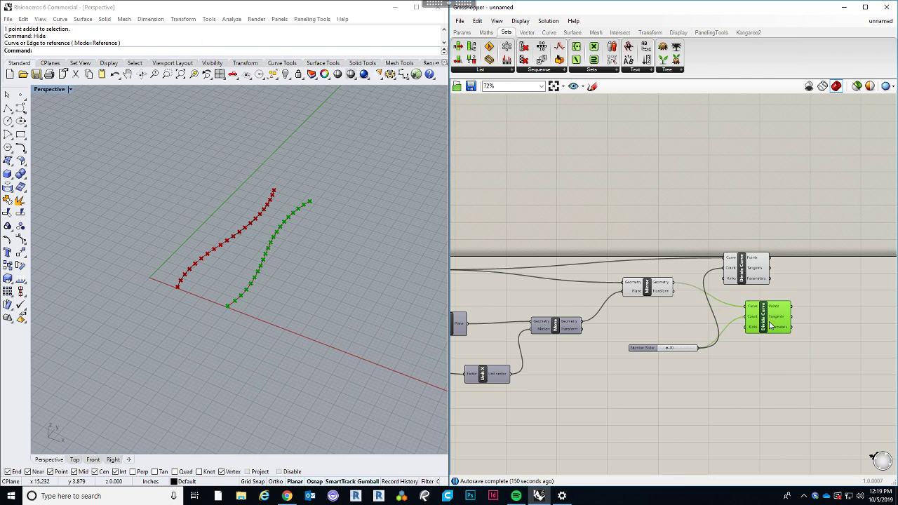
right_click_drag(750, 346, 640, 354)
left_click_drag(649, 279, 669, 277)
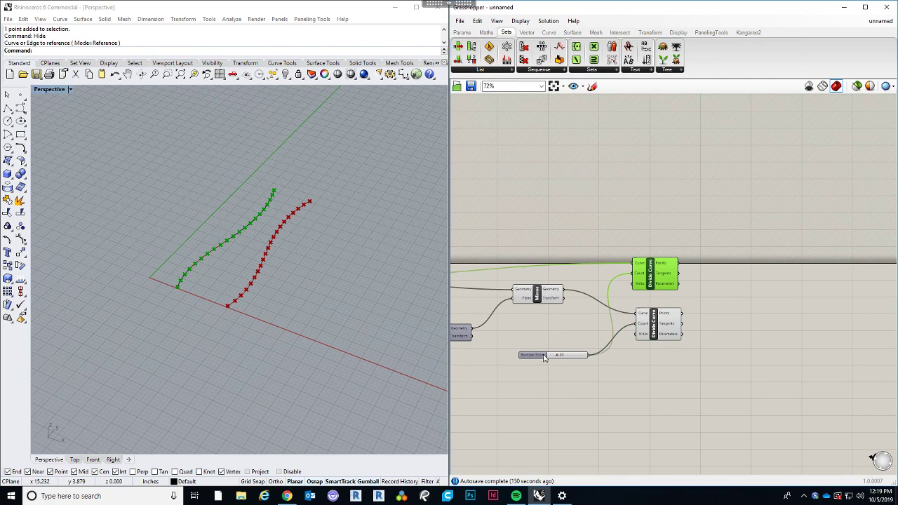
Move the division count slider up beside the Divide Curve components and set it to 19.
left_click_drag(543, 356, 544, 334)
left_click(570, 356)
scroll(597, 341, "up", 2)
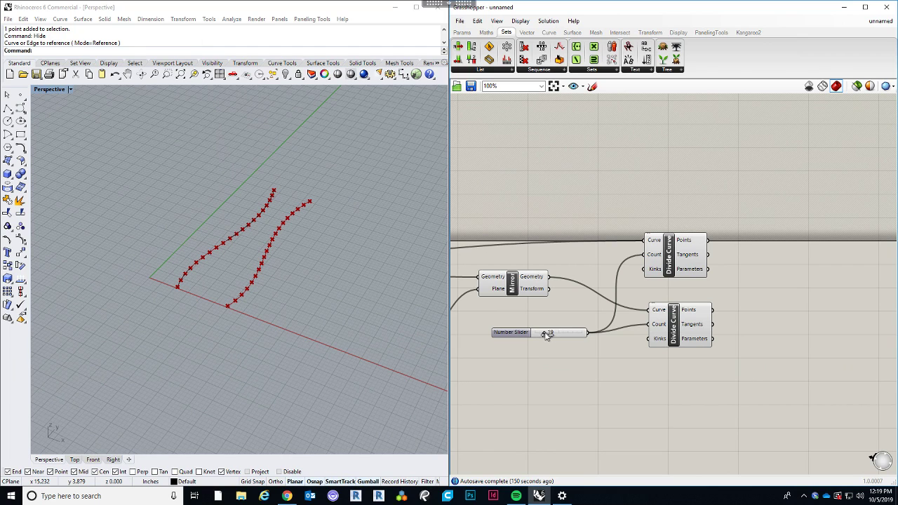
Align the two Divide Curve components and add a BiArc component after them.
right_click_drag(611, 379, 565, 376)
scroll(572, 356, "down", 2)
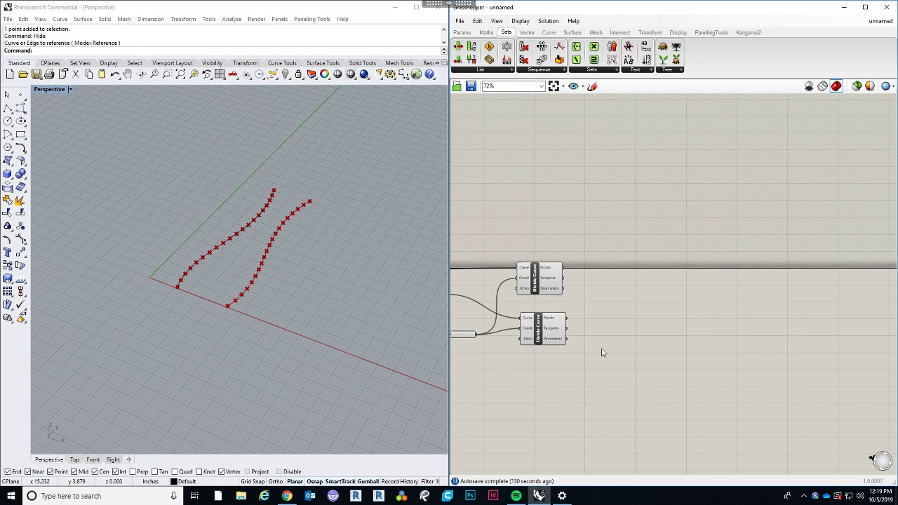
right_click_drag(670, 365, 629, 363)
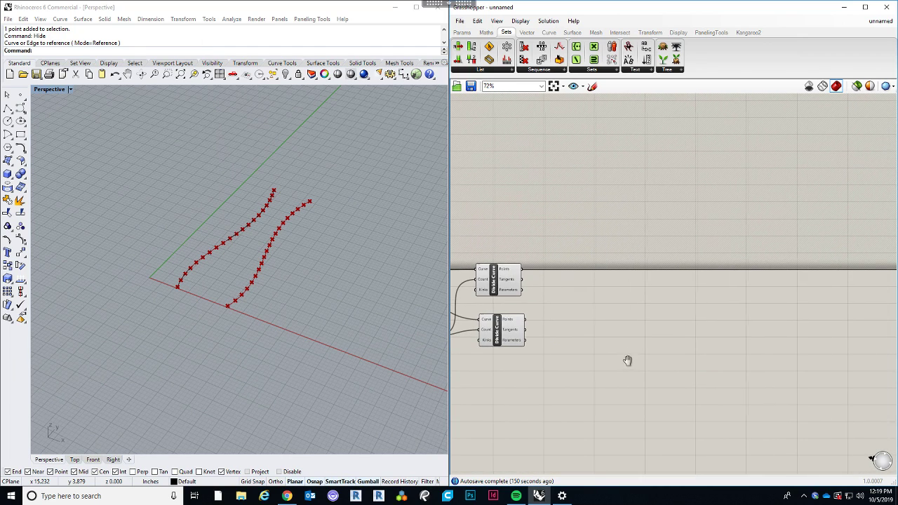
left_click(503, 337)
double_click(602, 311)
type("bi")
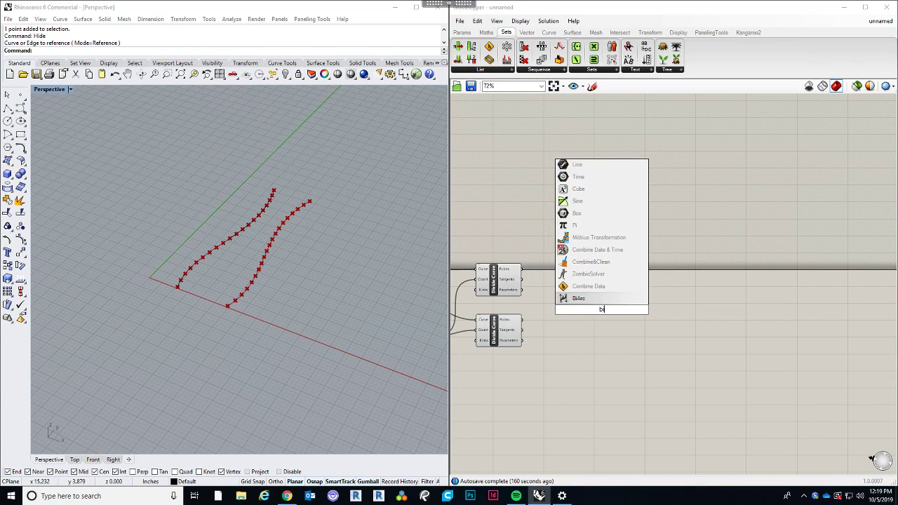
type("a")
key("Return")
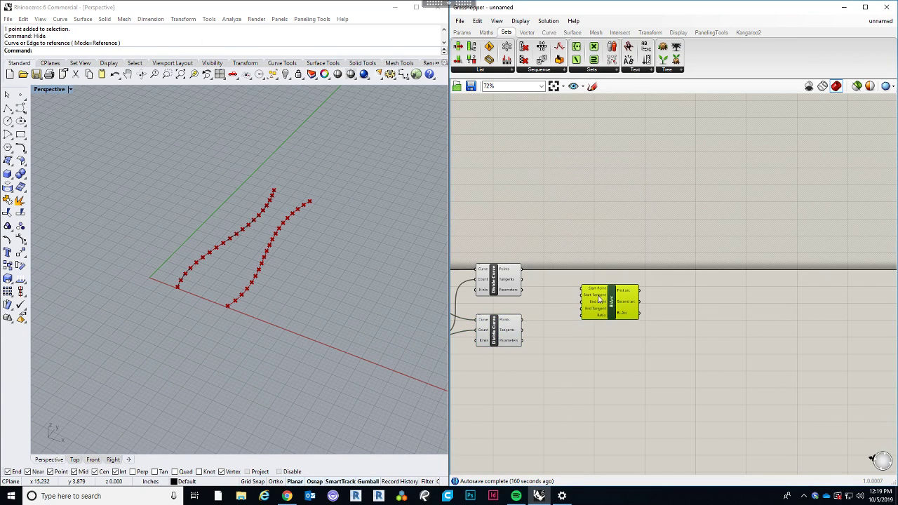
Connect the upper Divide Curve Points to the BiArc Start Point and the lower Divide Curve Points to its End Point.
scroll(549, 282, "up", 3)
left_click_drag(505, 261, 617, 300)
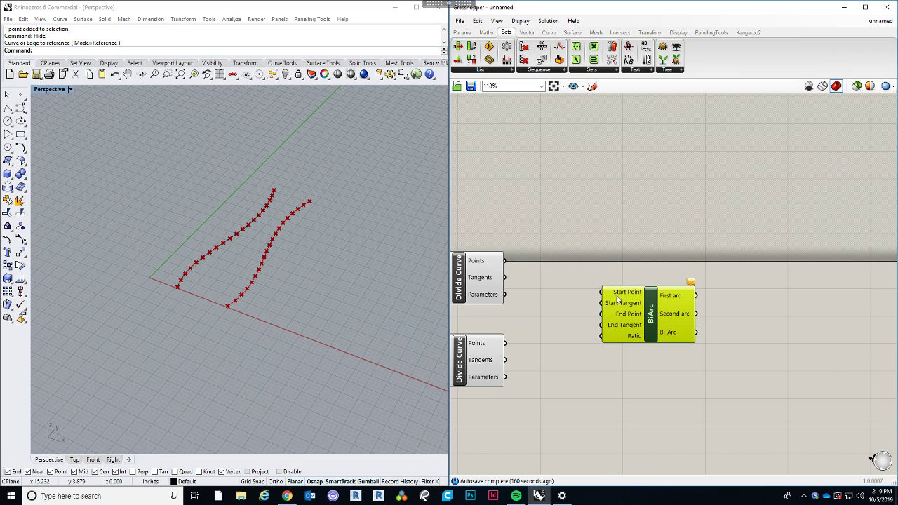
left_click_drag(505, 261, 667, 290)
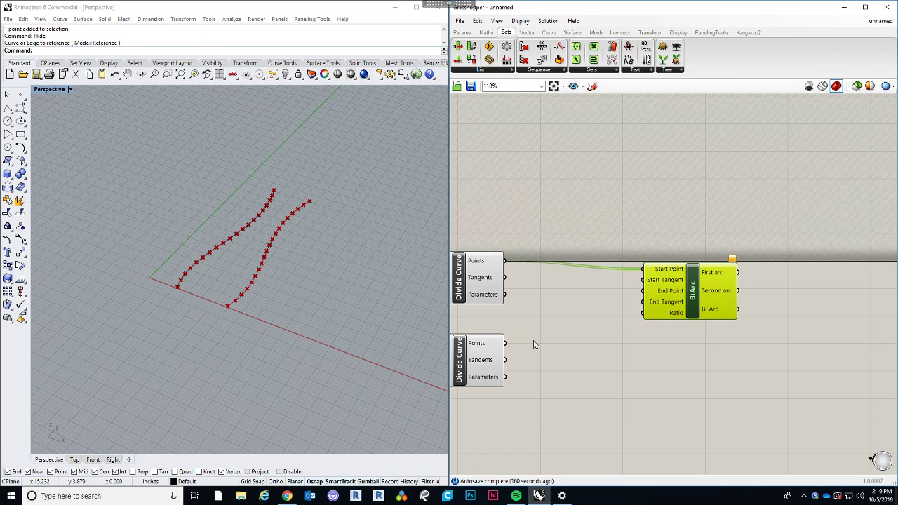
left_click_drag(506, 344, 645, 292)
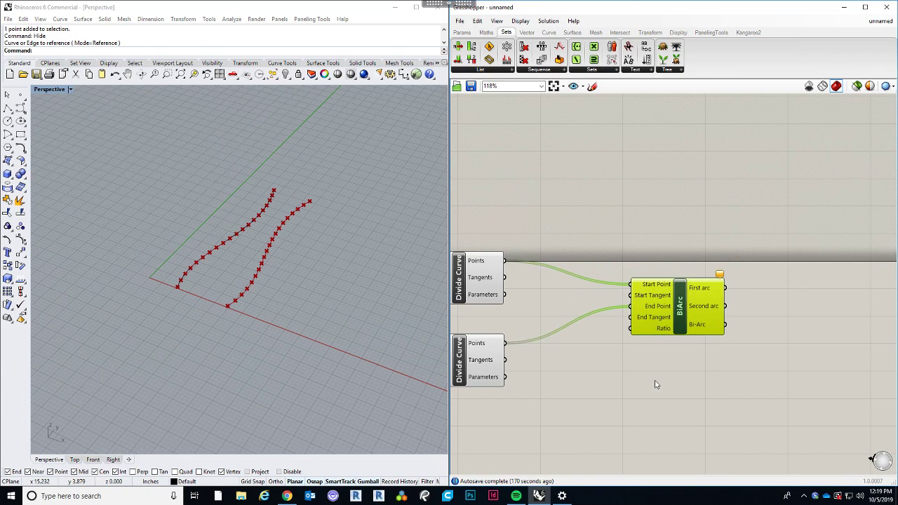
right_click_drag(648, 341, 681, 323)
left_click_drag(700, 270, 729, 267)
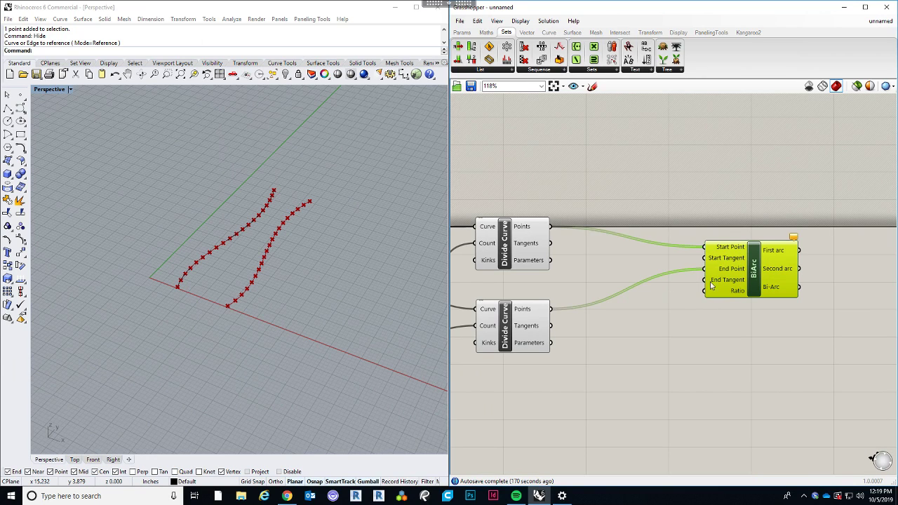
Add a Unit Z vector between the Divide Curve and BiArc components and feed it into the BiArc Start Tangent input.
double_click(601, 315)
type("z")
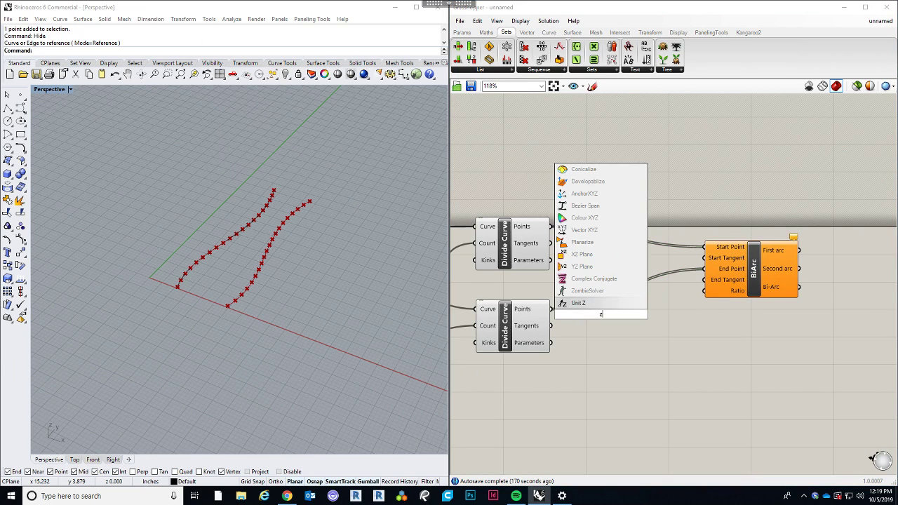
left_click(598, 306)
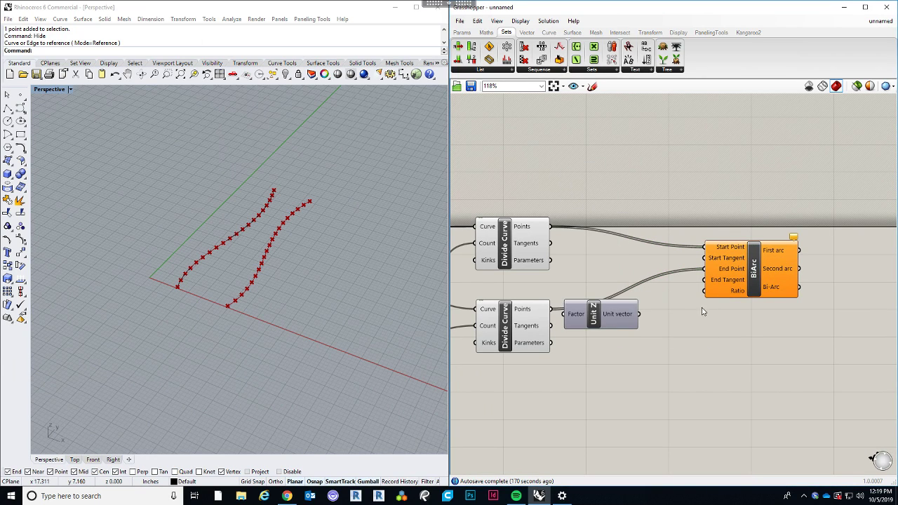
left_click_drag(741, 282, 768, 278)
left_click_drag(621, 315, 732, 254)
left_click_drag(650, 302, 640, 299)
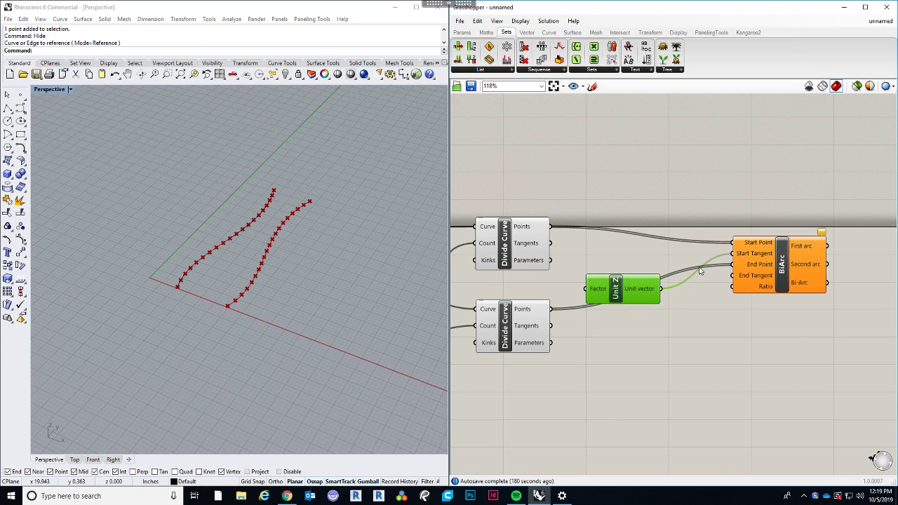
left_click_drag(728, 264, 733, 264)
Add a Negative component, feed it the Unit Z vector, and connect its Result to the BiArc End Tangent input.
double_click(678, 339)
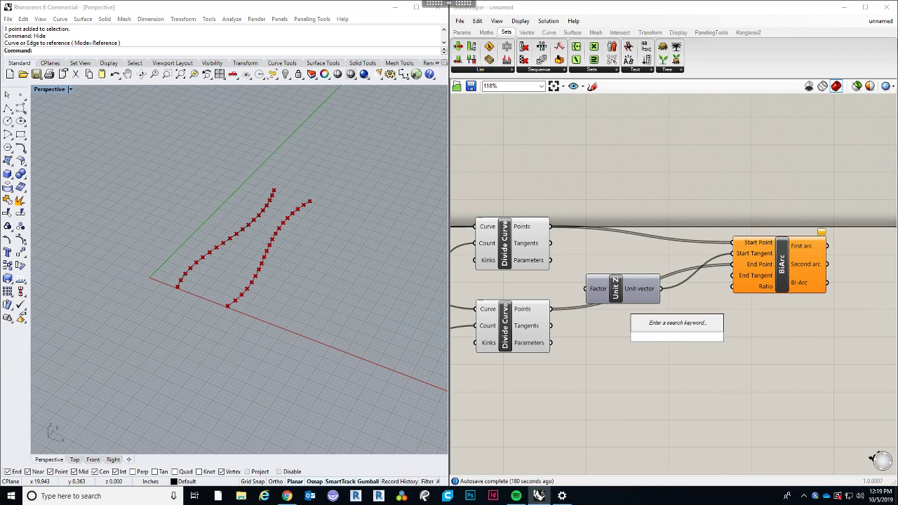
type("nag")
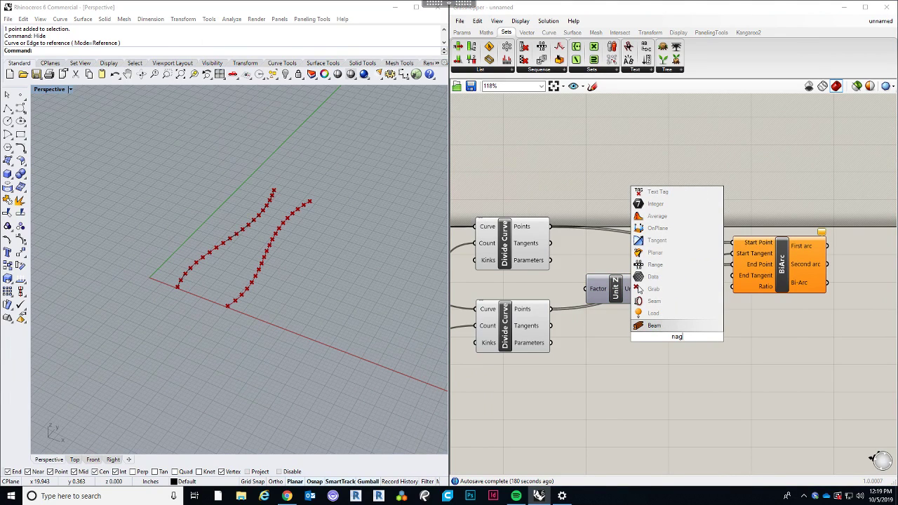
key("BackSpace")
key("BackSpace")
type("eg")
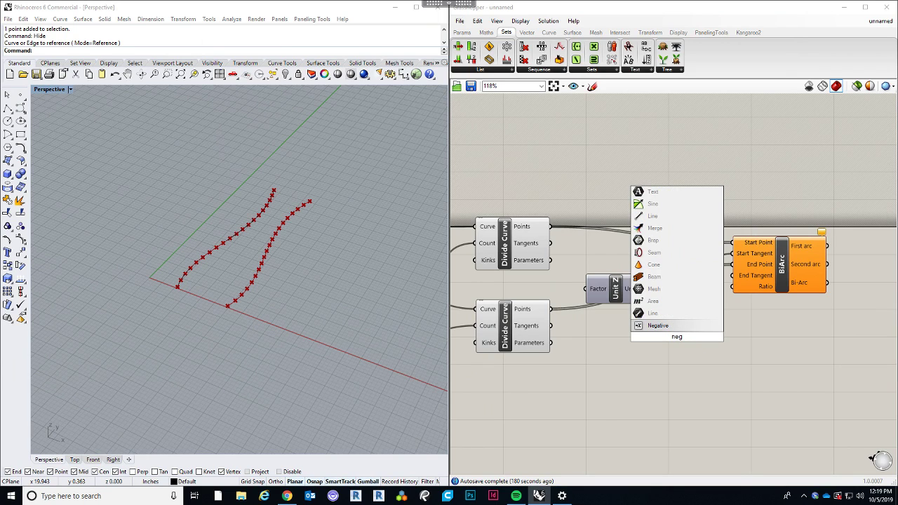
key("Return")
left_click_drag(660, 289, 646, 336)
left_click_drag(808, 266, 872, 256)
right_click_drag(777, 320, 638, 323)
left_click_drag(541, 342, 667, 270)
left_click_drag(691, 267, 702, 265)
Move the BiArc component slightly farther away from the Negative component.
left_click(695, 323)
right_click_drag(410, 262, 212, 281)
scroll(197, 271, "down", 5)
left_click(697, 313)
scroll(698, 313, "down", 3)
right_click_drag(682, 345, 627, 349)
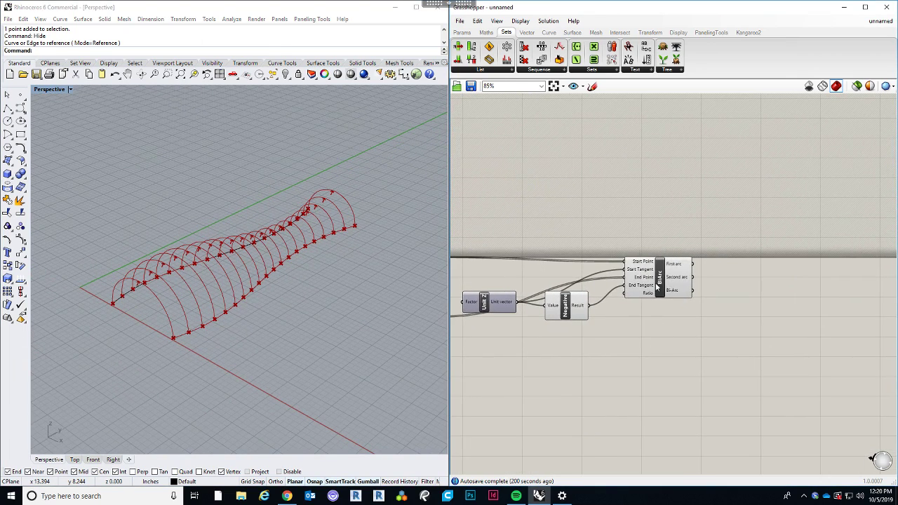
left_click_drag(656, 285, 672, 287)
Turn off the preview of the two Divide Curve components together with Unit Z and Negative.
scroll(636, 345, "down", 4)
right_click_drag(616, 352, 640, 357)
left_click_drag(655, 368, 501, 249)
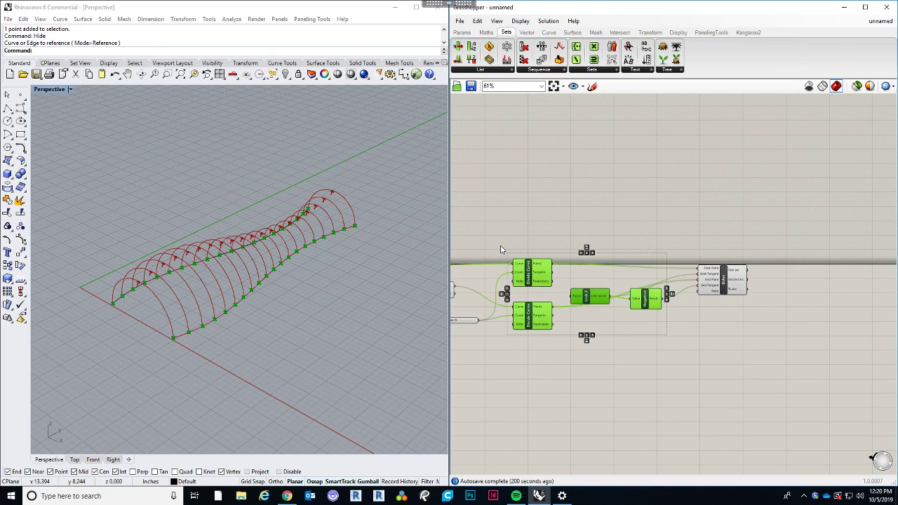
middle_click(501, 249)
left_click(730, 333)
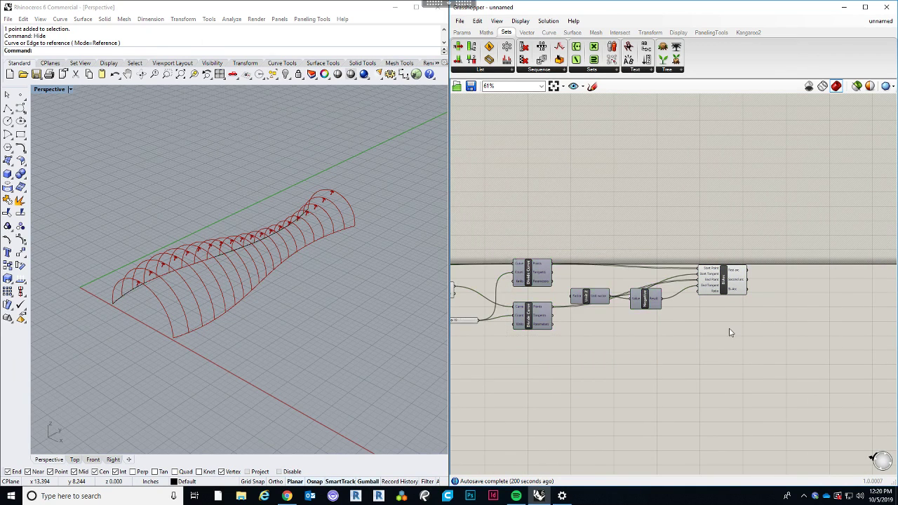
Highlight the BiArc output and examine the arcs spanning the two curves in the Rhino viewport.
right_click_drag(731, 333, 623, 333)
scroll(660, 332, "up", 1)
left_click_drag(578, 277, 574, 279)
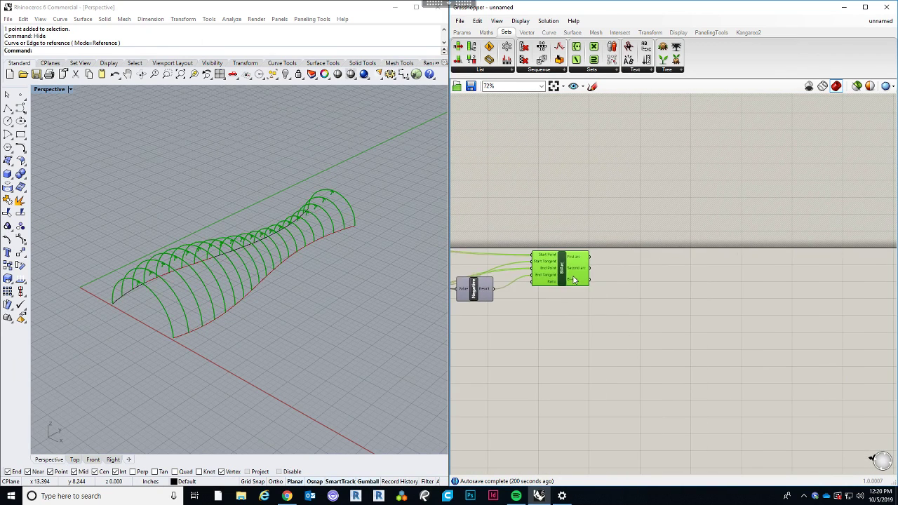
left_click(600, 347)
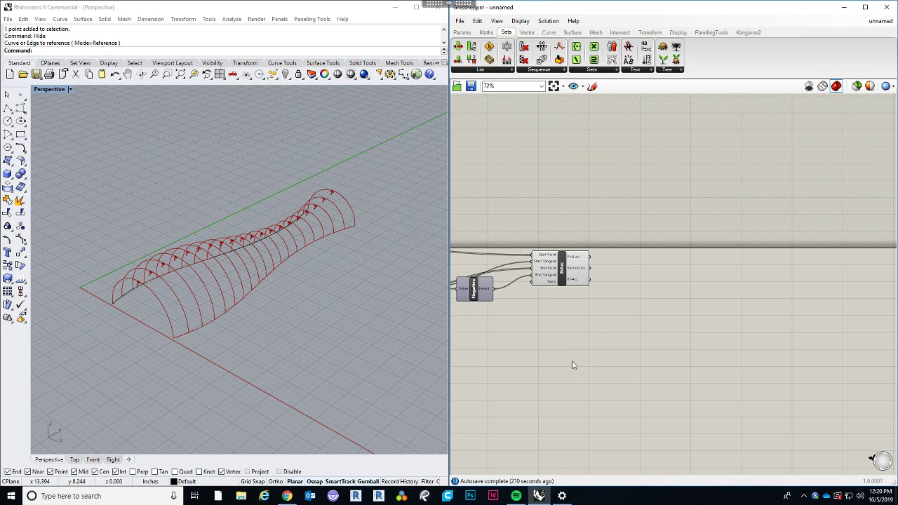
right_click_drag(231, 303, 246, 328)
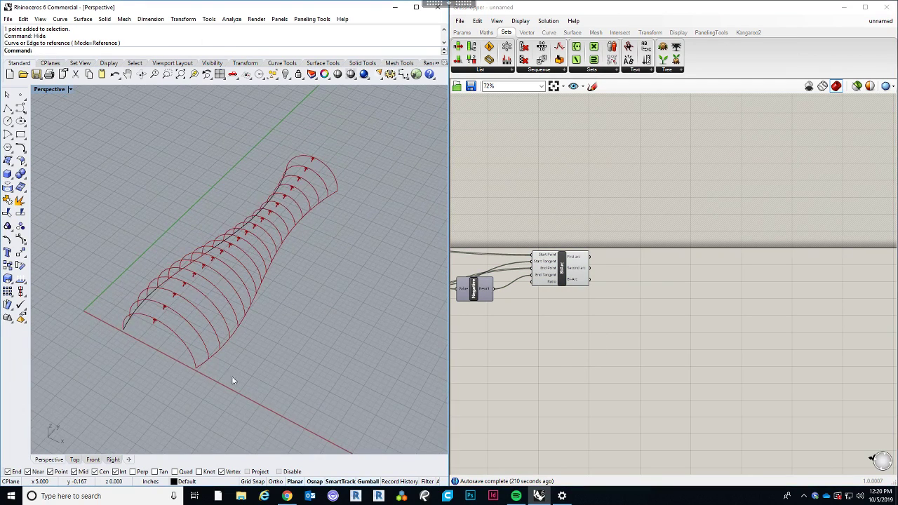
right_click_drag(233, 381, 167, 363)
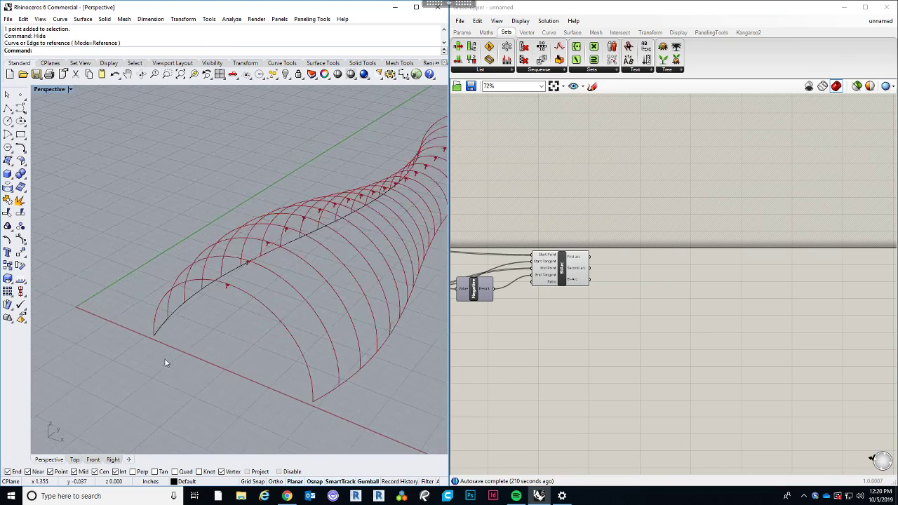
right_click_drag(335, 341, 146, 294)
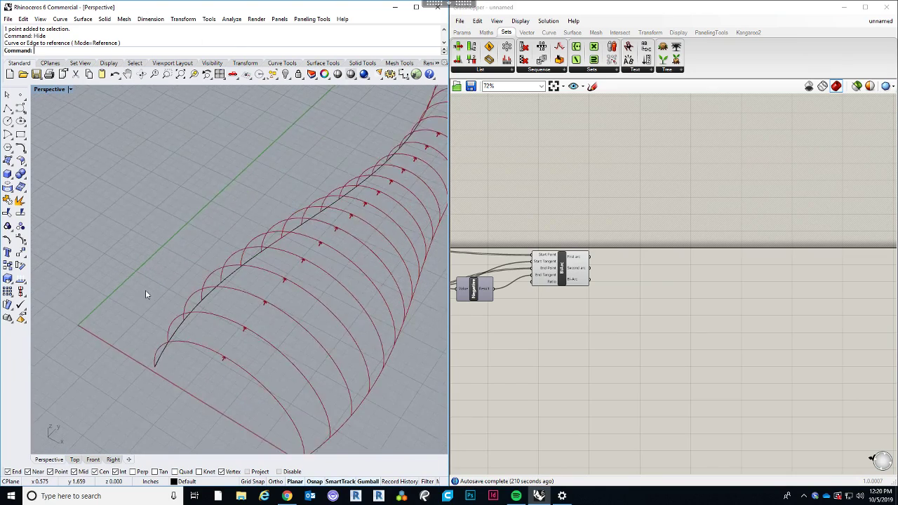
scroll(146, 292, "down", 5)
right_click_drag(282, 324, 210, 367)
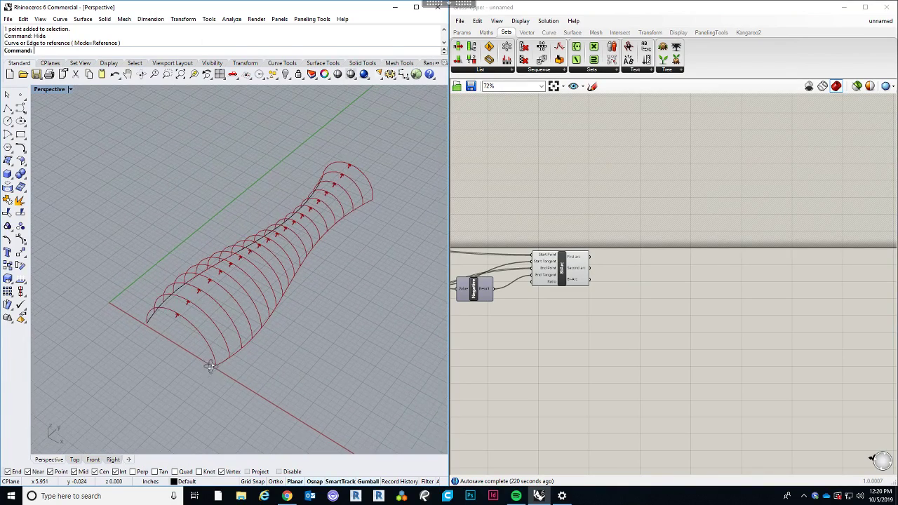
Add a third Divide Curve component after BiArc and feed the Bi-Arc output into its Curve input.
double_click(599, 359)
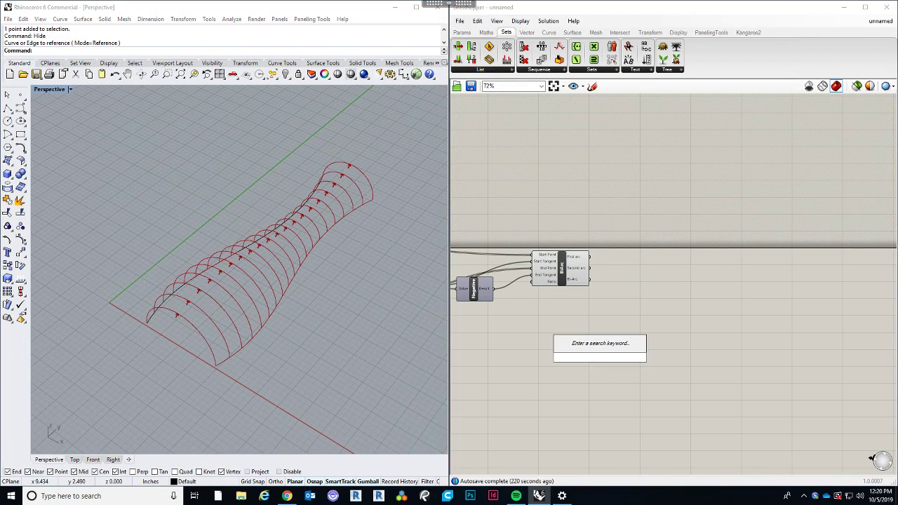
type("divide")
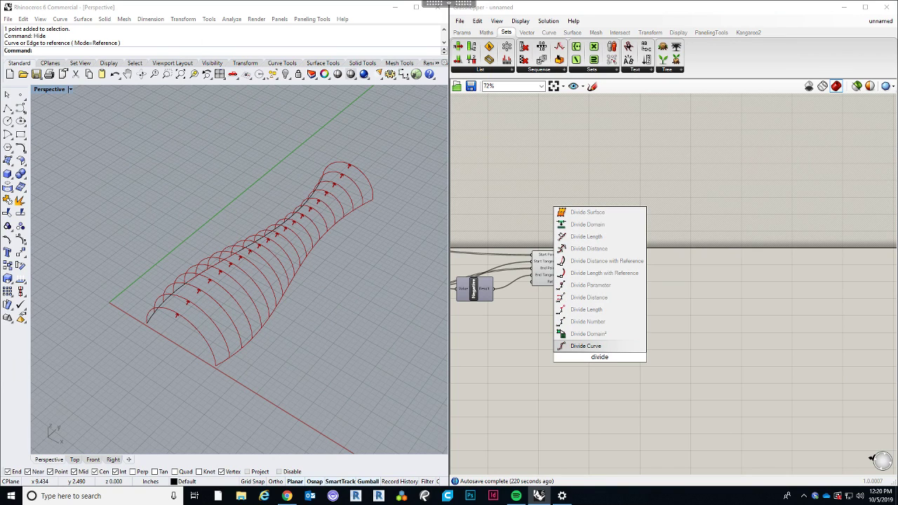
left_click(598, 347)
left_click_drag(598, 351, 658, 290)
scroll(620, 259, "up", 3)
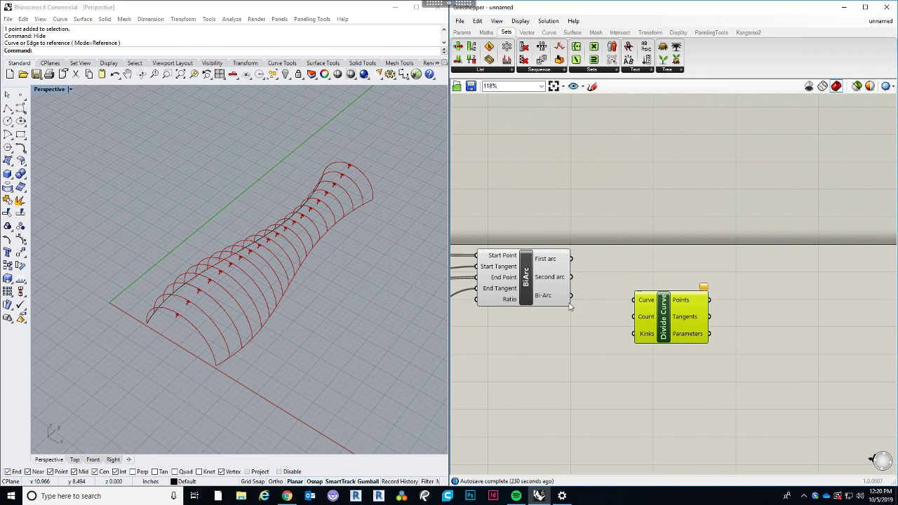
left_click_drag(570, 296, 677, 333)
scroll(678, 334, "down", 2)
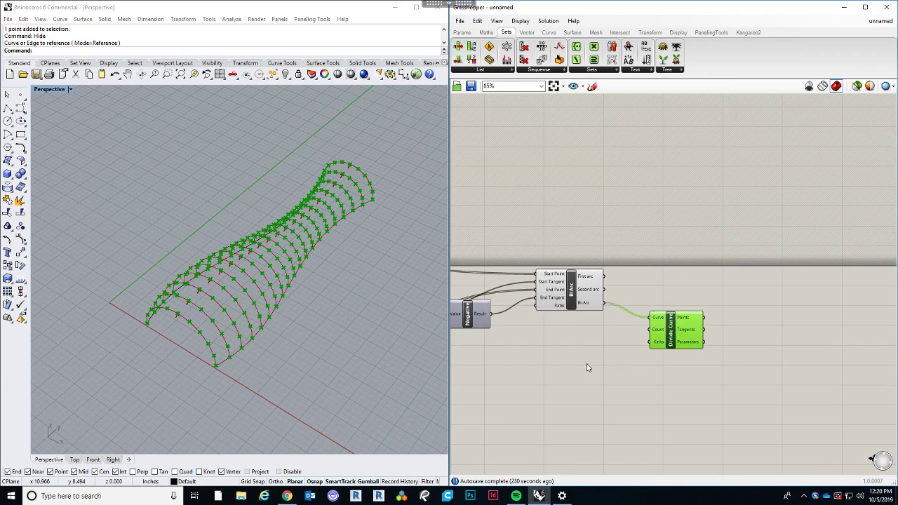
Add a number slider of 20 below BiArc and connect it to the new Divide Curve's Count input.
scroll(591, 368, "up", 2)
double_click(592, 370)
type("20")
key("Return")
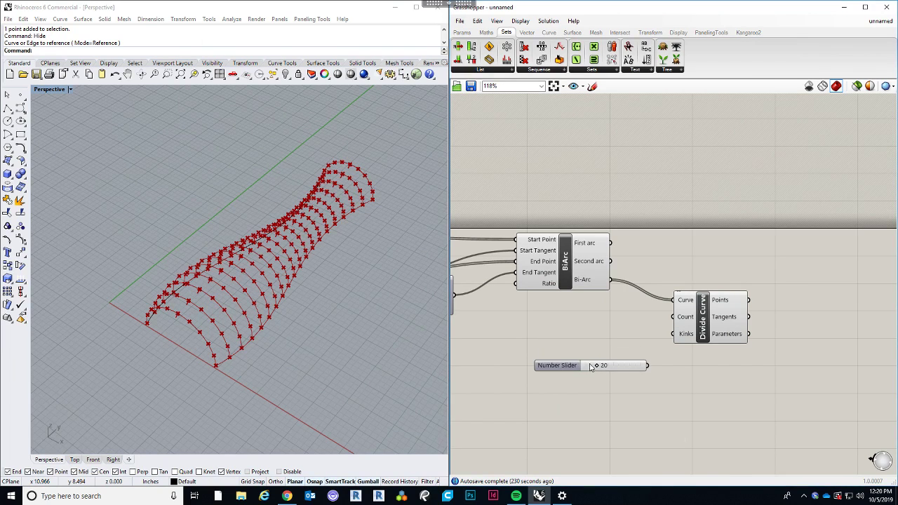
left_click_drag(561, 365, 535, 342)
left_click_drag(621, 341, 673, 317)
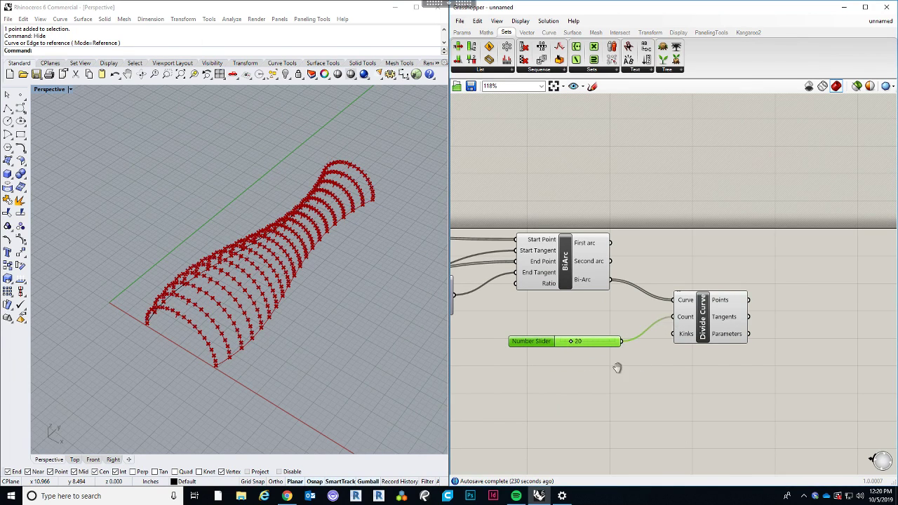
Set the slider for the arc division count to 10.
scroll(592, 354, "up", 3)
left_click_drag(592, 353, 577, 353)
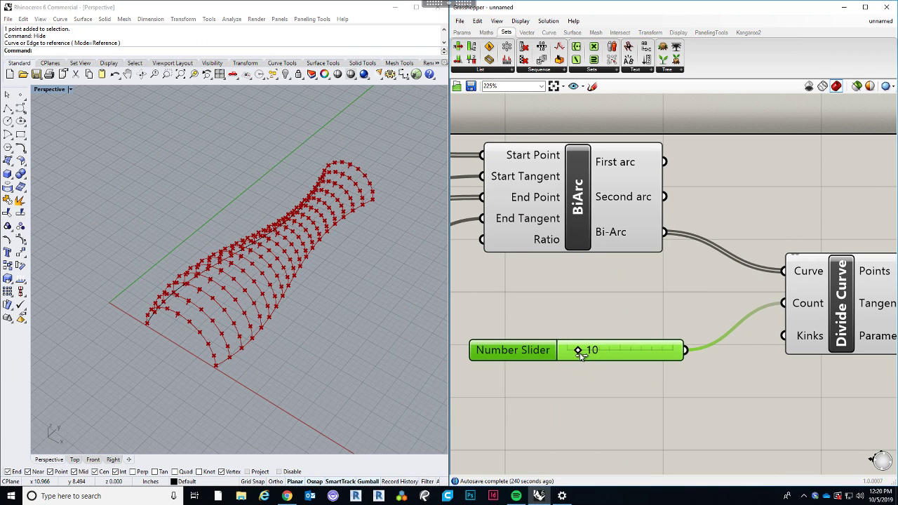
scroll(575, 313, "down", 5)
mouse_move(560, 352)
right_mouse_down()
mouse_move(639, 353)
mouse_move(708, 368)
right_mouse_up()
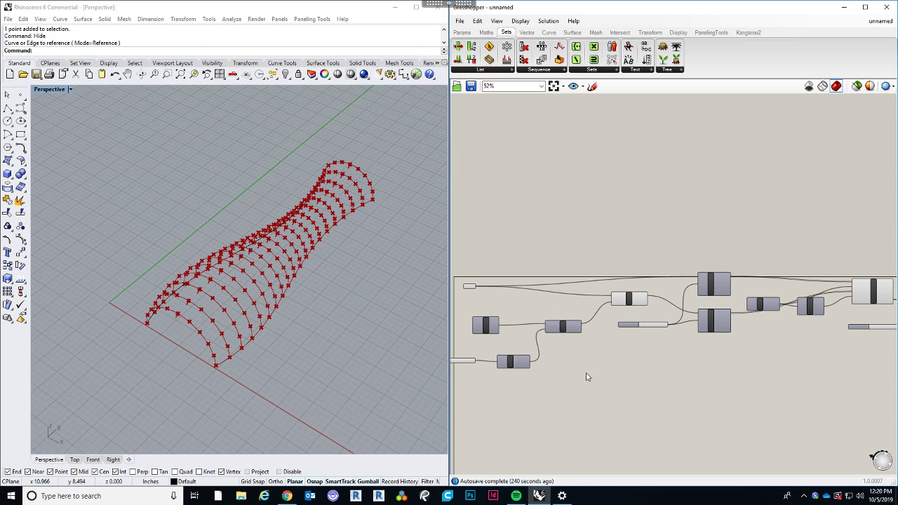
scroll(646, 372, "up", 4)
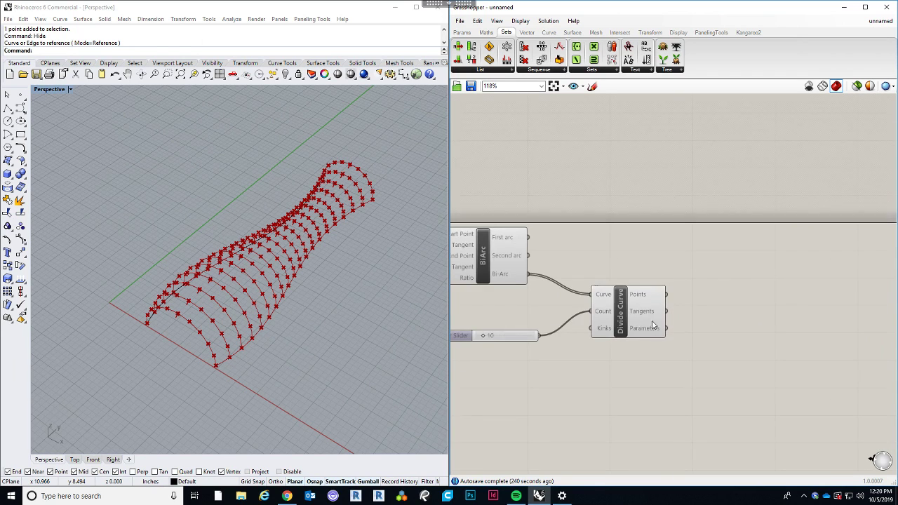
Highlight the new Divide Curve component and examine its division points along the bi-arcs.
left_click_drag(653, 325, 657, 322)
right_click_drag(670, 351, 638, 365)
left_click(335, 284)
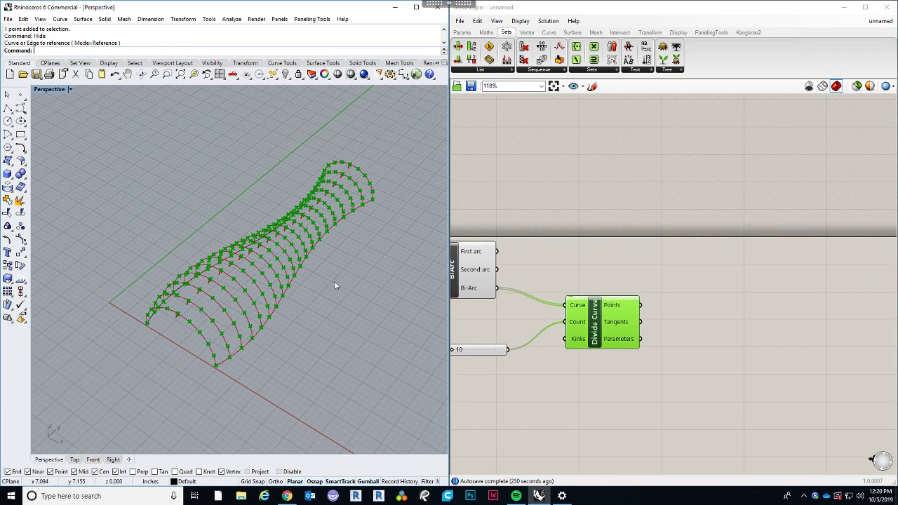
right_click_drag(311, 307, 272, 302, "shift")
scroll(113, 273, "up", 2)
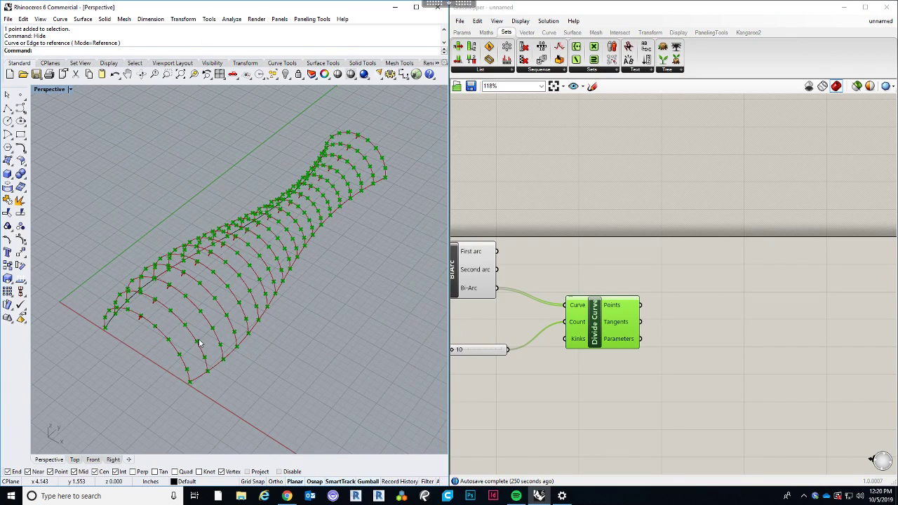
left_click(620, 395)
right_click_drag(569, 377, 588, 367)
left_click(615, 316)
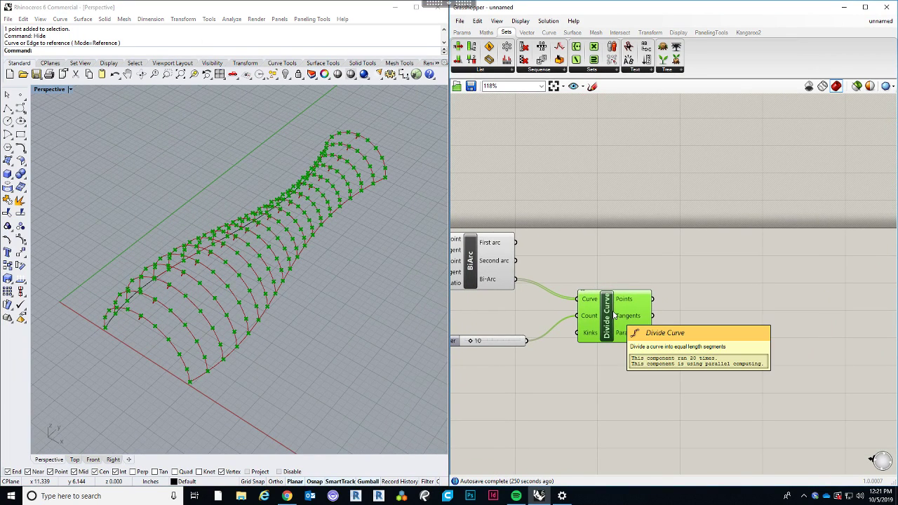
left_click(320, 343)
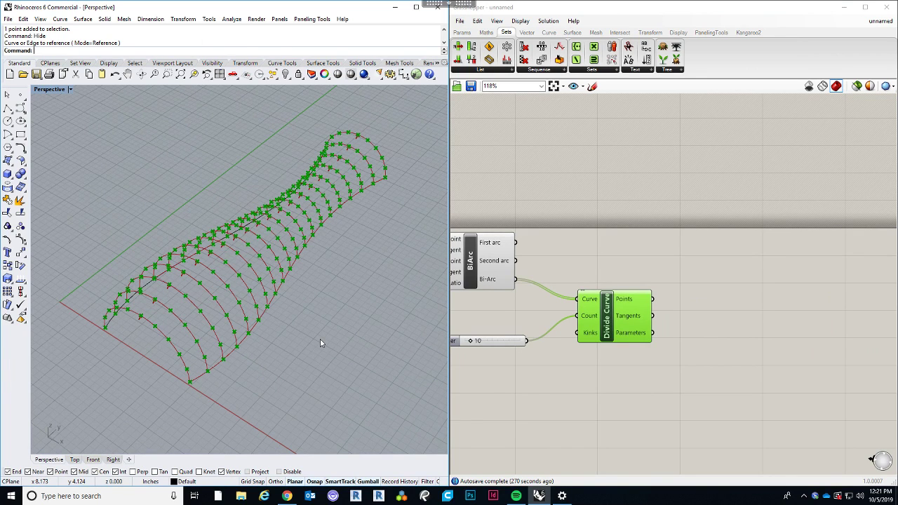
Examine how the division points on neighbouring arcs line up as a grid, close up and from both sides of the vault.
left_click(654, 258)
right_click_drag(618, 262, 657, 251)
right_click_drag(183, 285, 320, 326)
scroll(274, 308, "up", 2)
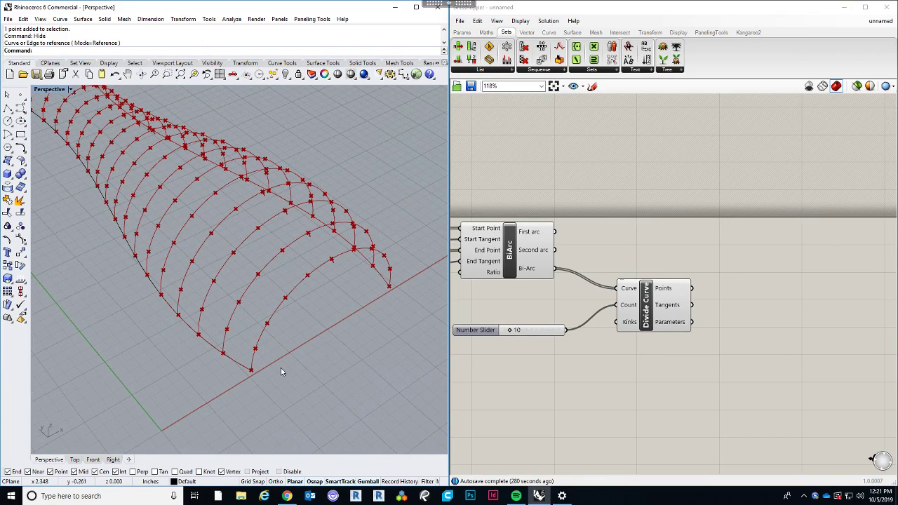
right_click_drag(280, 372, 297, 383)
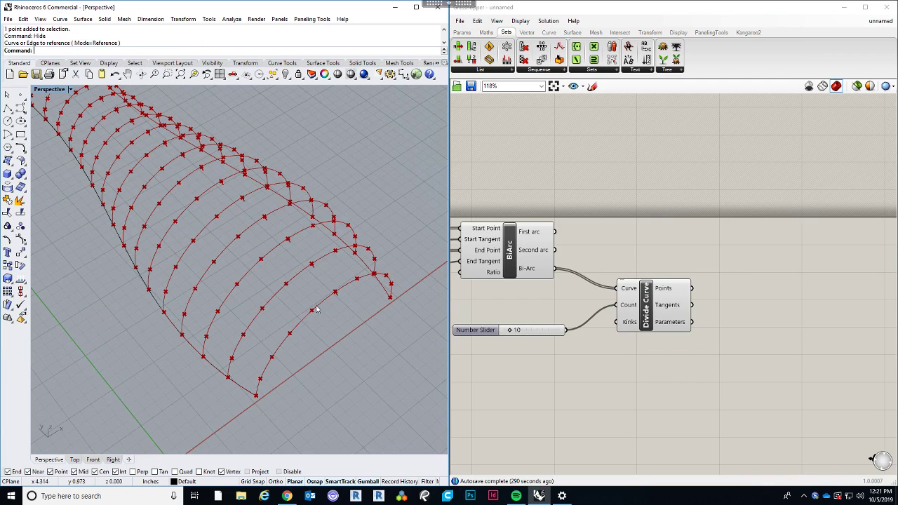
right_click_drag(323, 345, 305, 338)
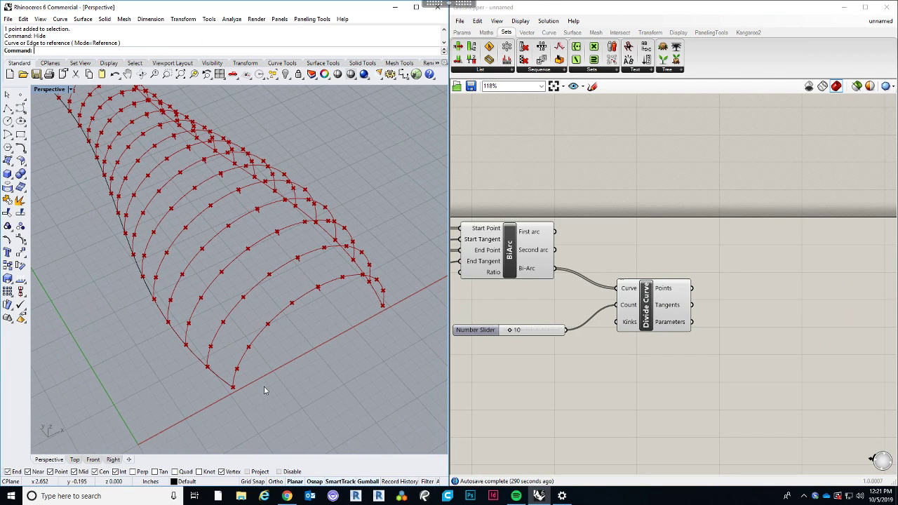
mouse_move(284, 375)
right_mouse_down()
mouse_move(306, 356)
mouse_move(297, 362)
mouse_move(327, 366)
mouse_move(281, 380)
right_mouse_up()
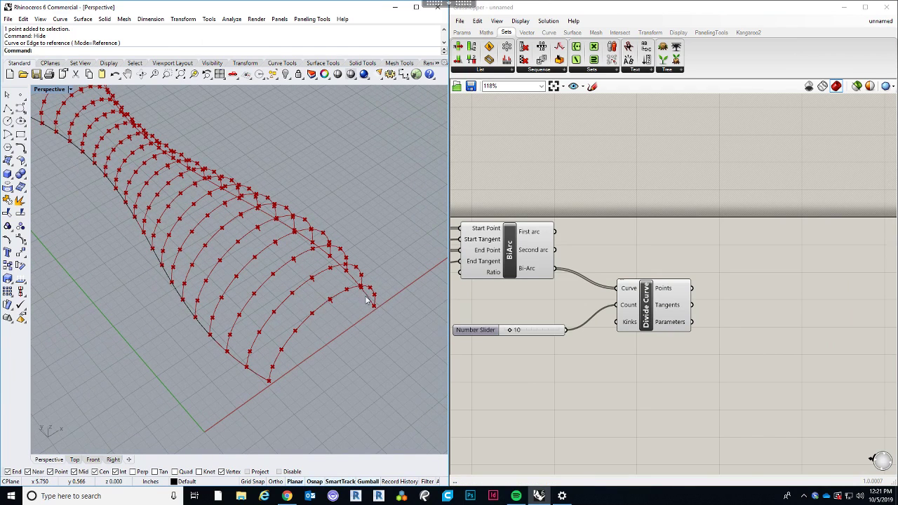
scroll(311, 357, "up", 4)
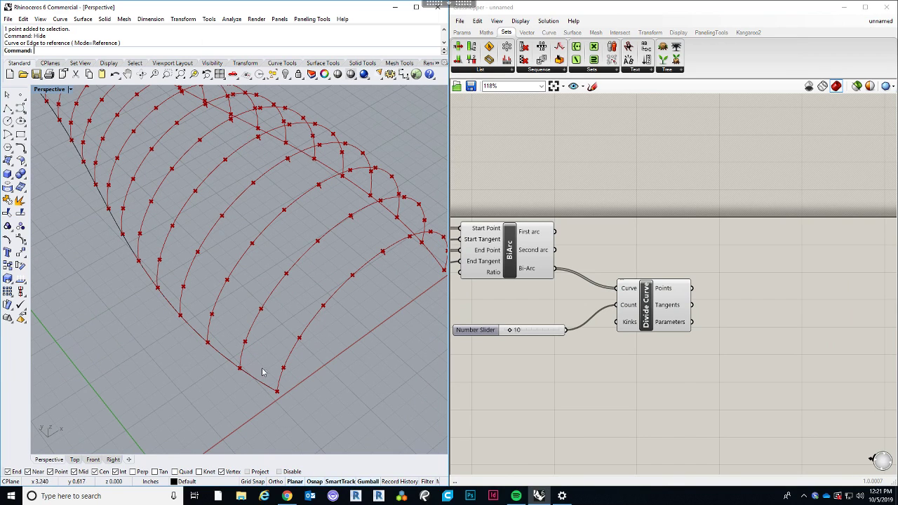
right_click_drag(253, 377, 257, 377)
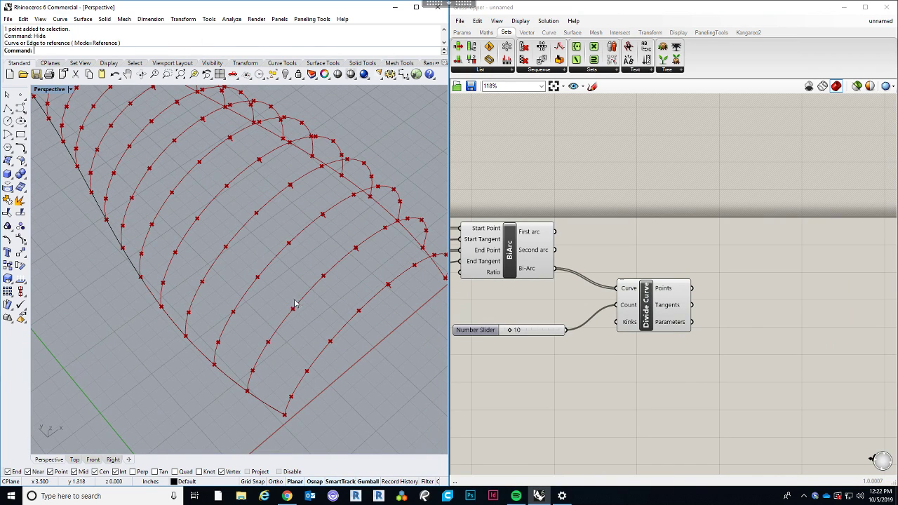
right_click_drag(315, 345, 200, 366)
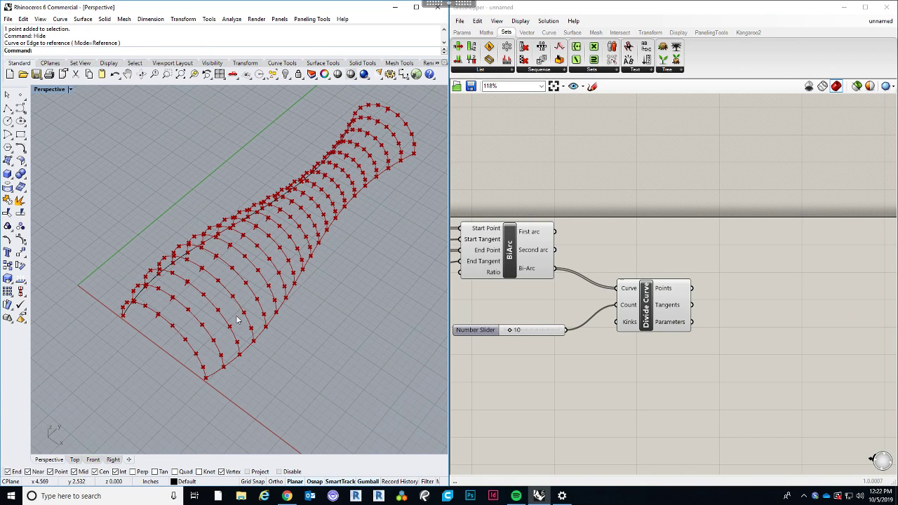
right_click_drag(190, 364, 253, 352)
right_click(344, 316)
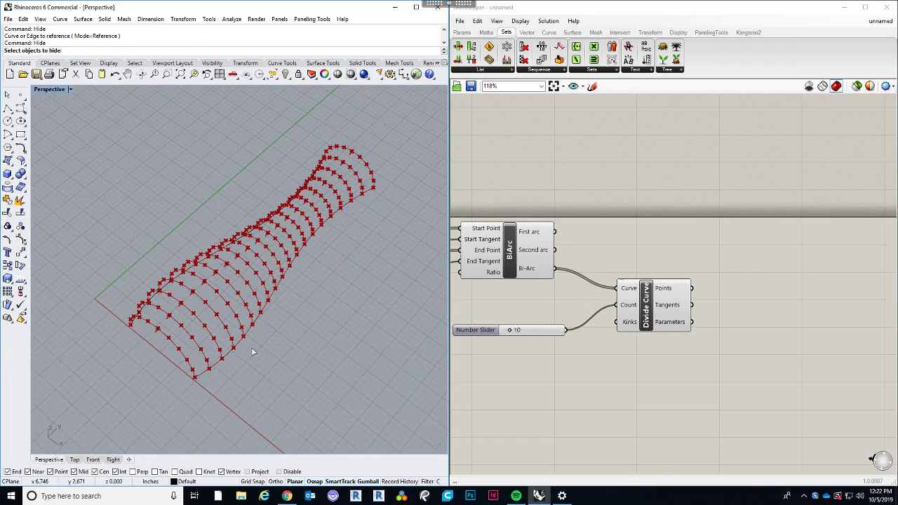
left_click(598, 384)
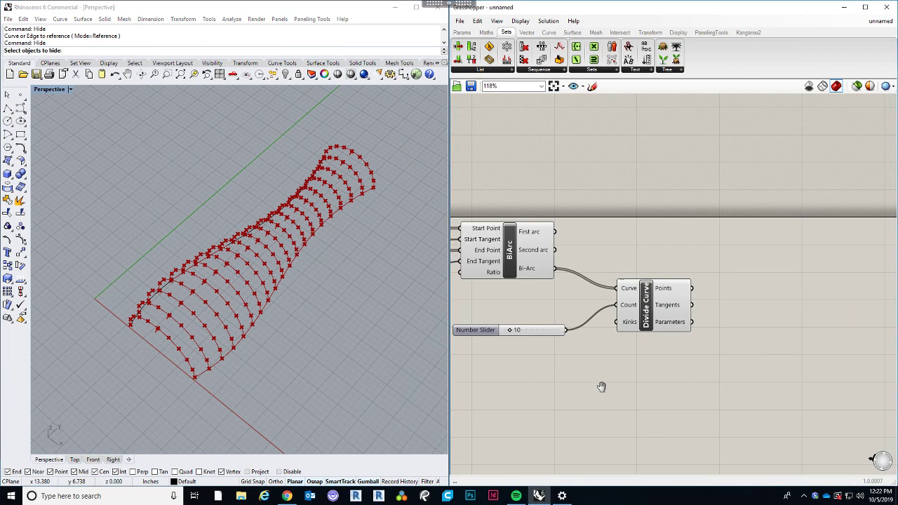
scroll(595, 379, "down", 2)
right_click_drag(632, 379, 617, 372)
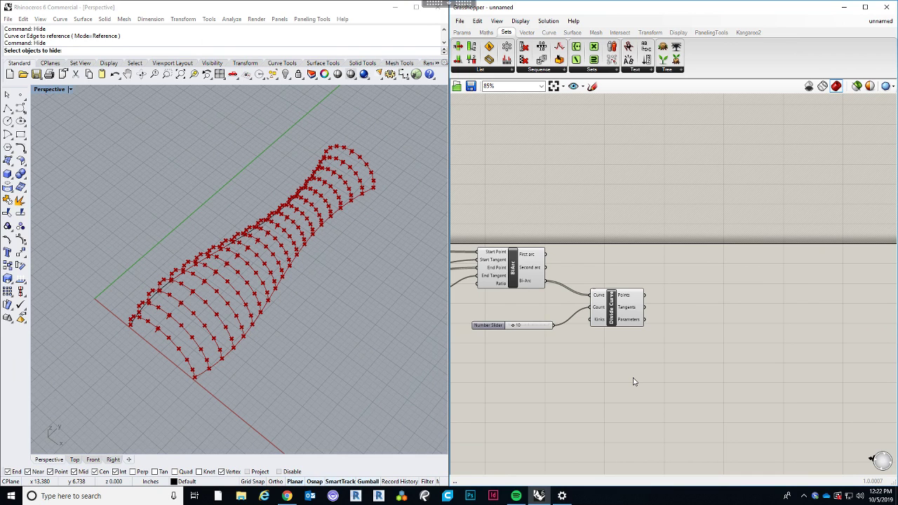
right_click_drag(313, 383, 386, 393)
right_click_drag(294, 353, 320, 330)
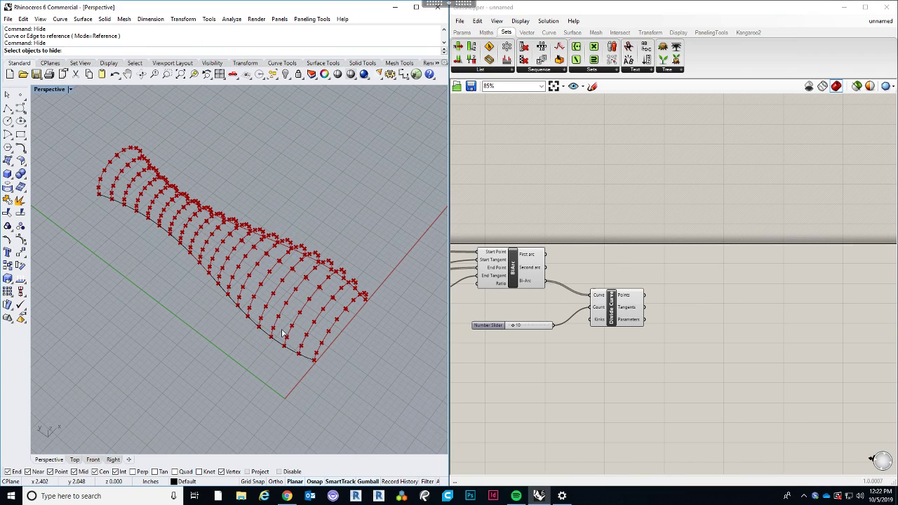
right_click_drag(355, 367, 255, 371)
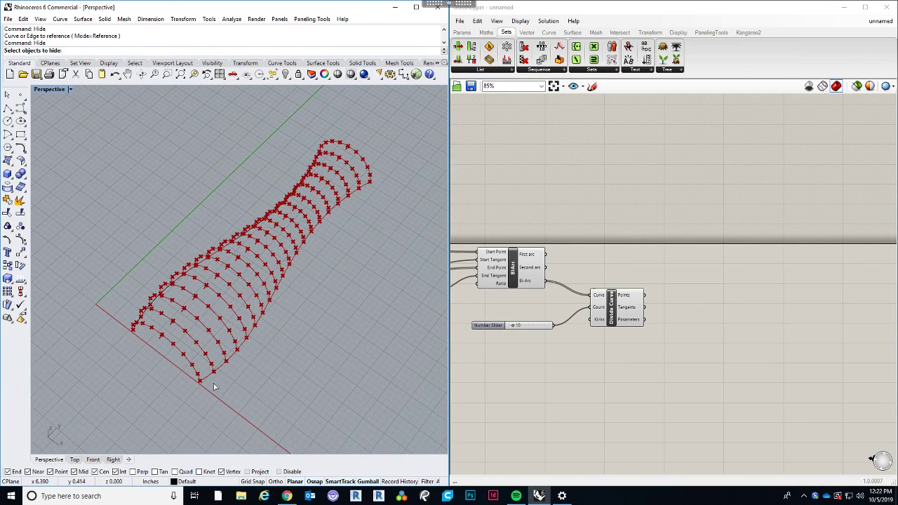
left_click(674, 379)
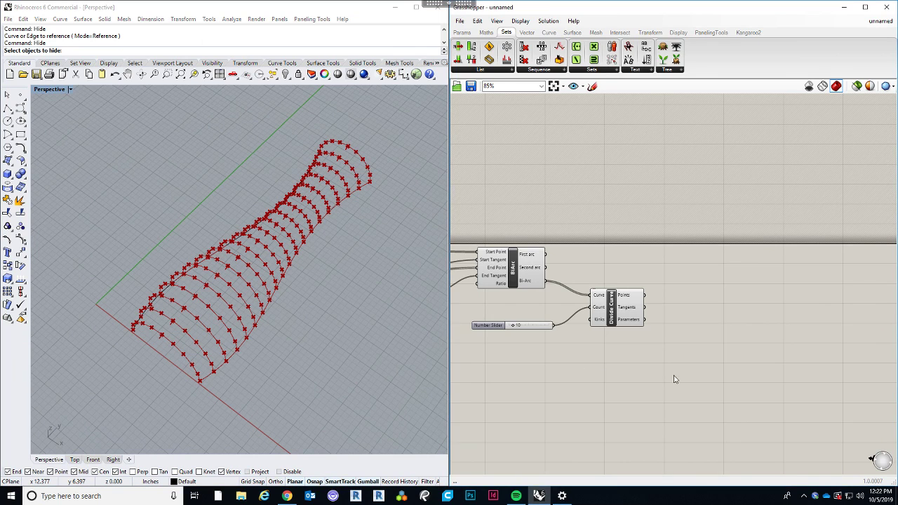
Add a Cull Pattern component after Divide Curve, feed it the Points output, and examine the culled points on the vault.
right_click_drag(673, 379, 630, 384)
double_click(674, 347)
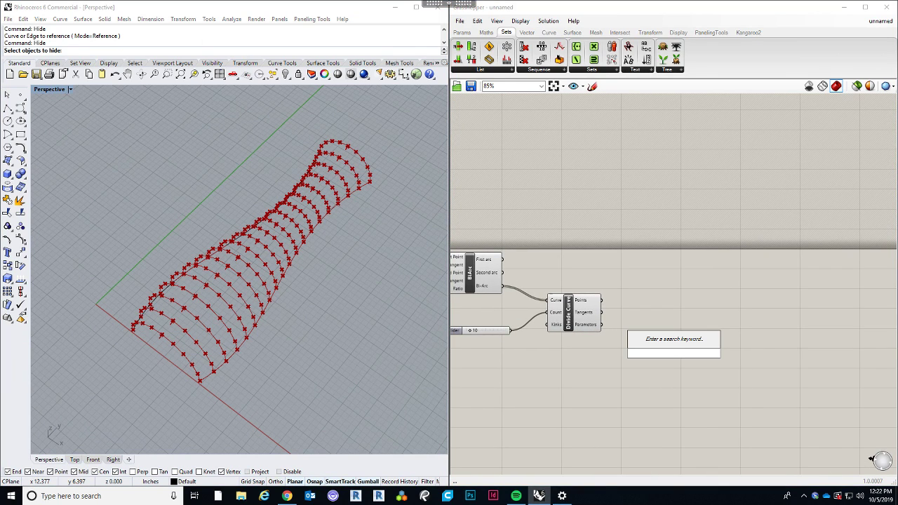
type("cull")
key("Up")
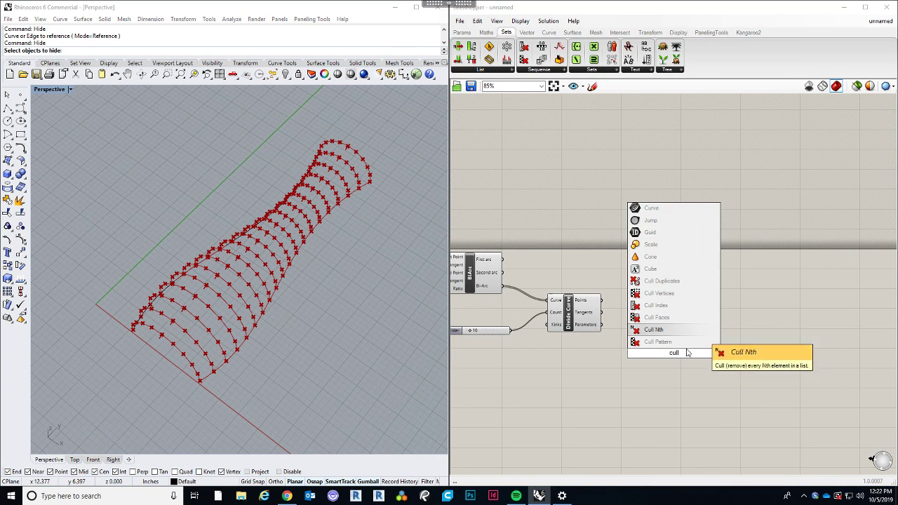
key("Down")
key("Return")
left_click_drag(601, 300, 681, 352)
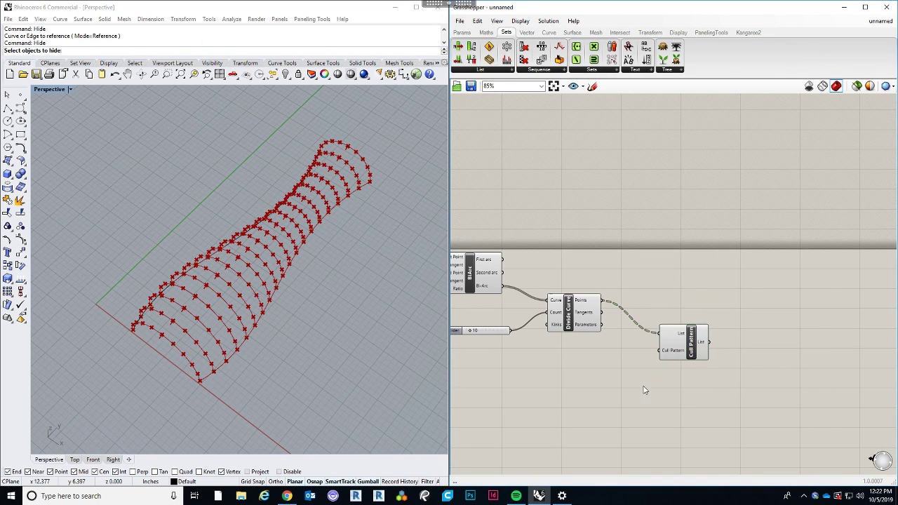
scroll(644, 389, "up", 2)
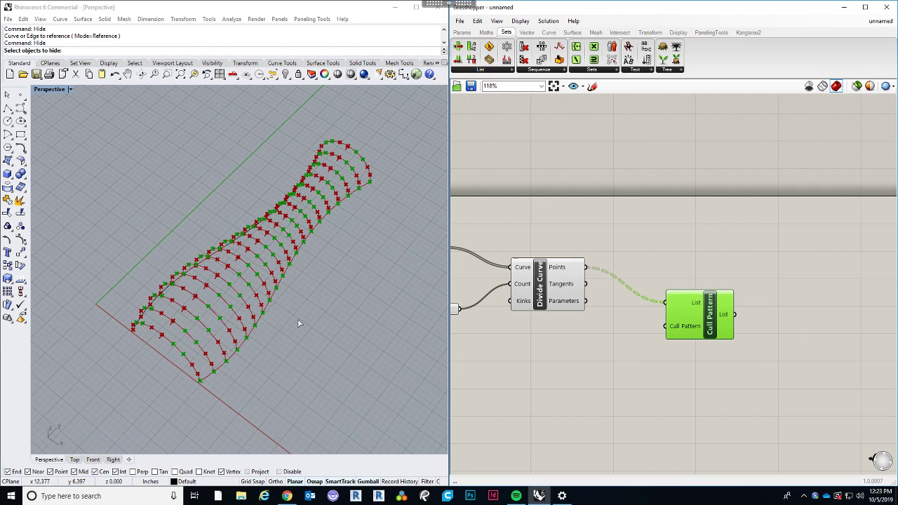
right_click_drag(298, 324, 166, 367)
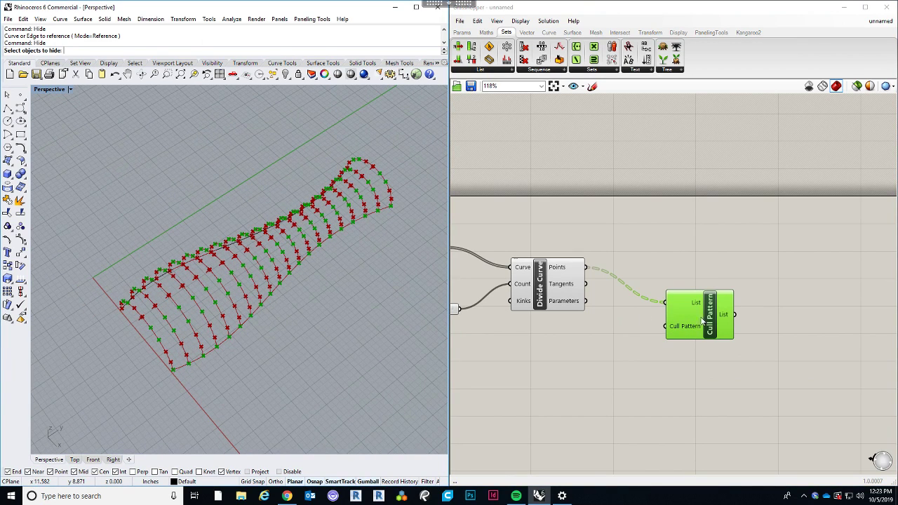
Move Cull Pattern farther from Divide Curve and add a Panel connected to the Points output.
left_click_drag(702, 322, 788, 343)
double_click(701, 289)
type("panel")
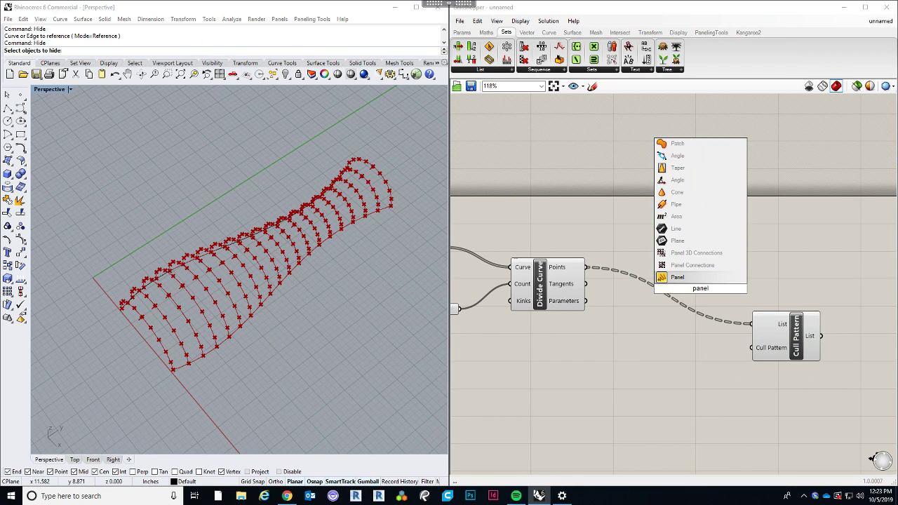
key("Return")
left_click_drag(694, 296, 678, 257)
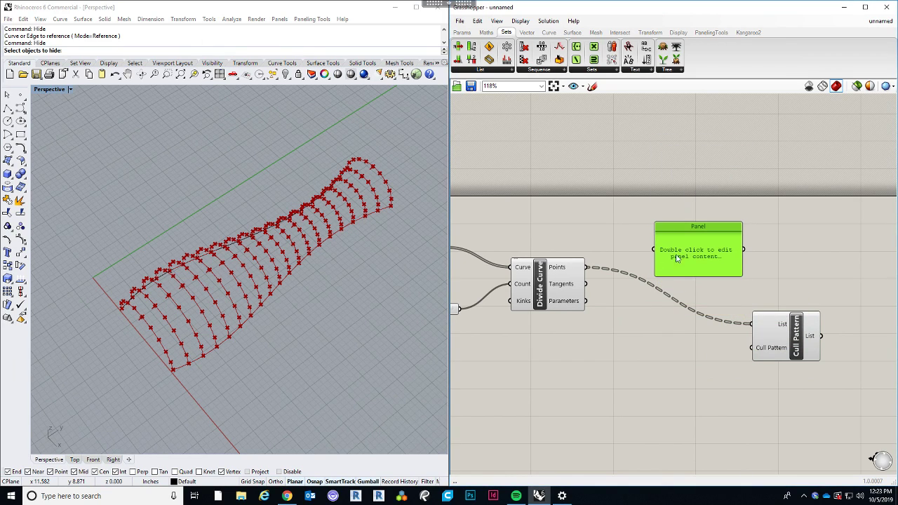
left_click_drag(587, 267, 756, 305)
Read the point coordinates in the panel branch by branch and compare them with the arcs in the viewport.
scroll(570, 208, "down", 4)
scroll(723, 282, "up", 3)
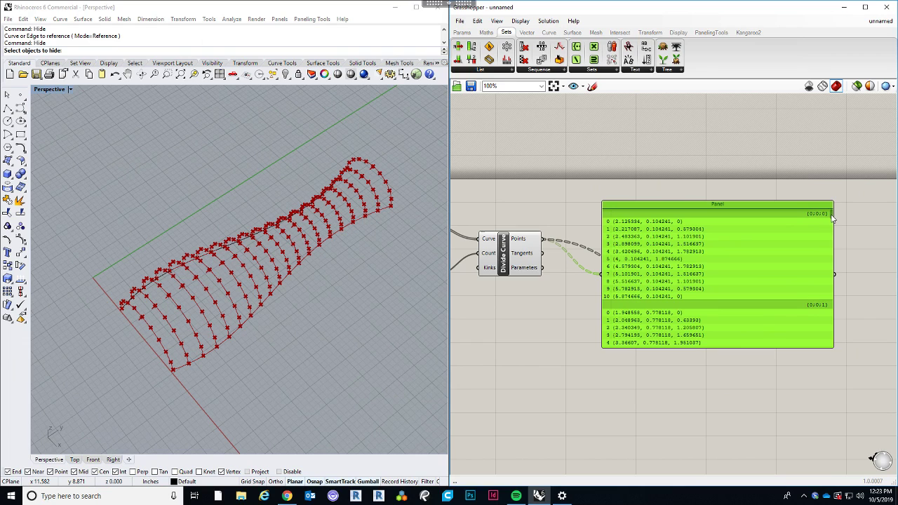
scroll(833, 222, "down", 3)
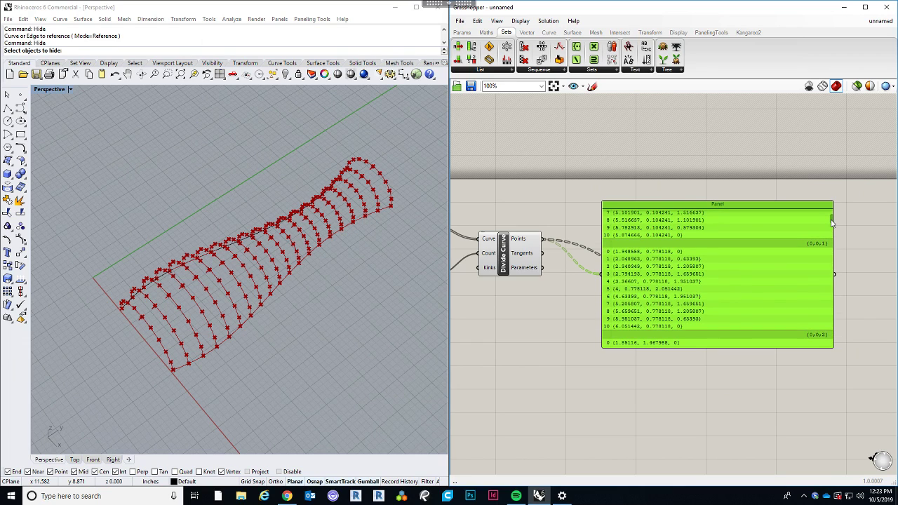
scroll(831, 223, "up", 3)
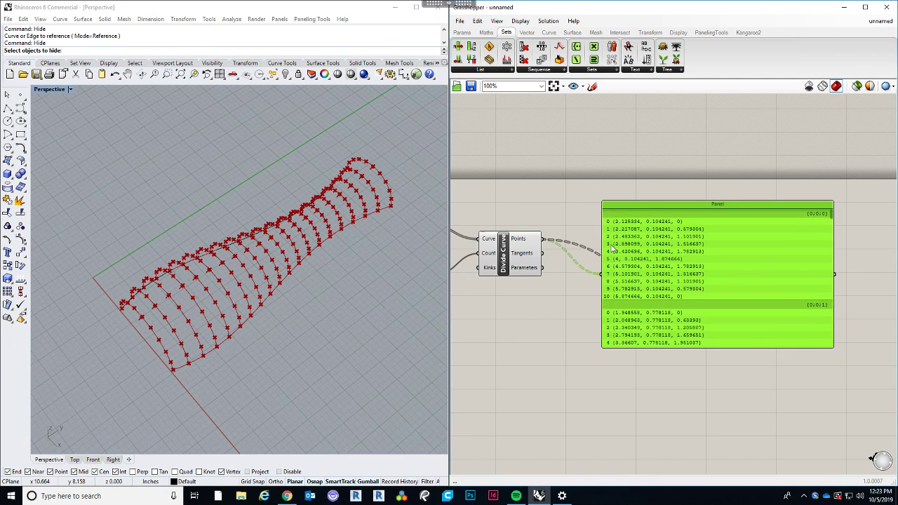
right_click_drag(174, 344, 274, 328)
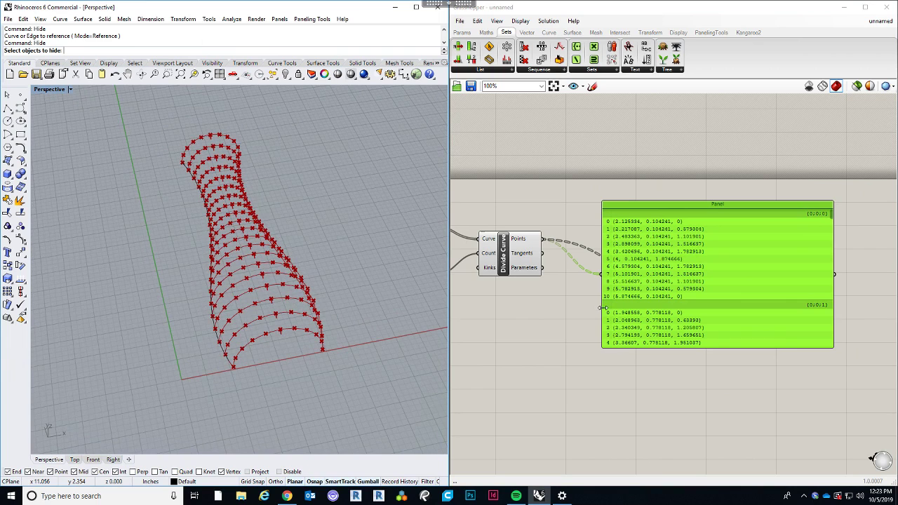
mouse_move(673, 269)
left_mouse_down()
mouse_move(707, 387)
mouse_move(666, 264)
left_mouse_up()
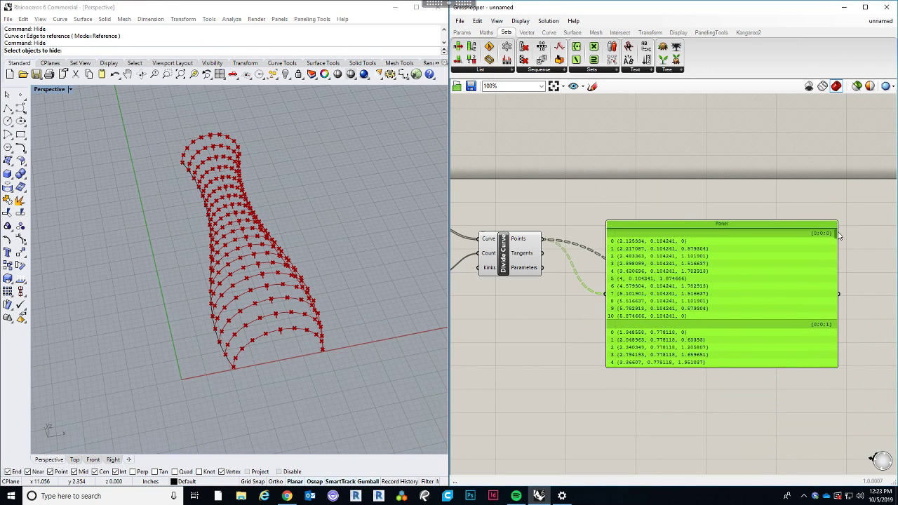
scroll(835, 245, "down", 4)
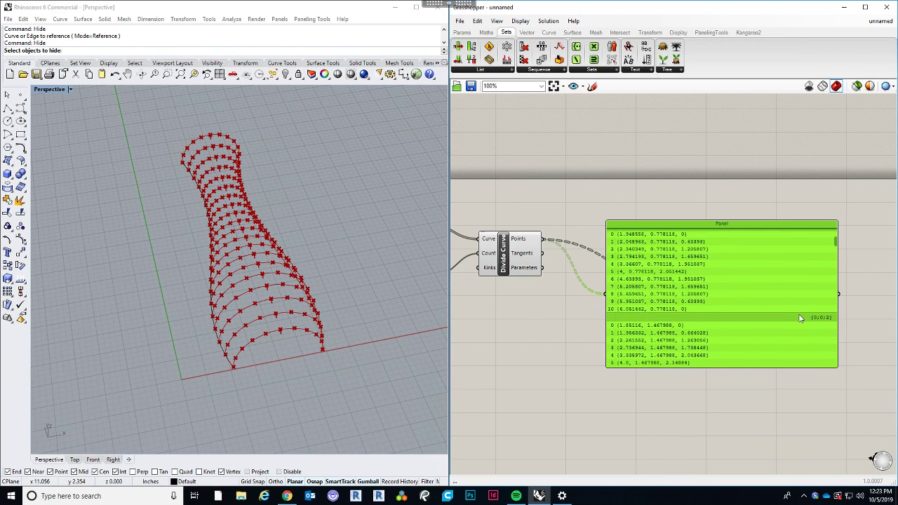
Replace the panel with a Param Viewer connected to Divide Curve's Points output, placed above the wire.
key("Delete")
left_click_drag(702, 294, 786, 285)
double_click(655, 294)
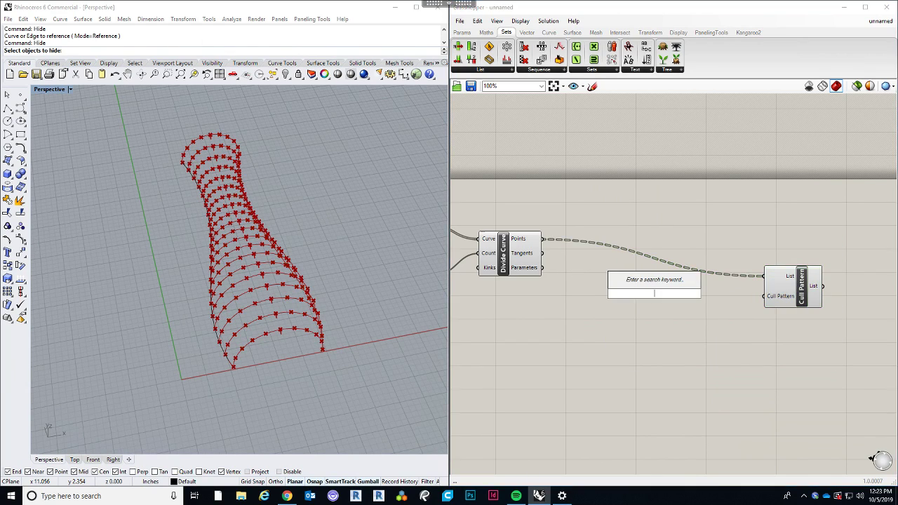
type("param")
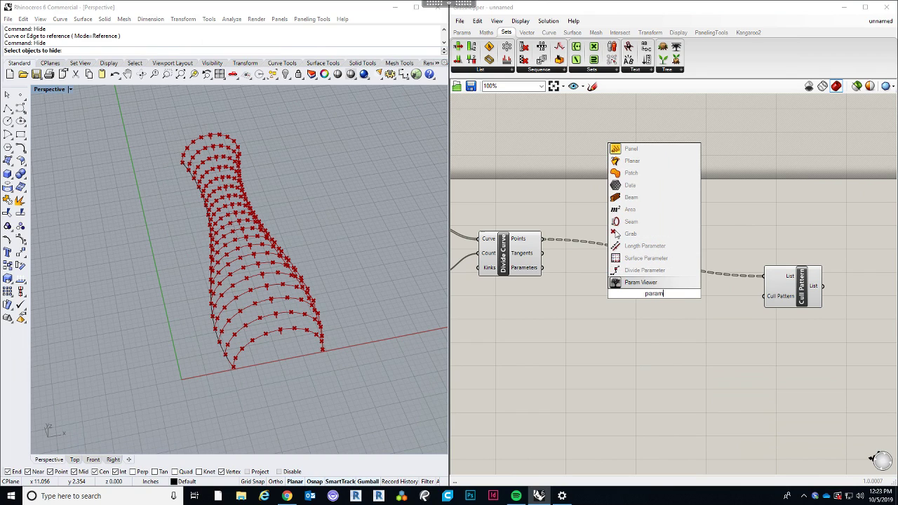
left_click(643, 285)
left_click_drag(641, 306, 647, 216)
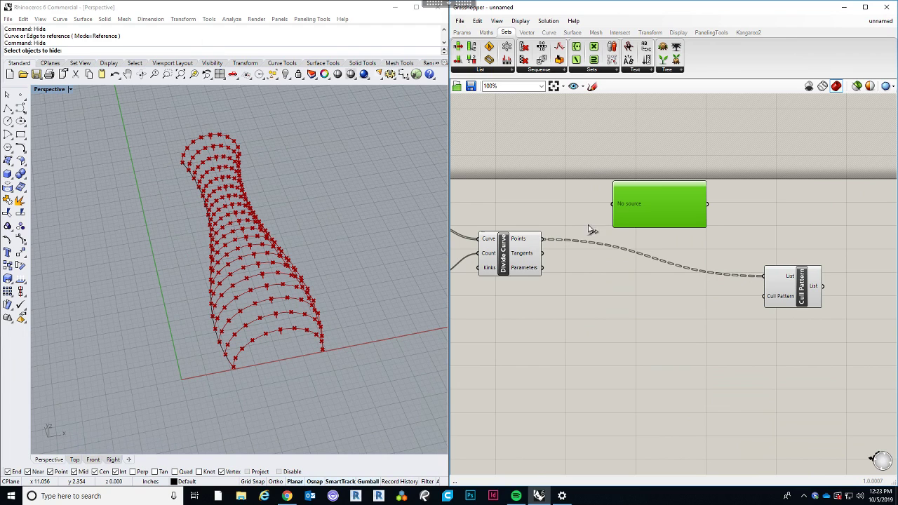
left_click_drag(543, 239, 619, 211)
right_click_drag(663, 248, 629, 265)
left_click_drag(633, 199, 608, 157)
right_click_drag(607, 157, 605, 139)
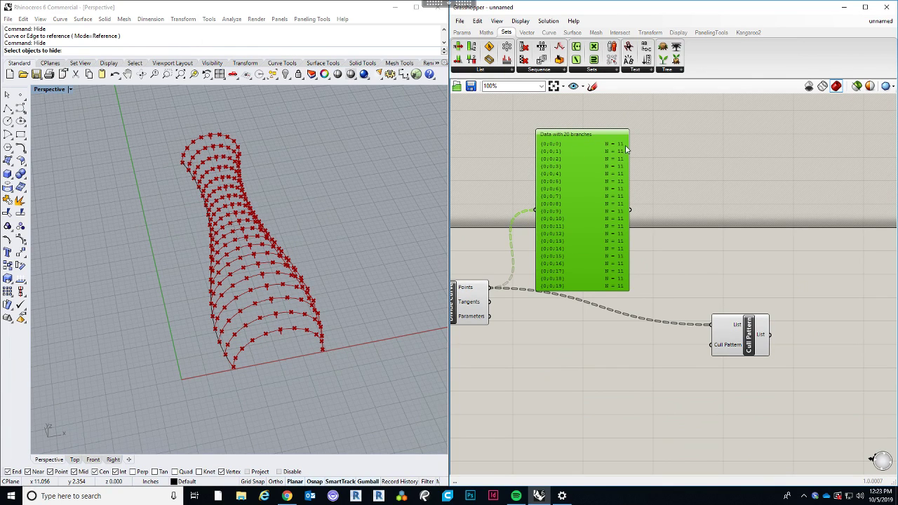
right_click_drag(652, 207, 623, 197)
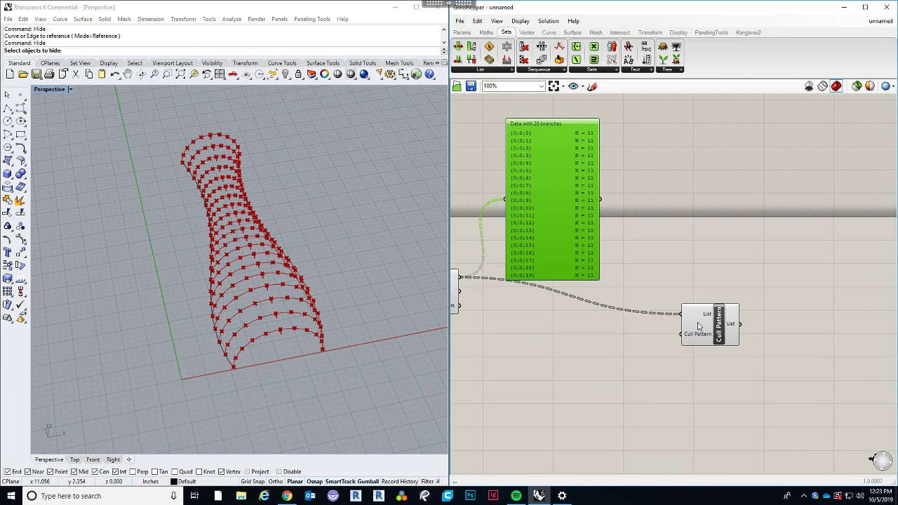
Position Cull Pattern beside the Param Viewer, level with its branch list, and compare the tree's branches with the culled points.
left_click_drag(704, 336, 702, 225)
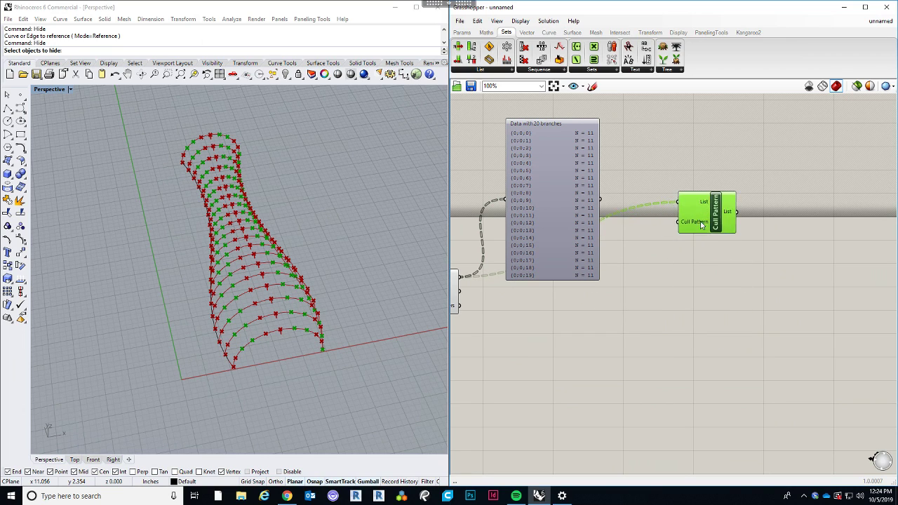
right_click_drag(584, 216, 641, 242)
left_click(610, 194)
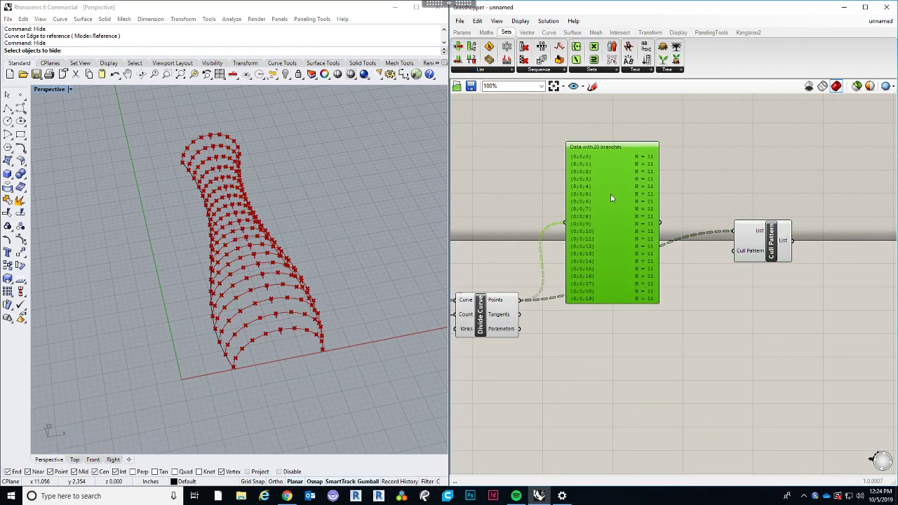
left_click(694, 314)
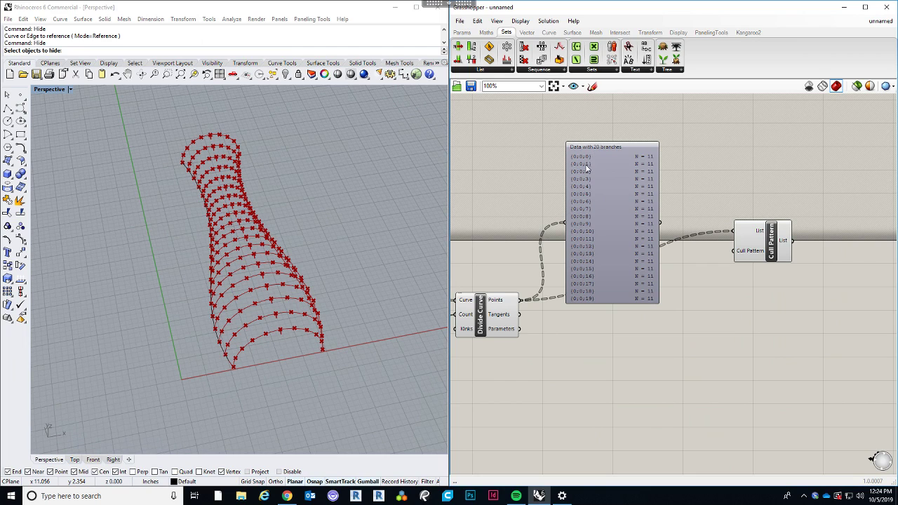
right_click_drag(587, 303, 557, 302)
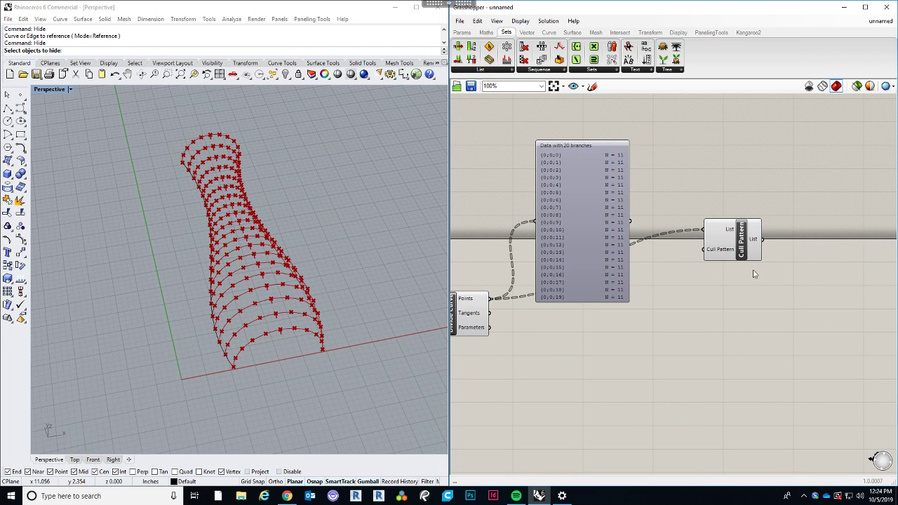
left_click(722, 262)
left_click(724, 297)
right_click_drag(746, 296, 731, 308)
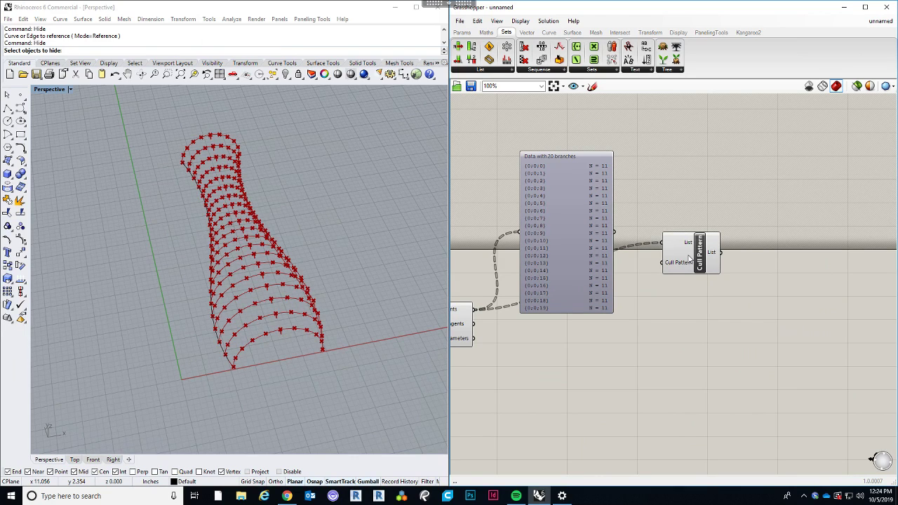
right_click_drag(642, 312, 627, 334)
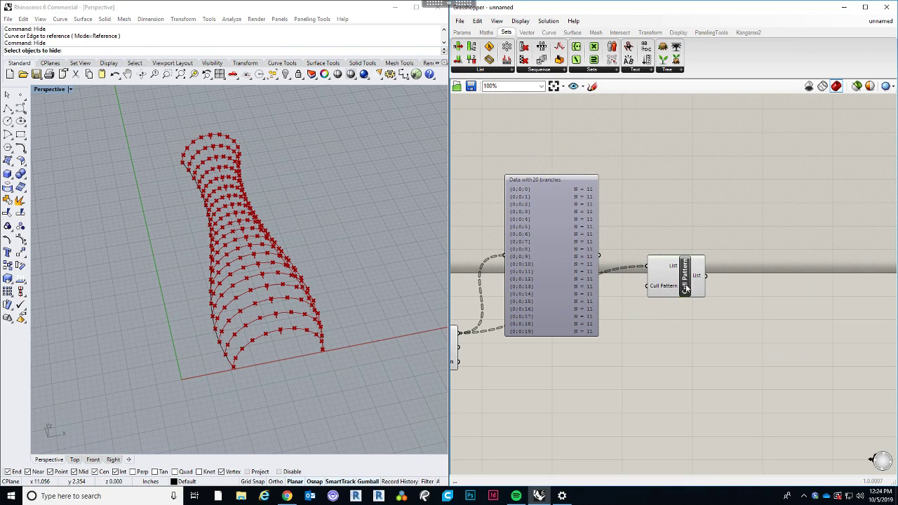
left_click_drag(682, 285, 694, 282)
left_click(671, 326)
right_click_drag(681, 326, 663, 334)
mouse_move(671, 296)
left_mouse_down()
mouse_move(685, 296)
mouse_move(660, 300)
mouse_move(664, 289)
mouse_move(656, 299)
left_mouse_up()
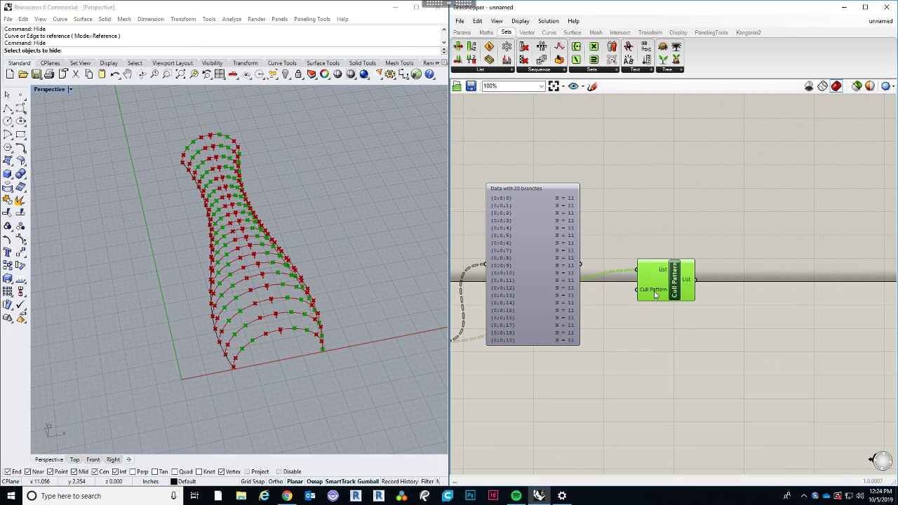
Set Cull Pattern's culling pattern to True, False and highlight the component to preview the remaining points.
mouse_move(656, 294)
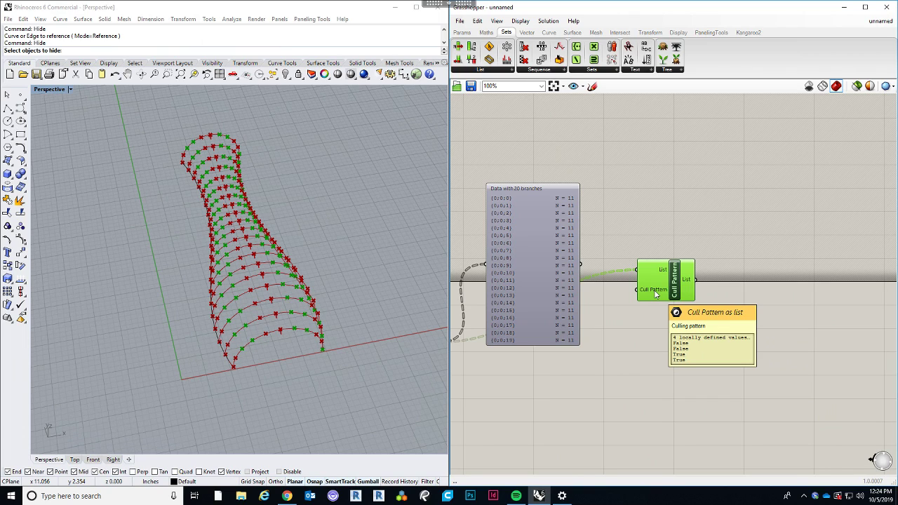
right_click(655, 293)
mouse_move(687, 387)
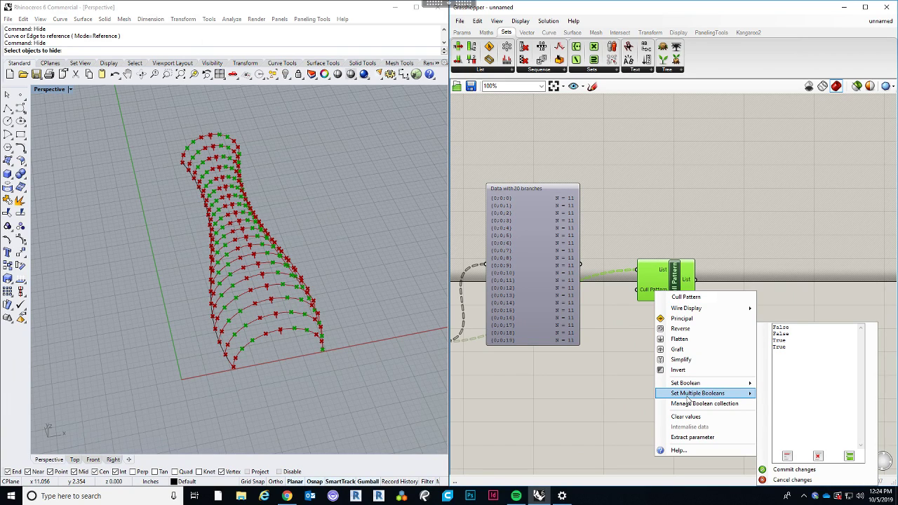
left_click(773, 421)
key("ctrl+a")
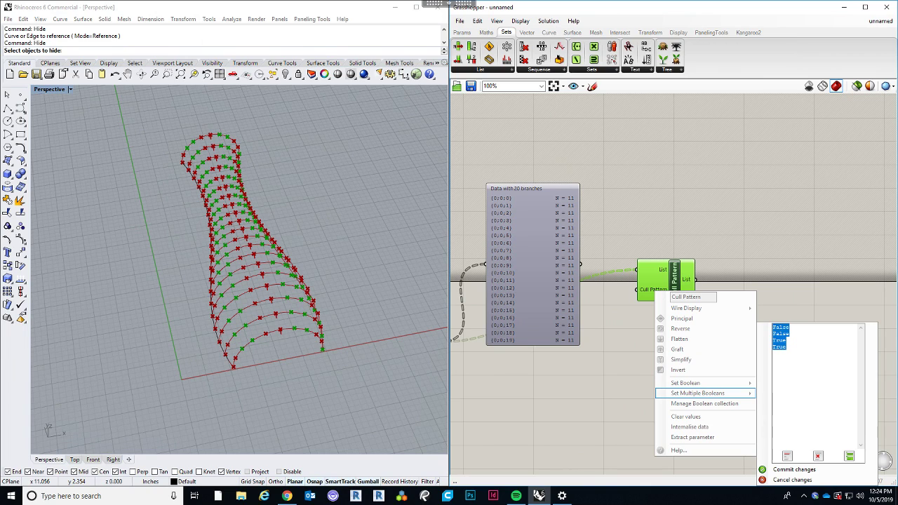
type("True")
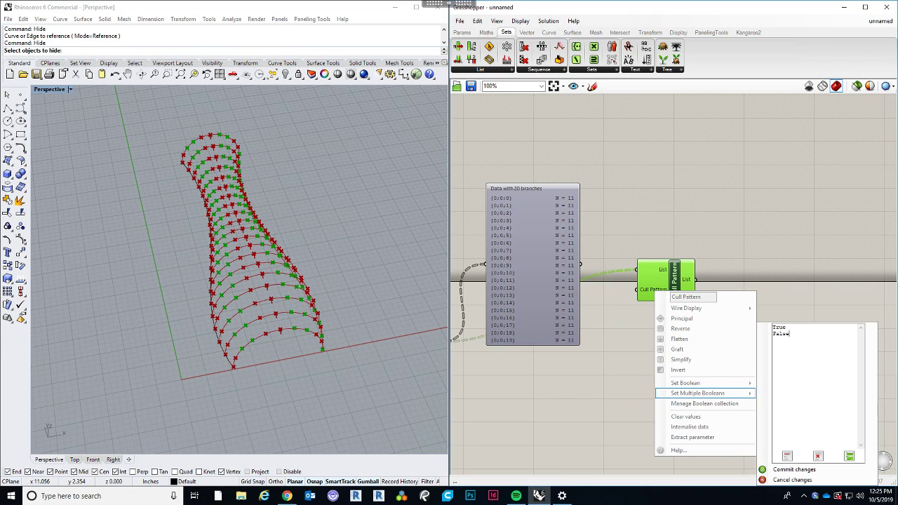
left_click(812, 471)
left_click(716, 365)
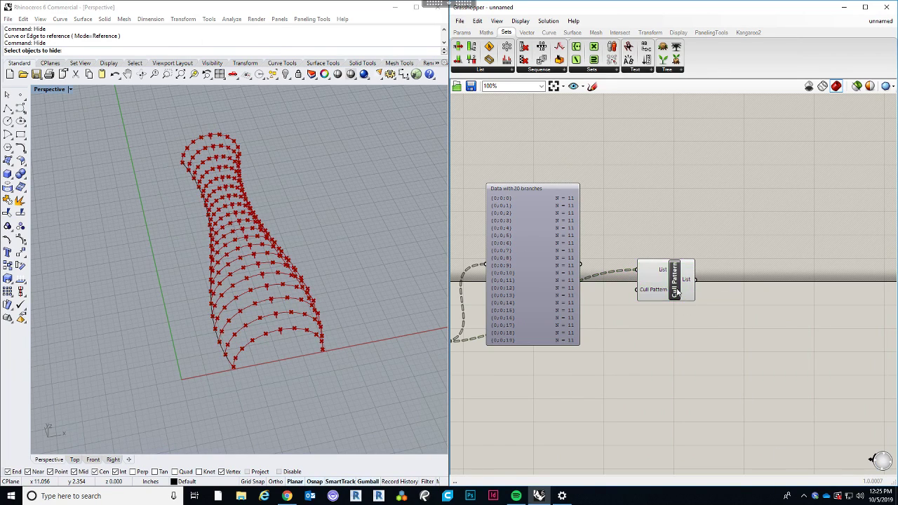
left_click_drag(677, 292, 676, 307)
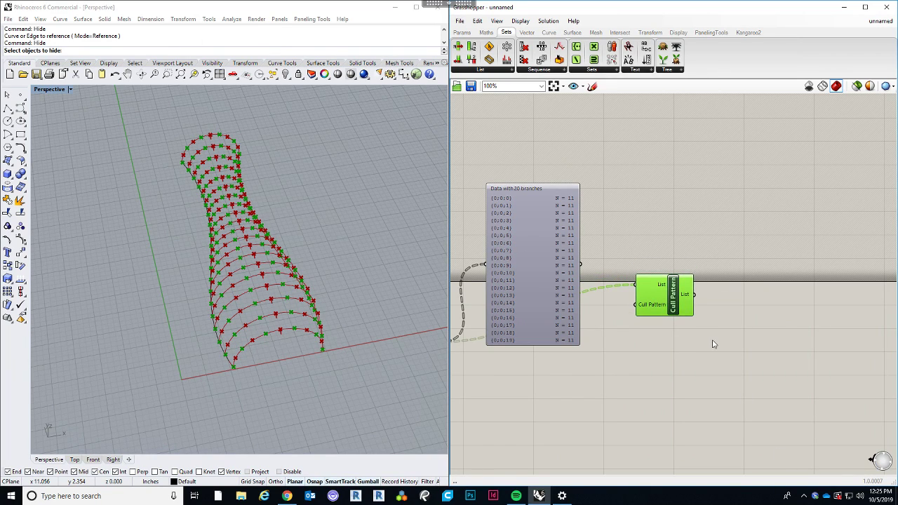
Rewire Cull Pattern's List input to take its data from the Param Viewer's output.
left_click_drag(582, 267, 656, 287)
left_click(548, 310)
right_click_drag(724, 343, 675, 356)
left_click(693, 351)
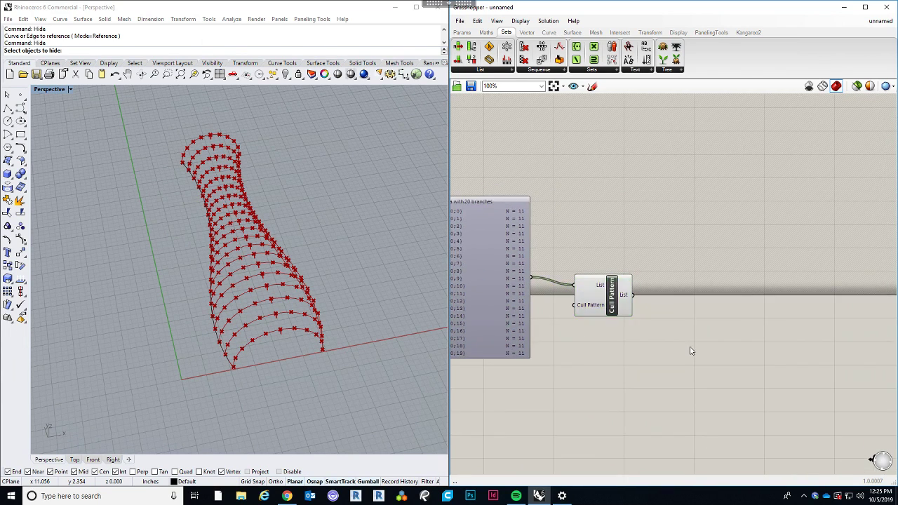
Add a Tree Branch component after Cull Pattern.
double_click(692, 309)
type("tree")
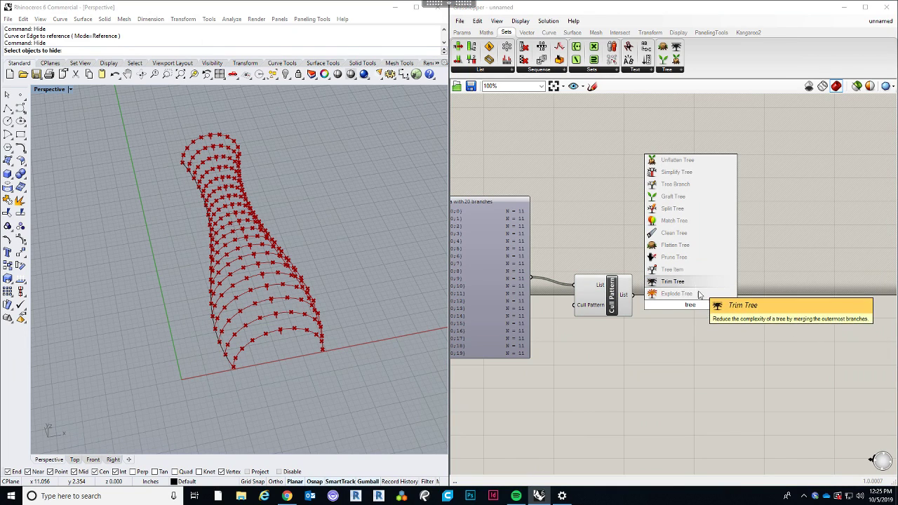
type(" branc")
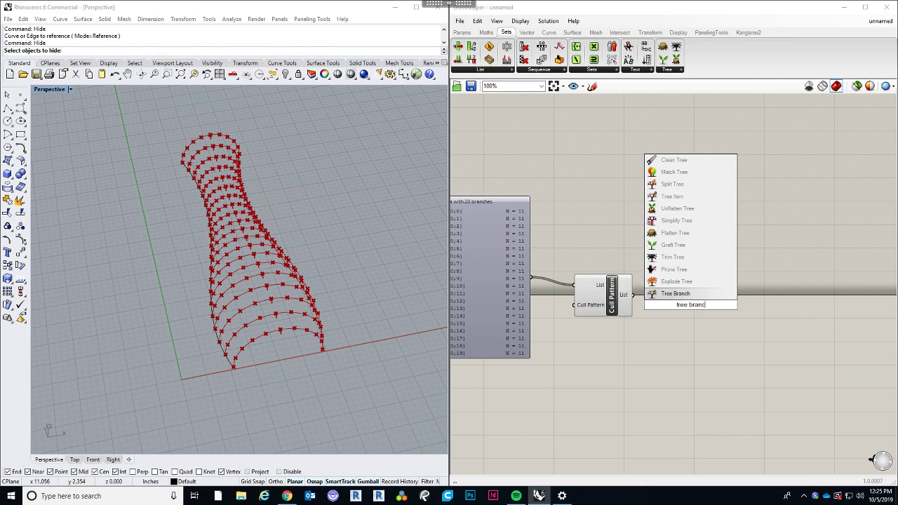
left_click(676, 293)
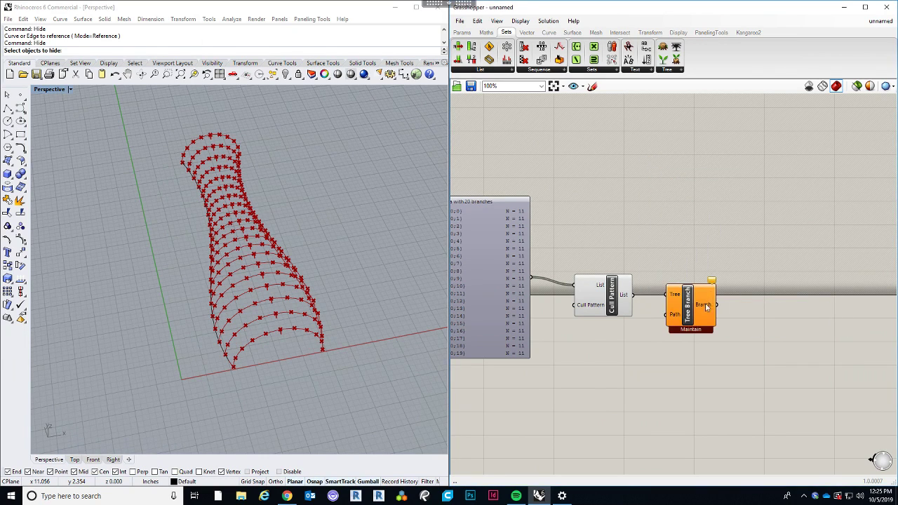
Move the Tree Branch component farther from Cull Pattern and slightly below its output, leaving free canvas between them.
left_click_drag(702, 313, 749, 316)
left_click(732, 242)
scroll(733, 241, "down", 5)
scroll(687, 320, "up", 4)
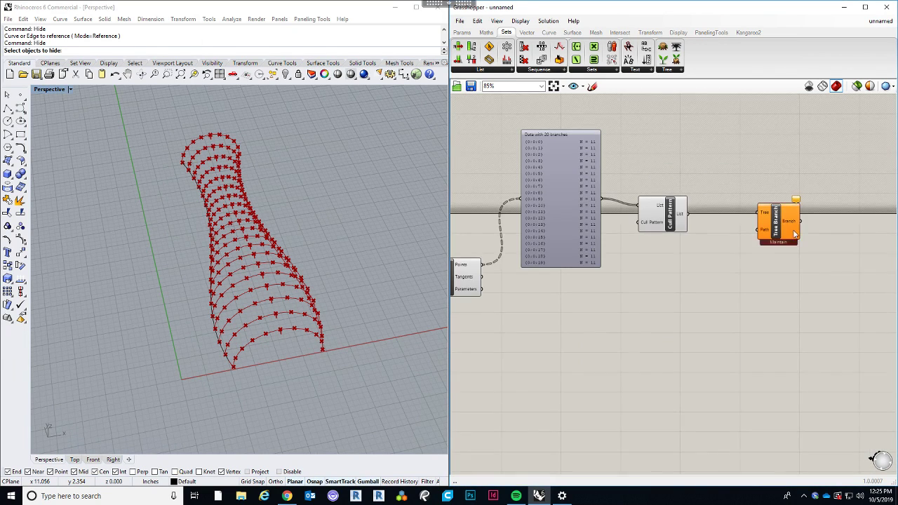
left_click_drag(785, 227, 779, 257)
Add a Panel above Tree Branch and feed it from Cull Pattern's List output to read the remaining branch paths.
double_click(748, 205)
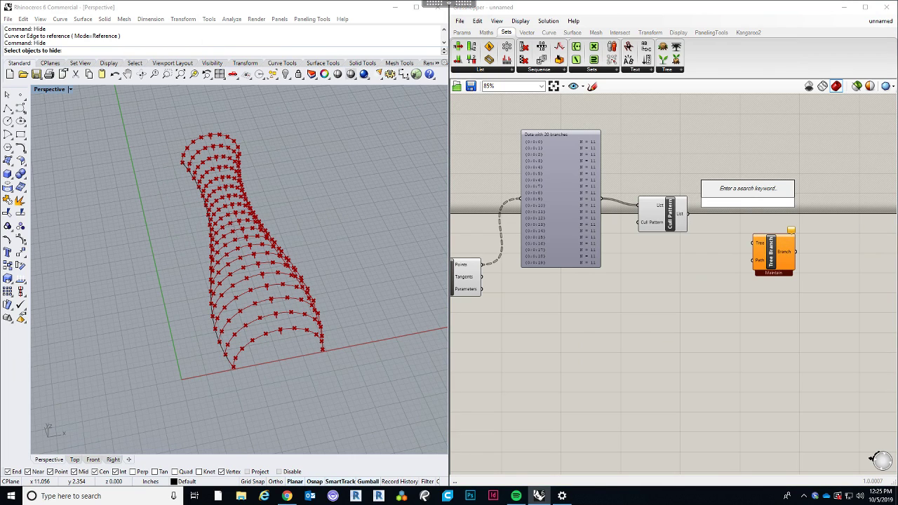
type("panel")
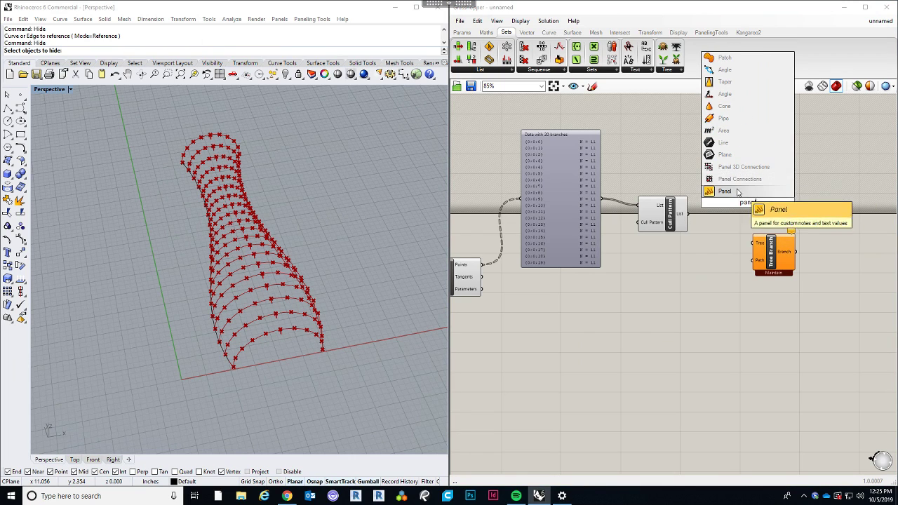
left_click(738, 192)
left_click(677, 221)
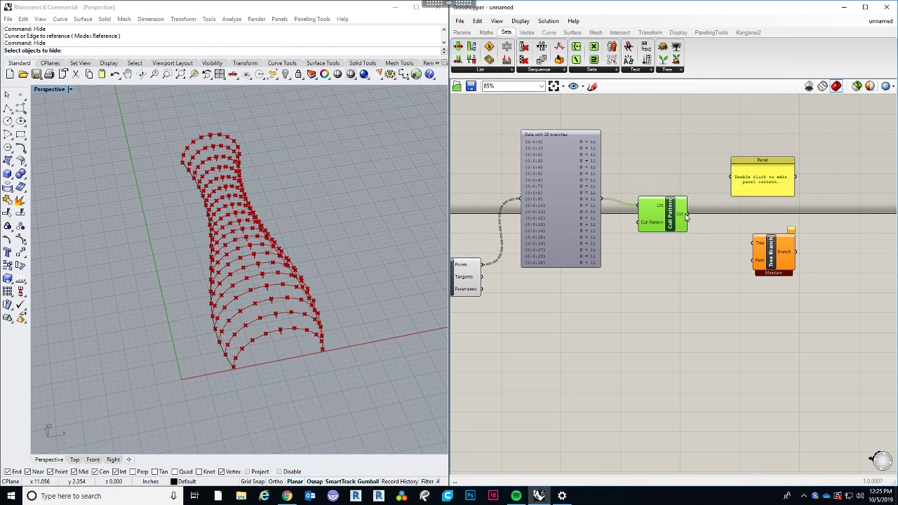
left_click_drag(687, 214, 763, 249)
left_click(762, 203)
left_click_drag(770, 190, 772, 150)
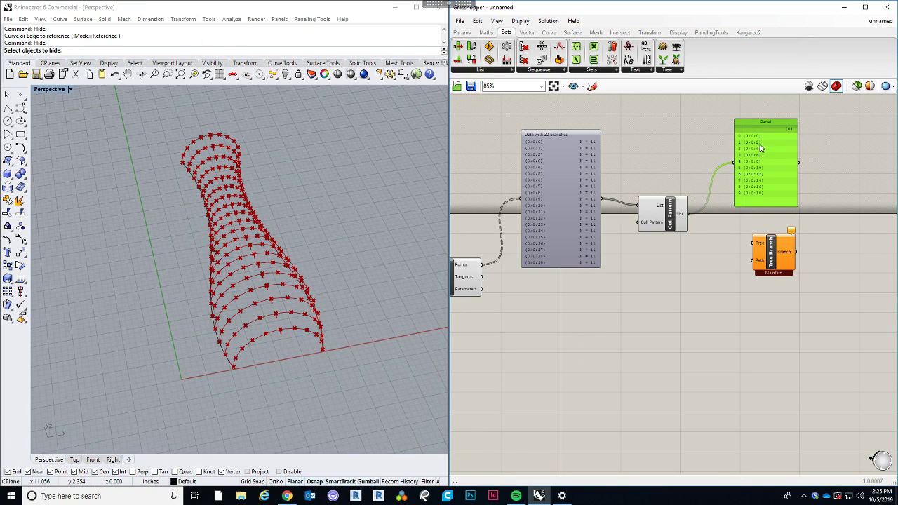
left_click(813, 232)
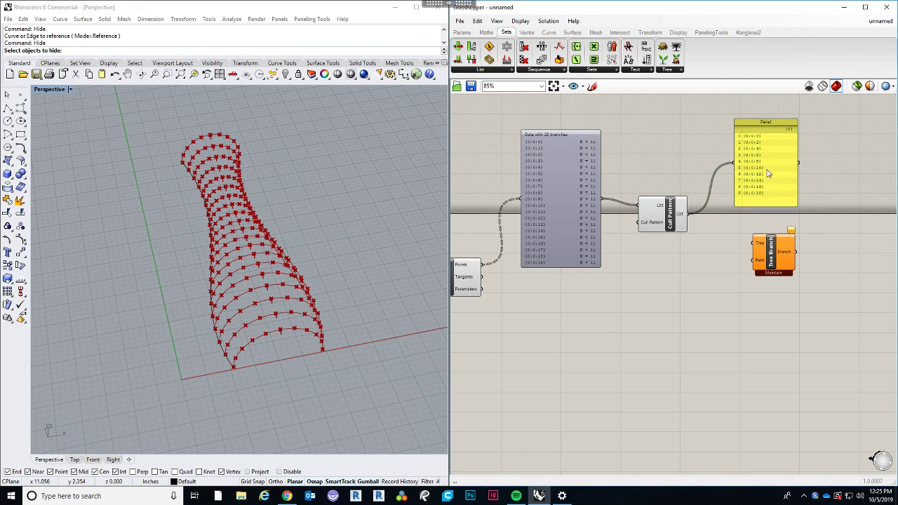
Connect Divide Curve's Points output to Tree Branch's Tree input and Cull Pattern's List output to its Path input.
left_click_drag(776, 257, 772, 266)
right_click_drag(639, 304, 646, 304)
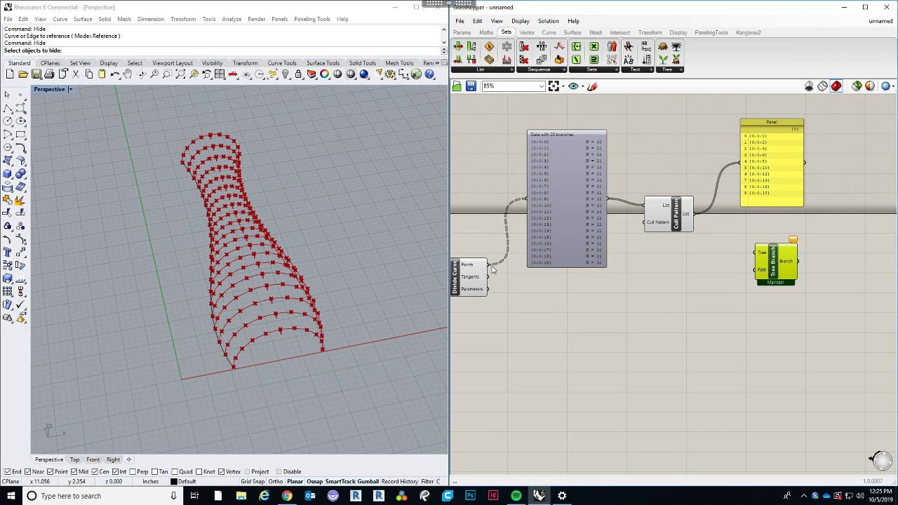
left_click_drag(489, 266, 753, 276)
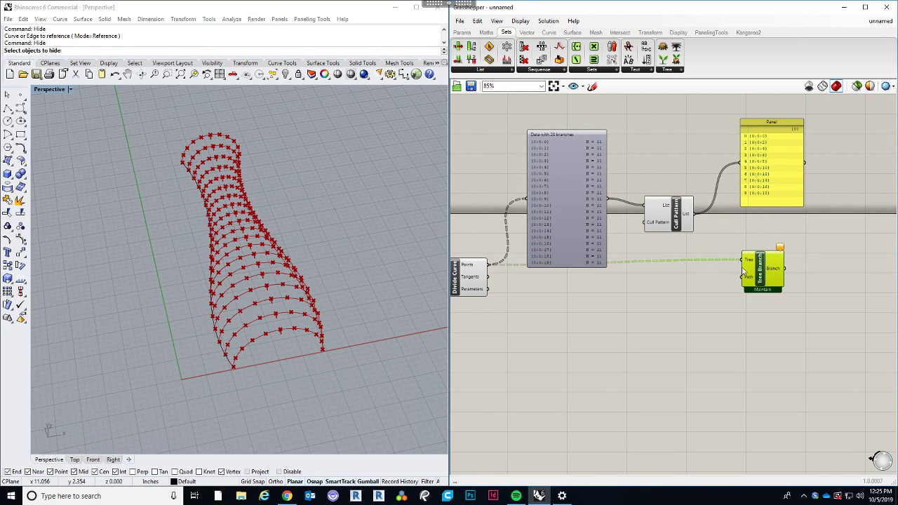
left_click(742, 235)
left_click_drag(699, 219, 745, 278)
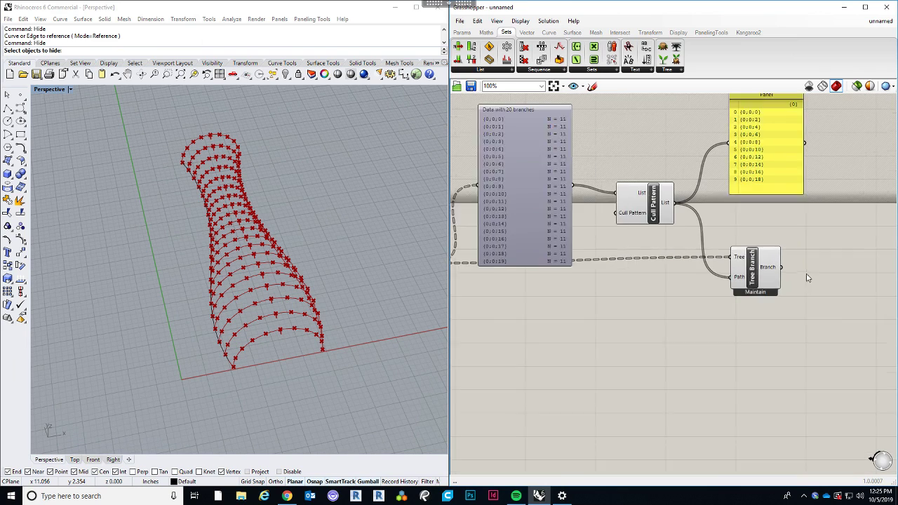
Feed Tree Branch's Branch output into the Panel to examine the points per branch, and delete the Panel.
scroll(762, 261, "up", 3)
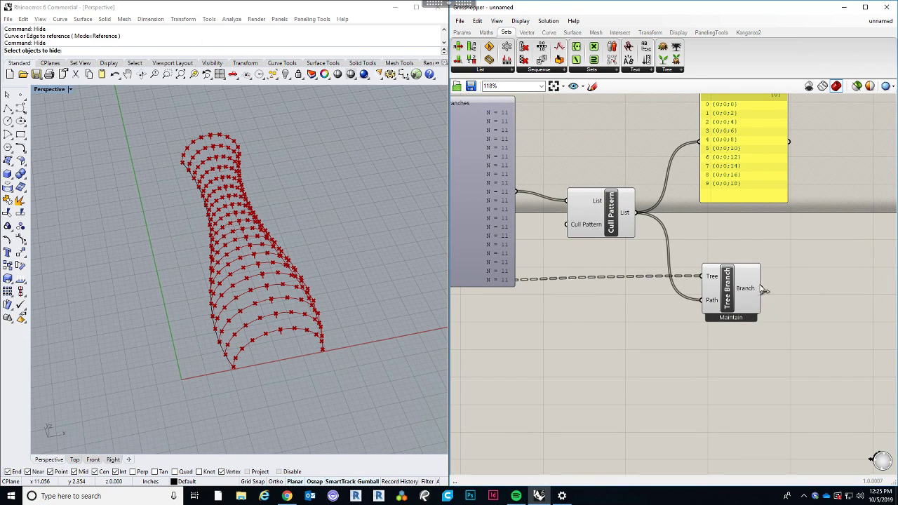
scroll(762, 289, "down", 2)
left_click_drag(772, 287, 816, 201)
left_click_drag(847, 233, 894, 241)
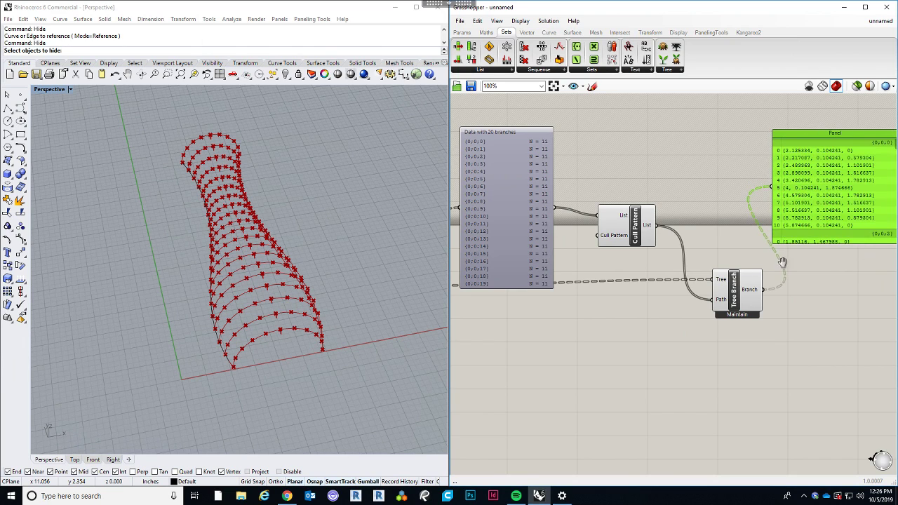
right_click_drag(783, 263, 617, 276)
scroll(748, 180, "up", 3)
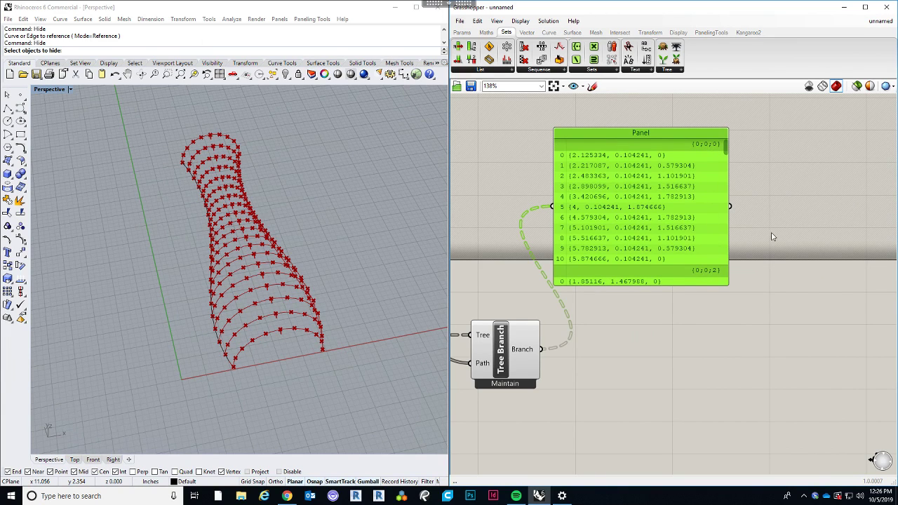
left_click(812, 223)
scroll(812, 223, "down", 3)
right_click_drag(730, 299, 758, 281)
left_click(748, 216)
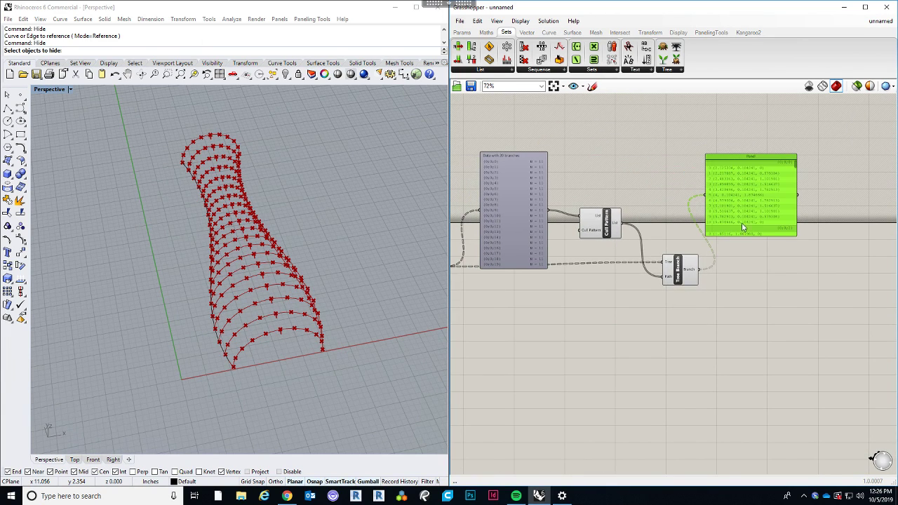
key("Delete")
Highlight Tree Branch to preview which arcs' points it keeps in the Rhino viewport.
left_click(669, 282)
right_click_drag(315, 320, 157, 351)
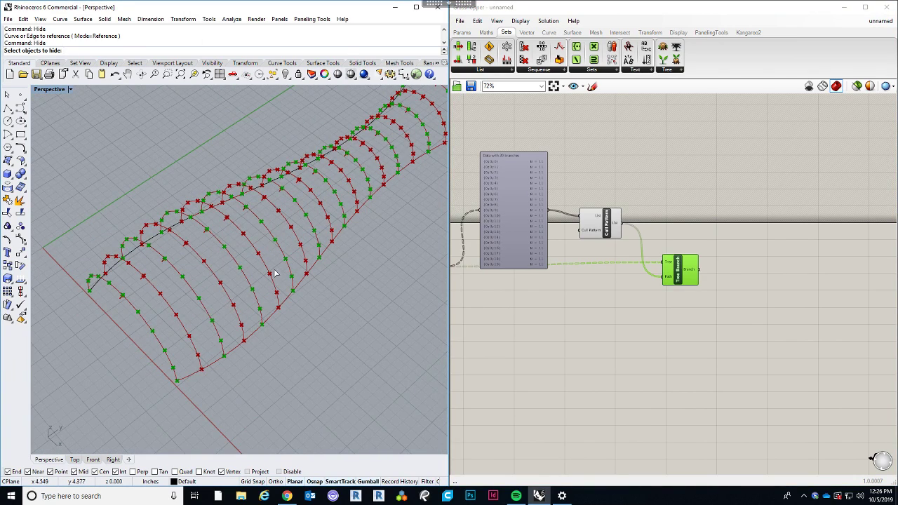
left_click(534, 313)
Shorten the Param Viewer to a few rows and place it compactly beside Cull Pattern, above the wire to Tree Branch.
right_click_drag(539, 316, 644, 307)
scroll(646, 316, "down", 2)
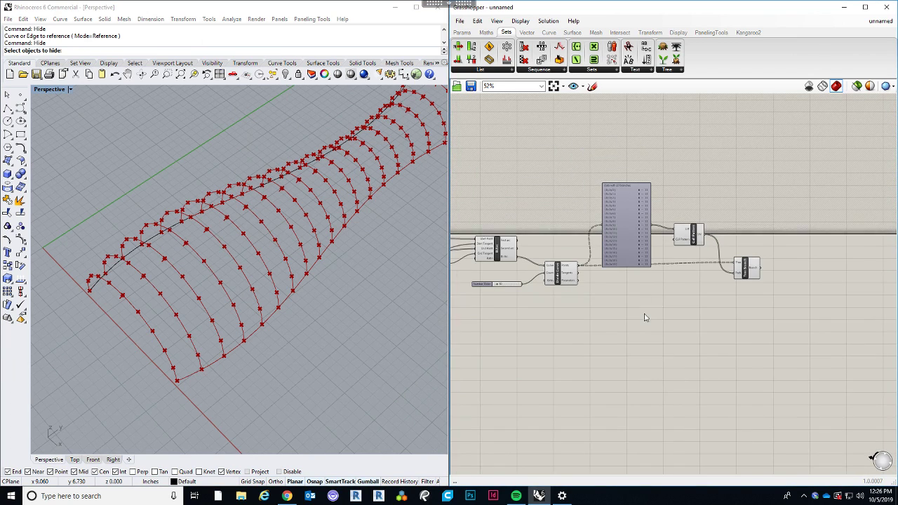
scroll(746, 308, "up", 2)
left_click_drag(599, 237, 594, 204)
left_click(602, 259)
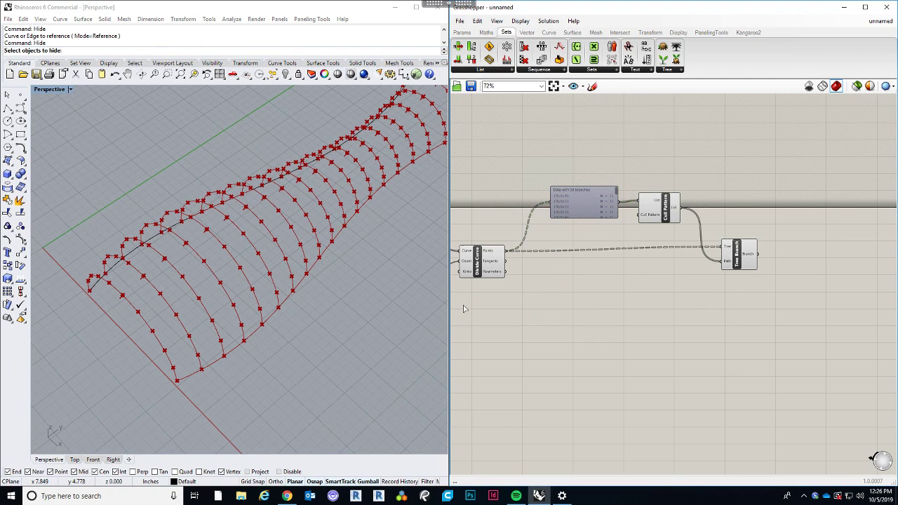
right_click_drag(600, 234, 623, 236)
Select Tree Branch again to compare the kept rows of points with the skipped ones along the surface edge.
left_click(762, 257)
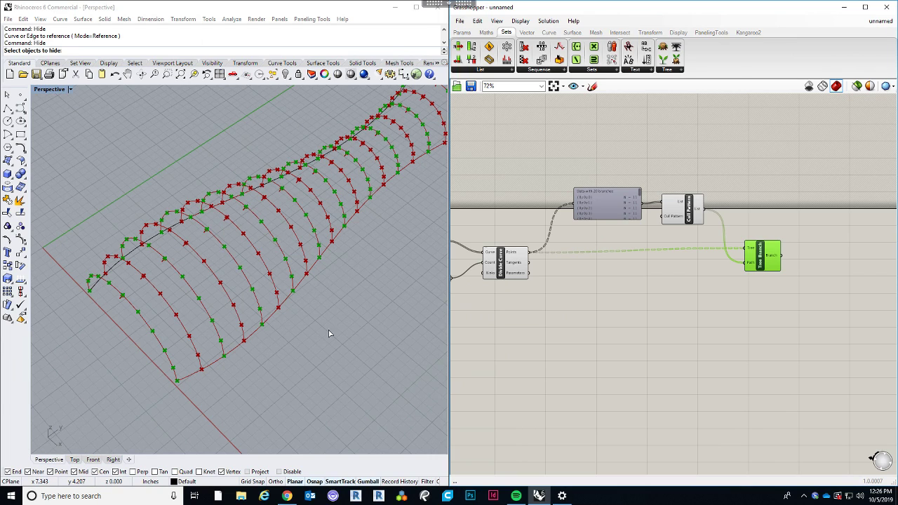
left_click(219, 374)
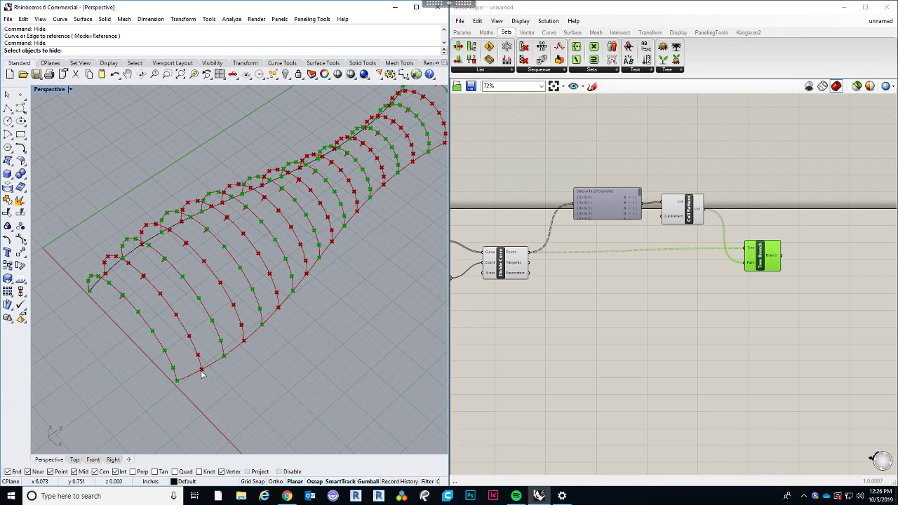
left_click(572, 307)
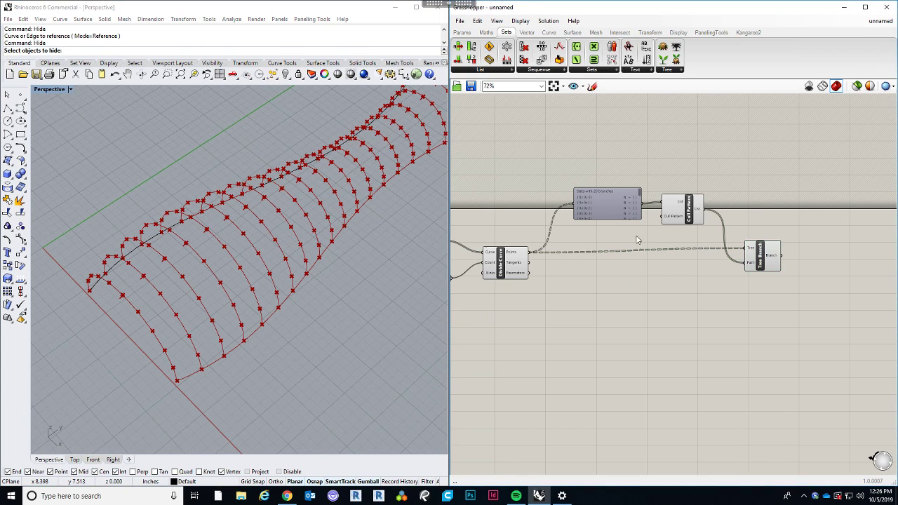
Line up the Param Viewer, Cull Pattern and Tree Branch in one compact row.
left_click_drag(761, 261, 750, 219)
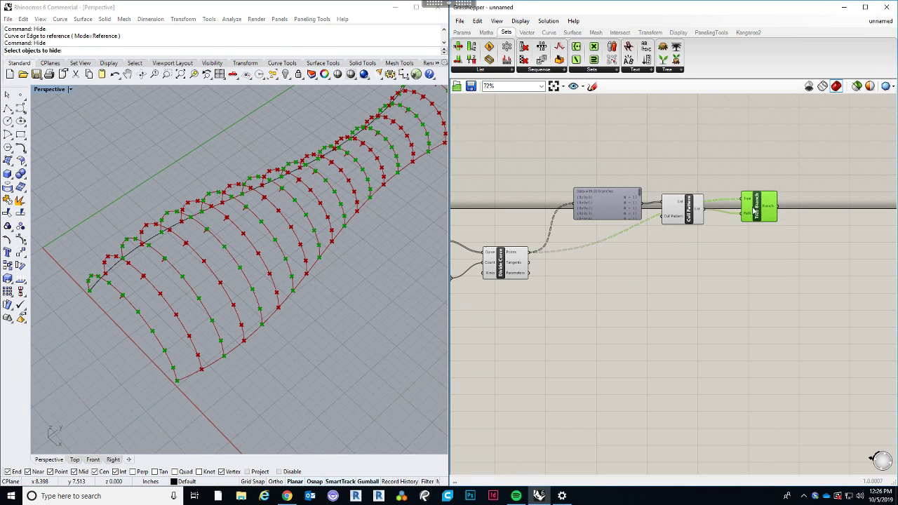
left_click_drag(765, 256, 612, 202)
left_click(628, 258)
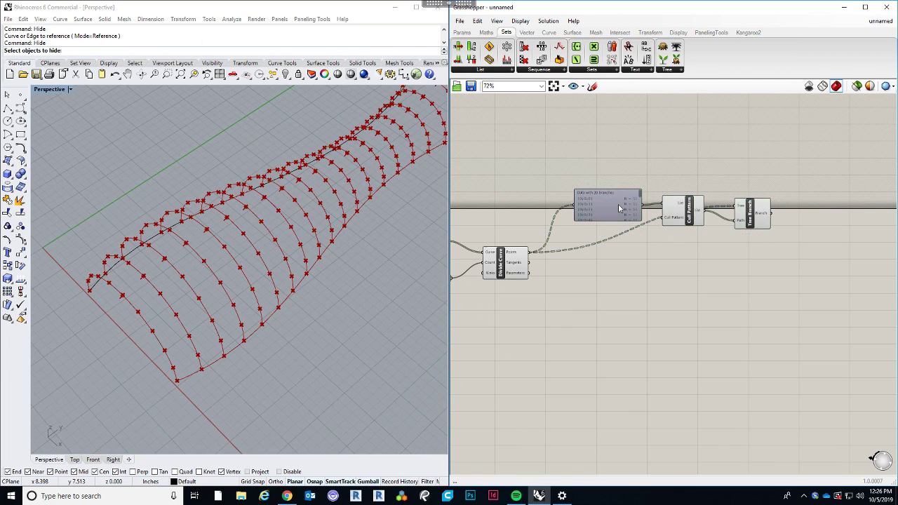
left_click(619, 207)
scroll(728, 193, "up", 3)
left_click(752, 234)
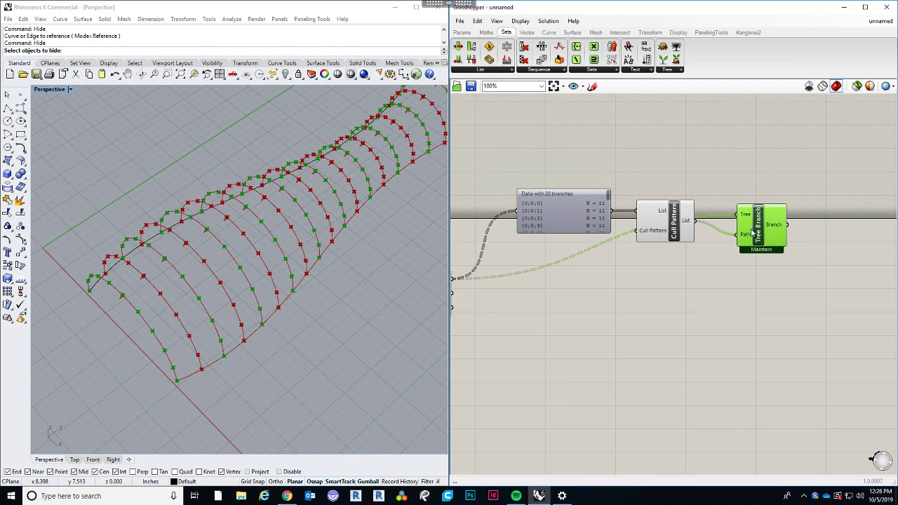
mouse_move(752, 234)
left_mouse_down()
mouse_move(750, 220)
mouse_move(736, 232)
left_mouse_up()
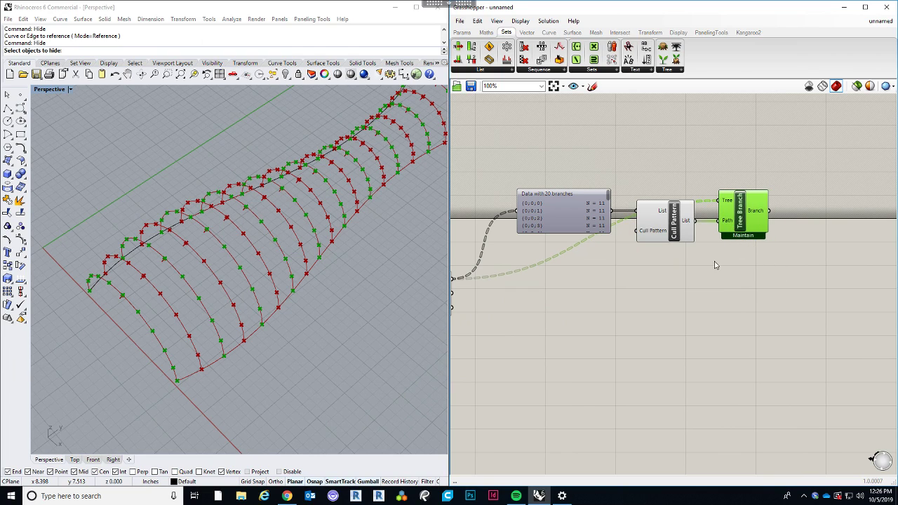
Group the Param Viewer, Cull Pattern and Tree Branch, and move the group up on the canvas.
left_click_drag(749, 279, 627, 297)
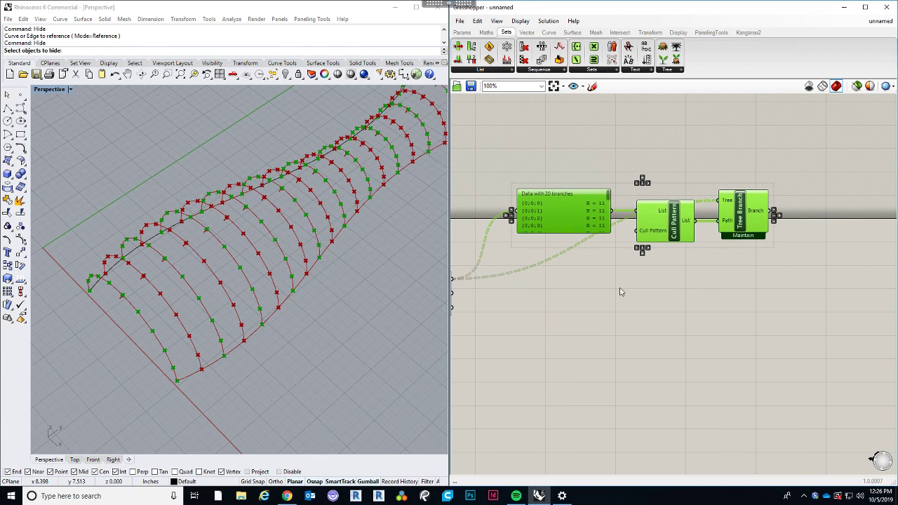
right_click_drag(620, 292, 654, 334)
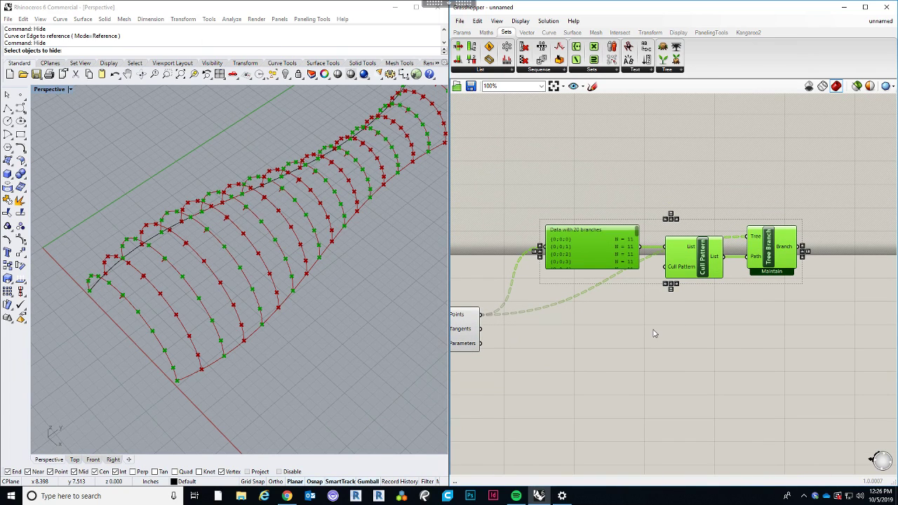
middle_click(653, 335)
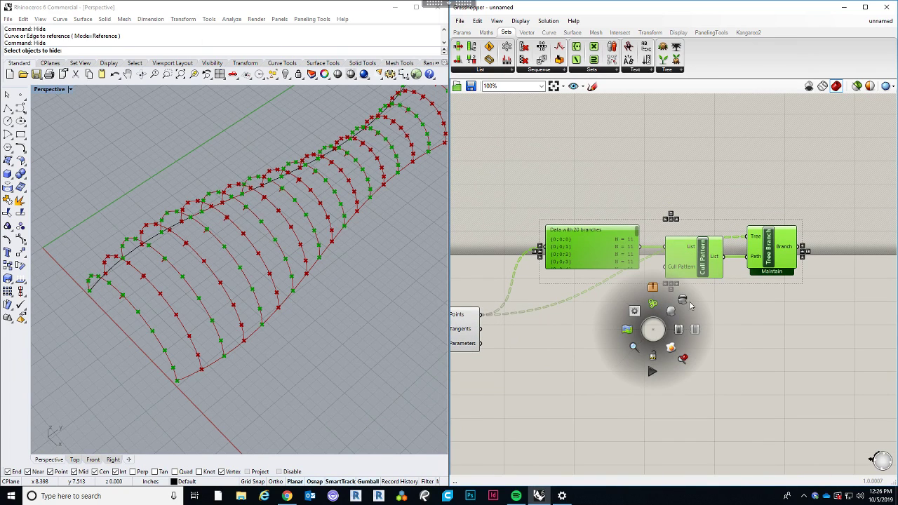
left_click(653, 308)
left_click_drag(668, 266, 674, 215)
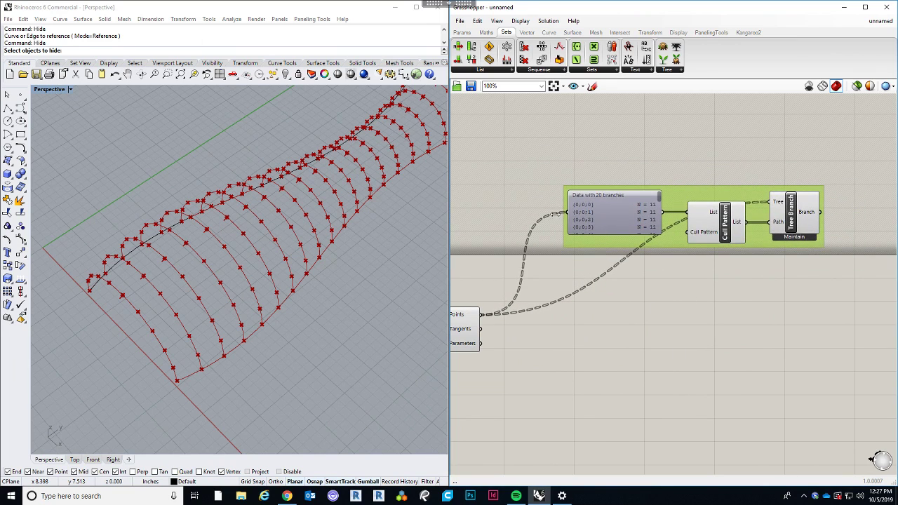
left_click(705, 318)
mouse_move(676, 240)
left_mouse_down()
mouse_move(670, 245)
mouse_move(671, 231)
left_mouse_up()
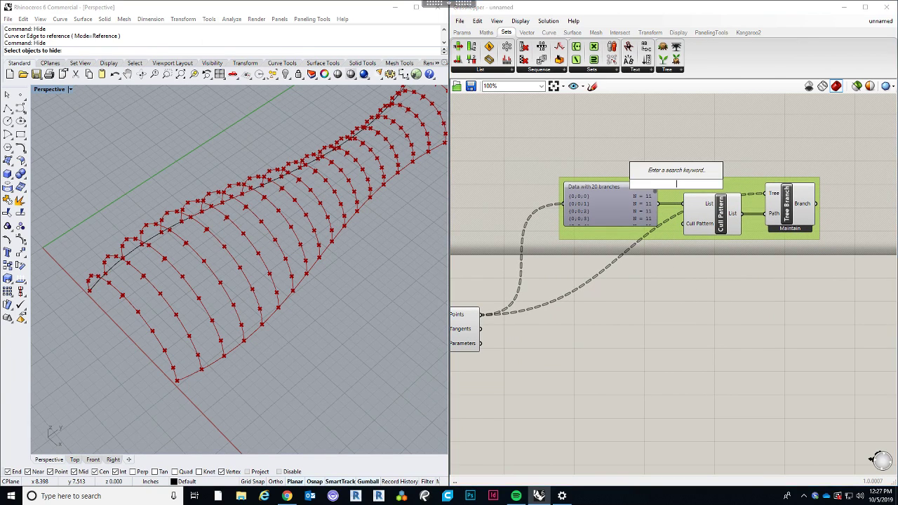
Name the group of three components "Branch Cull Pattern".
right_click(668, 208)
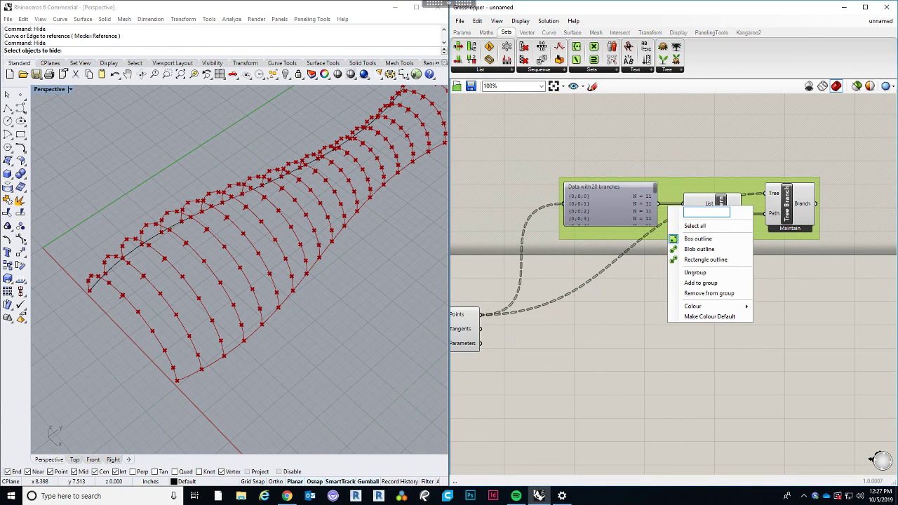
right_click(675, 185)
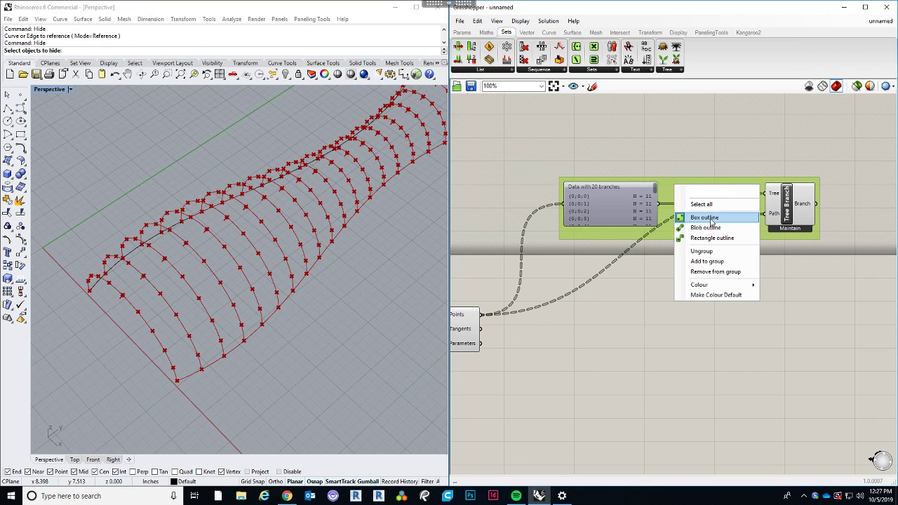
left_click(713, 190)
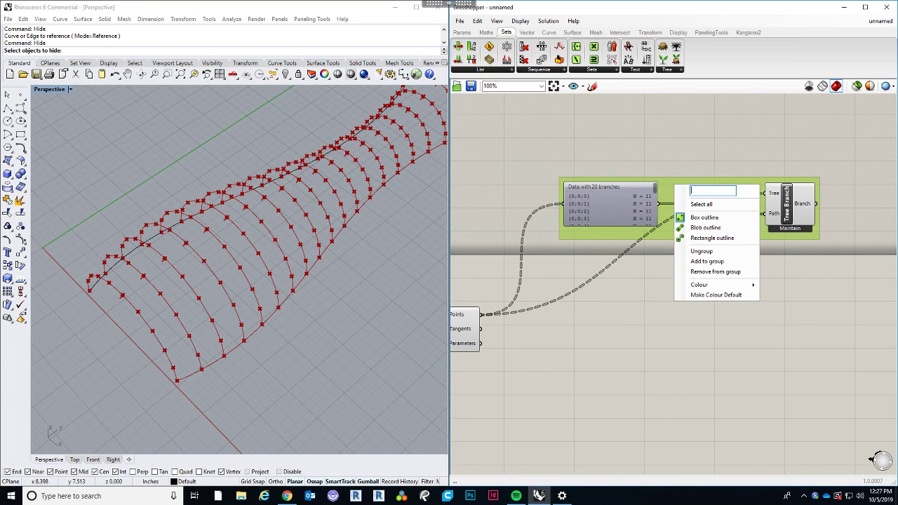
type("Branch Cull Pattern")
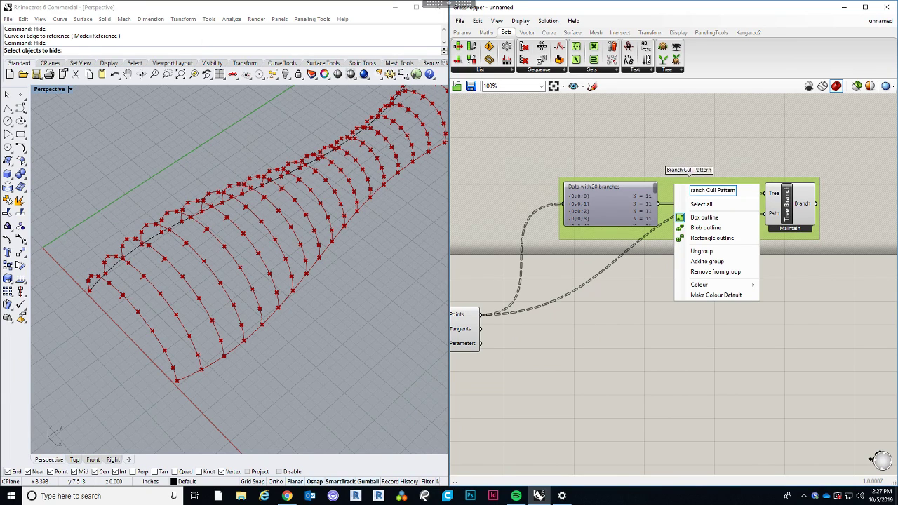
key("Return")
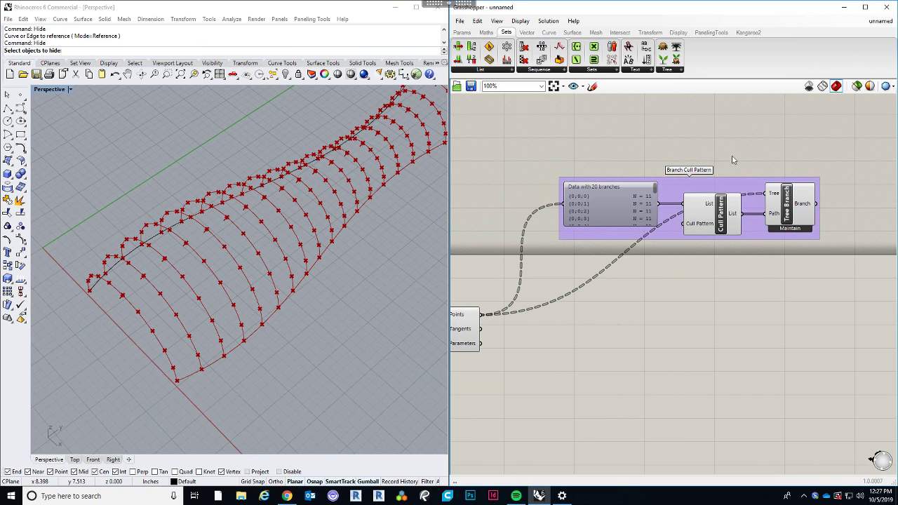
Reposition the Branch Cull Pattern group slightly higher and closer to Divide Curve.
scroll(709, 196, "down", 3)
left_click(688, 214)
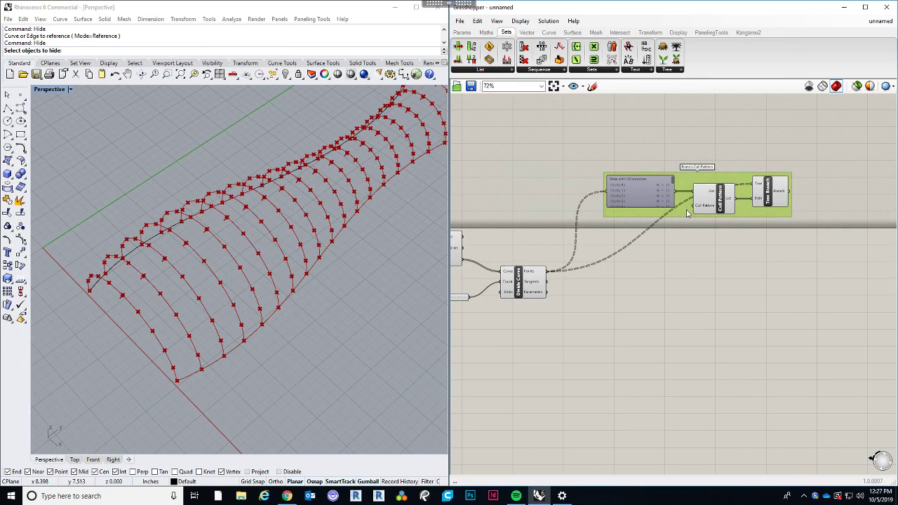
left_click_drag(686, 214, 669, 201)
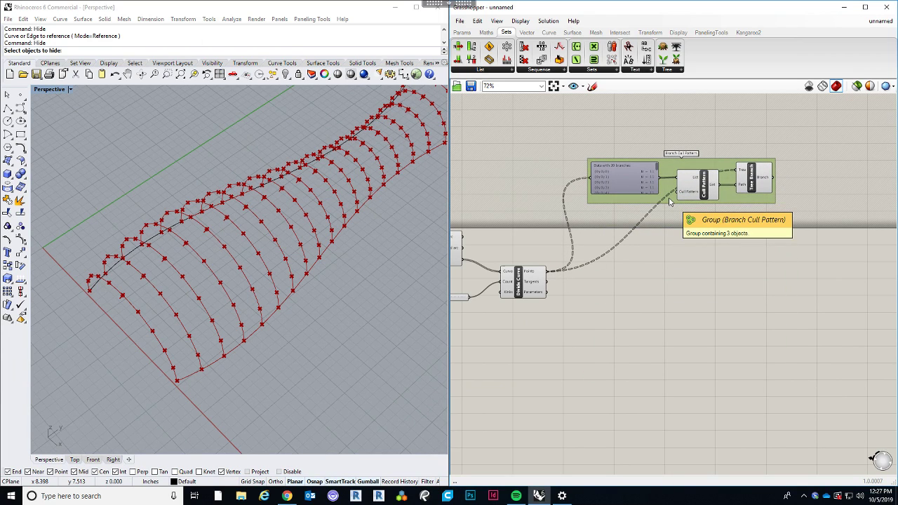
left_click(815, 207)
left_click(774, 190)
left_click(761, 186)
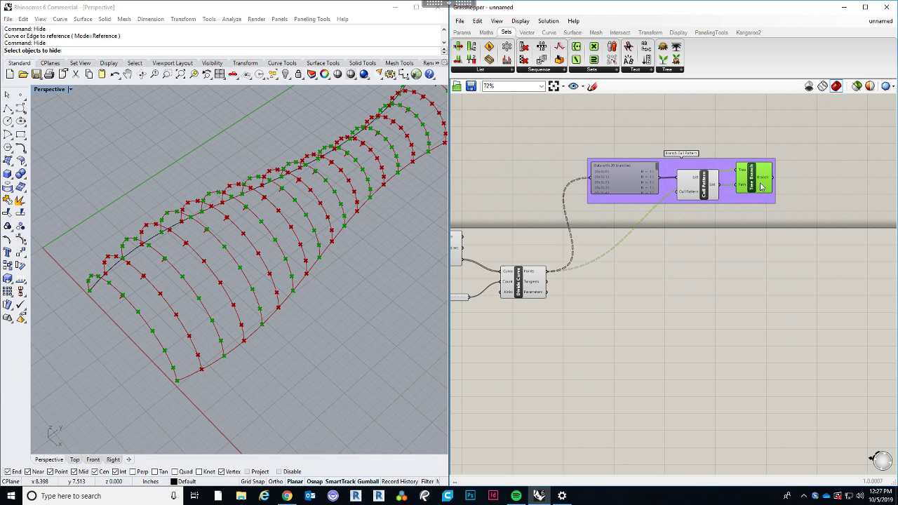
left_click(702, 188, "shift")
left_click(647, 180, "shift")
left_click(682, 234)
left_click(728, 171)
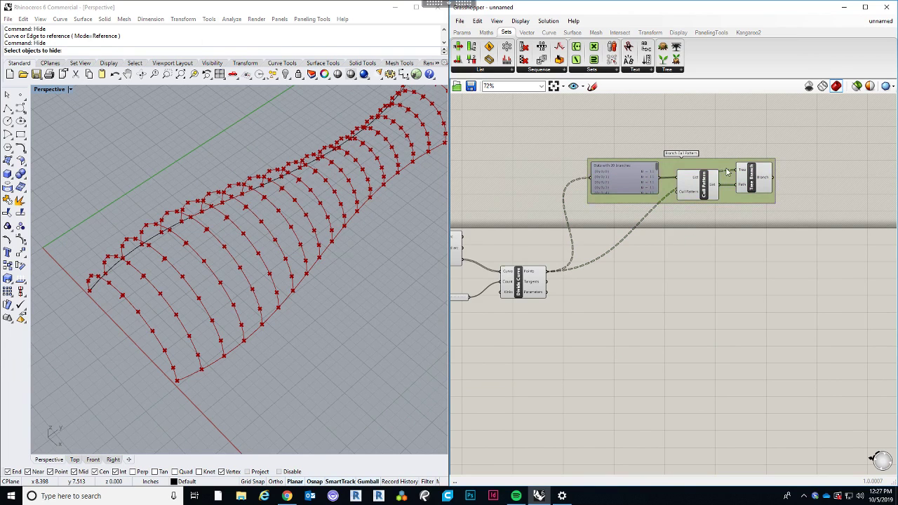
Duplicate the Branch Cull Pattern group with its wires and place the copy below Divide Curve, aligned under the original group.
left_click(593, 195)
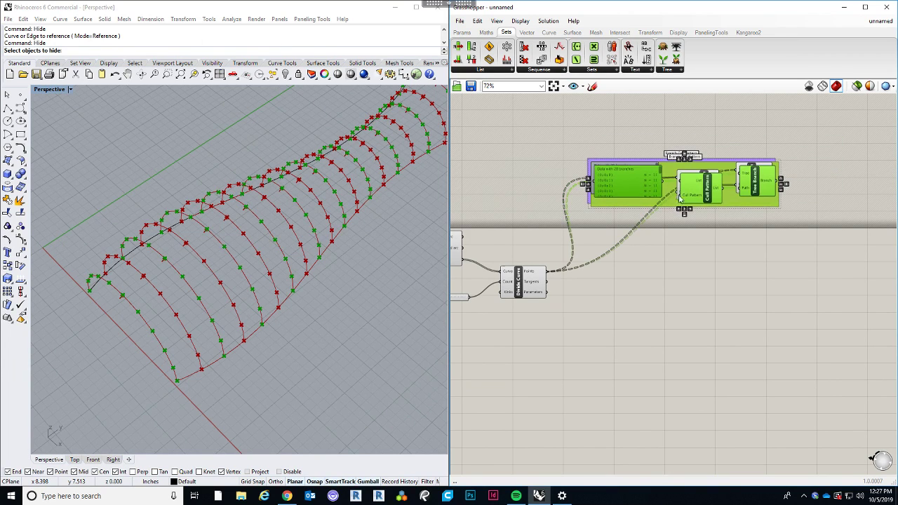
left_click_drag(678, 157, 668, 337, "alt")
scroll(629, 365, "up", 2)
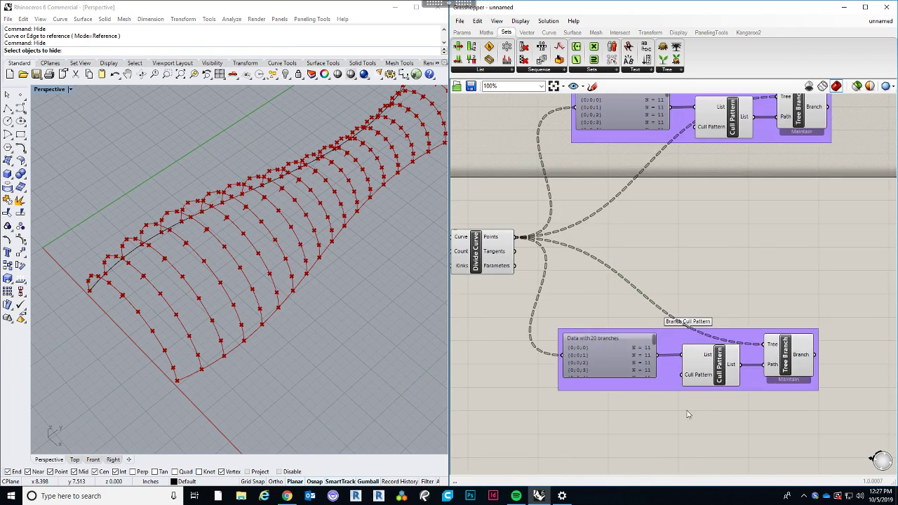
scroll(615, 330, "down", 1)
left_click_drag(595, 373, 610, 372)
left_click(628, 405)
Reverse the True, False booleans of the Cull Pattern in the copied group so the pattern starts with False.
scroll(561, 261, "up", 3)
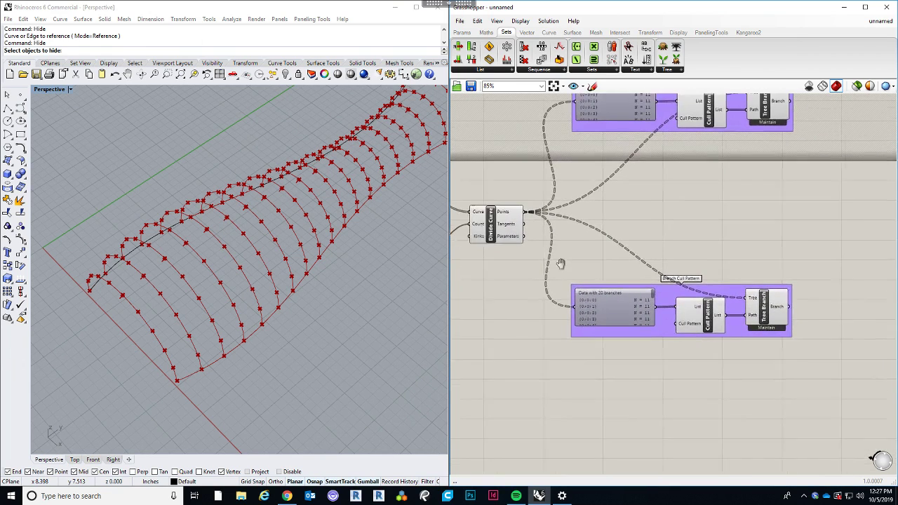
right_click(669, 318)
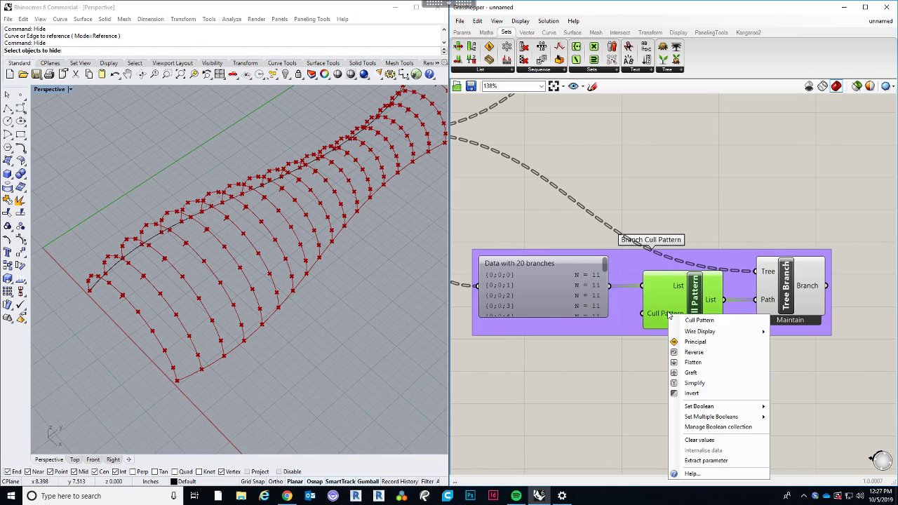
mouse_move(713, 422)
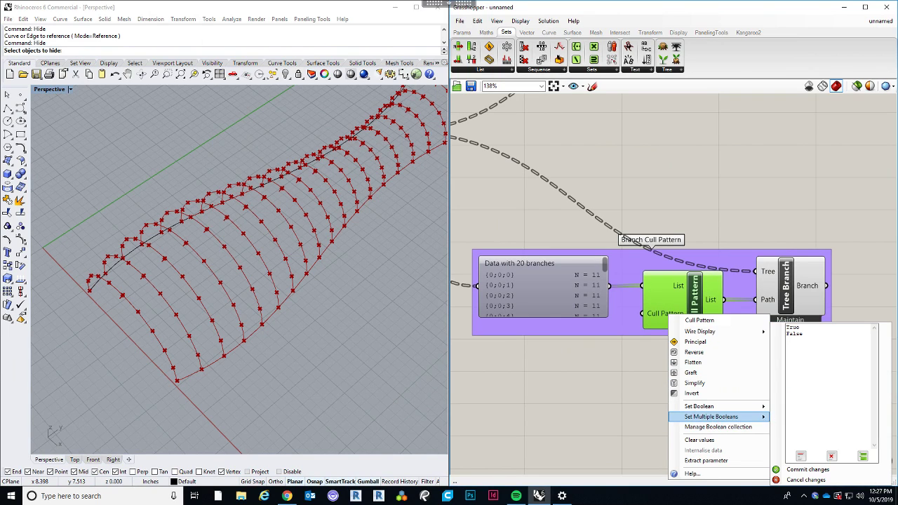
left_click(788, 340)
key("ctrl+a")
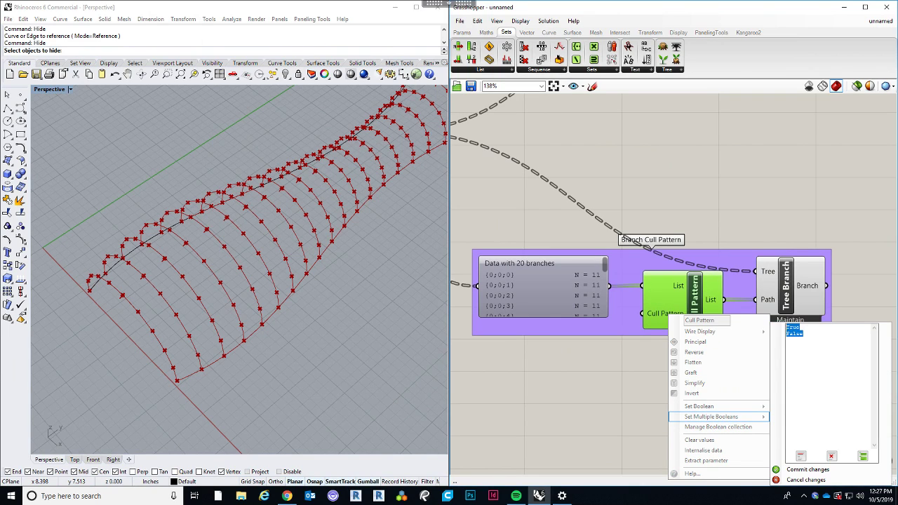
type("False")
left_click(799, 471)
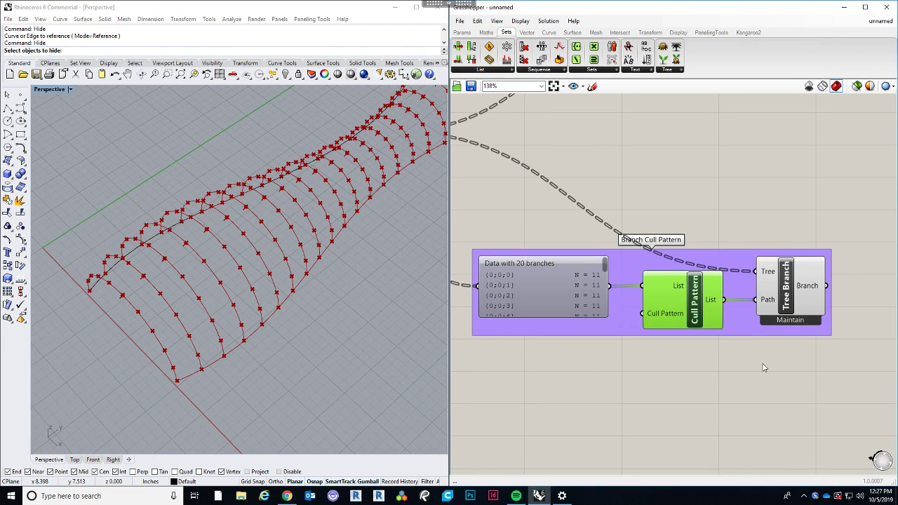
Compare the points kept by the upper and lower Tree Branch components in the Rhino viewport.
scroll(761, 303, "down", 3)
left_click(775, 294)
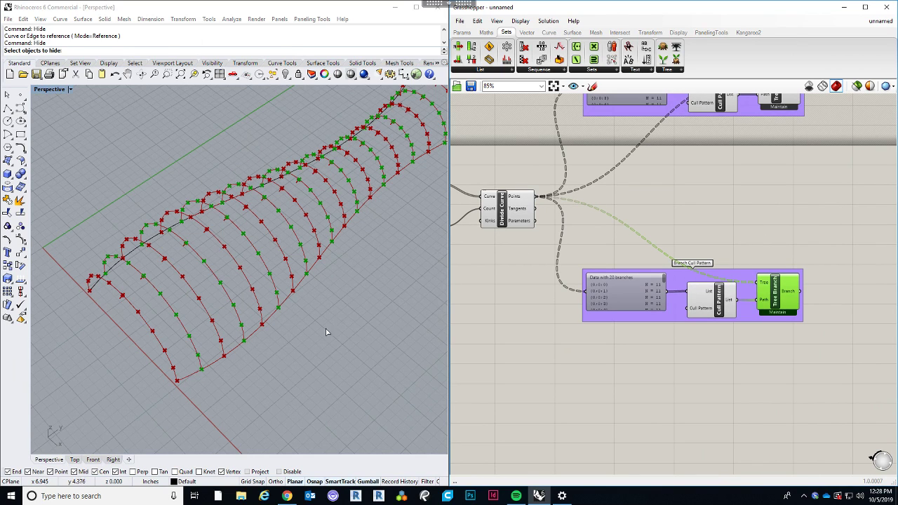
left_click(648, 371)
scroll(649, 373, "down", 3)
right_click_drag(669, 386, 630, 419)
scroll(678, 306, "up", 3)
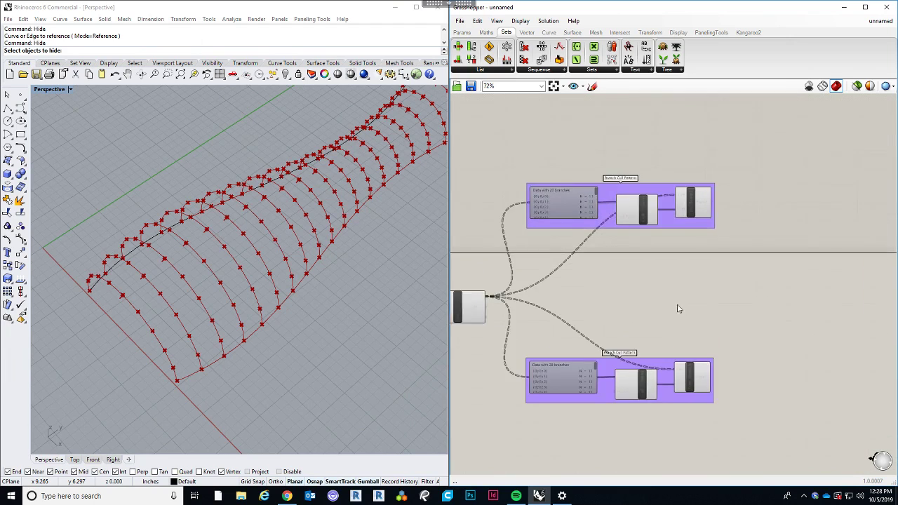
right_click_drag(680, 305, 702, 285)
left_click(720, 165)
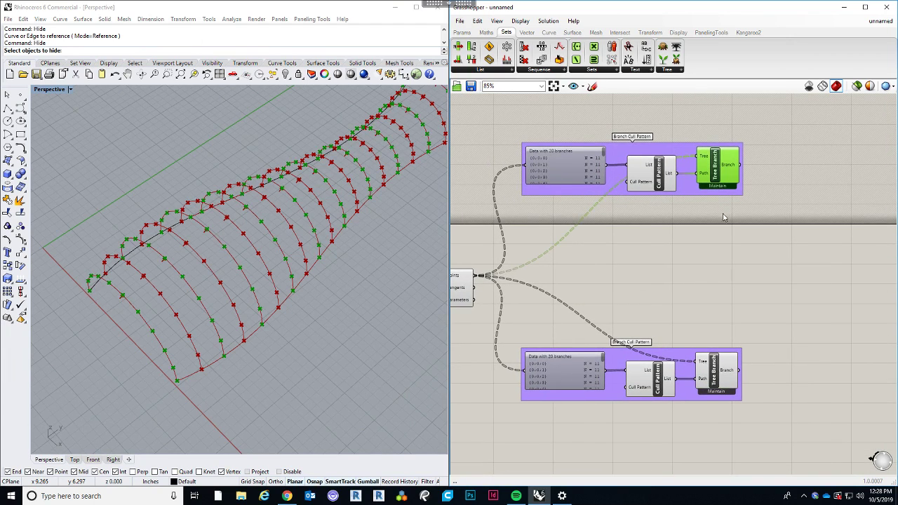
left_click(716, 377)
right_click_drag(162, 386, 243, 384)
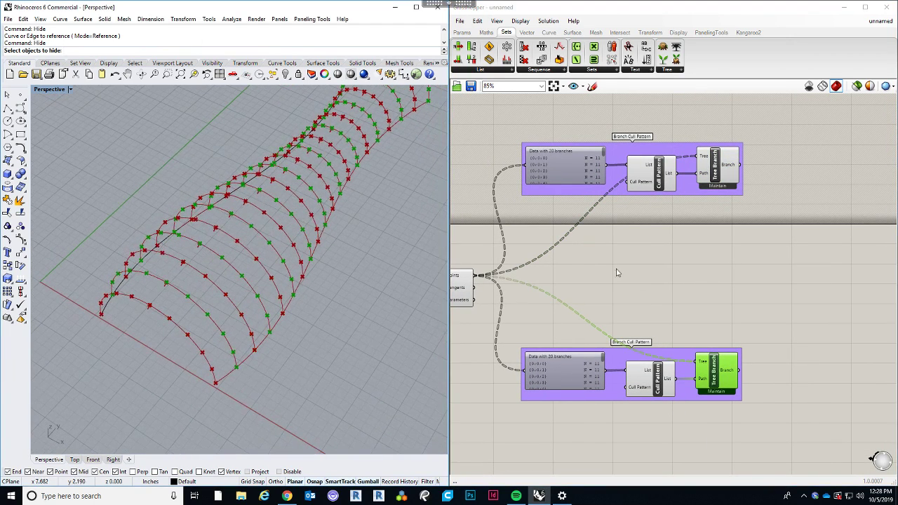
left_click(617, 273)
Turn off the preview of the BiArc, its division count slider and Divide Curve.
scroll(618, 273, "down", 2)
right_click_drag(558, 294, 728, 313)
left_click_drag(665, 358, 581, 260)
middle_click(578, 262)
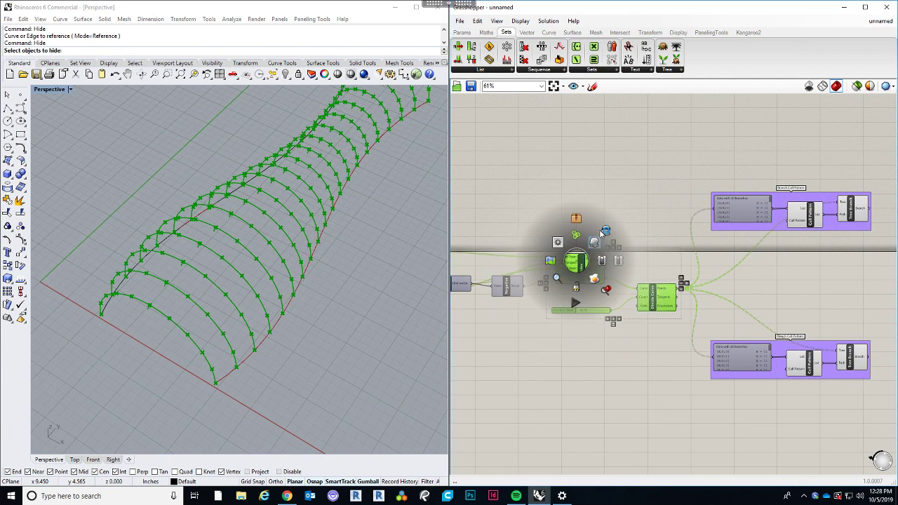
left_click(604, 233)
left_click(612, 223)
Turn the preview of the BiArc component back on so only Divide Curve stays hidden.
right_click_drag(310, 341, 211, 313)
right_click(580, 270)
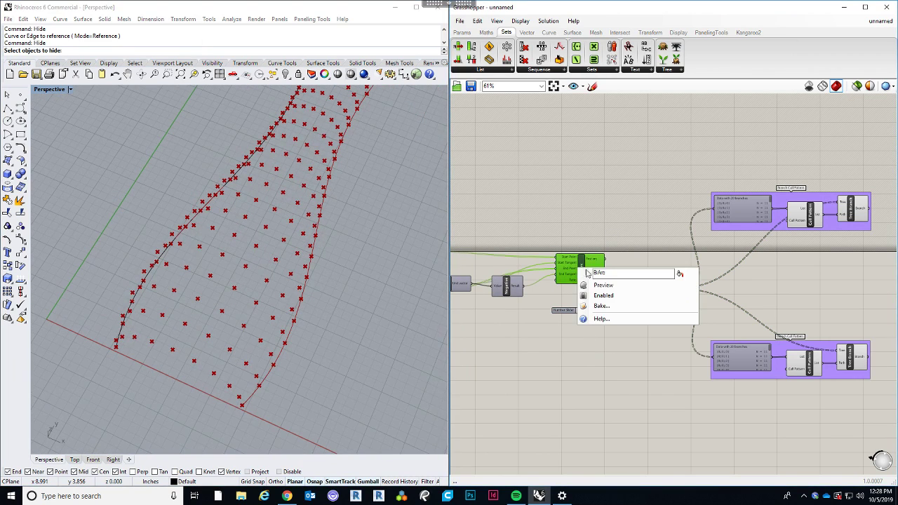
left_click(603, 284)
left_click(662, 411)
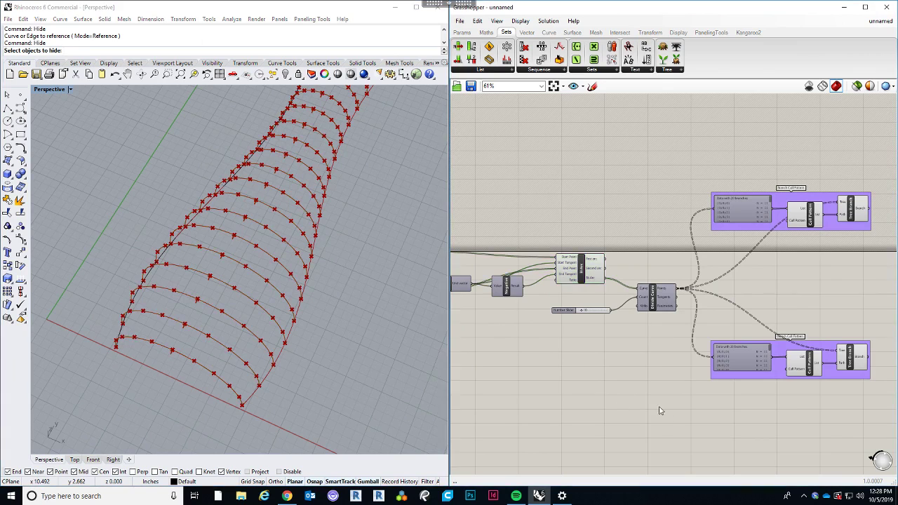
Examine the alternating rows of points on the arcs from several angles, highlighting the output of each Tree Branch.
right_click_drag(702, 413, 648, 387)
right_click_drag(841, 297, 673, 305)
scroll(674, 272, "up", 2)
right_click_drag(674, 270, 663, 249)
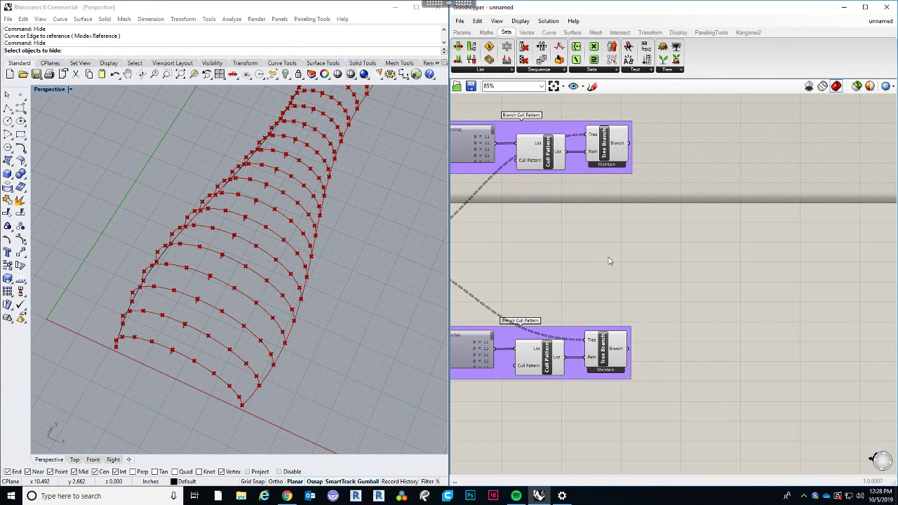
right_click_drag(617, 218, 619, 236)
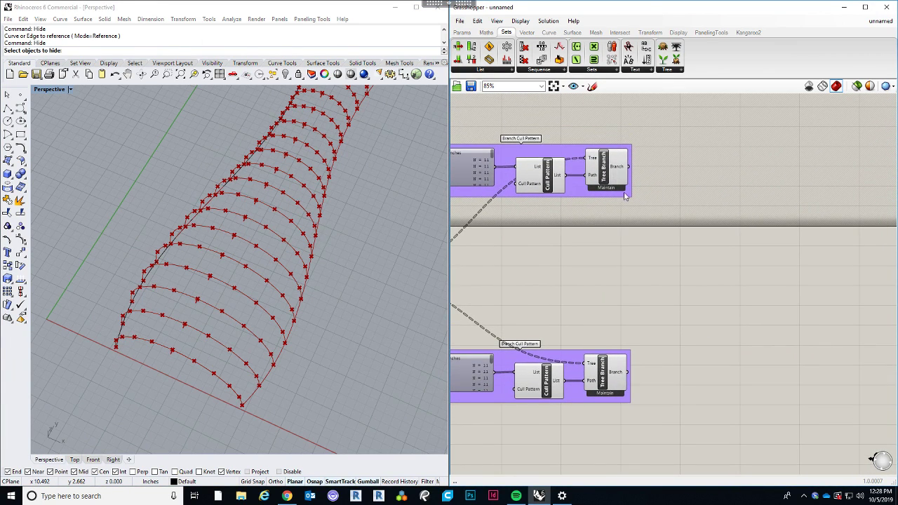
left_click(609, 177)
left_click(610, 369)
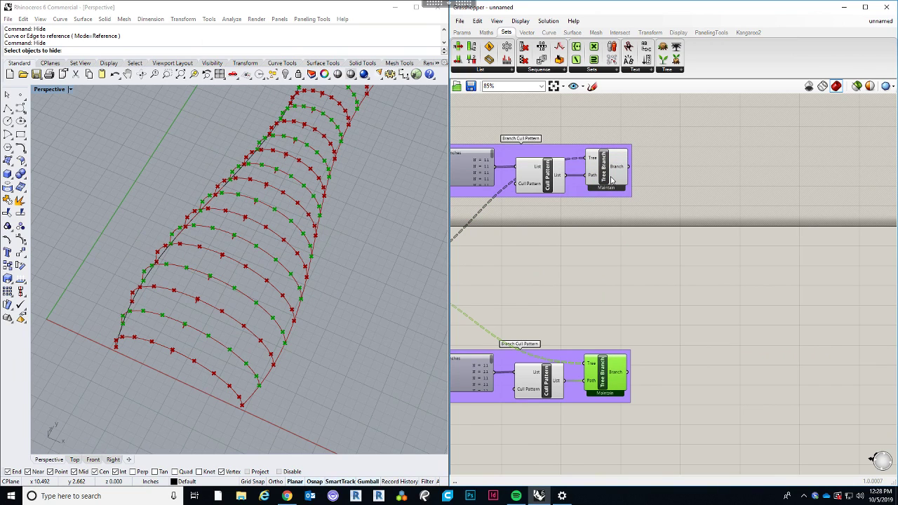
right_click_drag(709, 250, 609, 286)
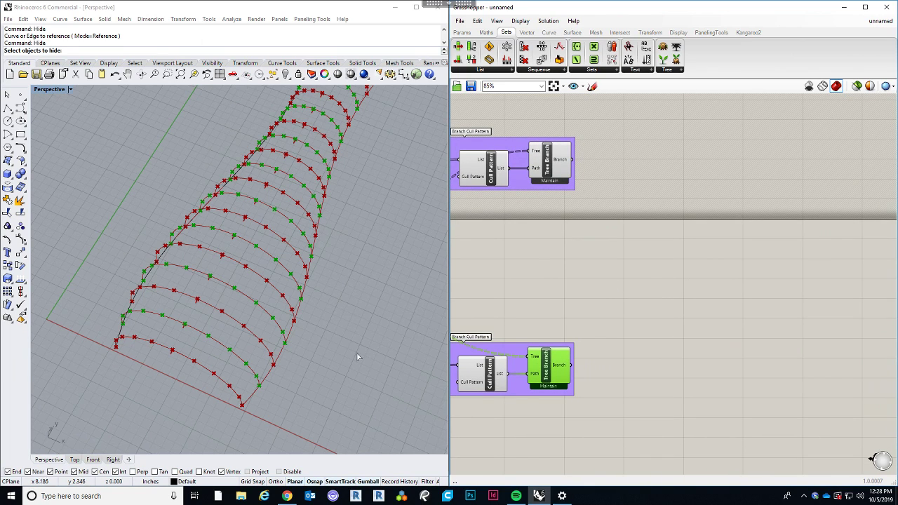
right_click_drag(357, 361, 372, 323)
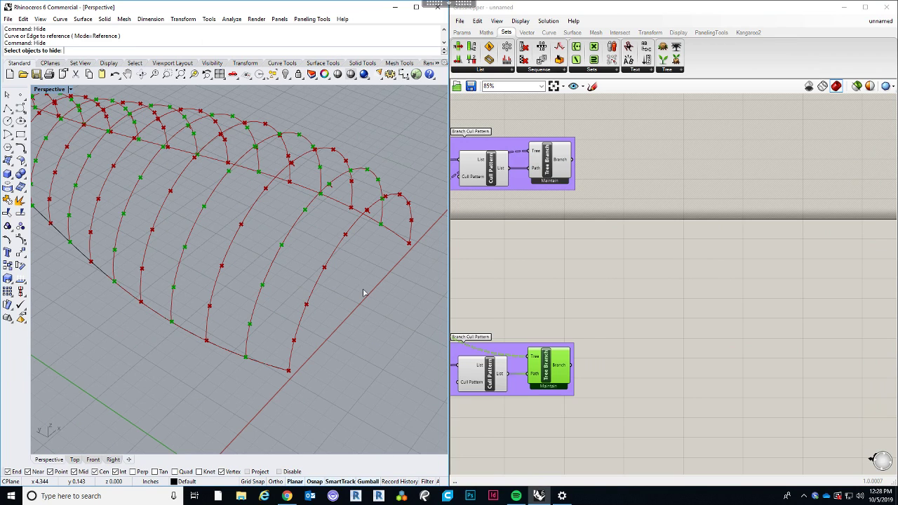
right_click_drag(364, 293, 323, 310)
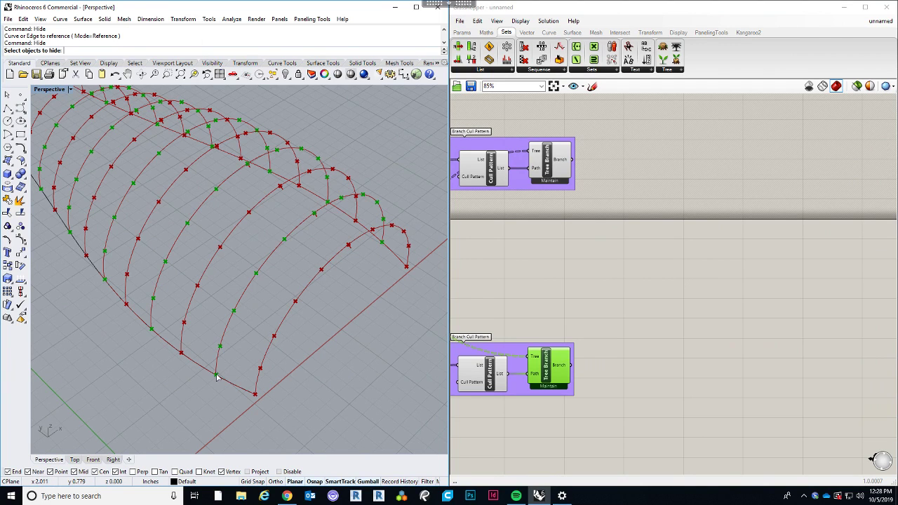
right_click_drag(354, 328, 337, 328)
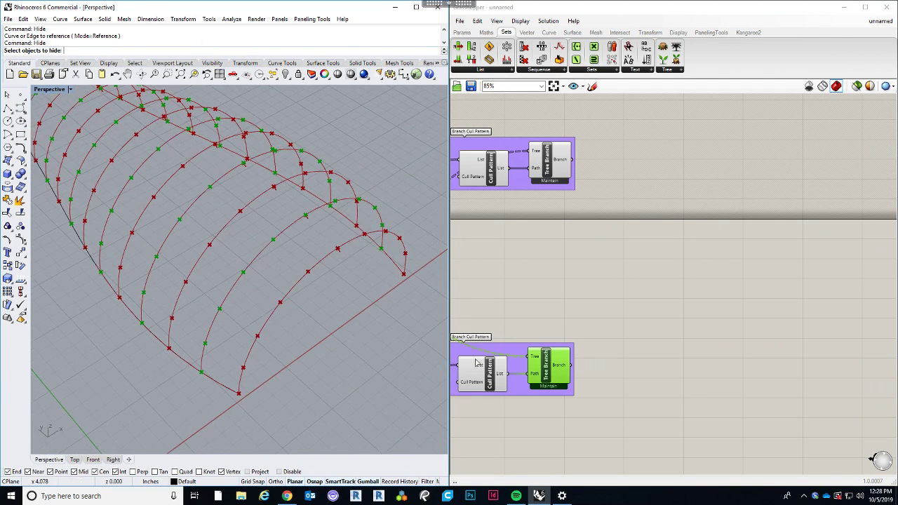
left_click(596, 294)
Add a Cull Pattern component beside the lower Branch Cull Pattern group and connect the Tree Branch output to its List input.
right_click_drag(592, 292, 636, 282)
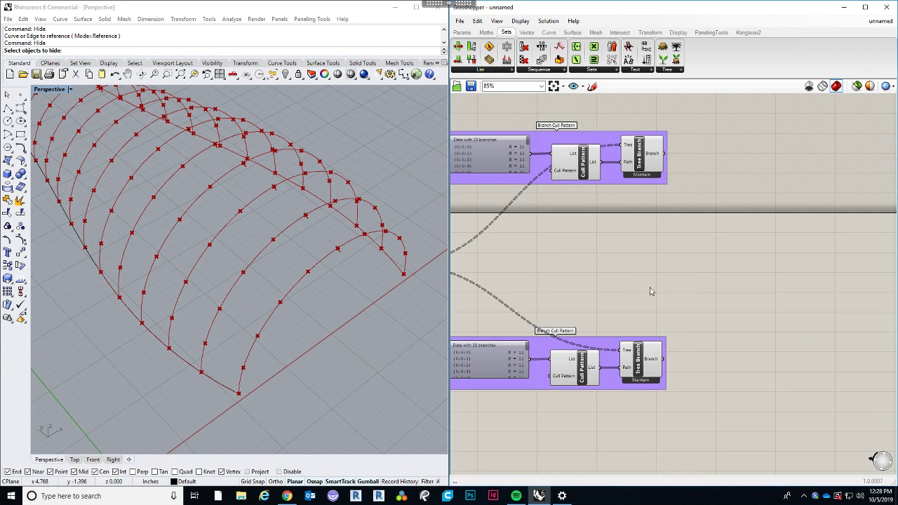
right_click_drag(592, 308, 618, 312)
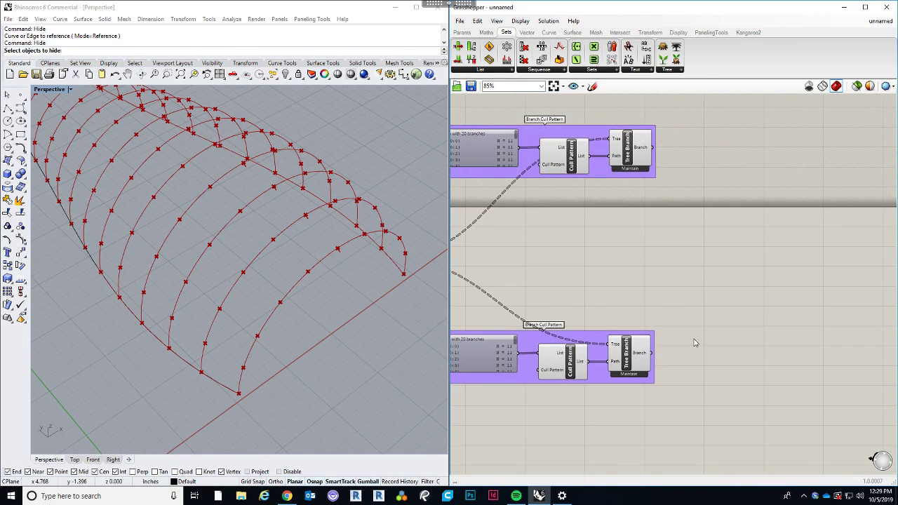
double_click(738, 320)
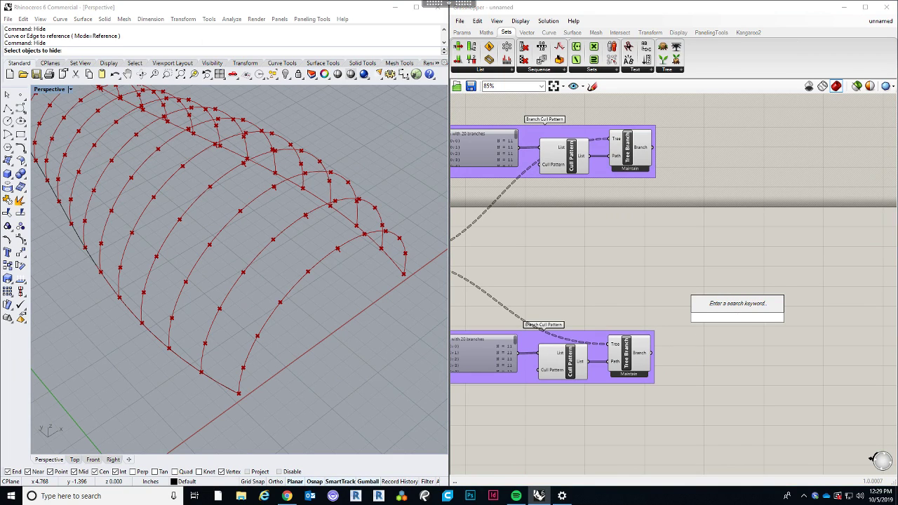
type("cull")
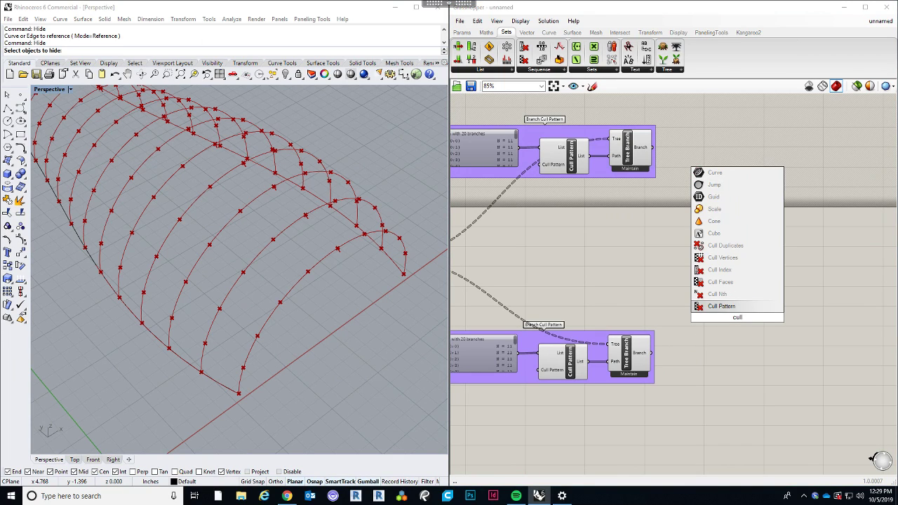
left_click(702, 306)
right_click_drag(689, 332, 730, 342)
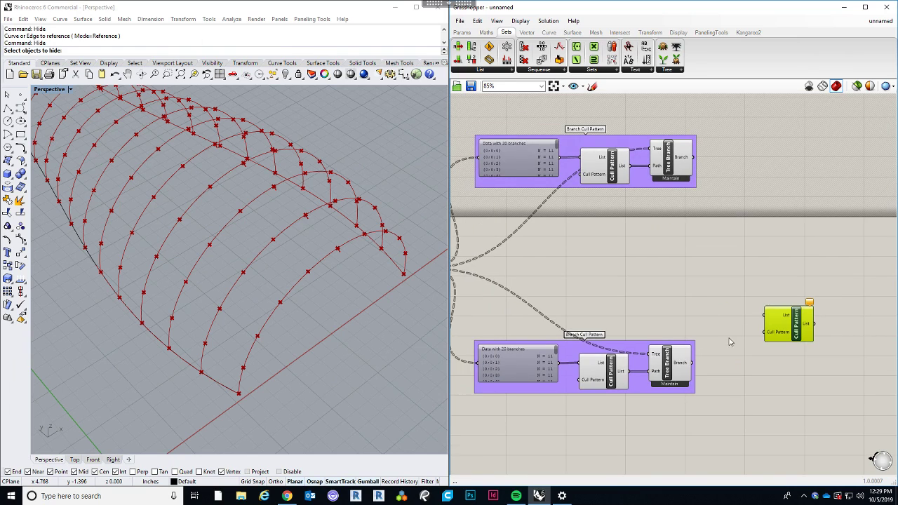
left_click_drag(784, 337, 783, 355)
left_click_drag(693, 363, 761, 347)
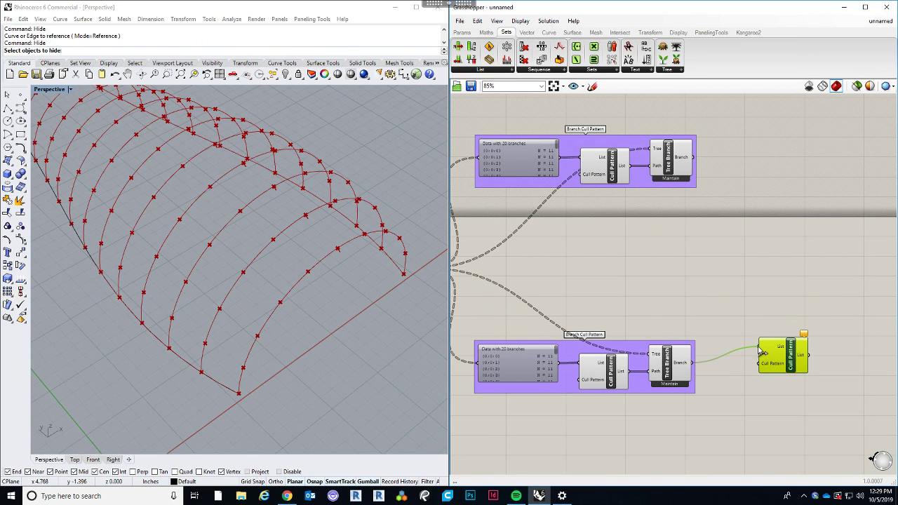
Set the new Cull Pattern's booleans to True, False and line the component up with the lower Tree Branch output.
right_click(774, 369)
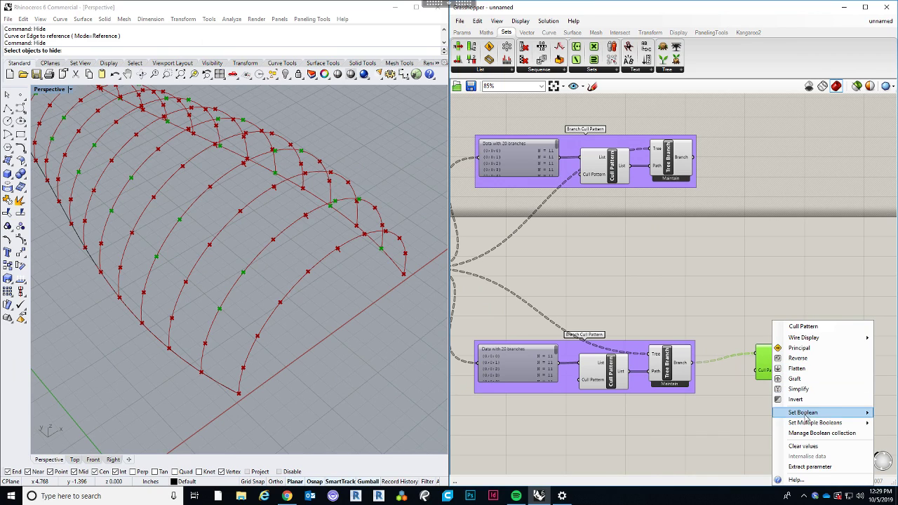
mouse_move(807, 424)
left_click_drag(682, 348, 665, 326)
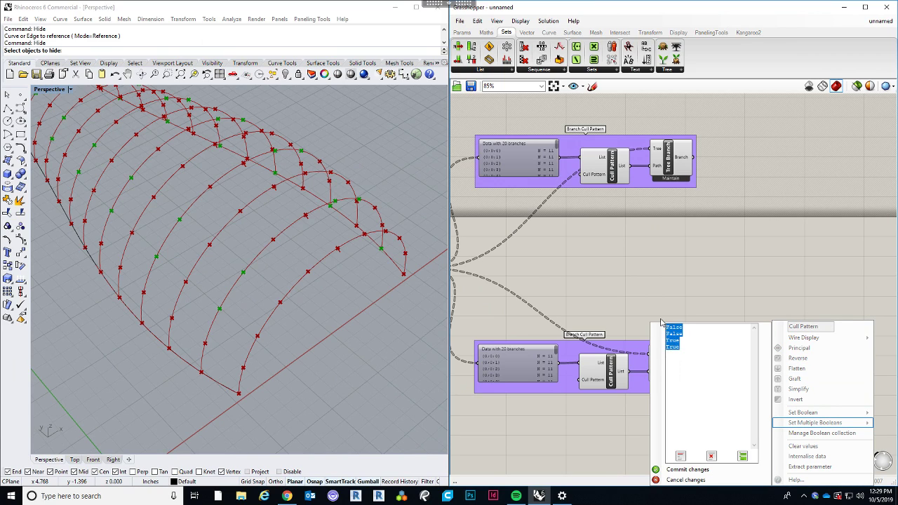
type("True")
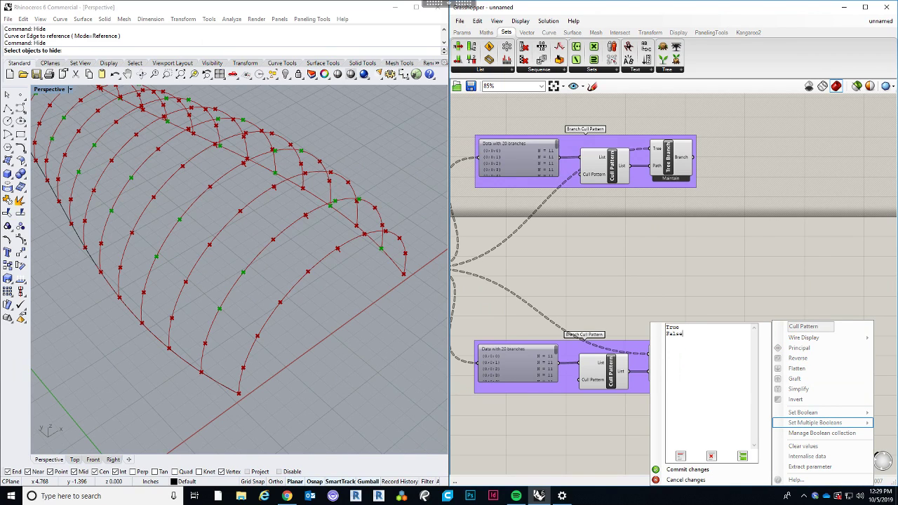
left_click(686, 470)
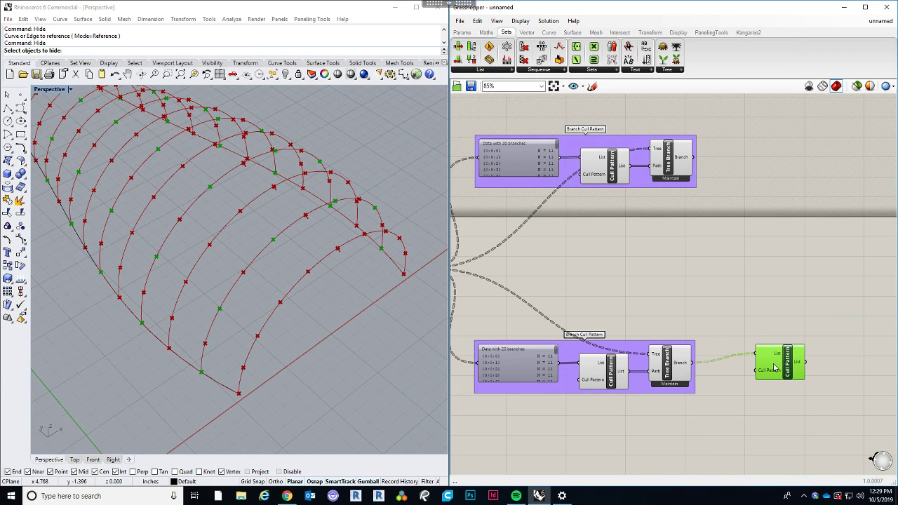
left_click_drag(774, 365, 769, 375)
left_click(768, 300)
right_click_drag(782, 301, 725, 293)
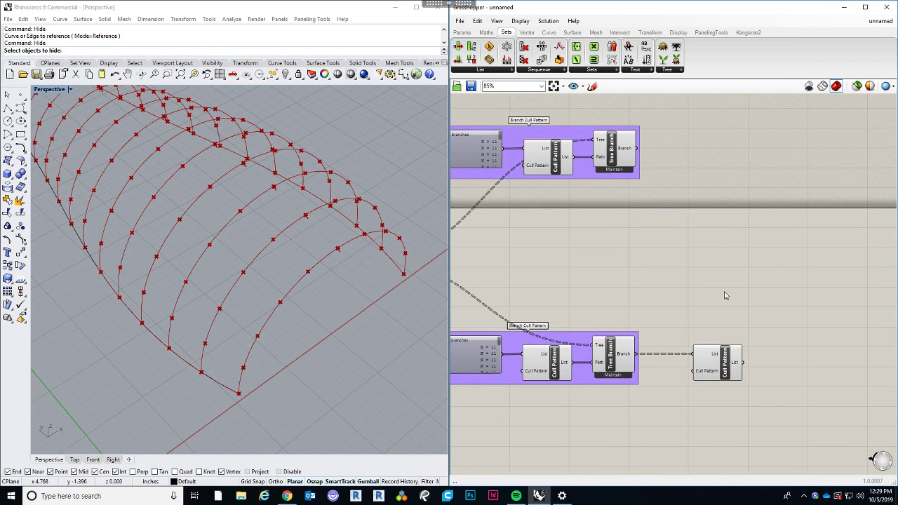
left_click(716, 366)
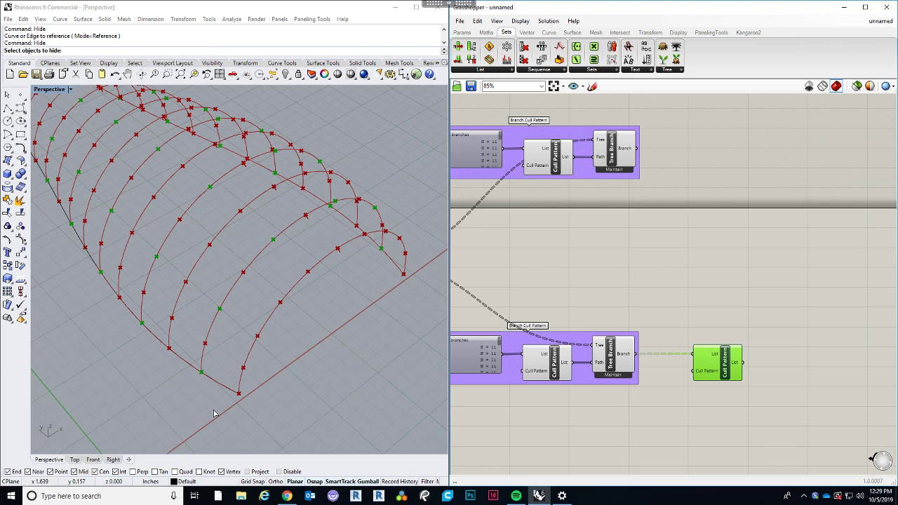
Duplicate the Cull Pattern beside the upper Branch Cull Pattern group and connect the upper Tree Branch output to its List input.
right_click_drag(215, 412, 267, 404)
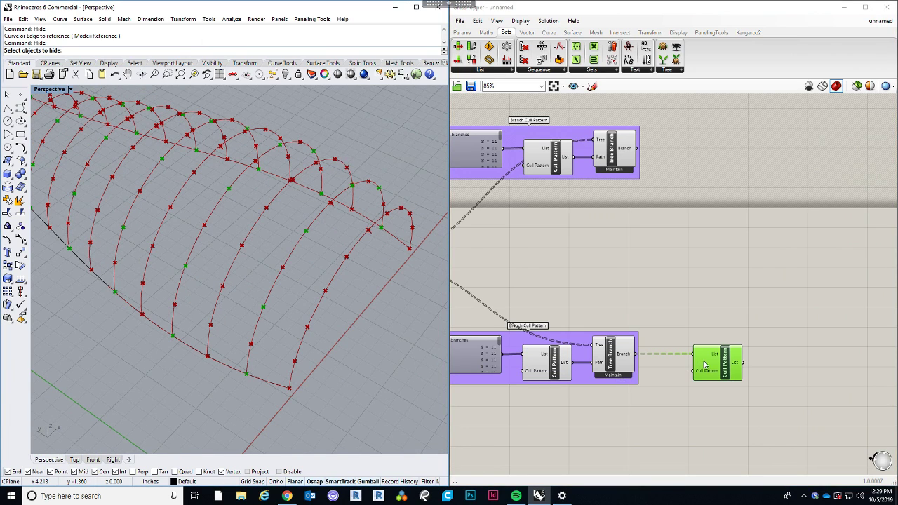
key("ctrl+c")
key("ctrl+v")
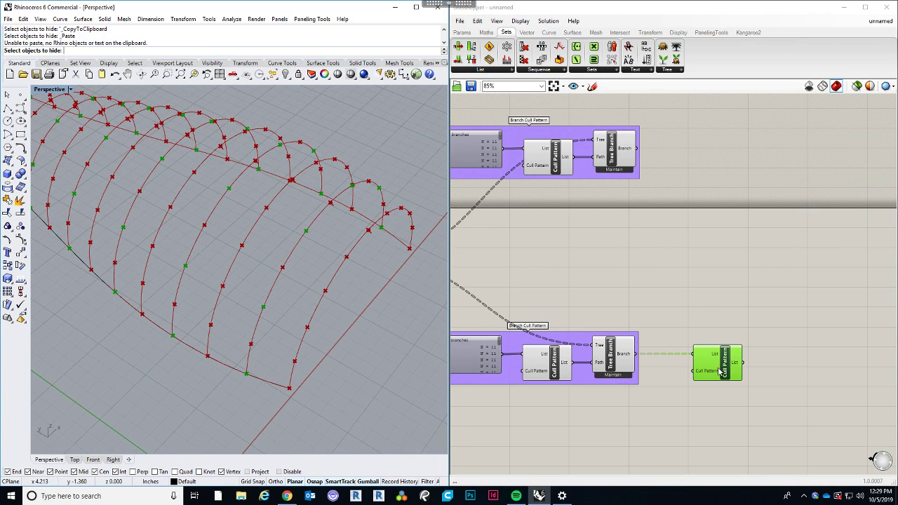
left_click(727, 311)
left_click(723, 358)
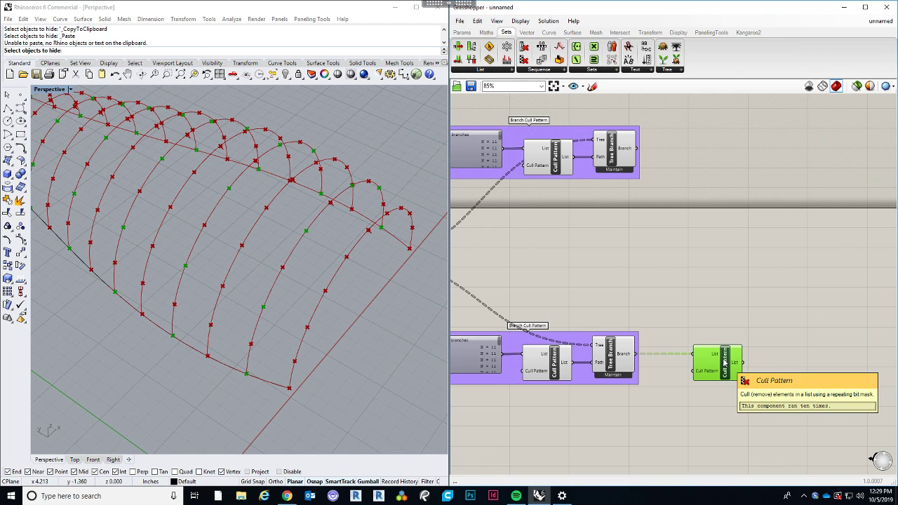
key("ctrl+c")
key("ctrl+v")
left_click_drag(723, 358, 720, 135)
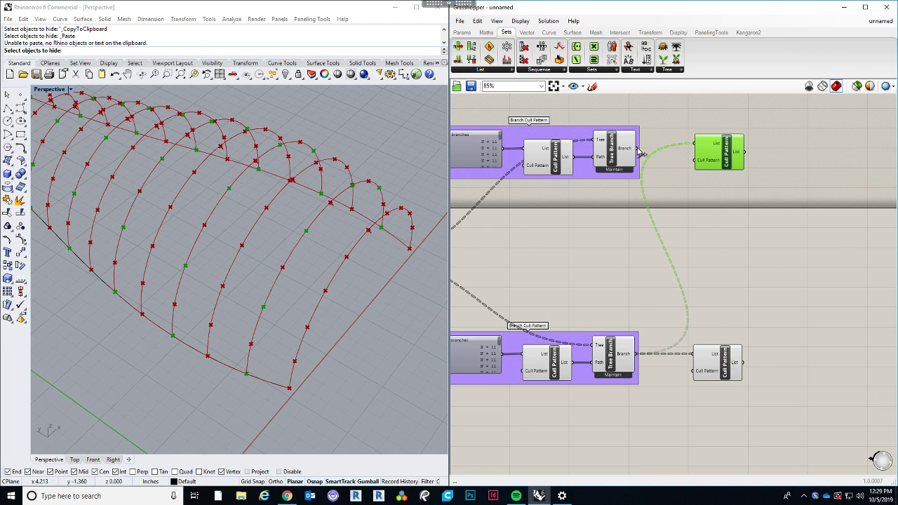
left_click_drag(636, 148, 695, 143)
left_click(614, 277)
right_click_drag(325, 393, 316, 395)
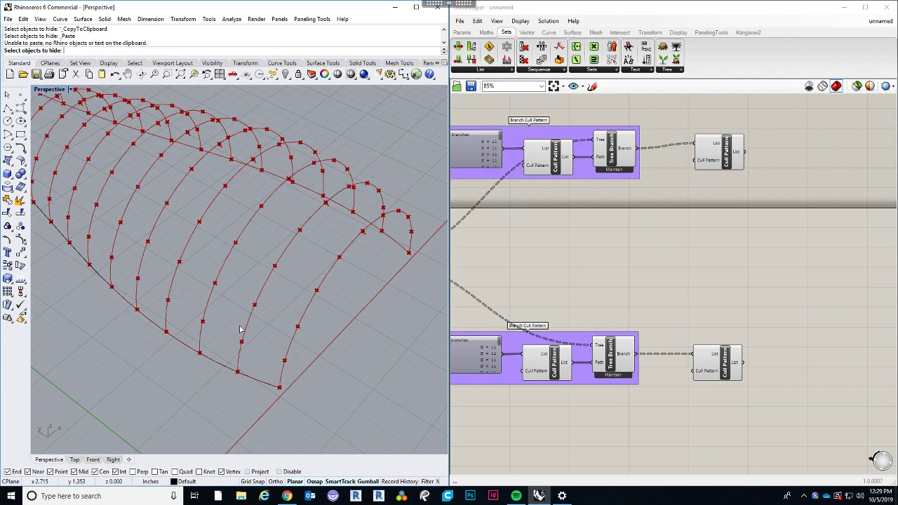
Set the lower standalone Cull Pattern's booleans to False, True and move the component closer to its Tree Branch.
left_click(716, 277)
left_click(716, 364)
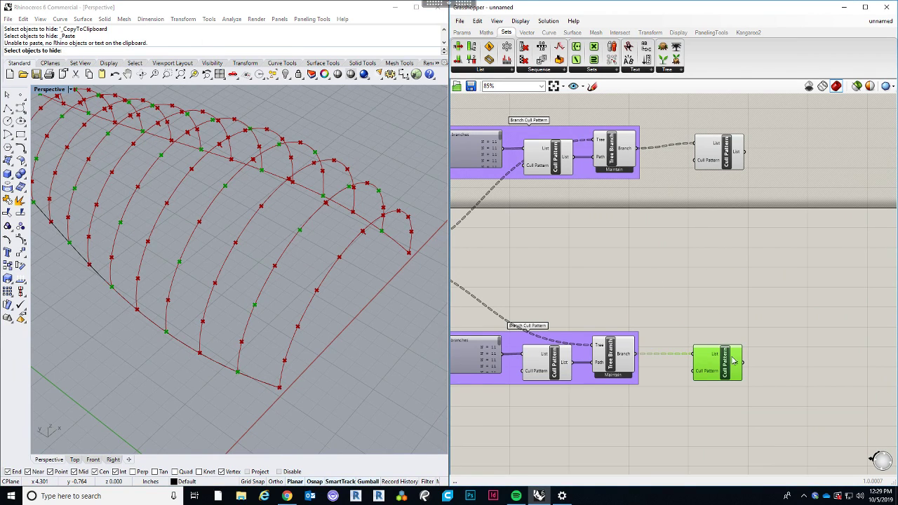
right_click(710, 370)
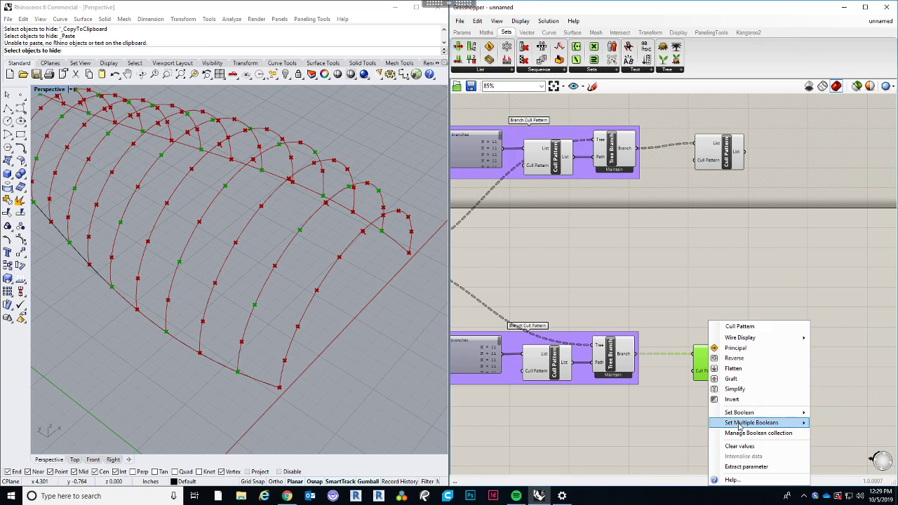
mouse_move(740, 426)
type("False")
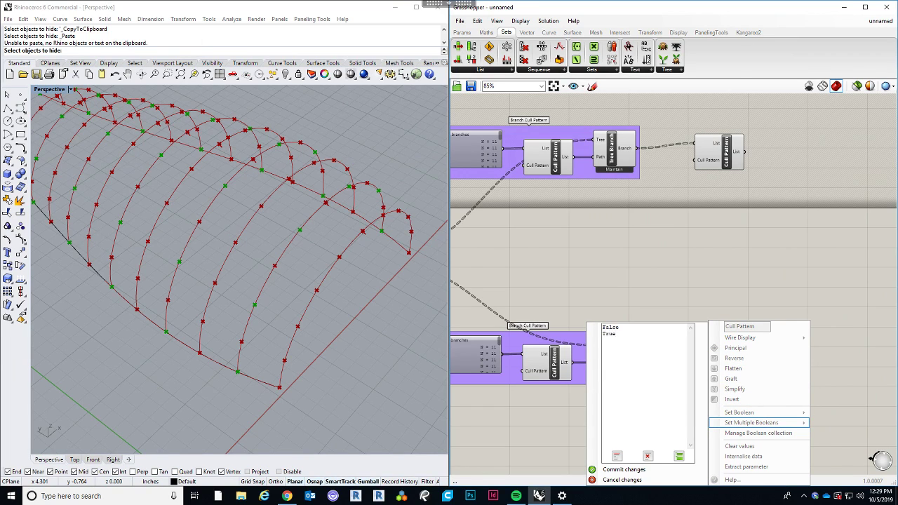
left_click(624, 470)
left_click(712, 409)
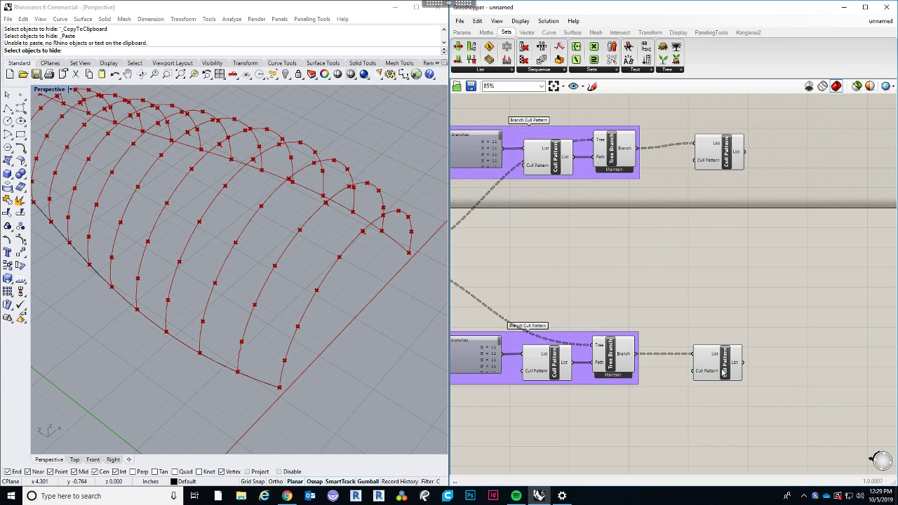
left_click_drag(729, 367, 712, 370)
Examine which points along the arcs each of the two new Cull Patterns keeps, highlighting their outputs in turn.
right_click_drag(391, 286, 255, 329)
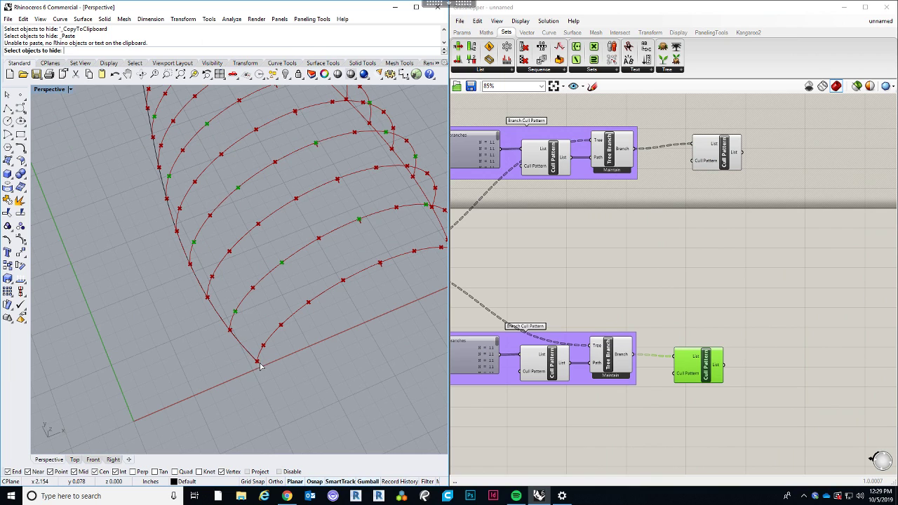
scroll(252, 362, "down", 5)
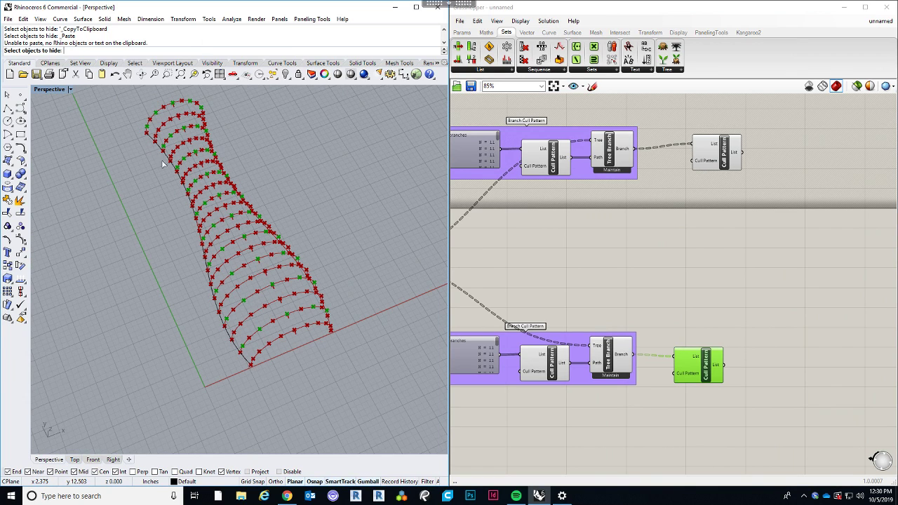
scroll(240, 365, "up", 2)
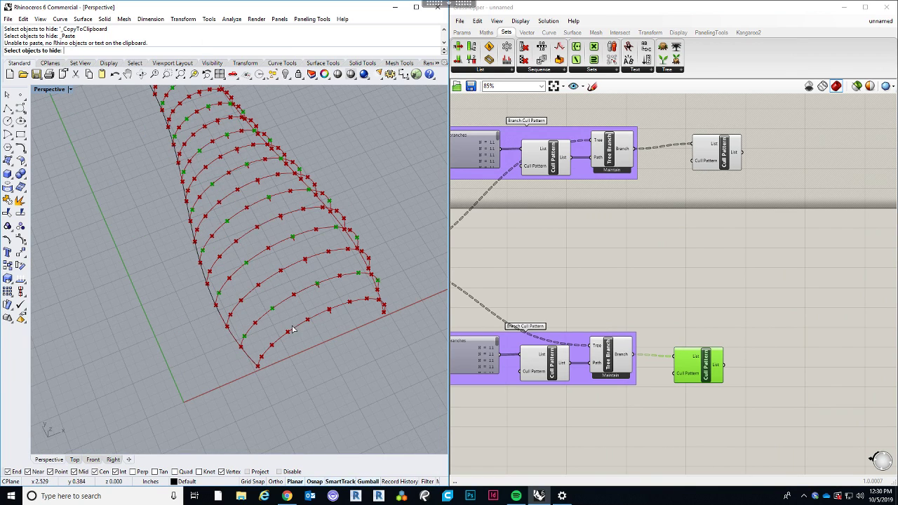
right_click_drag(374, 341, 386, 317)
right_click_drag(563, 287, 554, 293)
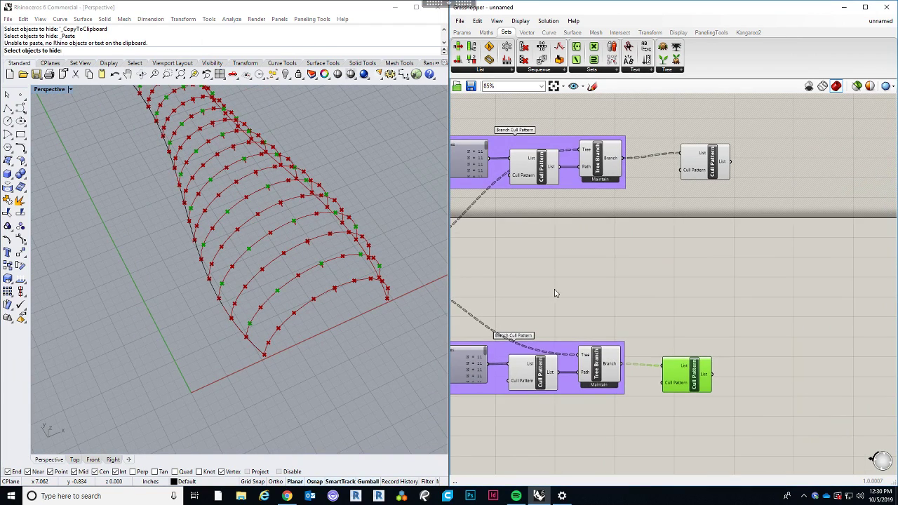
right_click_drag(674, 312, 639, 310)
right_click_drag(664, 324, 638, 326)
left_click_drag(650, 170, 636, 173)
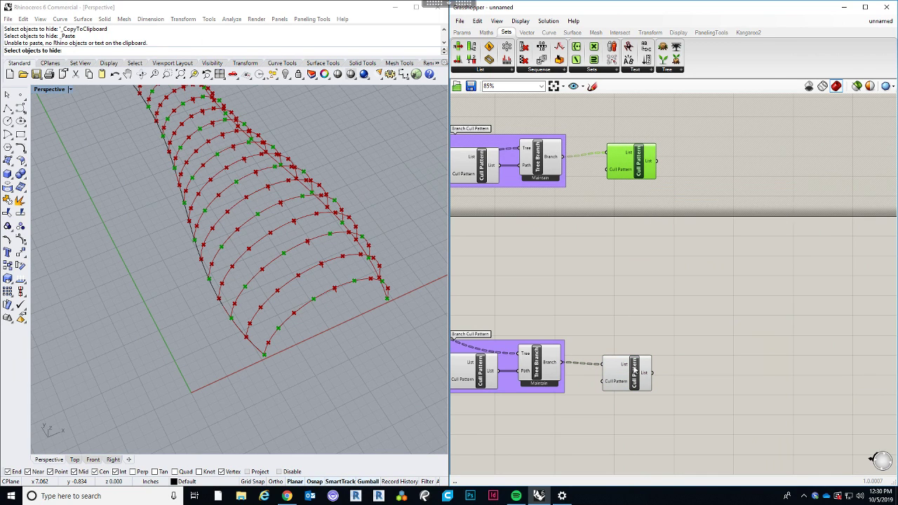
scroll(272, 362, "up", 3)
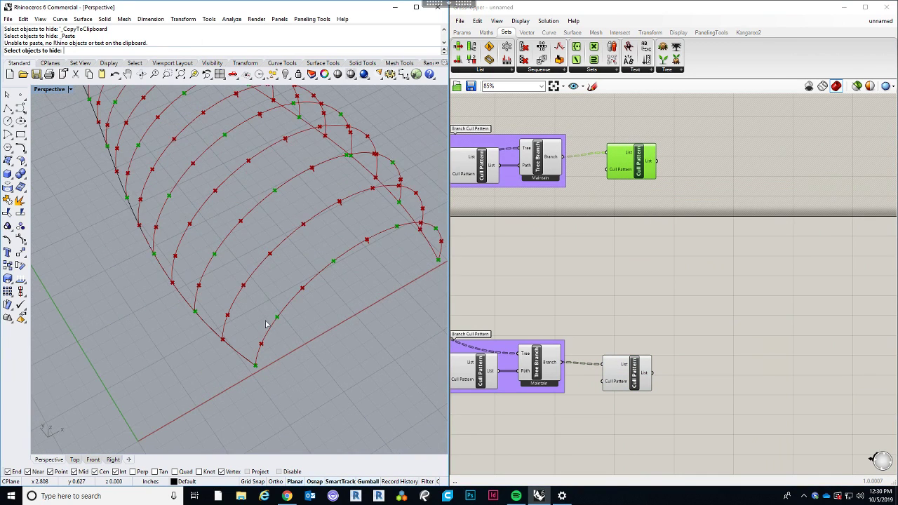
right_click_drag(281, 321, 302, 369)
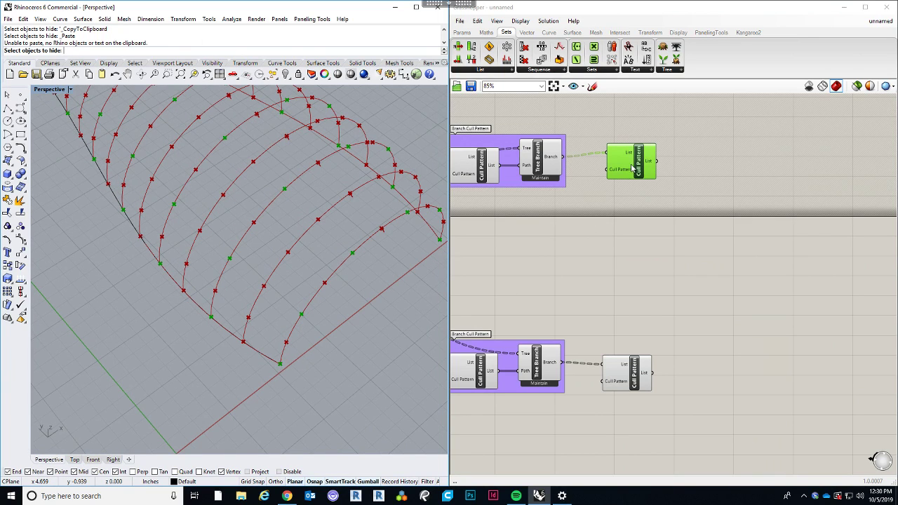
left_click(621, 375)
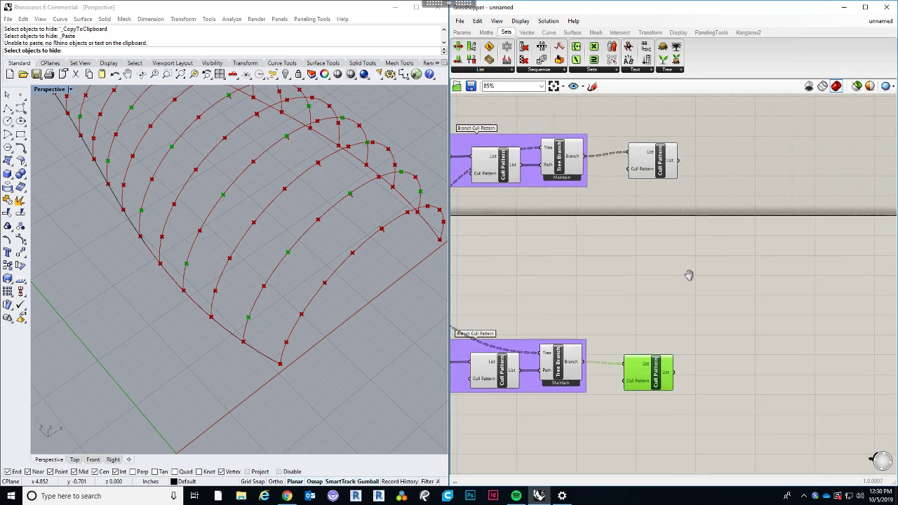
Turn off the preview of both Branch Cull Pattern groups so only the points of the new Cull Patterns are displayed.
scroll(681, 295, "down", 3)
left_click_drag(676, 410, 496, 144)
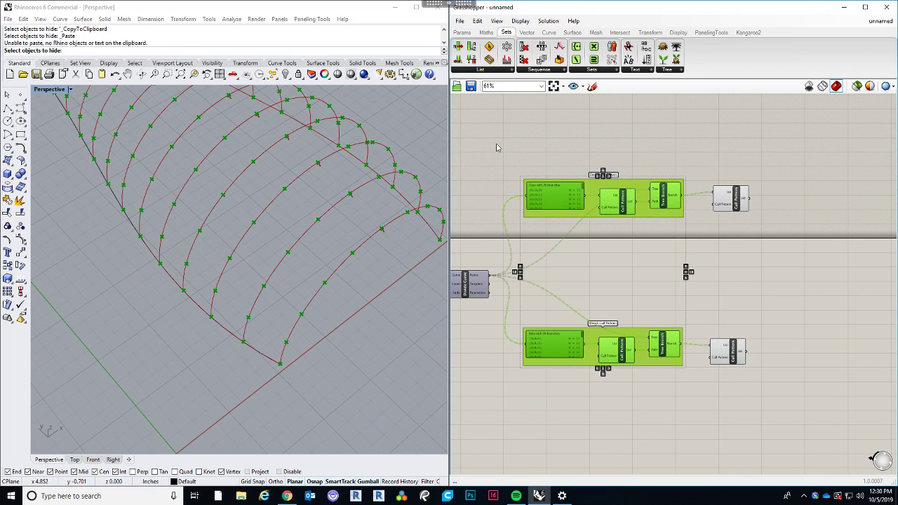
middle_click(495, 139)
left_click(522, 106)
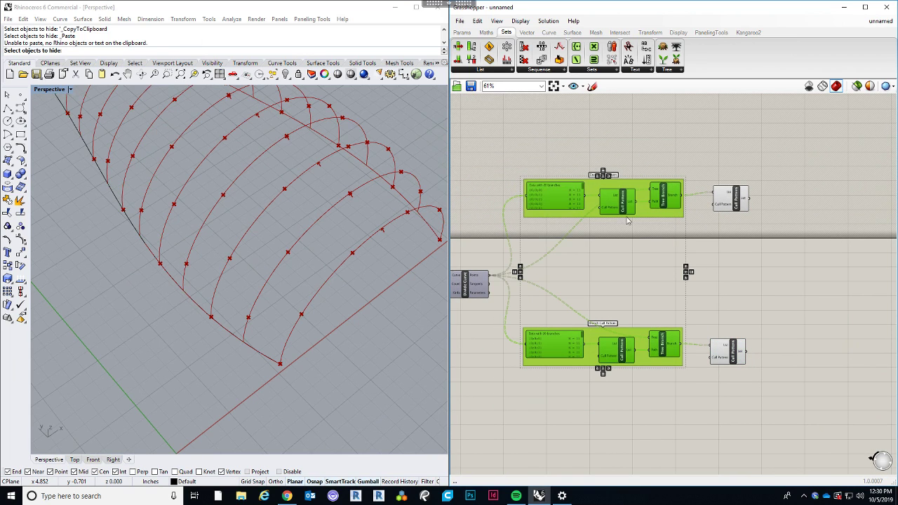
left_click(729, 249)
right_click_drag(729, 249, 705, 249)
right_click_drag(381, 257, 217, 325)
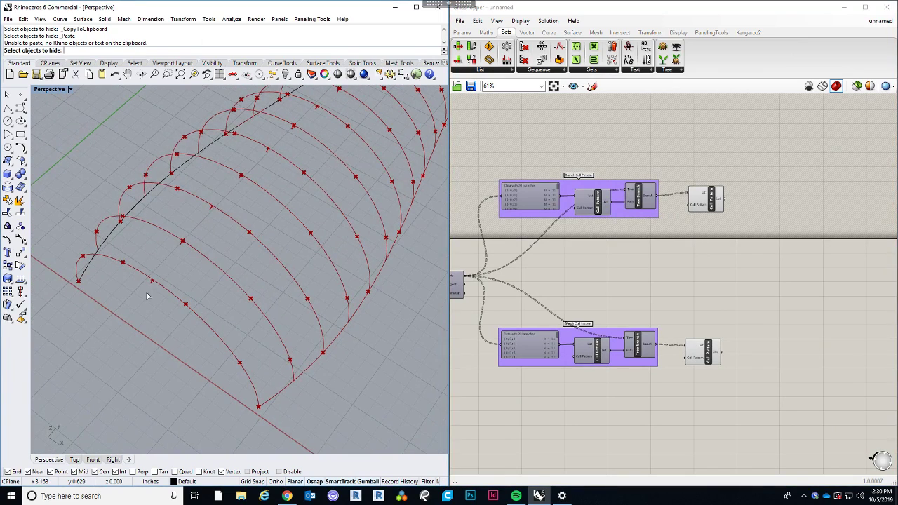
scroll(152, 283, "up", 3)
scroll(160, 275, "down", 3)
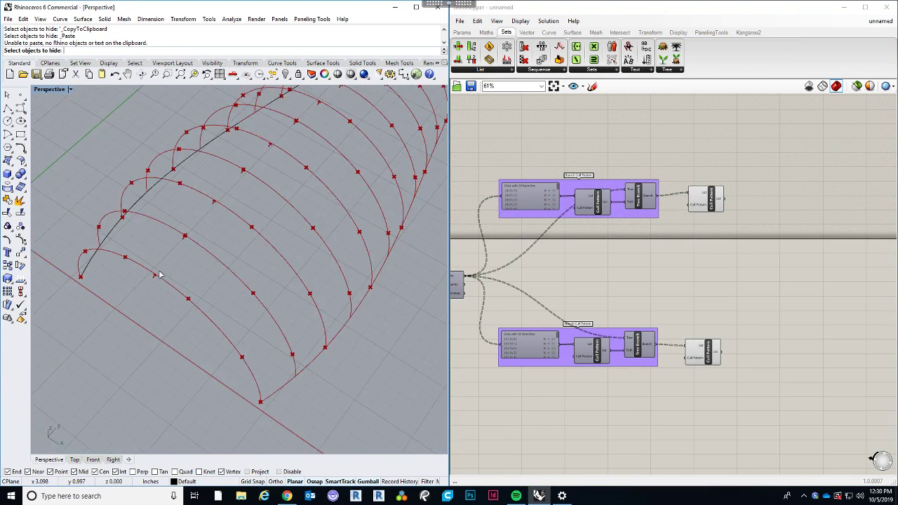
scroll(708, 319, "up", 3)
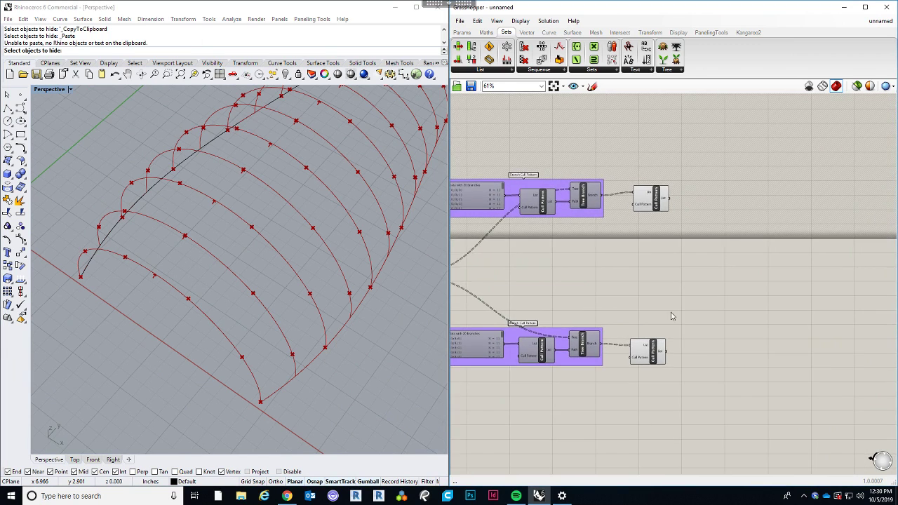
Add a Line component, connecting the upper Cull Pattern's output to Start Point and the lower Cull Pattern's output to End Point.
left_click(668, 338)
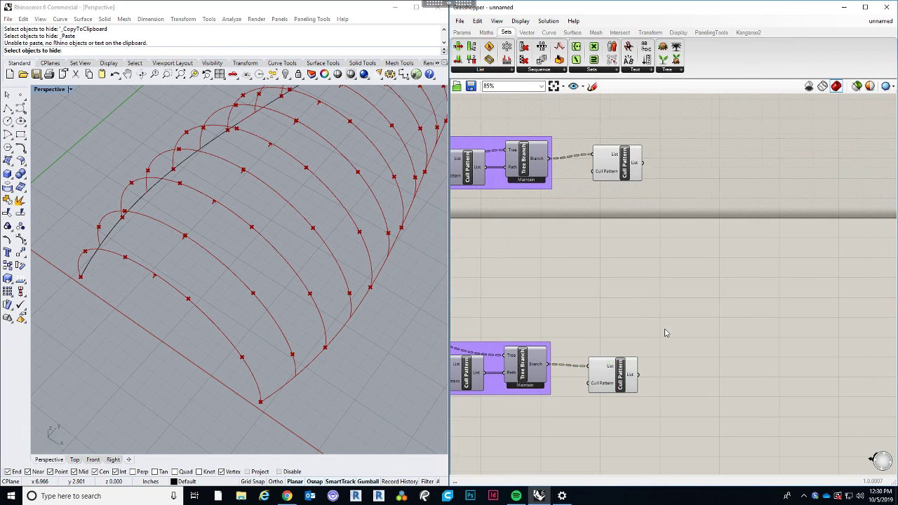
scroll(650, 321, "down", 2)
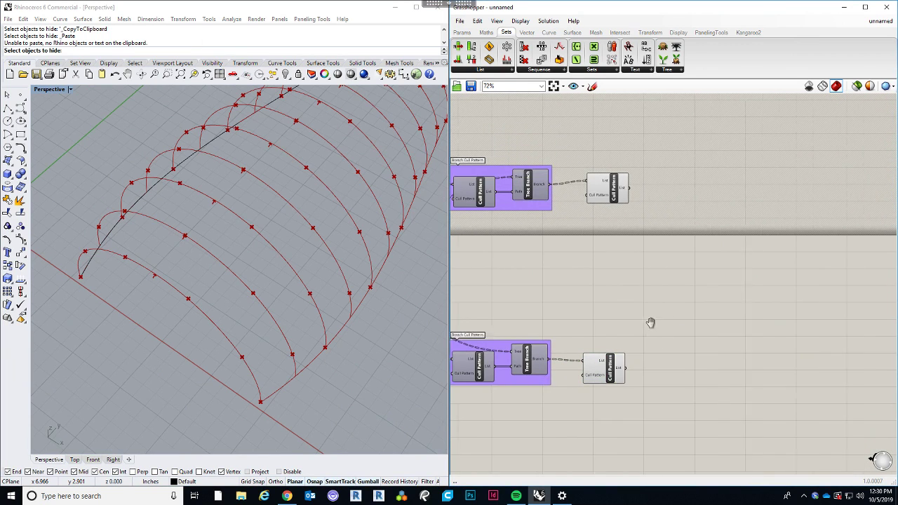
double_click(677, 247)
type("line")
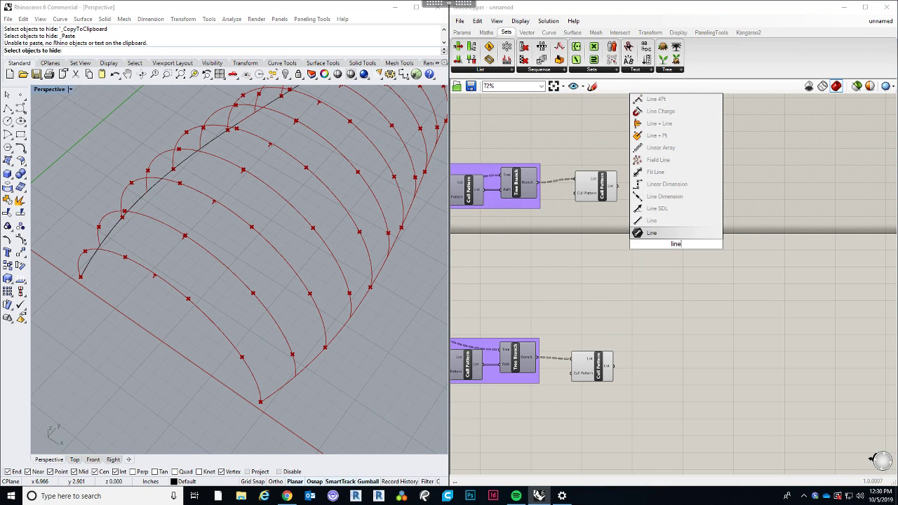
left_click(698, 221)
left_click_drag(670, 245, 680, 242)
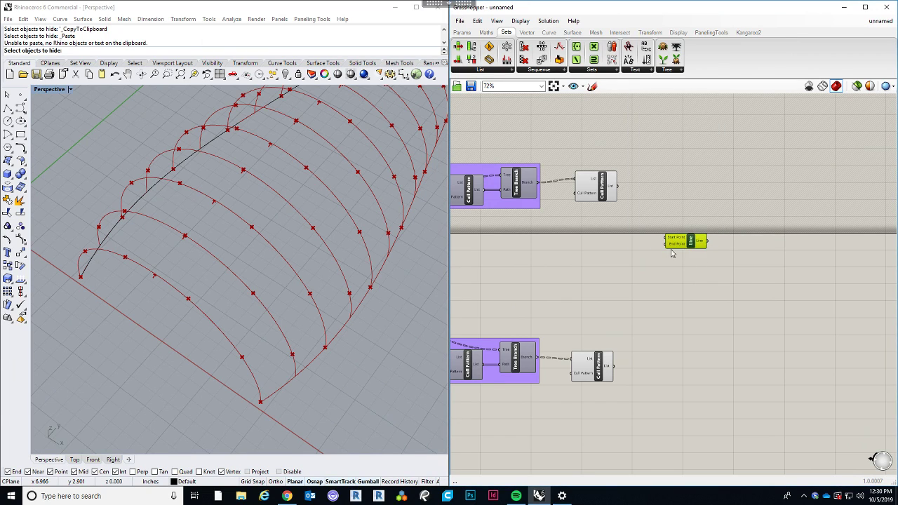
left_click_drag(617, 186, 667, 238)
left_click_drag(615, 365, 665, 244)
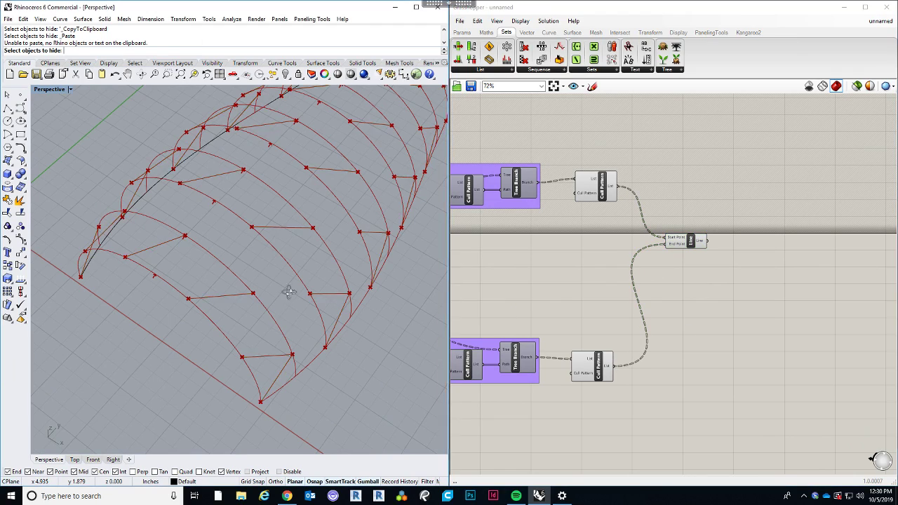
right_click_drag(295, 295, 284, 310)
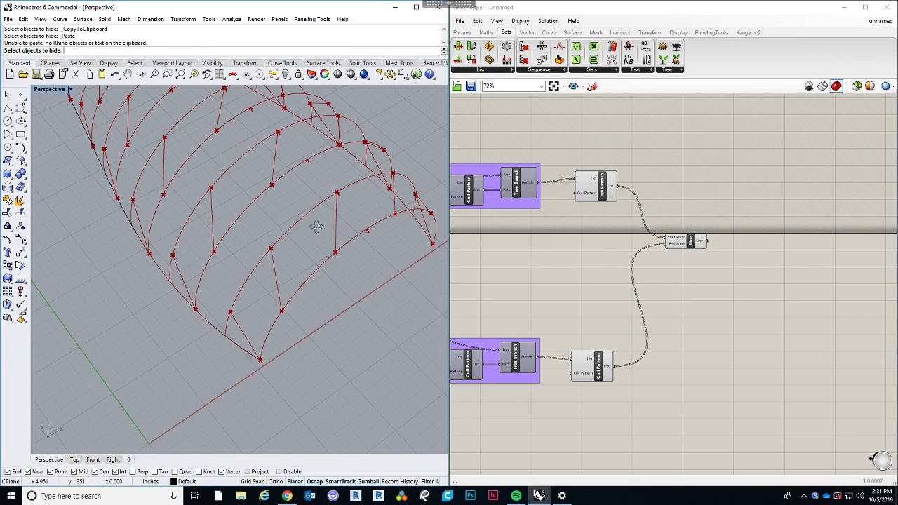
right_click_drag(314, 225, 367, 254)
right_click_drag(220, 245, 293, 353)
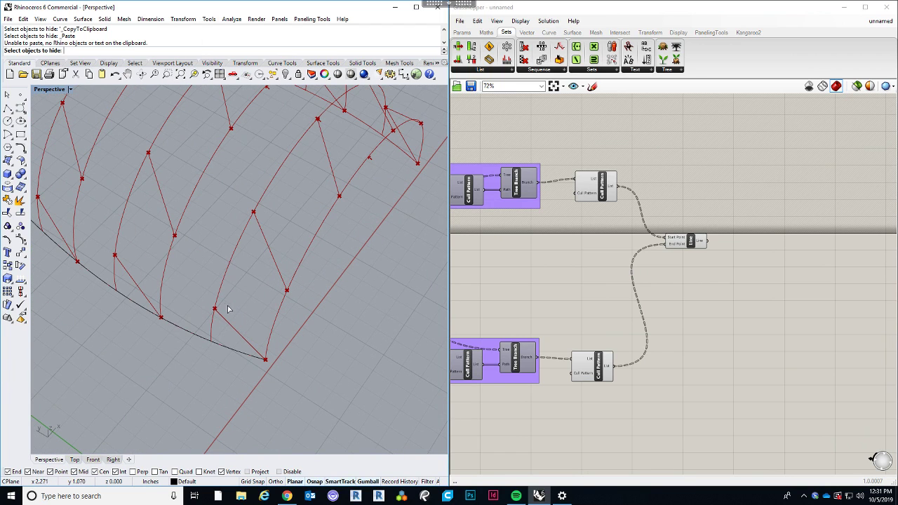
Move the Line component away from the Cull Patterns and lower on the canvas, and highlight the points each Cull Pattern supplies.
right_click_drag(565, 288, 588, 286)
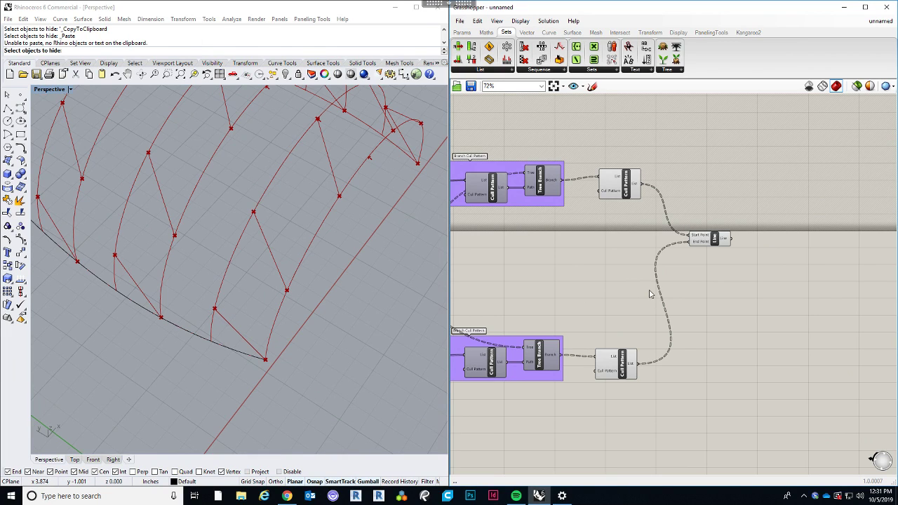
right_click_drag(623, 296, 641, 291)
left_click_drag(736, 243, 748, 243)
left_click(643, 372)
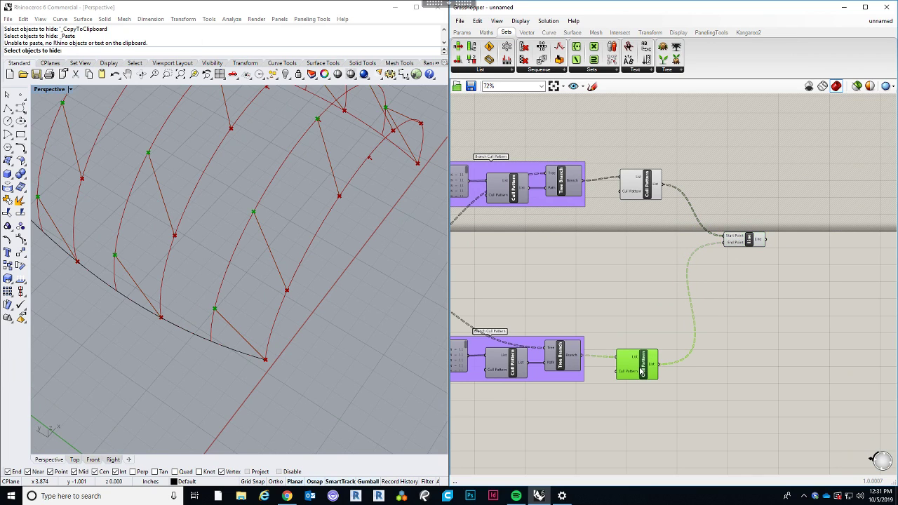
right_click_drag(660, 242, 615, 293)
left_click_drag(702, 292, 705, 350)
left_click(605, 239)
right_click_drag(422, 273, 302, 333)
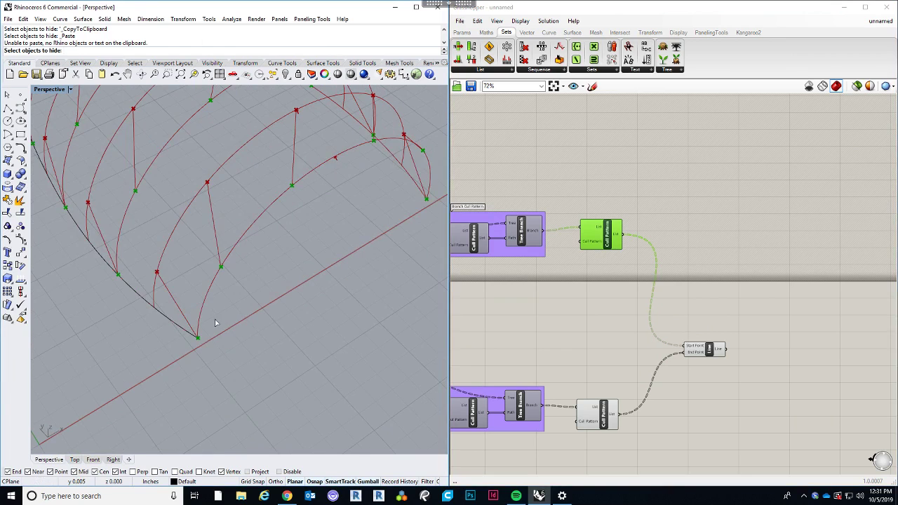
left_click_drag(603, 234, 612, 234)
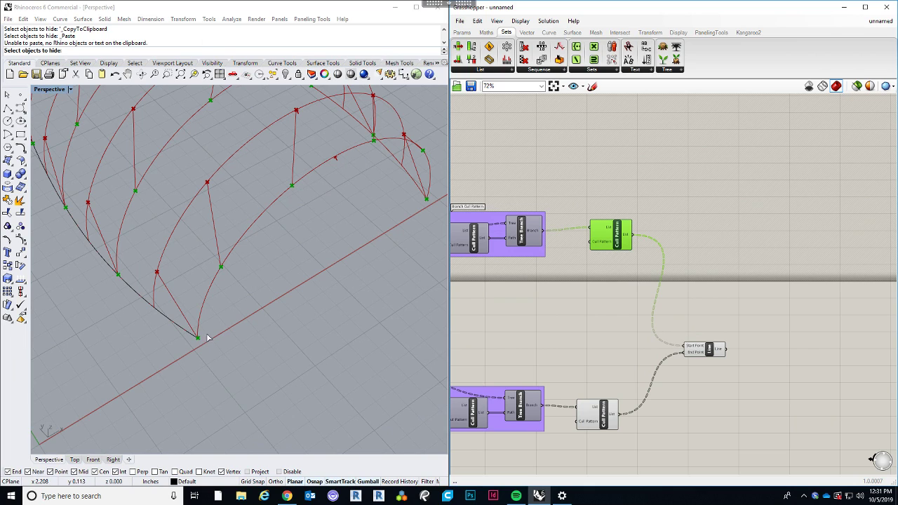
Add a Cull Index component beyond the upper Cull Pattern.
right_click_drag(639, 299, 609, 305)
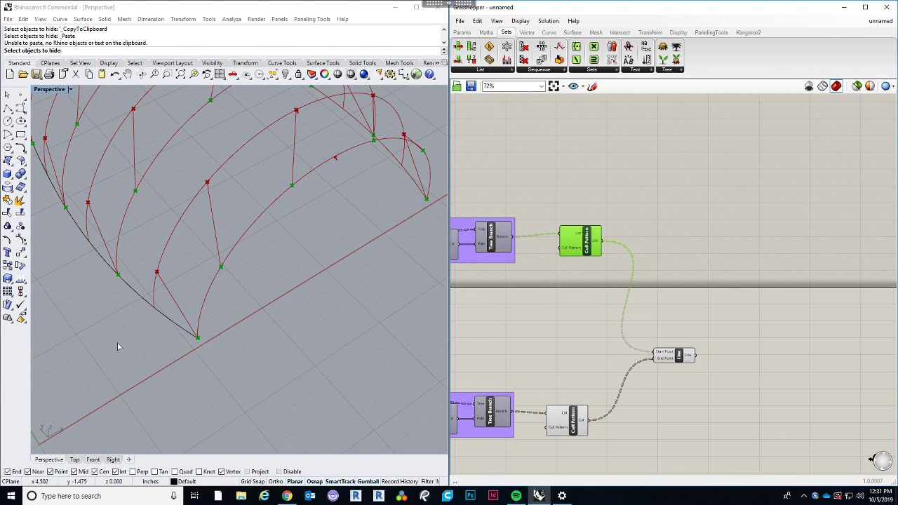
double_click(653, 267)
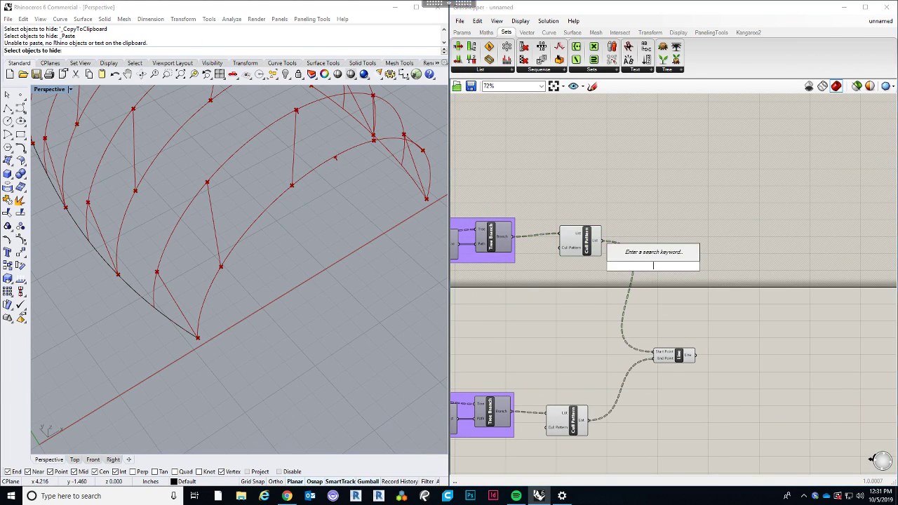
type("cull")
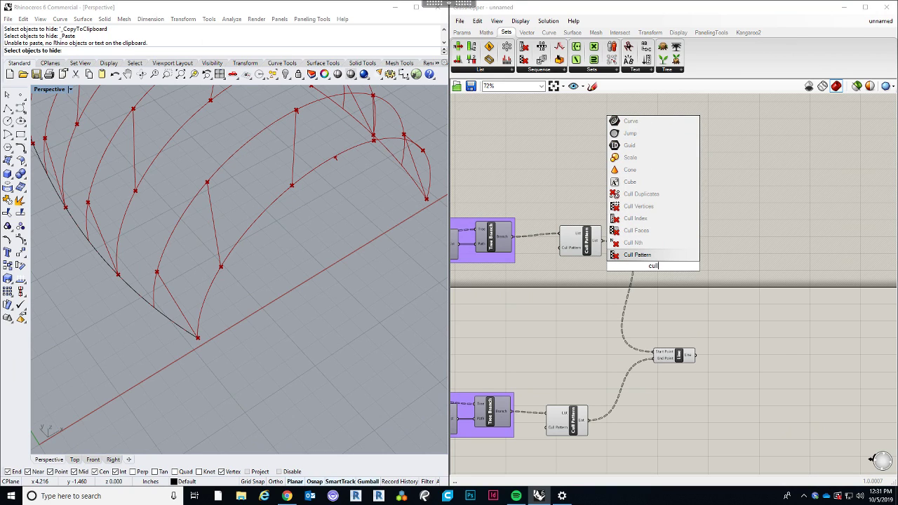
left_click(659, 223)
left_click_drag(707, 264, 710, 264)
left_click(690, 222)
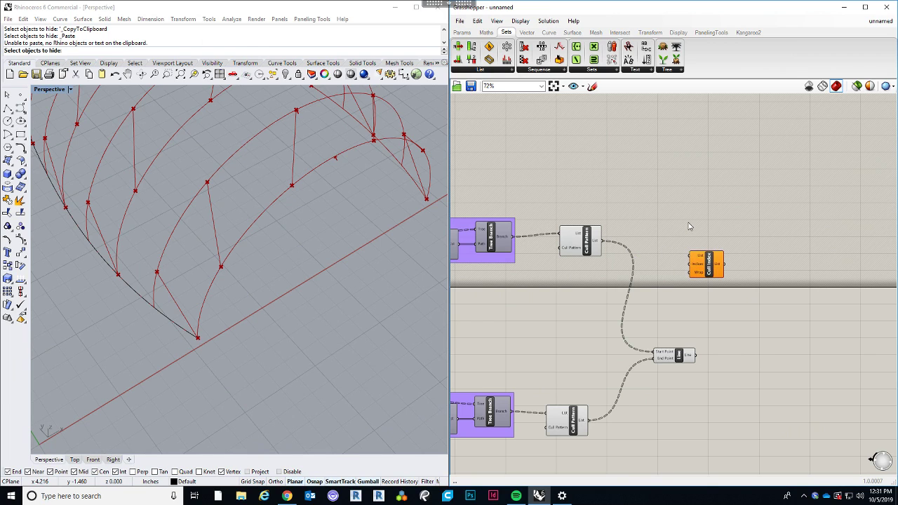
Attach a Panel to the upper Cull Pattern's output, enlarge it until whole coordinates are readable, and place it above Cull Index.
right_click_drag(667, 221, 652, 261)
double_click(653, 255)
type("panel")
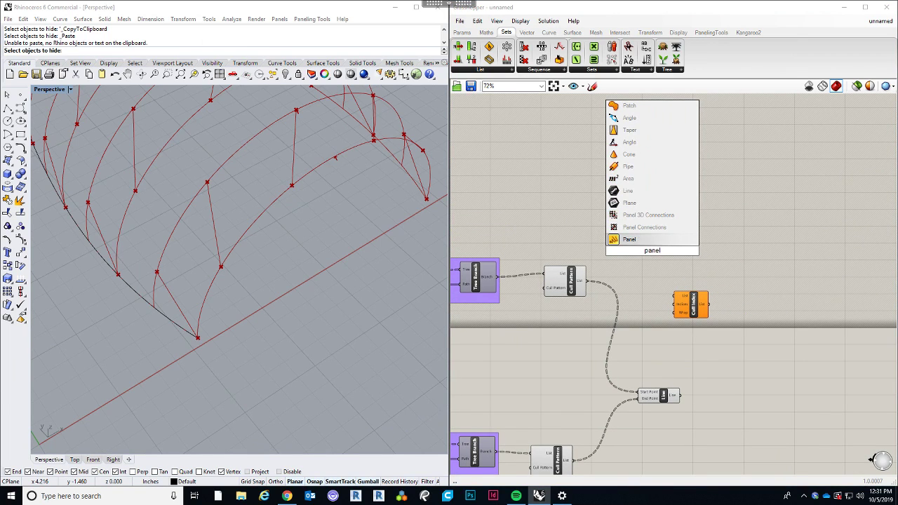
left_click(651, 240)
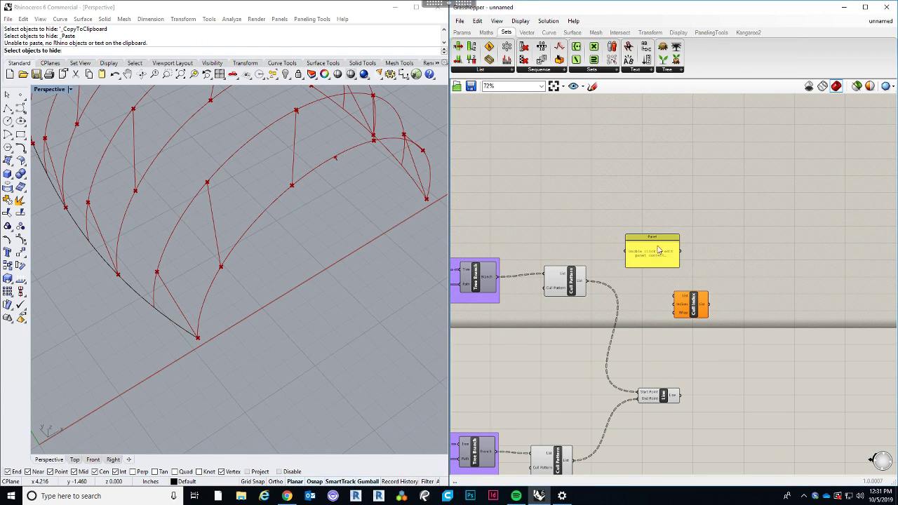
left_click_drag(658, 247, 664, 227)
left_click_drag(588, 281, 631, 232)
scroll(677, 233, "up", 3)
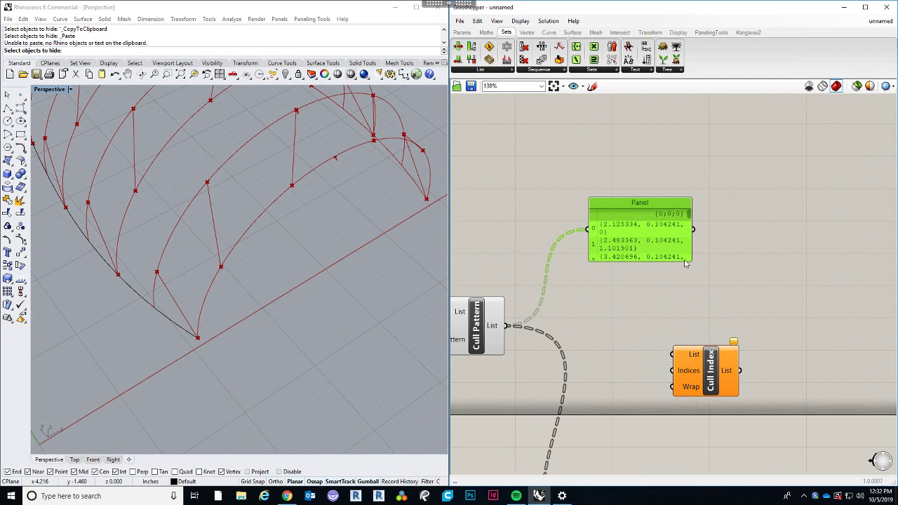
left_click_drag(692, 261, 822, 309)
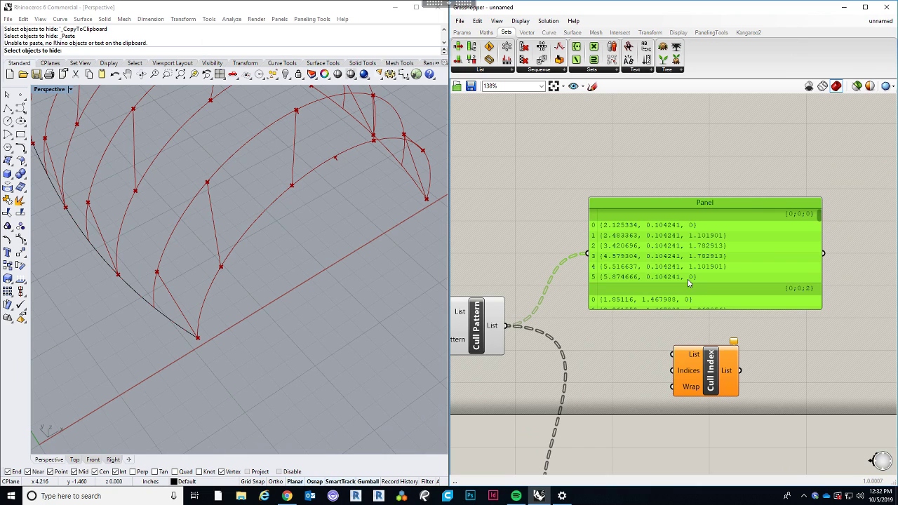
left_click_drag(649, 288, 648, 259)
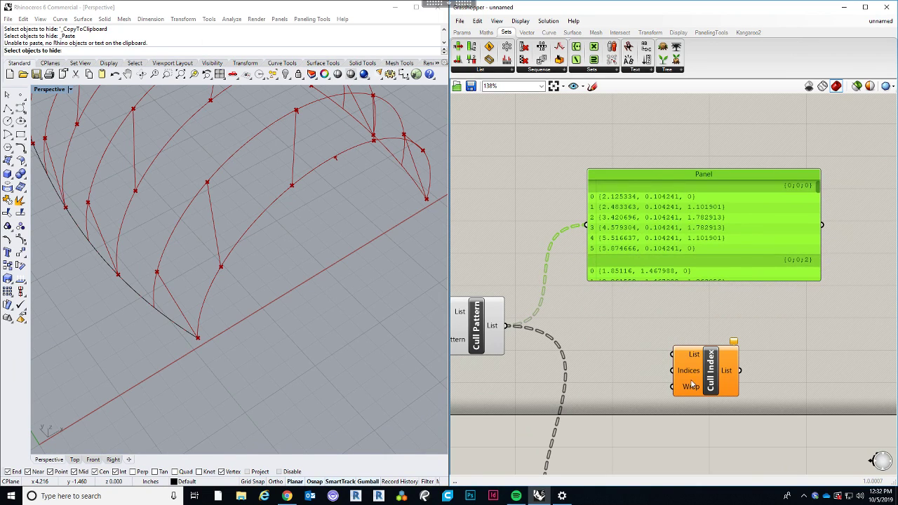
Examine the point indices in each branch of the upper Cull Pattern's output, and delete the Panel showing them.
left_click_drag(692, 385, 687, 372)
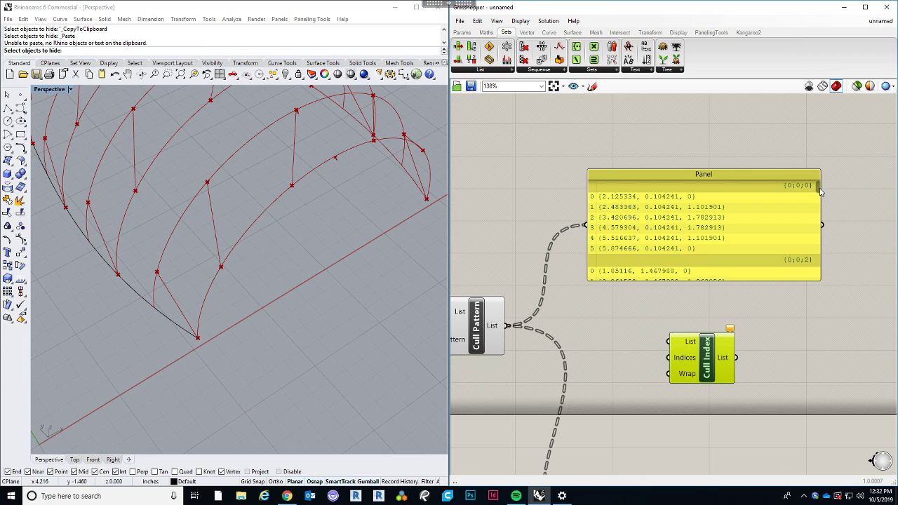
left_click_drag(821, 192, 820, 219)
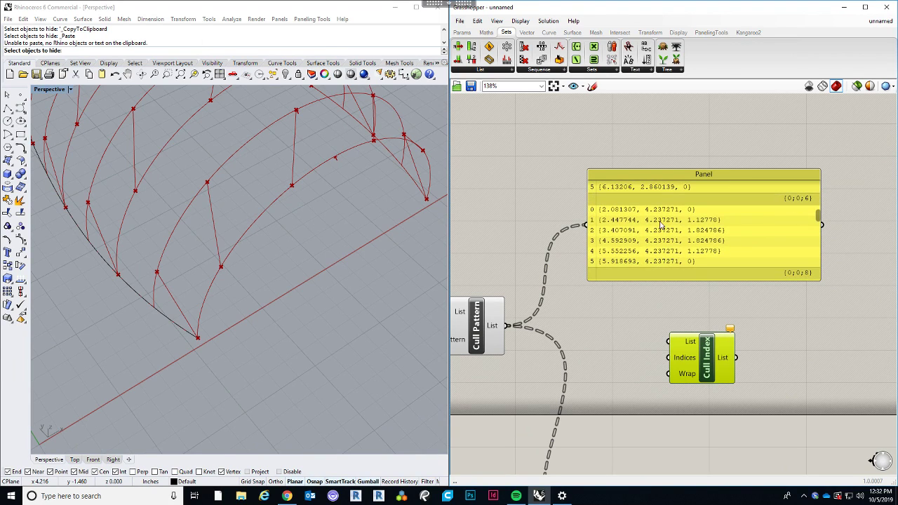
left_click(597, 234)
key("Delete")
Connect the upper Cull Pattern's output to Cull Index's List input and move Cull Index farther from the Cull Pattern.
left_click_drag(701, 372, 709, 360)
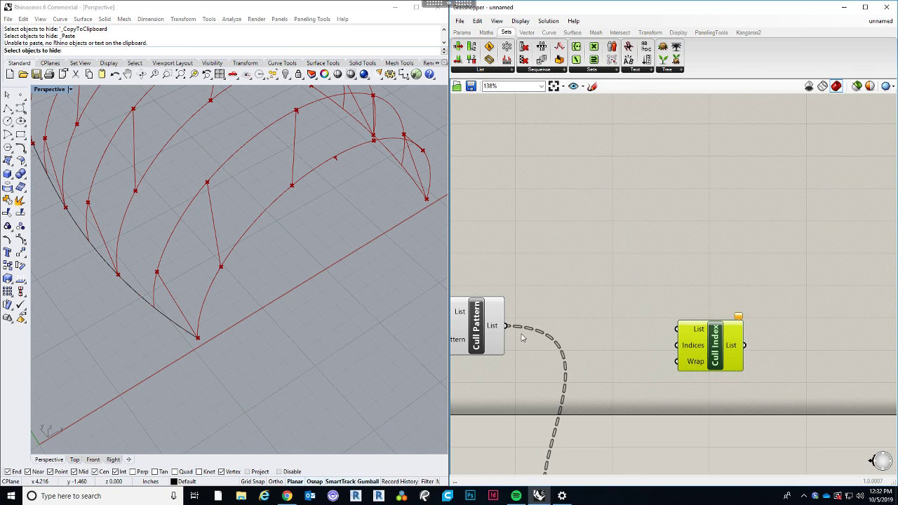
left_click_drag(507, 325, 742, 275)
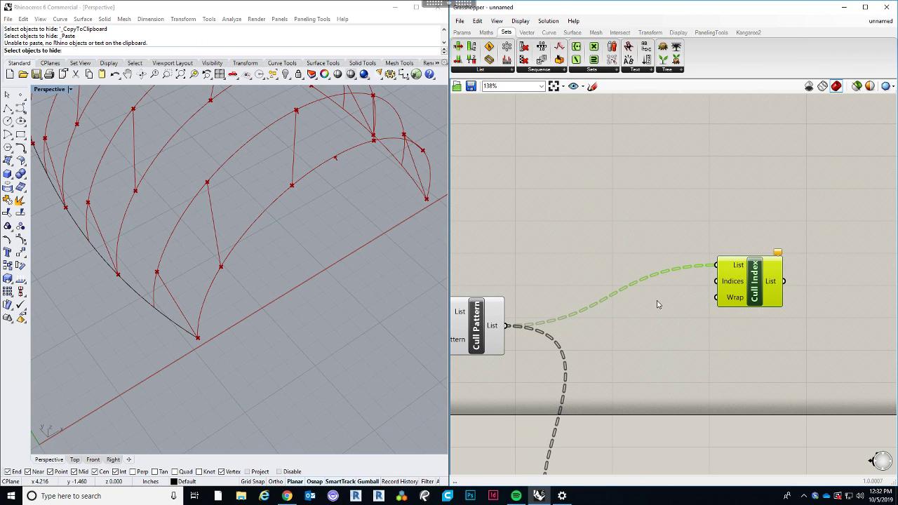
left_click(609, 338)
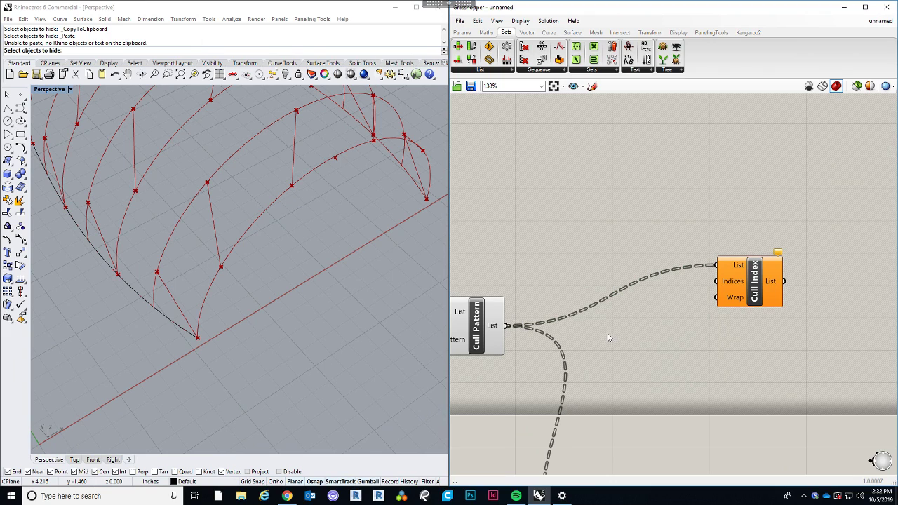
Add a small Panel containing 0 between the upper Cull Pattern and Cull Index.
double_click(645, 341)
type("panel")
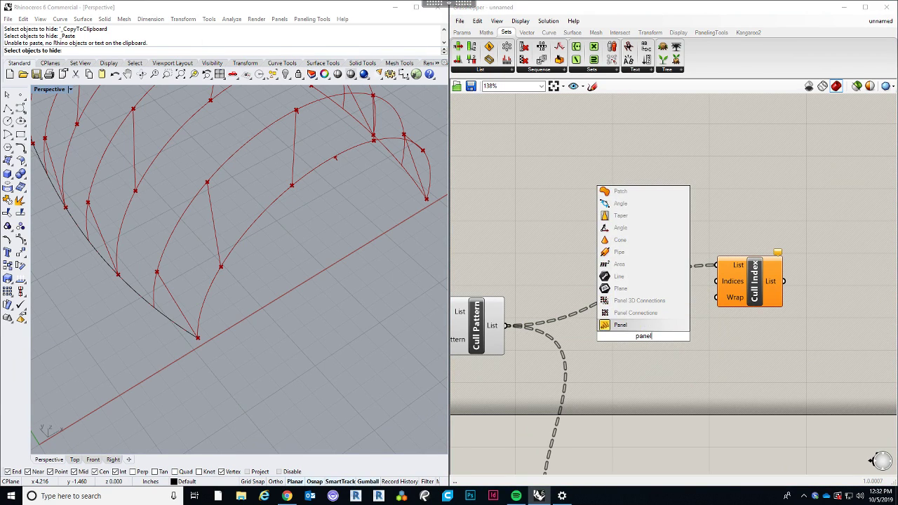
key("Return")
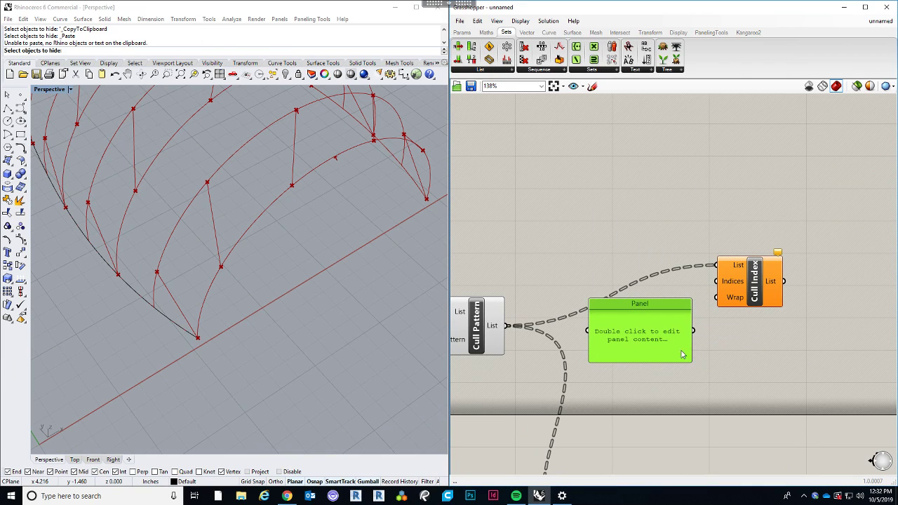
left_click_drag(694, 361, 676, 346)
left_click_drag(631, 331, 642, 312)
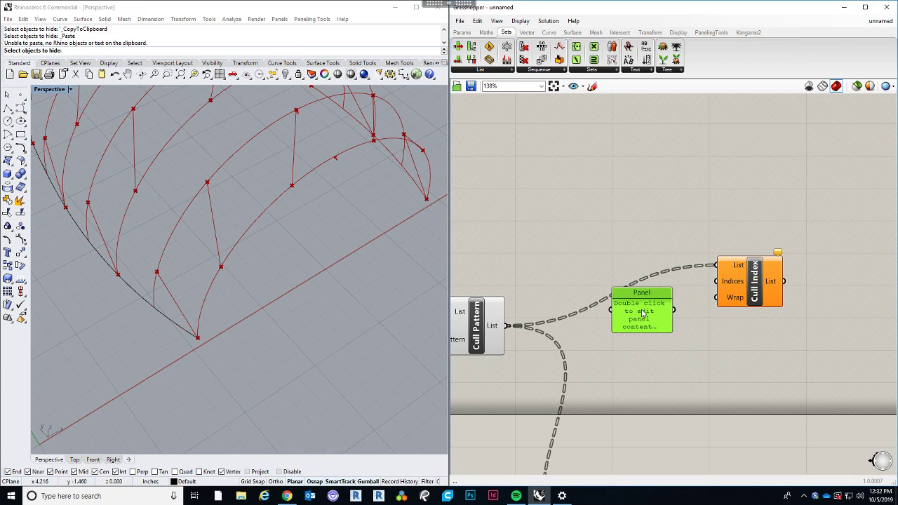
double_click(642, 312)
type("0")
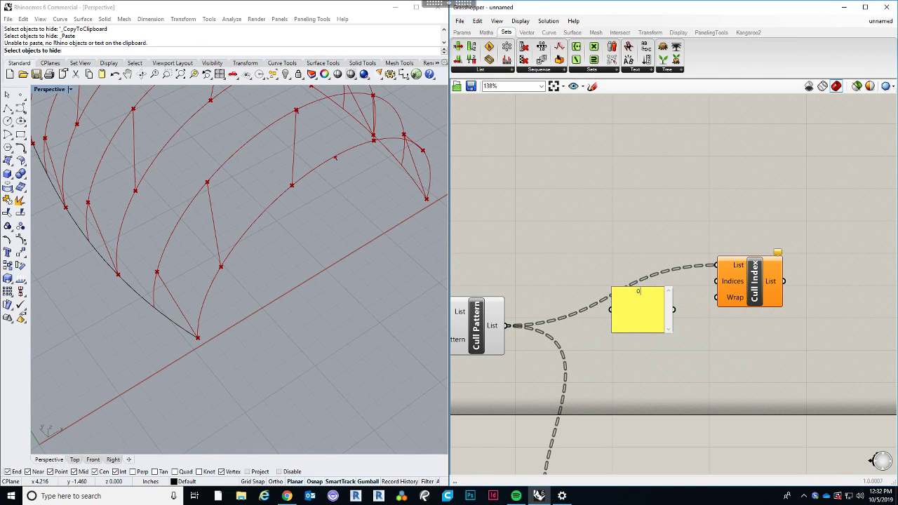
left_click(671, 373)
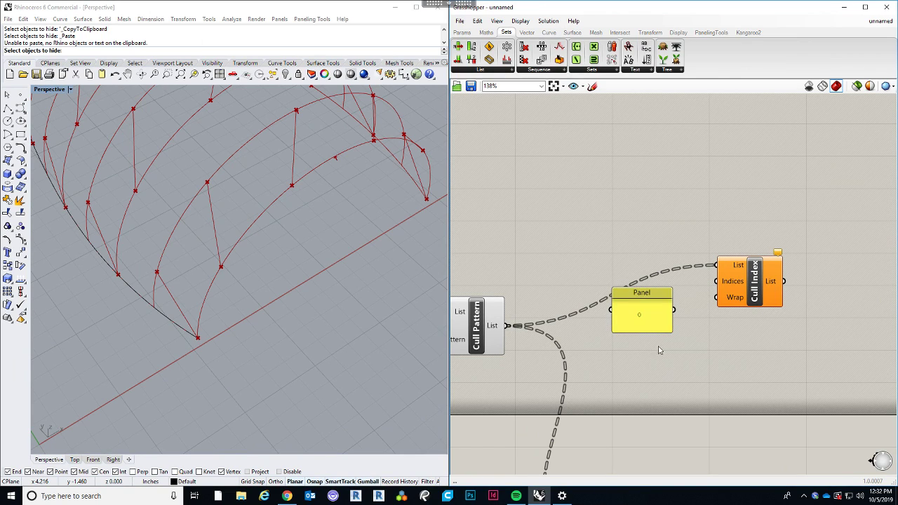
double_click(638, 298)
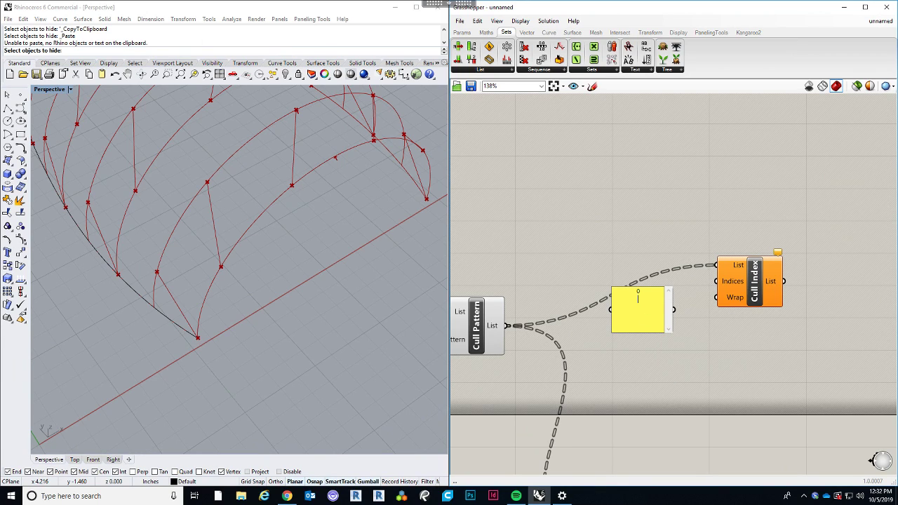
left_click(660, 375)
left_click(661, 379)
Feed the Panel's 0 into Cull Index's Indices input and highlight the remaining points in the Perspective view.
left_click_drag(653, 319, 738, 299)
left_click(693, 339)
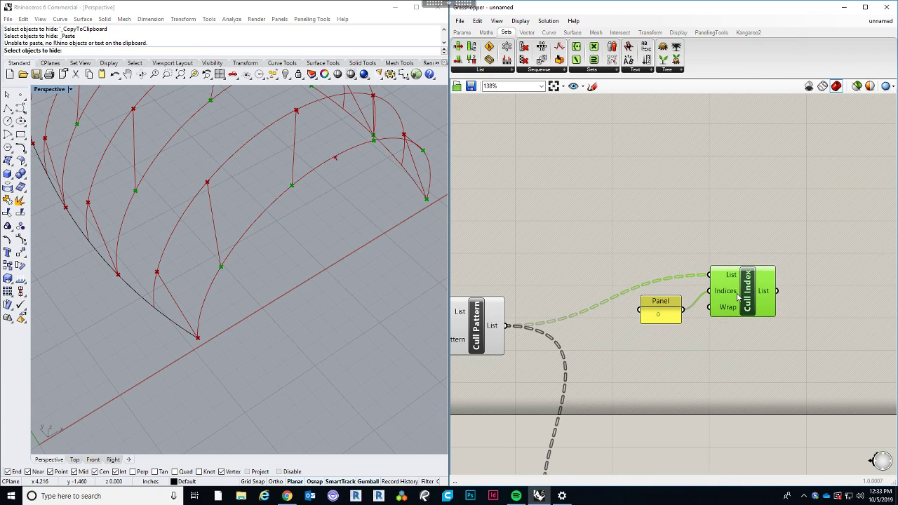
left_click(702, 338)
right_click_drag(690, 337, 691, 322)
left_click(744, 285)
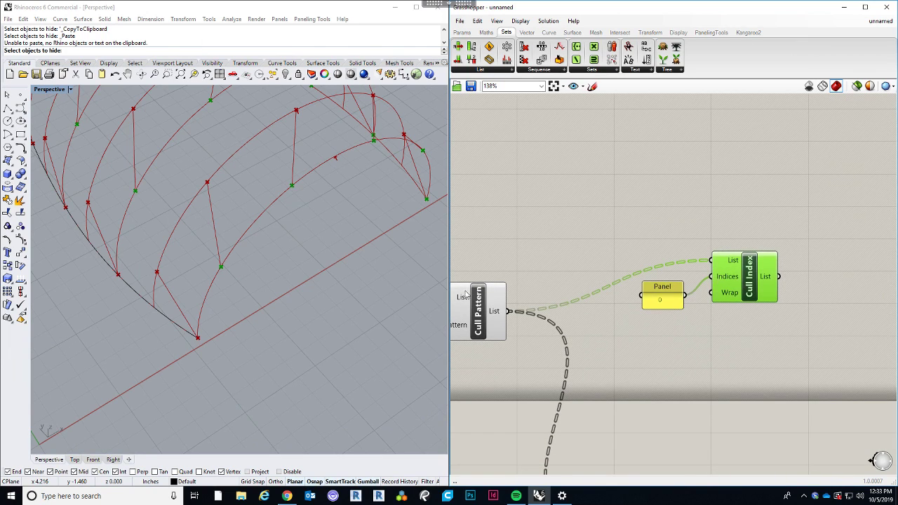
mouse_move(228, 330)
right_mouse_down()
mouse_move(242, 333)
mouse_move(211, 344)
mouse_move(180, 332)
mouse_move(212, 331)
mouse_move(219, 343)
right_mouse_up()
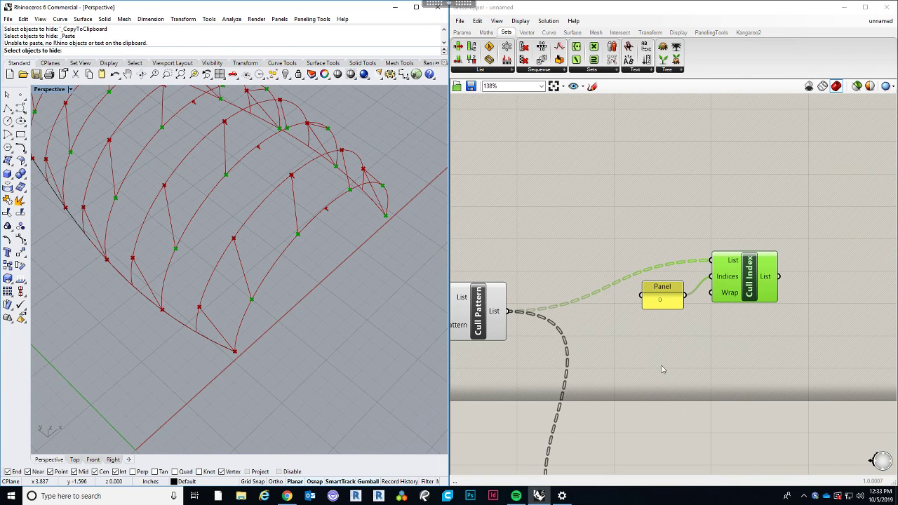
Duplicate the Line component with its wires and replace the copy's Start Point input with Cull Index's output.
right_click_drag(667, 366, 634, 347)
scroll(634, 374, "down", 3)
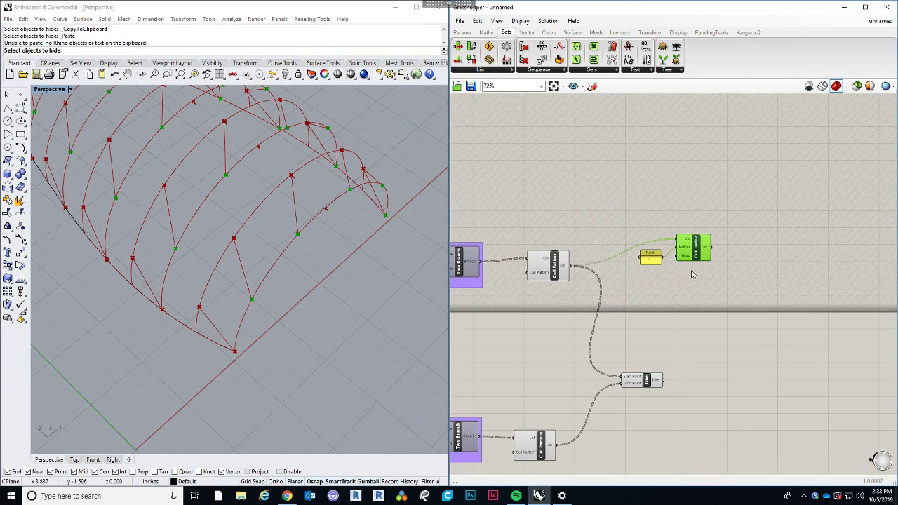
left_click(664, 376)
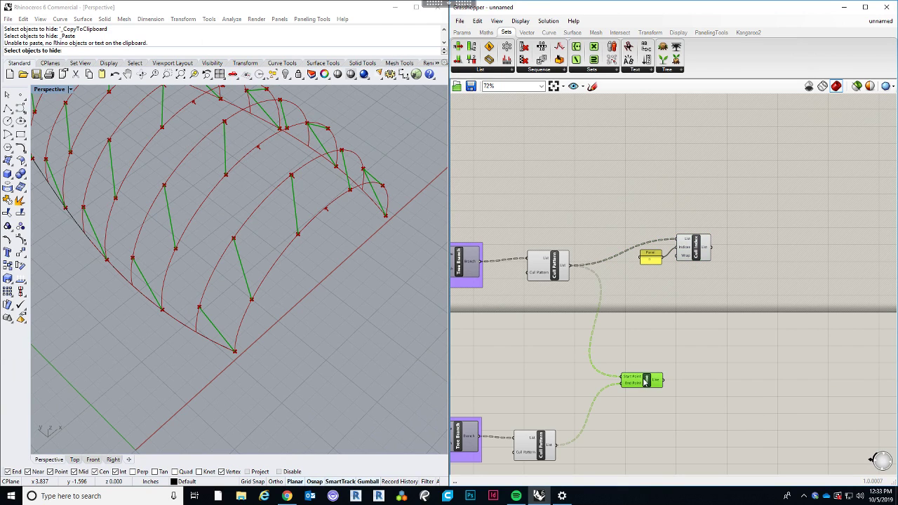
left_click_drag(664, 379, 747, 325, "alt")
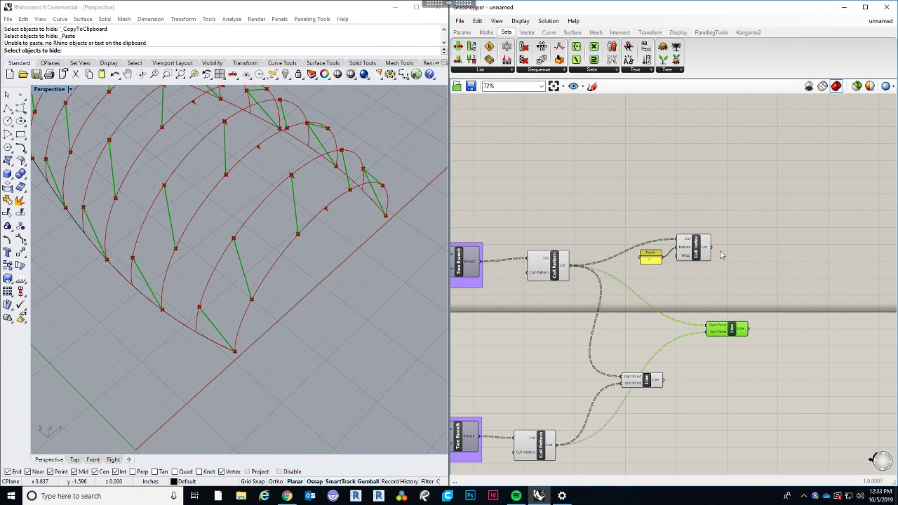
left_click_drag(710, 251, 707, 326)
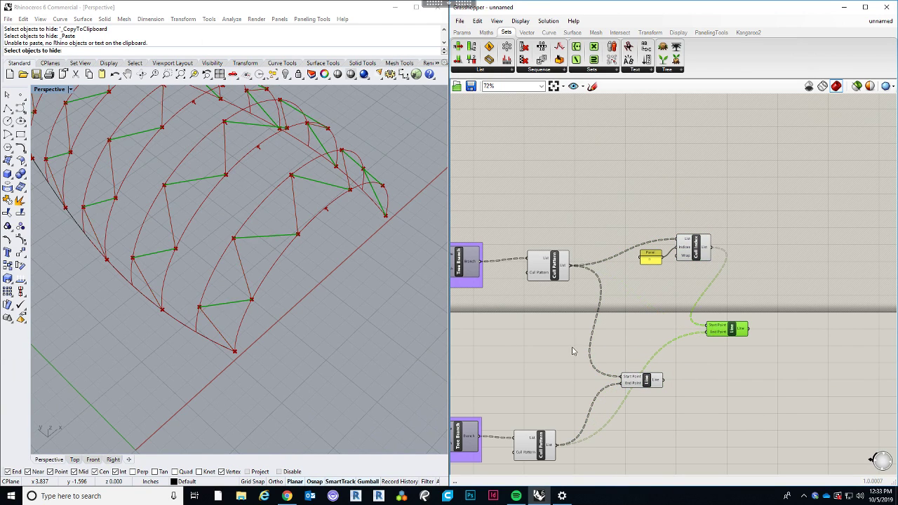
mouse_move(352, 342)
right_mouse_down()
mouse_move(211, 330)
mouse_move(358, 334)
right_mouse_up()
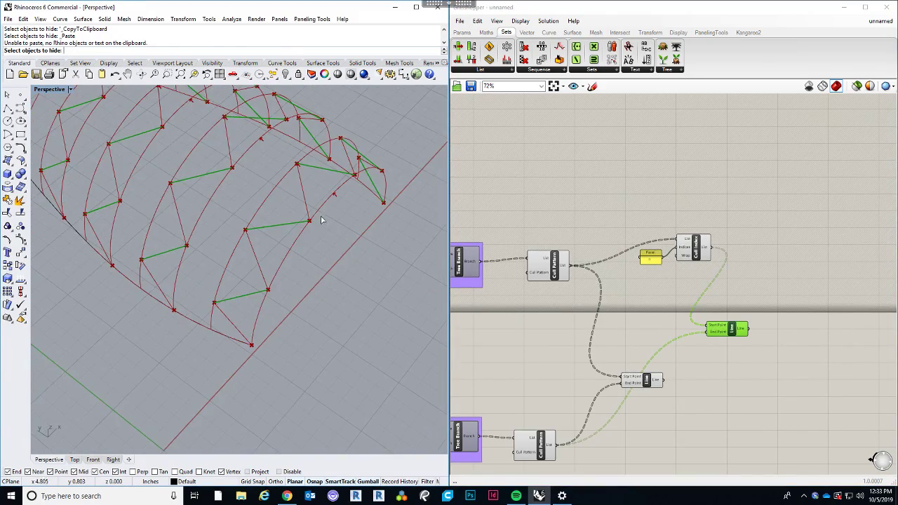
right_click_drag(312, 286, 220, 301)
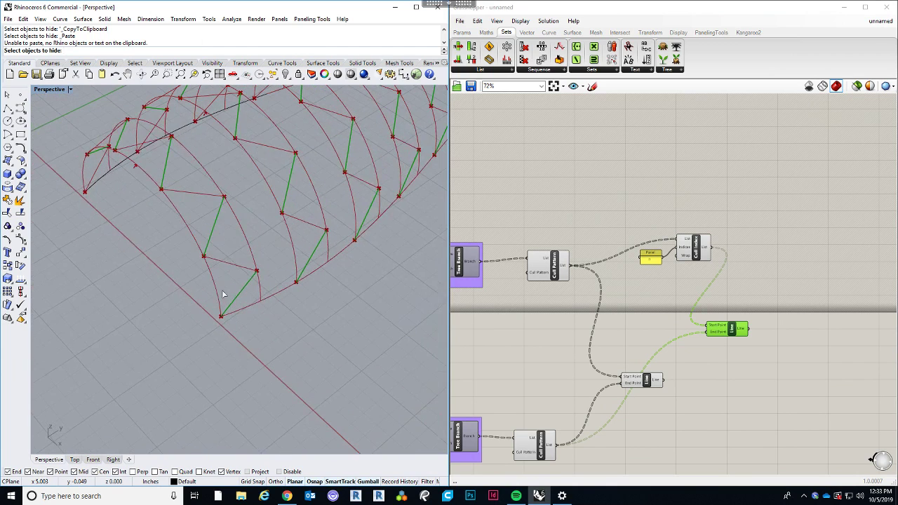
Move Cull Index and its Panel together closer to the upper Cull Pattern and inspect their points along the arcs.
right_click_drag(604, 348, 530, 293)
mouse_move(657, 277)
left_mouse_down()
mouse_move(650, 281)
mouse_move(661, 275)
left_mouse_up()
left_click_drag(627, 214, 573, 185)
left_click_drag(621, 198, 590, 223)
scroll(219, 353, "down", 7)
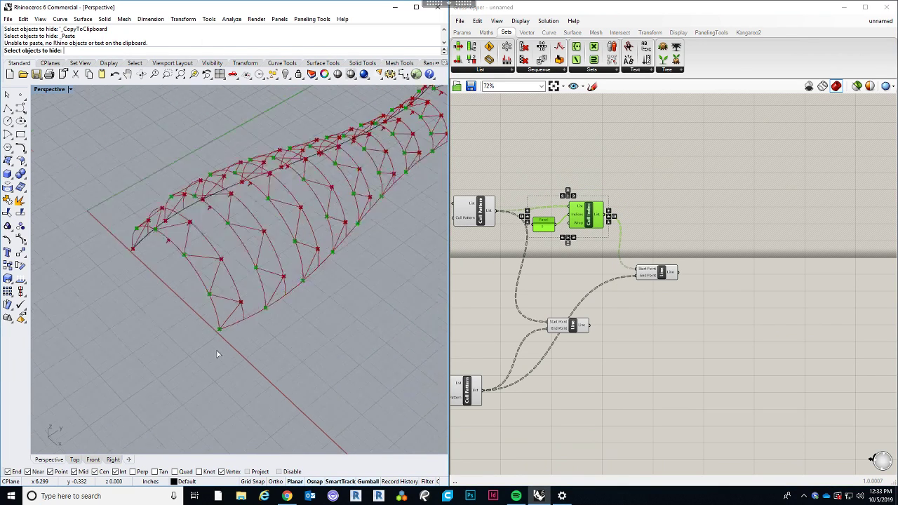
right_click_drag(259, 351, 263, 330)
scroll(265, 347, "up", 3)
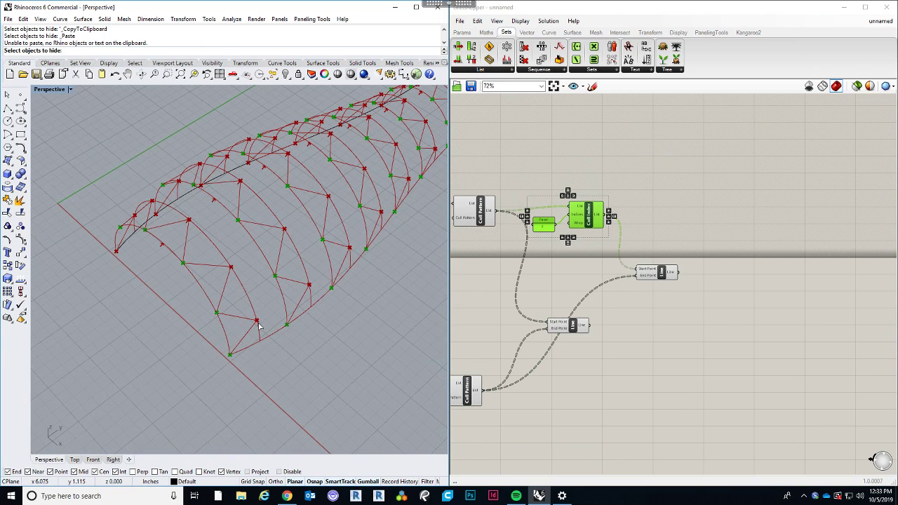
scroll(249, 345, "up", 2)
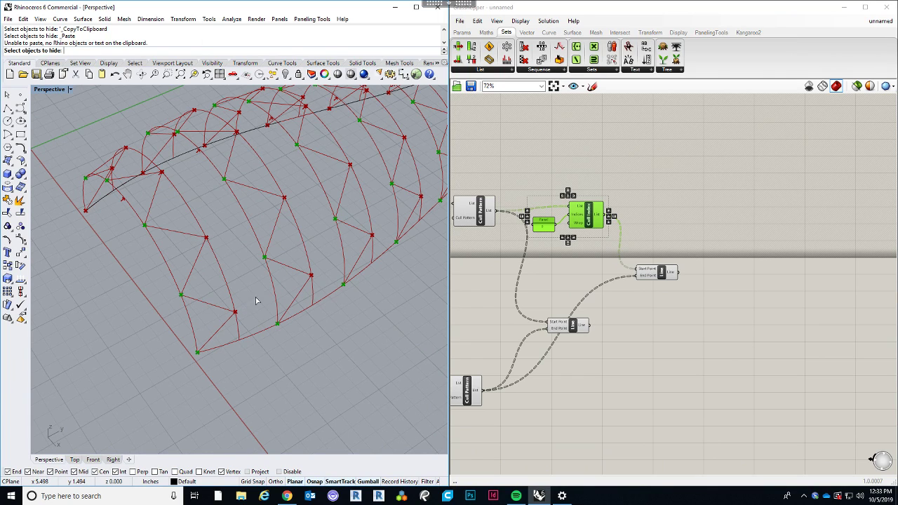
Move the original Line component below the duplicate and highlight the lines each one creates in turn.
left_click_drag(574, 327, 665, 310)
scroll(656, 320, "up", 1)
scroll(665, 314, "up", 3)
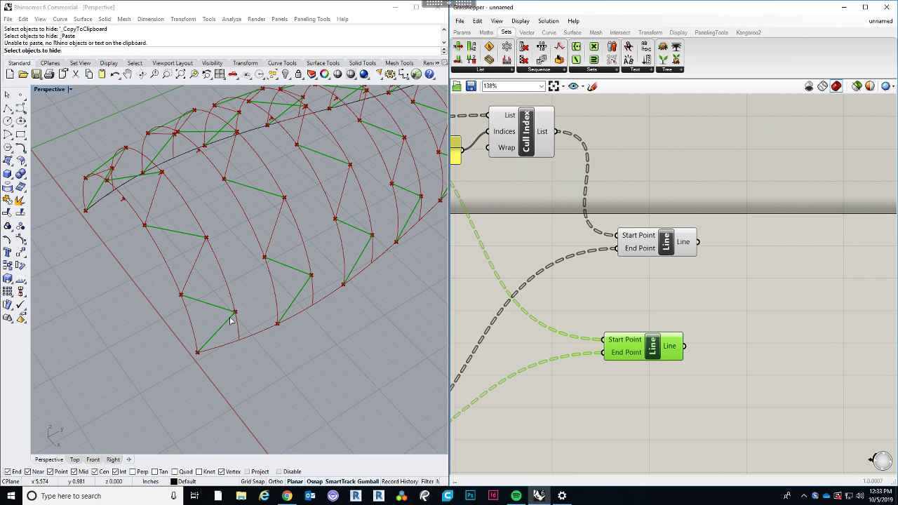
left_click(663, 244)
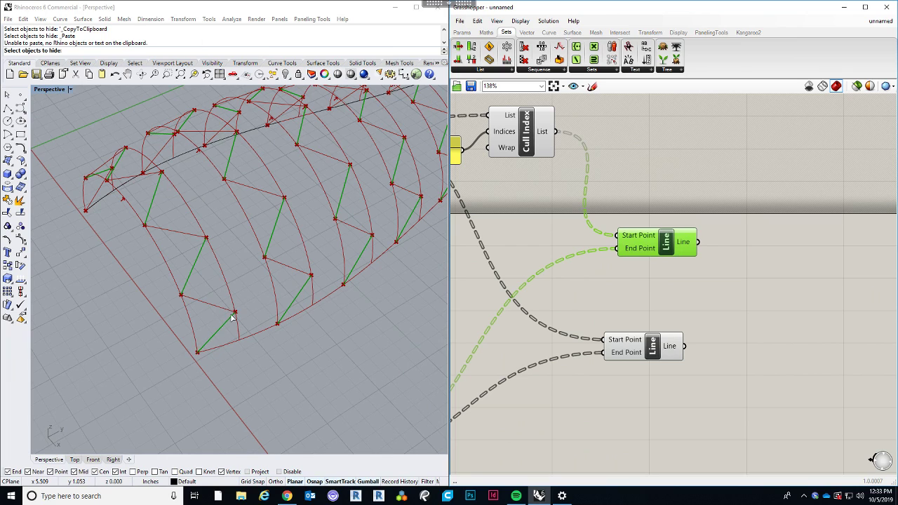
left_click(636, 353)
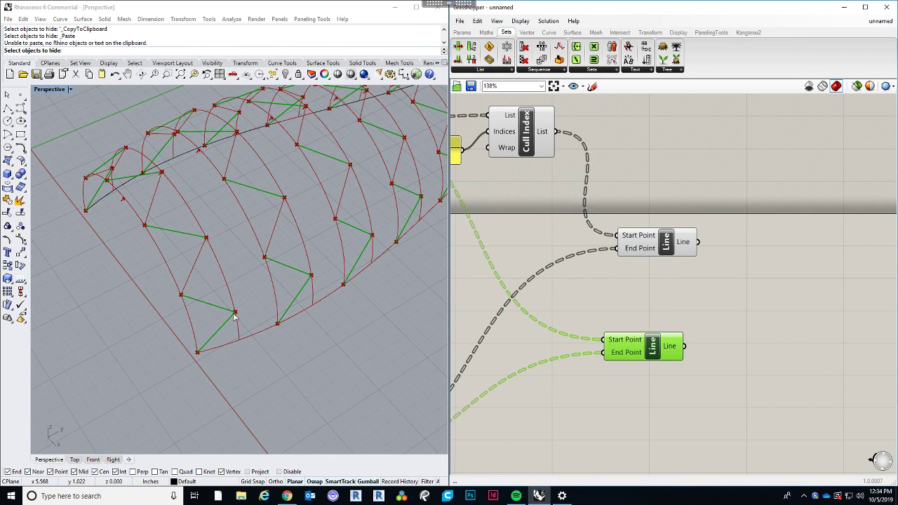
Align the lower Line component directly beneath the upper Line component and keep its lines highlighted.
scroll(236, 317, "down", 6)
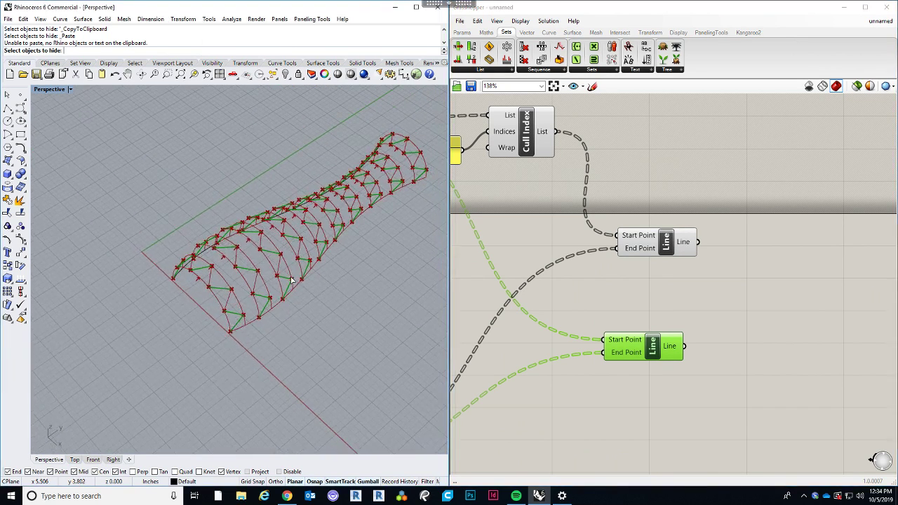
right_click_drag(292, 279, 277, 309)
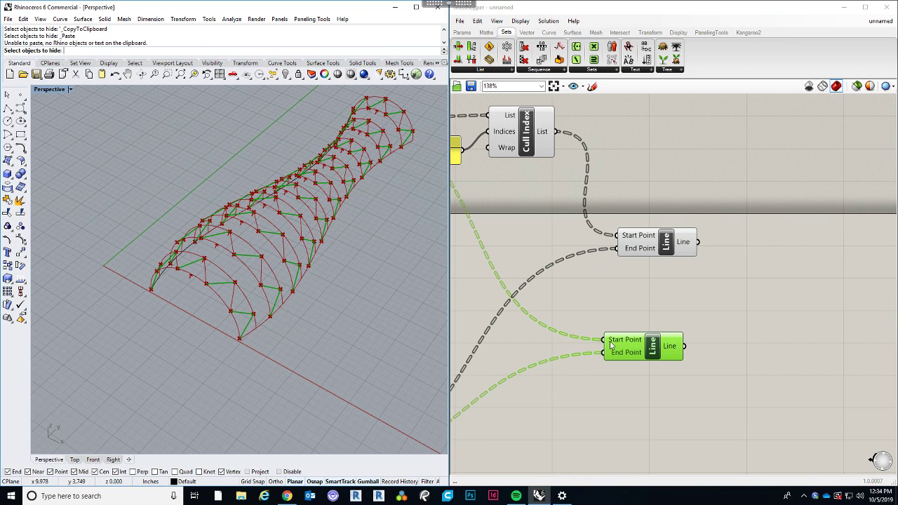
left_click(674, 312)
left_click(651, 349)
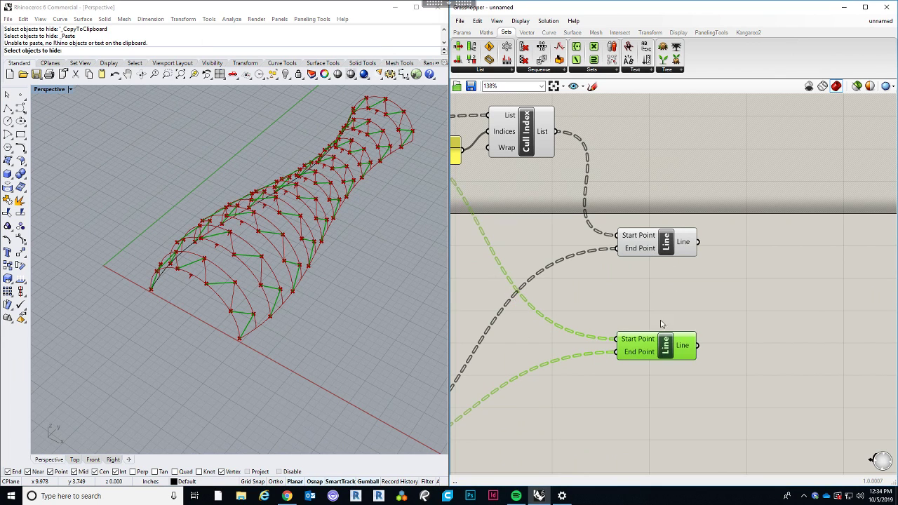
right_click_drag(663, 325, 603, 312)
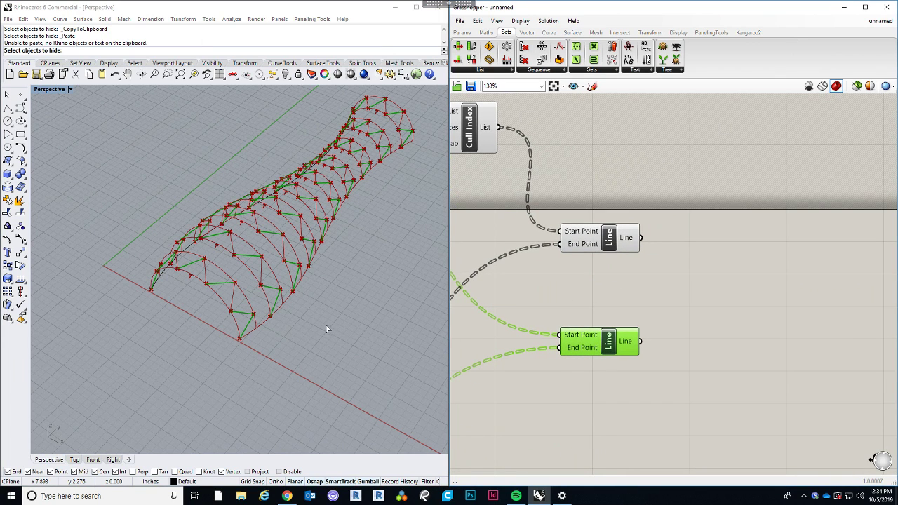
Examine the lower Line component's highlighted lines along the arcs from several angles and nudge the component slightly.
right_click_drag(326, 330, 343, 329)
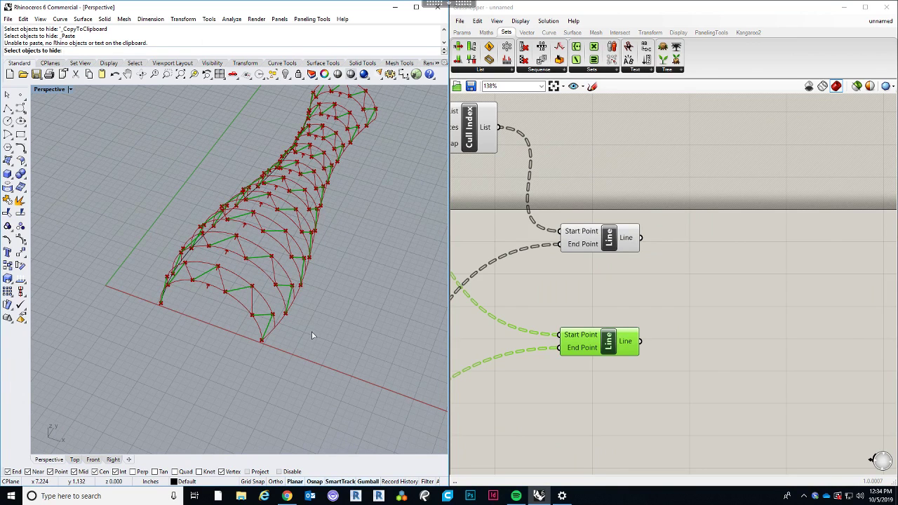
right_click_drag(619, 323, 582, 320)
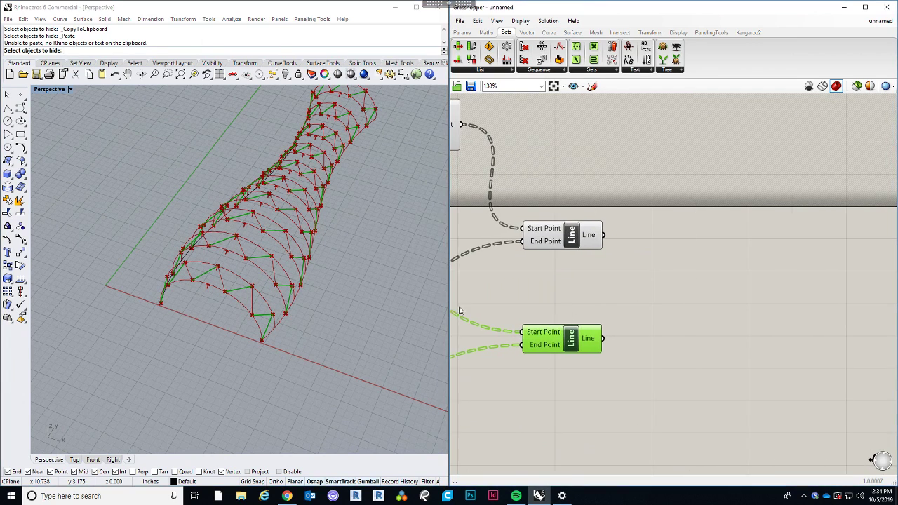
right_click_drag(346, 340, 298, 325)
right_click_drag(579, 303, 641, 295)
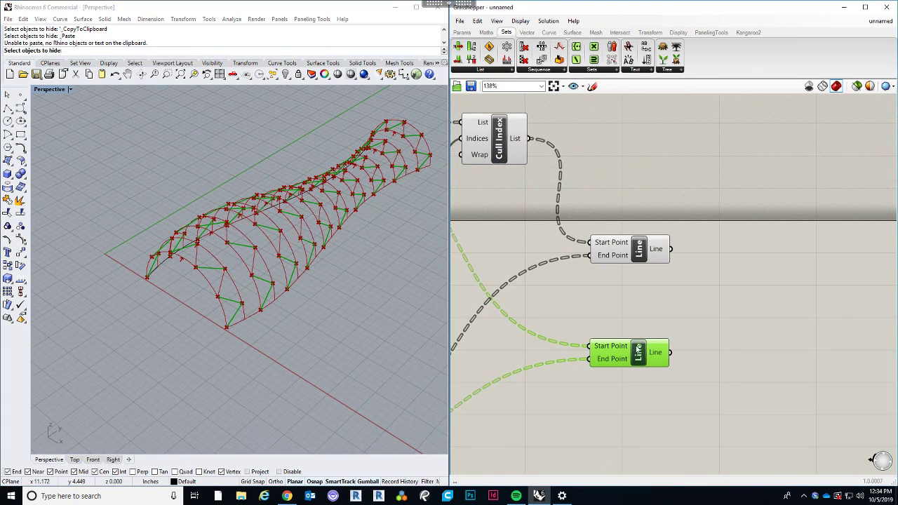
left_click_drag(635, 343, 642, 341)
right_click_drag(255, 316, 343, 337)
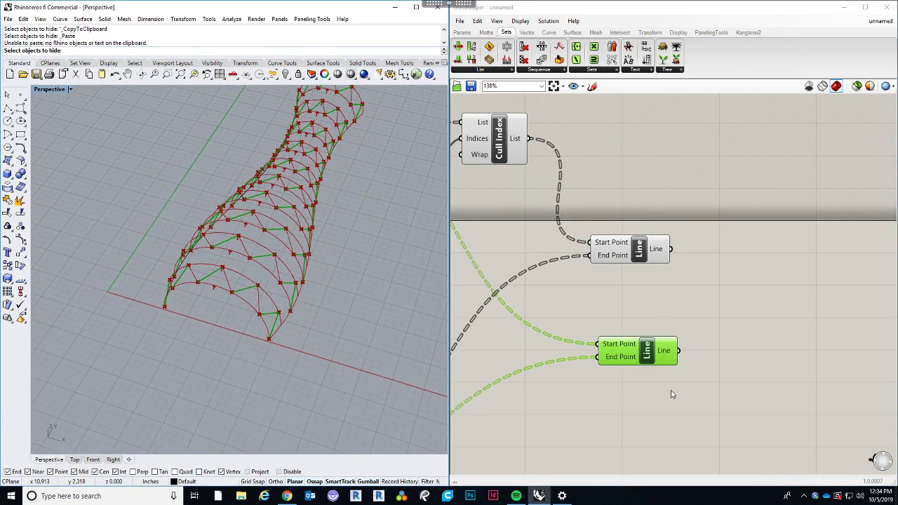
right_click_drag(645, 335, 593, 322)
right_click_drag(602, 383, 576, 357)
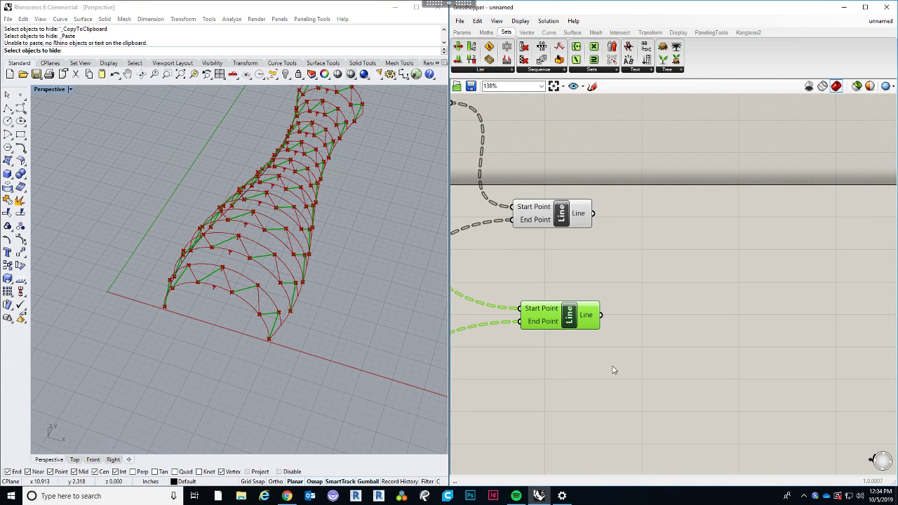
Duplicate Cull Index together with its 0 Panel and place the copies beside the lower Line component.
scroll(655, 288, "down", 4)
scroll(570, 194, "up", 4)
left_click_drag(610, 161, 557, 265)
scroll(581, 197, "down", 4)
left_click_drag(619, 234, 756, 332)
scroll(734, 331, "up", 4)
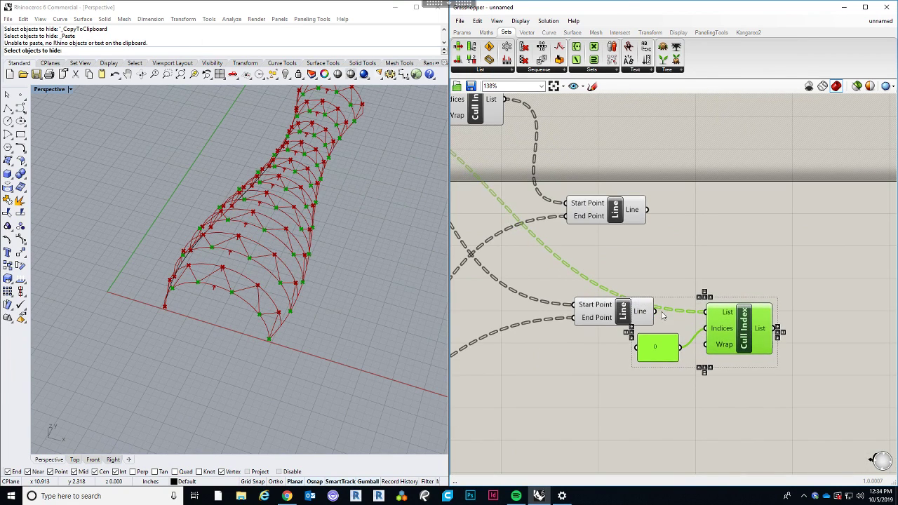
left_click(686, 324)
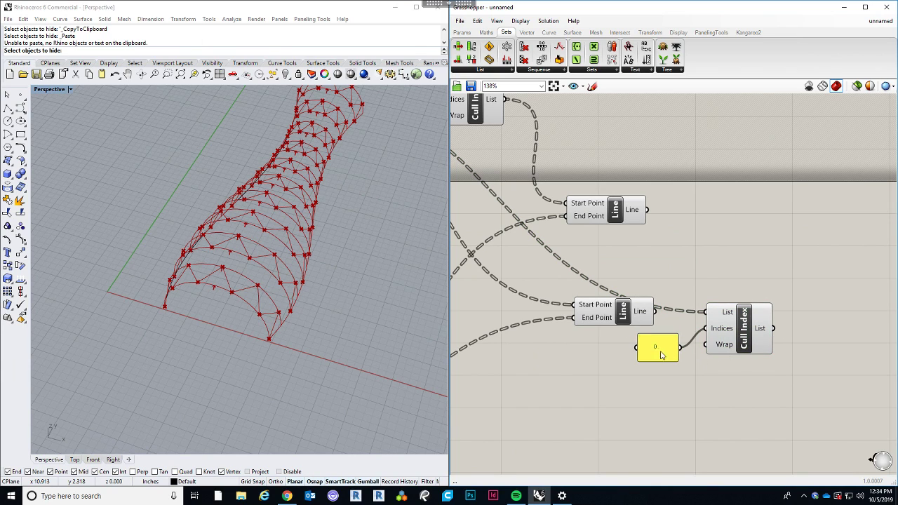
Space out the copied Panel and Cull Index, and replace the copy's List input with the lower Line's output.
left_click_drag(660, 353, 668, 351)
left_click_drag(722, 340, 726, 351)
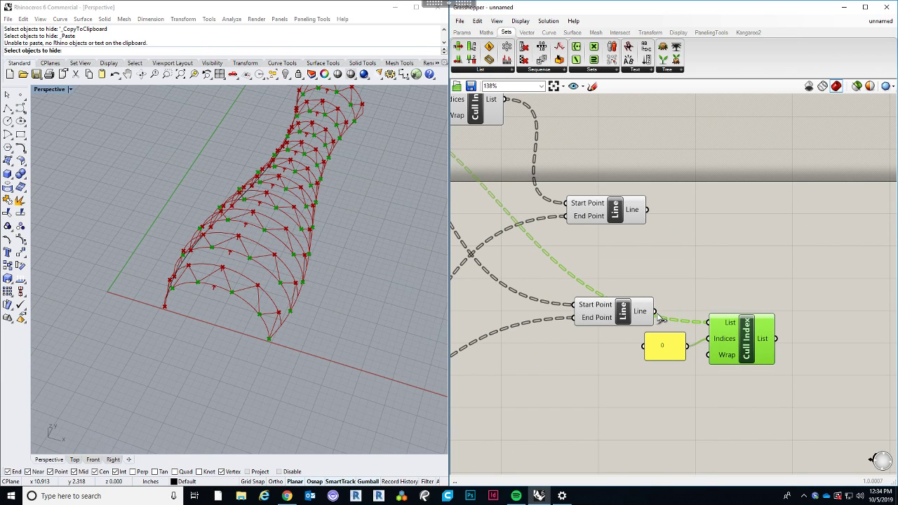
left_click_drag(656, 311, 710, 323)
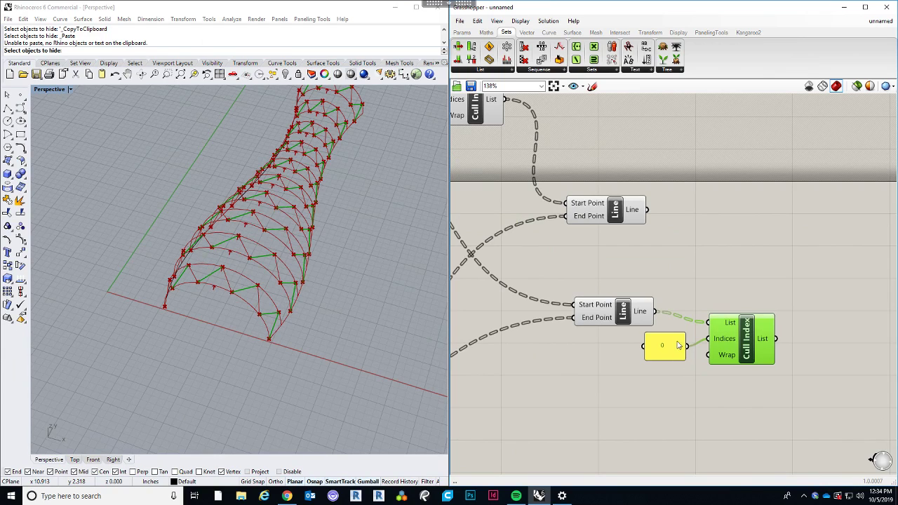
Set the copied Panel to -1 and check the data structure of the lower Line's output.
left_click_drag(675, 351, 665, 352)
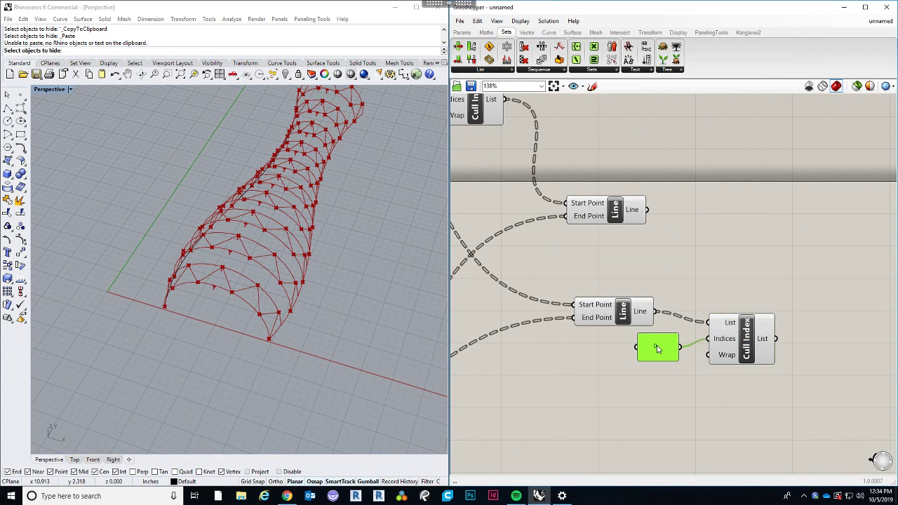
double_click(660, 352)
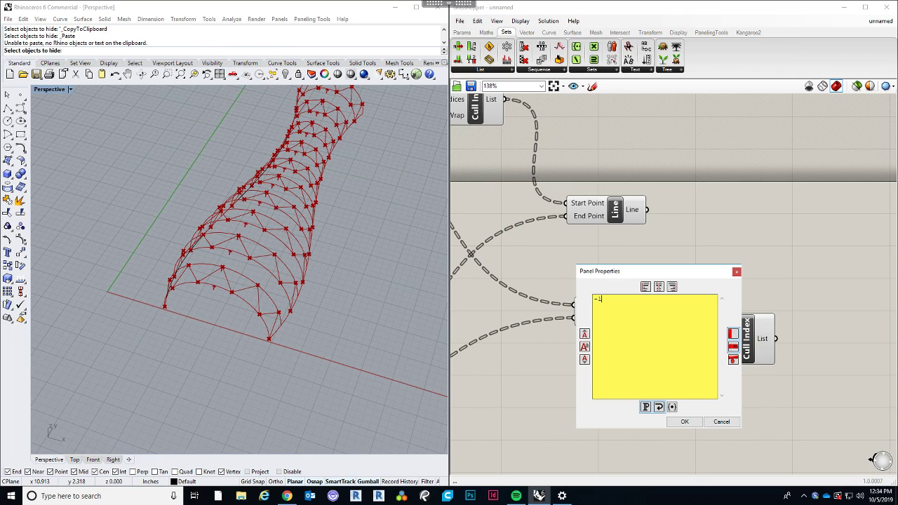
left_click(692, 423)
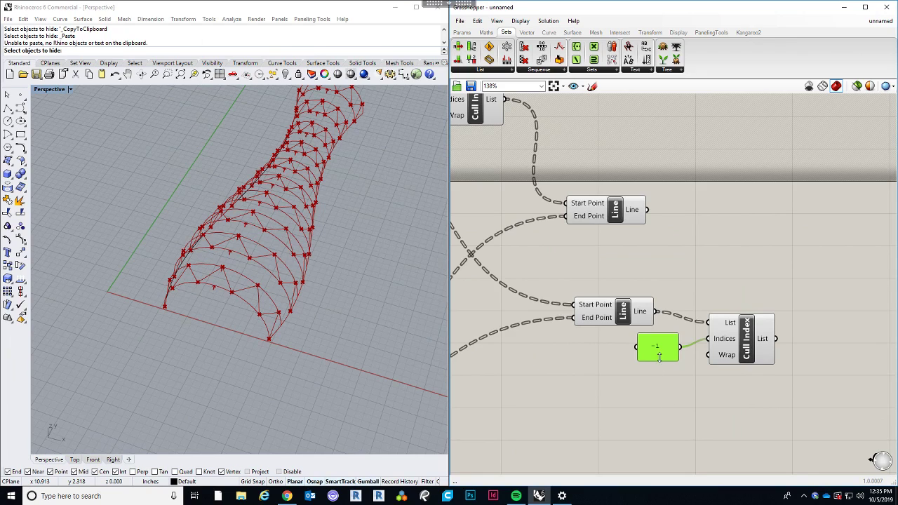
left_click_drag(659, 358, 661, 361)
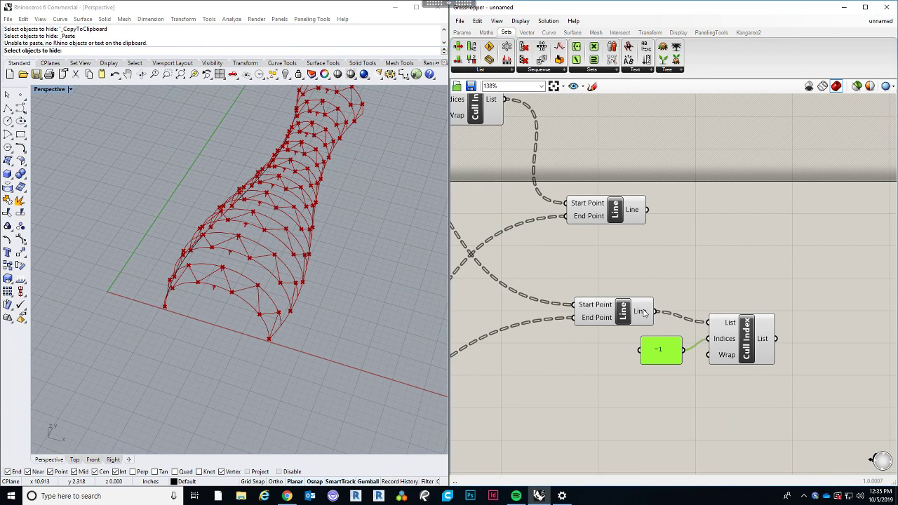
mouse_move(644, 317)
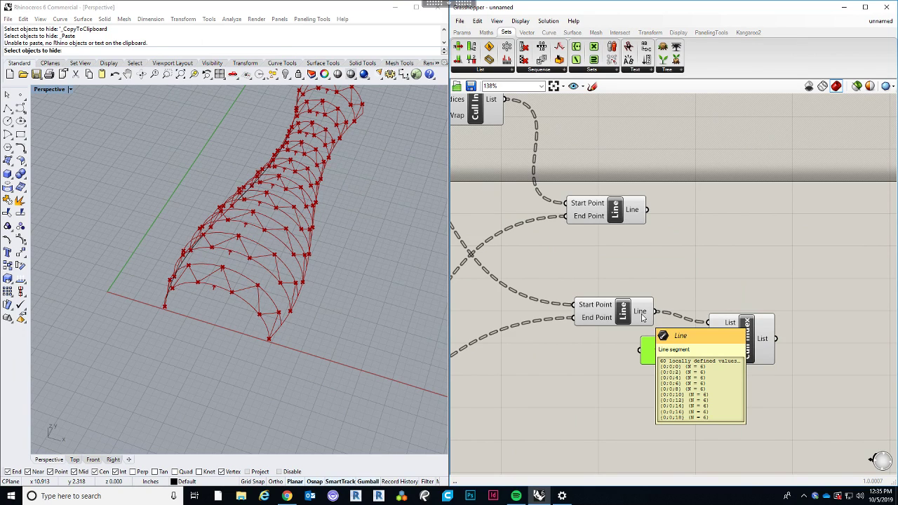
right_click_drag(688, 400, 671, 402)
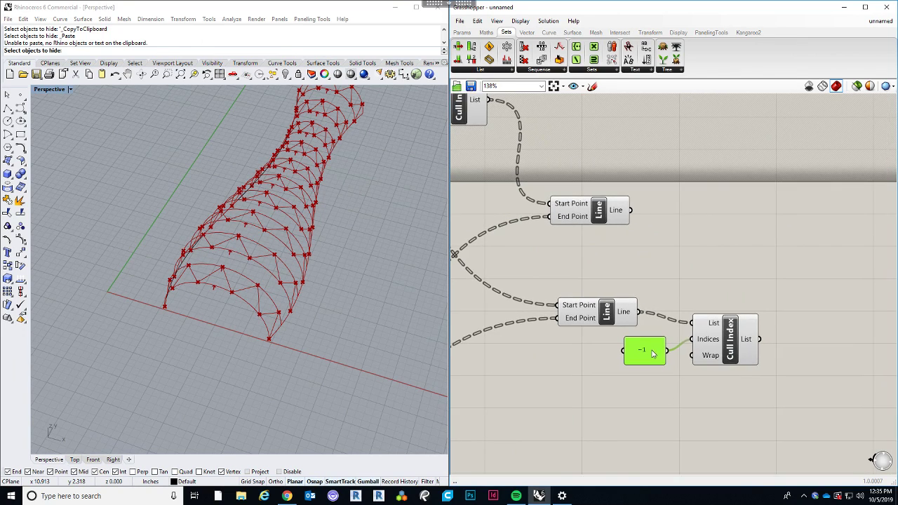
Turn off the lower Line component's preview and highlight the lines kept by the copied Cull Index.
left_click(713, 341)
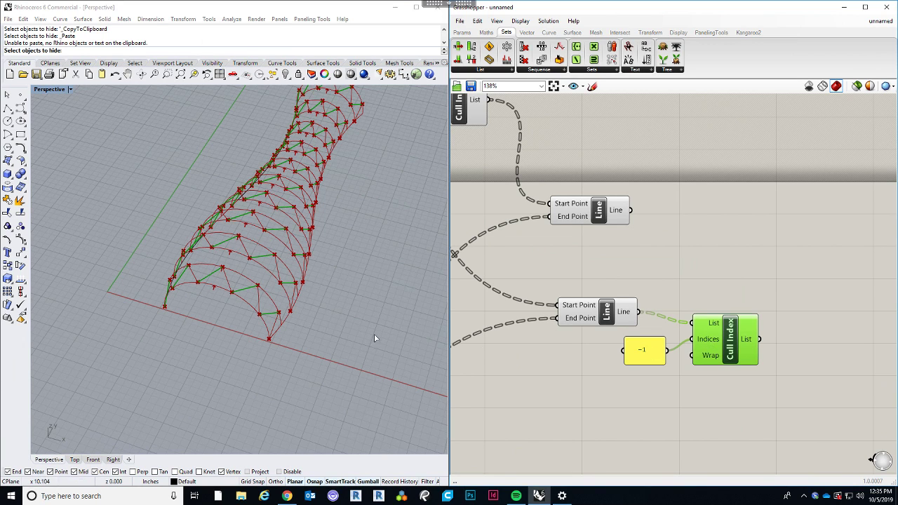
right_click_drag(374, 334, 355, 346)
right_click(612, 310)
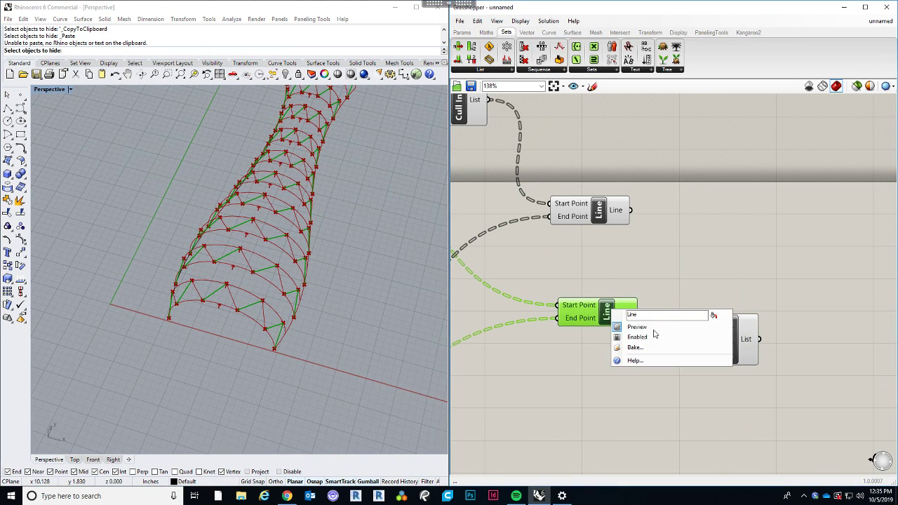
left_click(652, 328)
right_click_drag(300, 342, 426, 348)
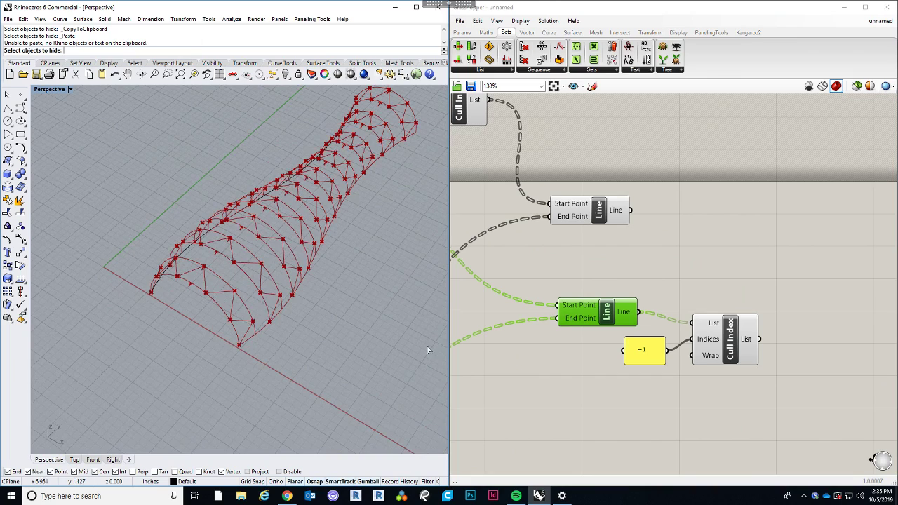
left_click(720, 345)
Compare the lines from the copied Cull Index and the upper Line component by highlighting each in turn.
scroll(244, 325, "up", 6)
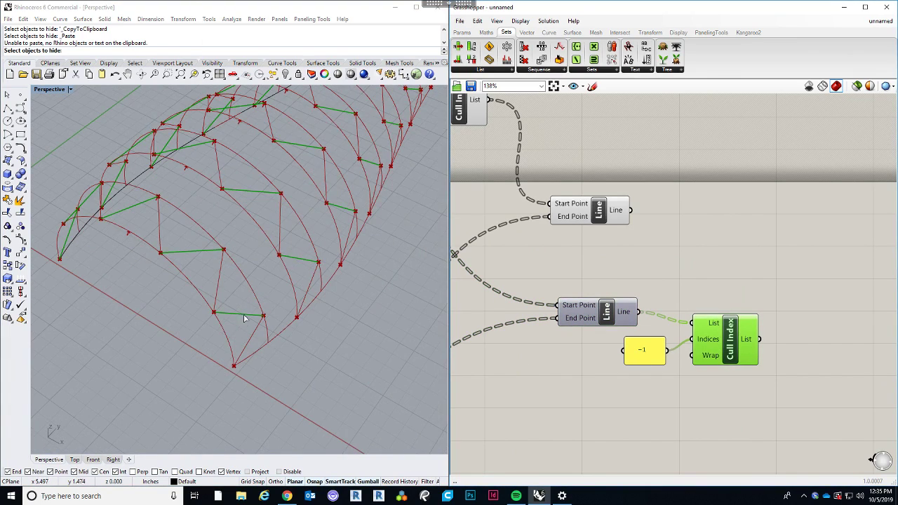
mouse_move(222, 340)
right_mouse_down()
mouse_move(264, 346)
mouse_move(186, 336)
mouse_move(238, 339)
right_mouse_up()
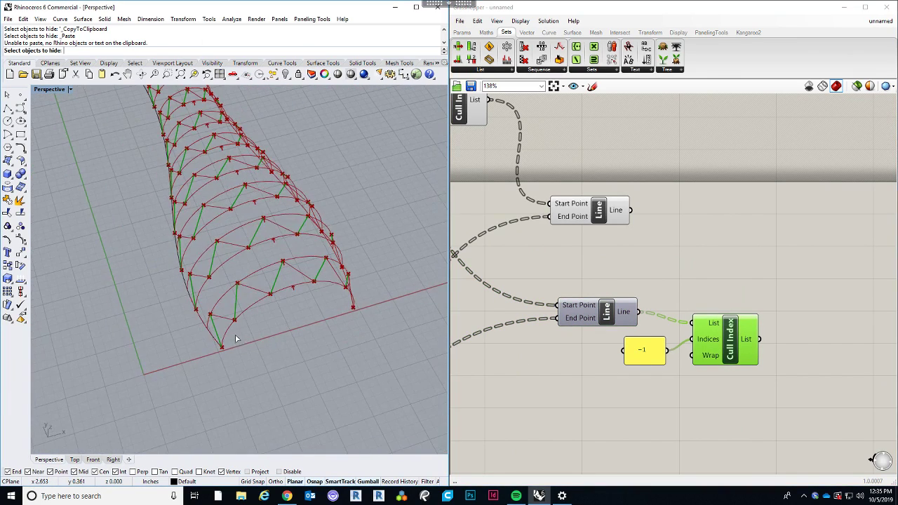
left_click(609, 221)
left_click(728, 331)
left_click(596, 212)
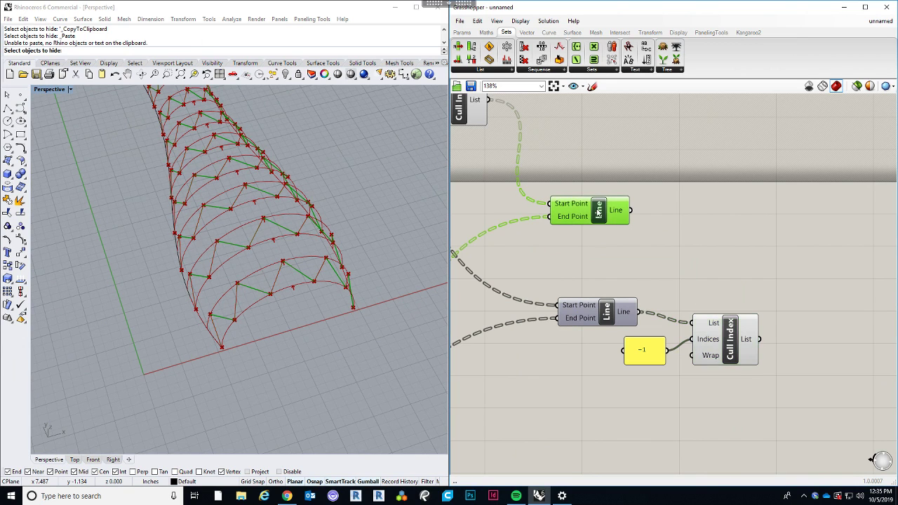
Examine the complete zigzag between the arcs from both sides, including where it meets the base curves.
left_click(656, 277)
right_click_drag(344, 318, 274, 321)
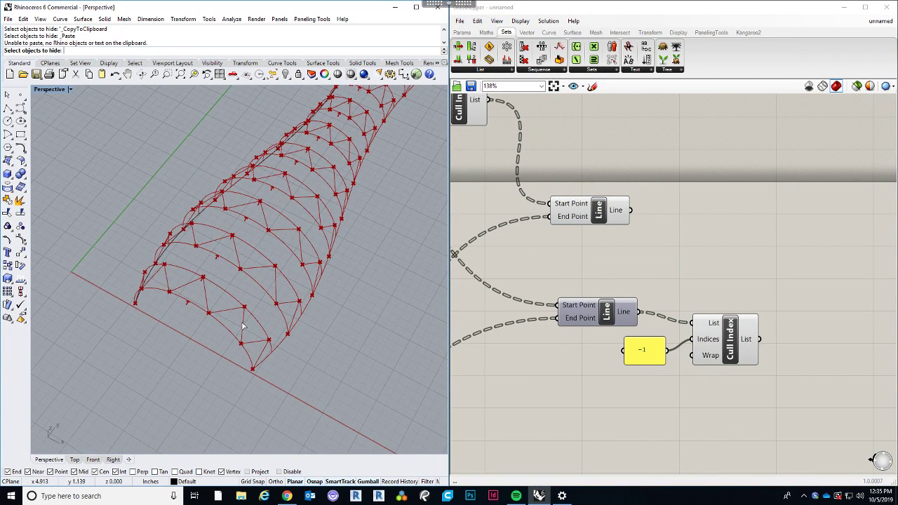
right_click_drag(246, 356, 196, 355)
scroll(197, 355, "down", 5)
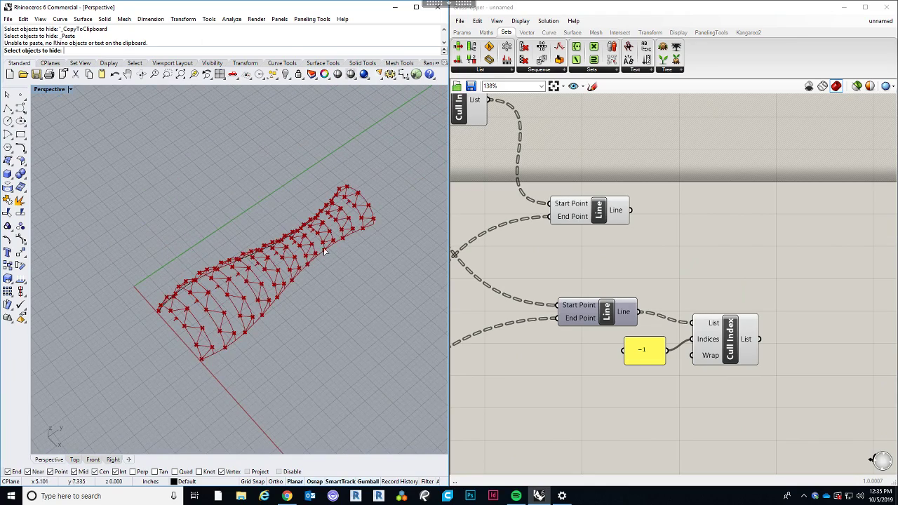
scroll(225, 329, "up", 5)
right_click_drag(204, 372, 230, 389)
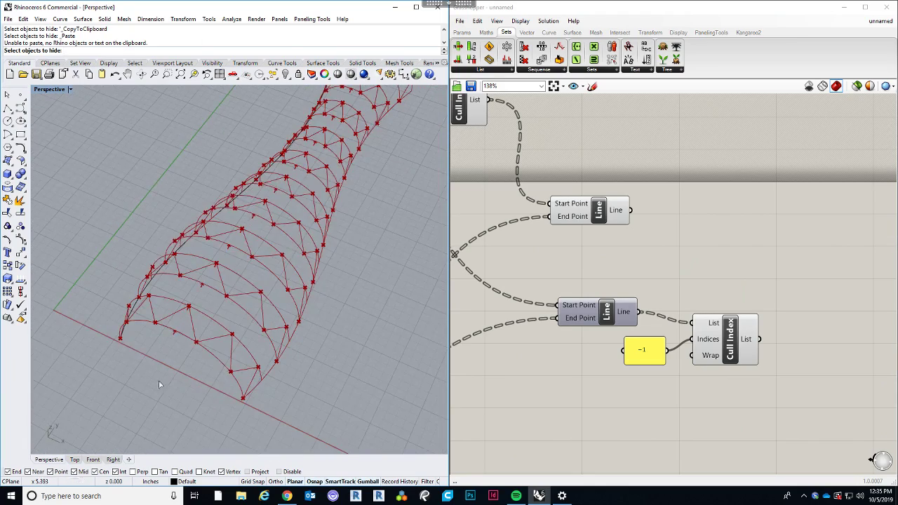
right_click_drag(161, 382, 250, 378)
scroll(292, 344, "down", 4)
scroll(302, 354, "up", 4)
right_click_drag(311, 361, 315, 325)
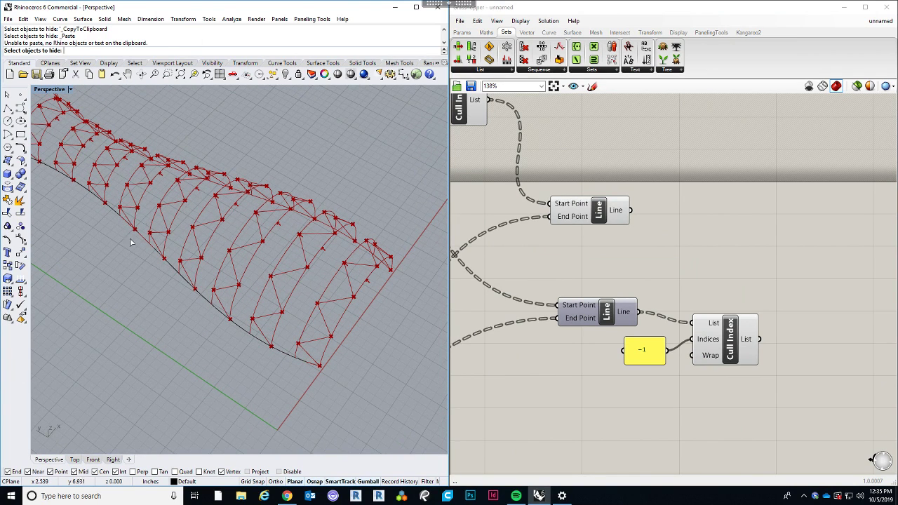
right_click_drag(148, 266, 256, 276)
scroll(351, 309, "down", 4)
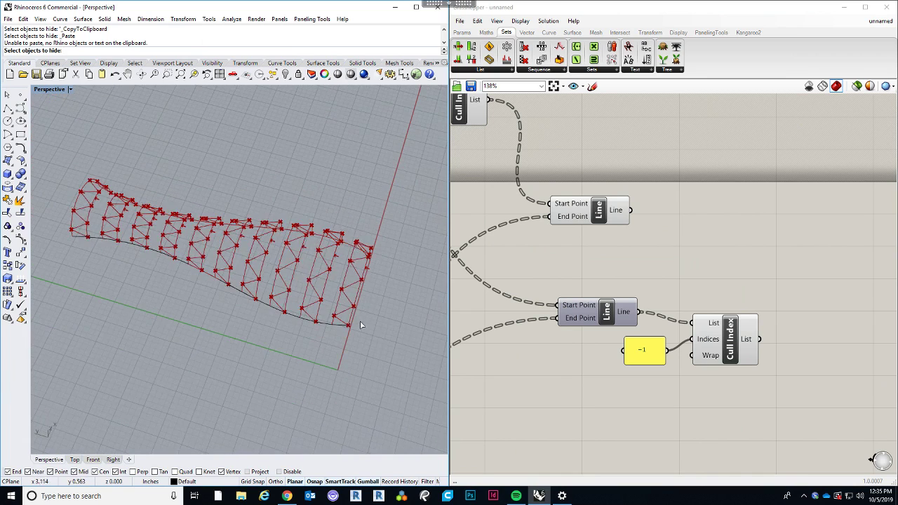
scroll(363, 326, "up", 5)
right_click_drag(369, 330, 349, 352)
scroll(313, 333, "up", 3)
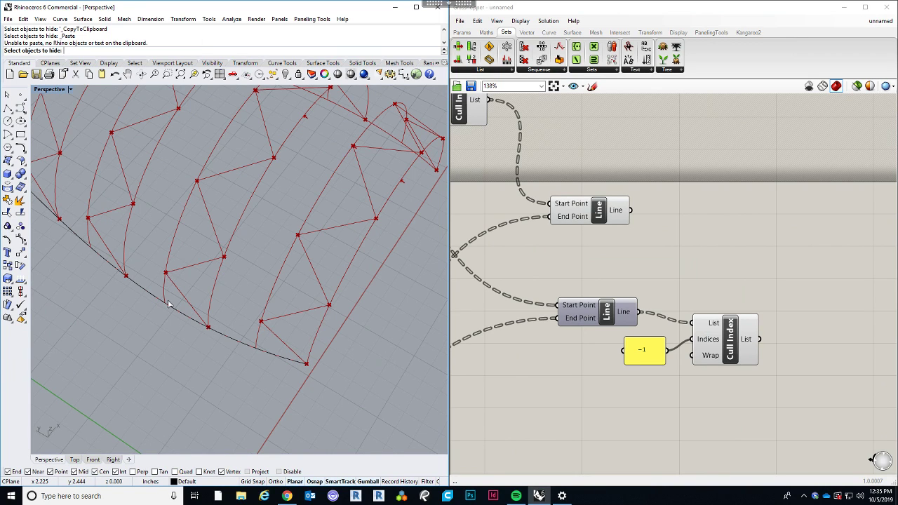
scroll(269, 365, "down", 3)
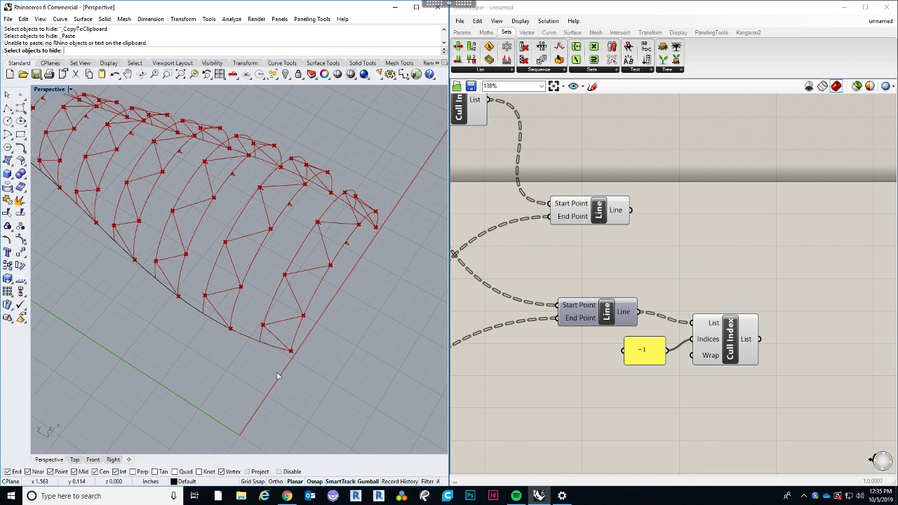
right_click_drag(276, 372, 293, 350)
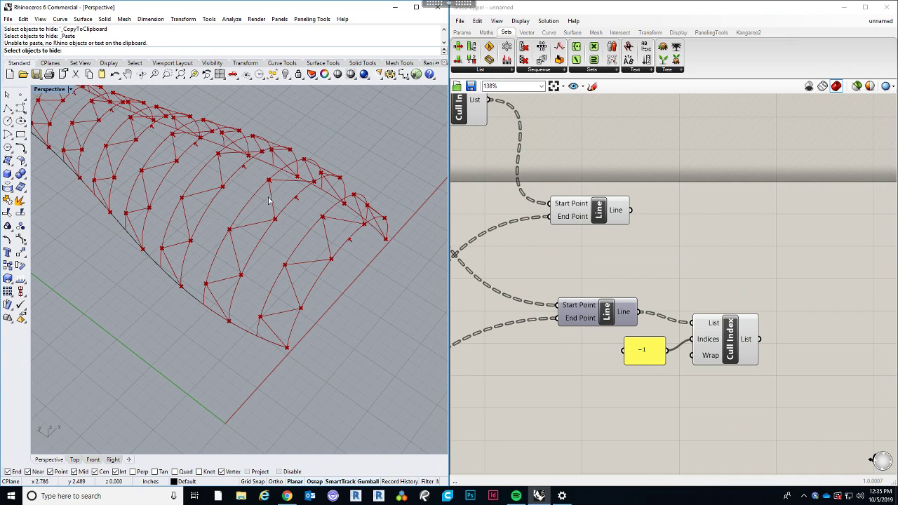
Shift the upper Line component slightly farther from the Cull Index feeding it and deselect it.
scroll(265, 305, "up", 3)
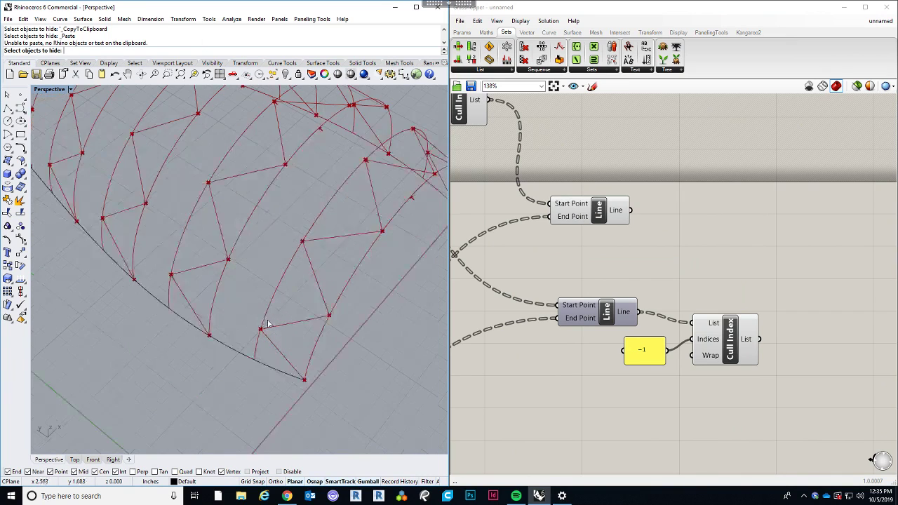
left_click(599, 214)
left_click(584, 241)
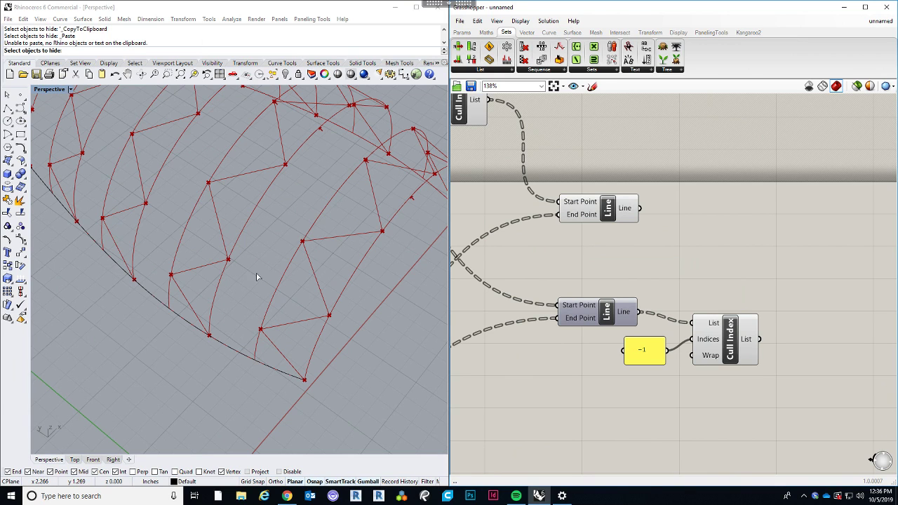
scroll(319, 302, "down", 5)
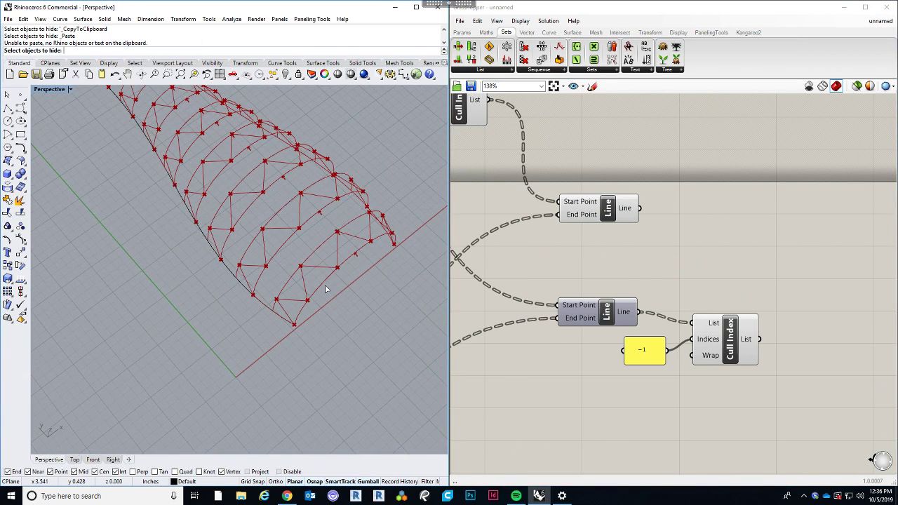
right_click_drag(311, 326, 334, 332)
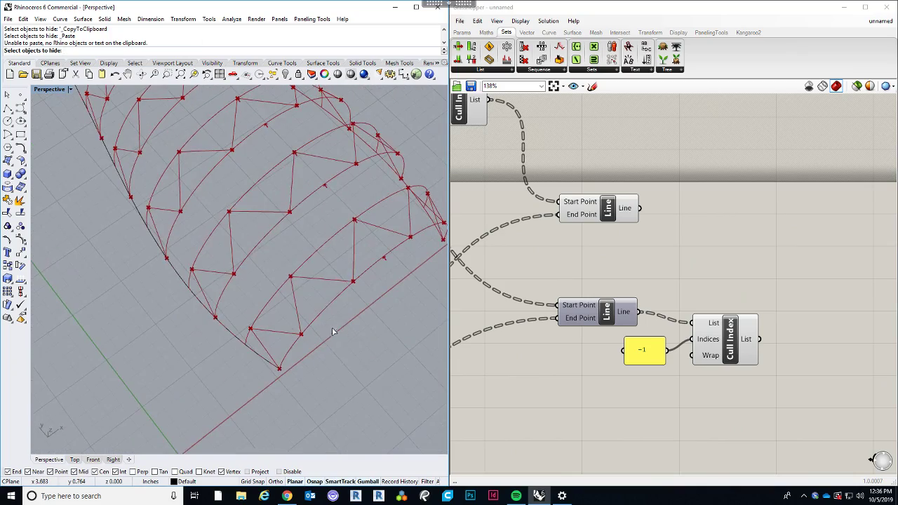
scroll(634, 386, "down", 5)
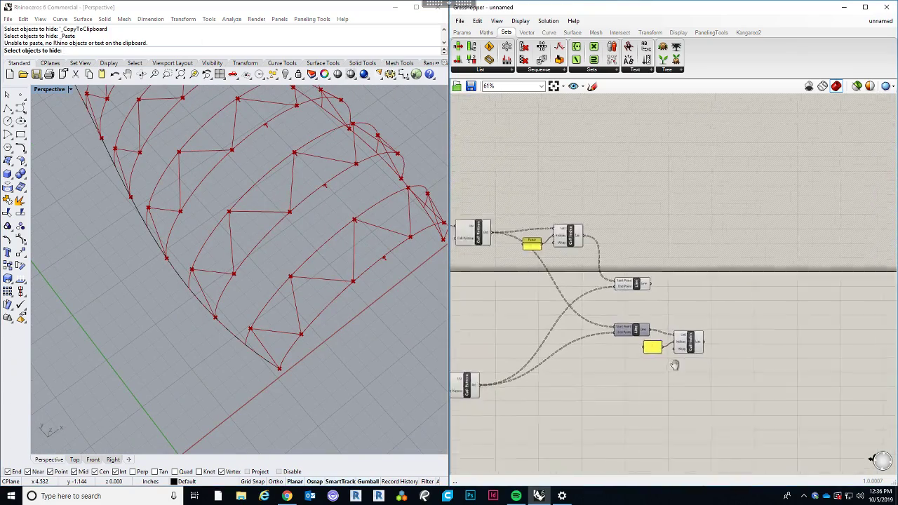
right_click_drag(619, 365, 755, 286)
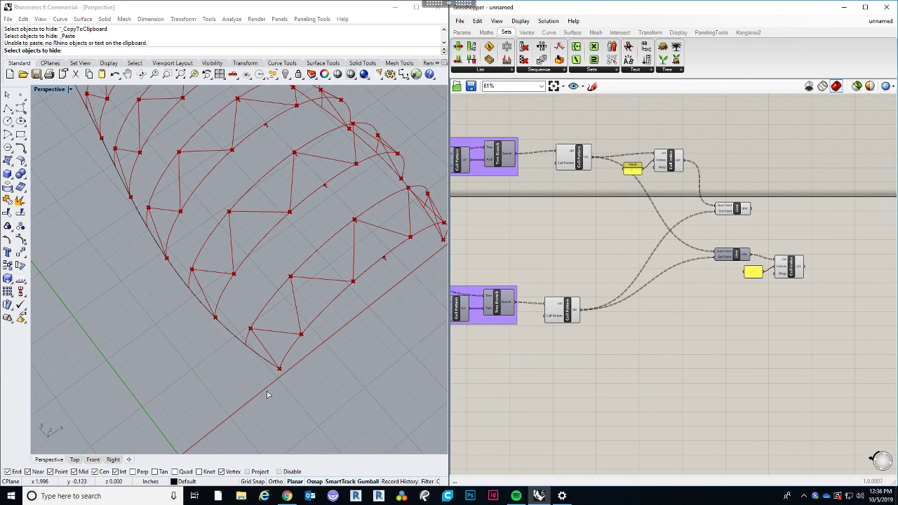
scroll(271, 391, "down", 3)
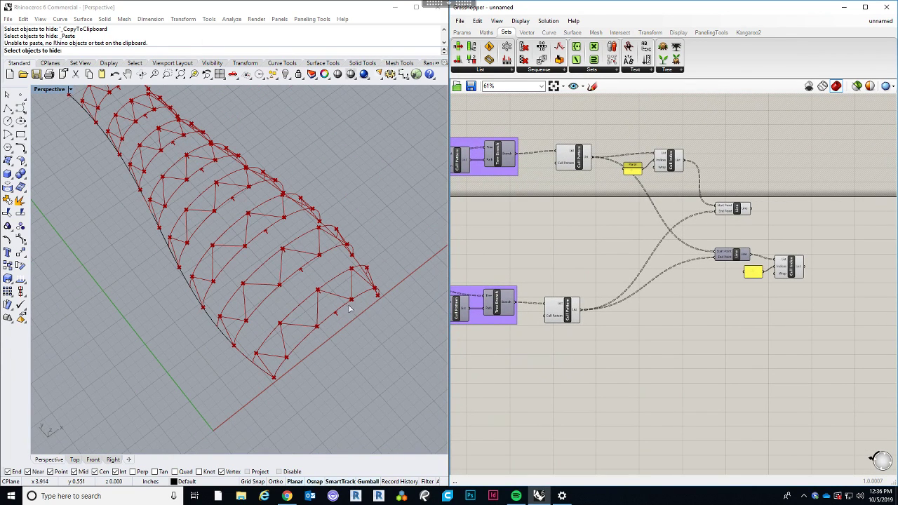
Copy the lower Branch Cull Pattern group and place the copy beyond the lower Line and Cull Index components.
scroll(562, 344, "up", 4)
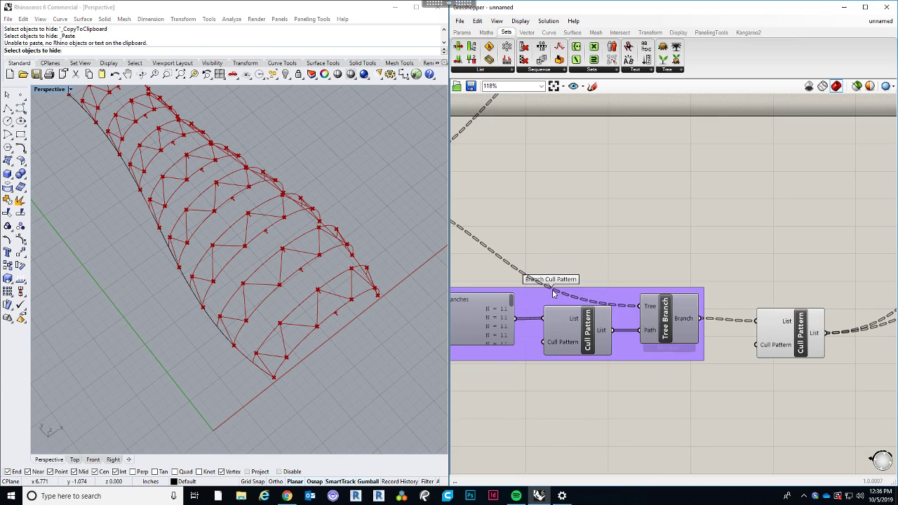
scroll(558, 302, "down", 4)
left_click_drag(618, 347, 502, 284)
scroll(514, 315, "down", 4)
left_click_drag(538, 318, 771, 323)
scroll(718, 311, "up", 10)
scroll(747, 328, "down", 4)
right_click_drag(662, 377, 599, 429)
scroll(641, 307, "up", 2)
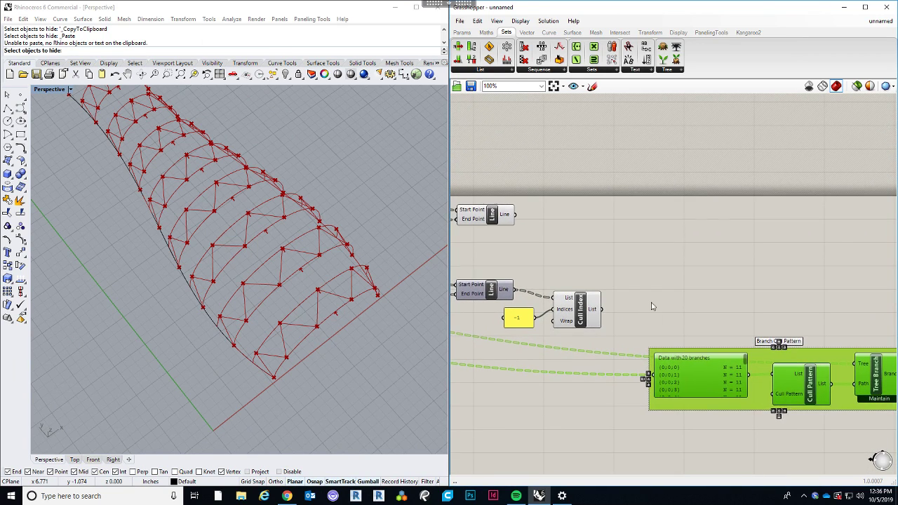
Shift the copied Branch Cull Pattern group closer to the lower Cull Index and deselect it.
left_click(660, 346)
right_click_drag(647, 328, 706, 304)
scroll(704, 304, "down", 3)
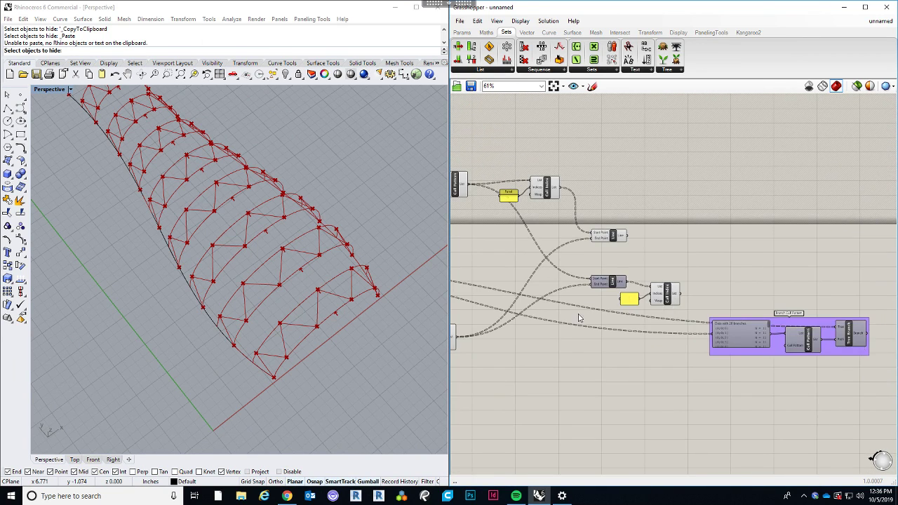
right_click_drag(580, 317, 607, 315)
scroll(604, 316, "up", 1)
scroll(605, 316, "down", 2)
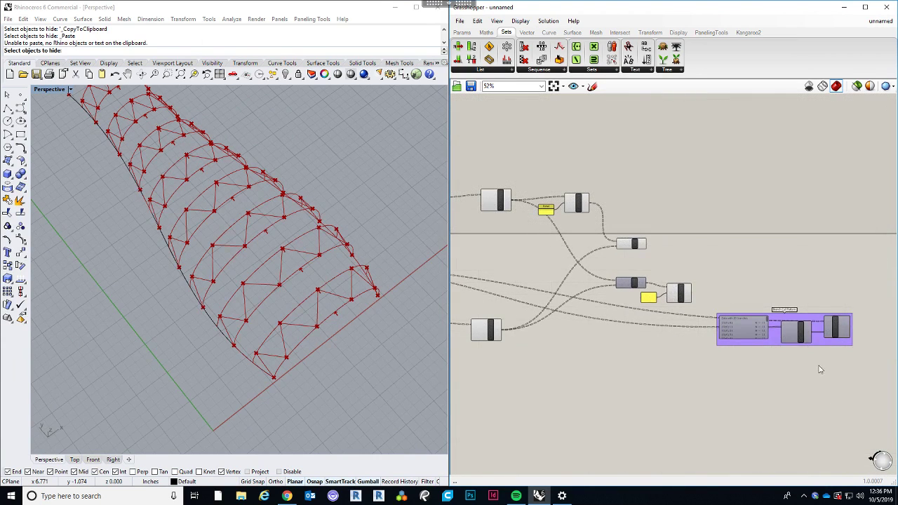
left_click_drag(742, 327, 679, 341)
scroll(602, 315, "up", 1)
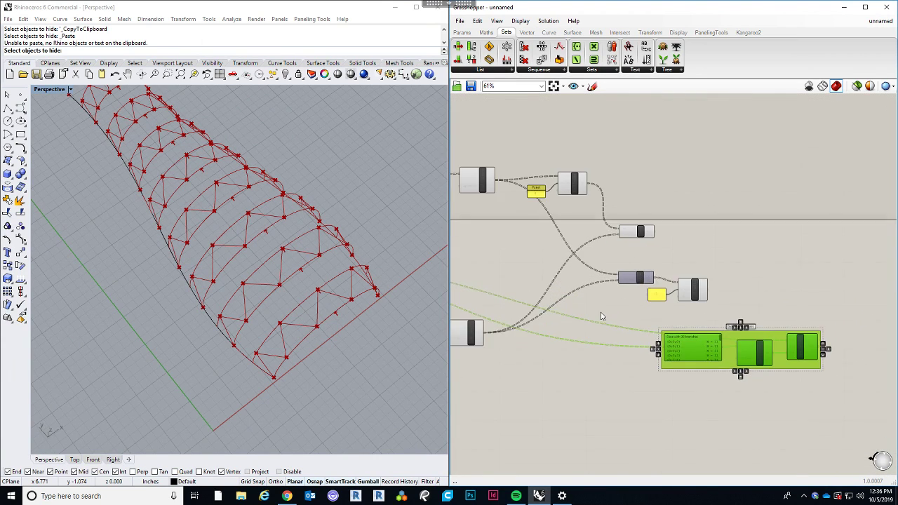
right_click_drag(602, 315, 714, 323)
left_click(606, 250)
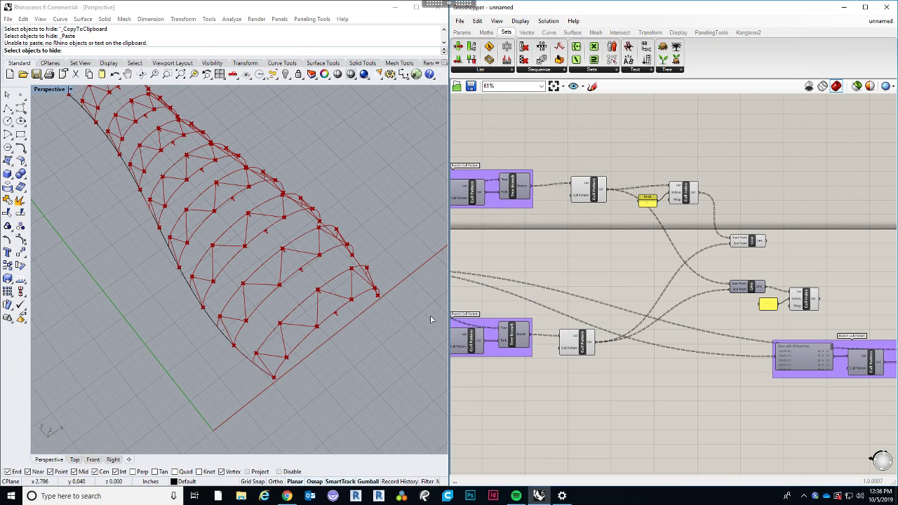
Highlight the points of the lower and upper Cull Patterns, and move the copied group up beyond the upper Cull Index.
left_click(577, 342)
left_click(588, 191)
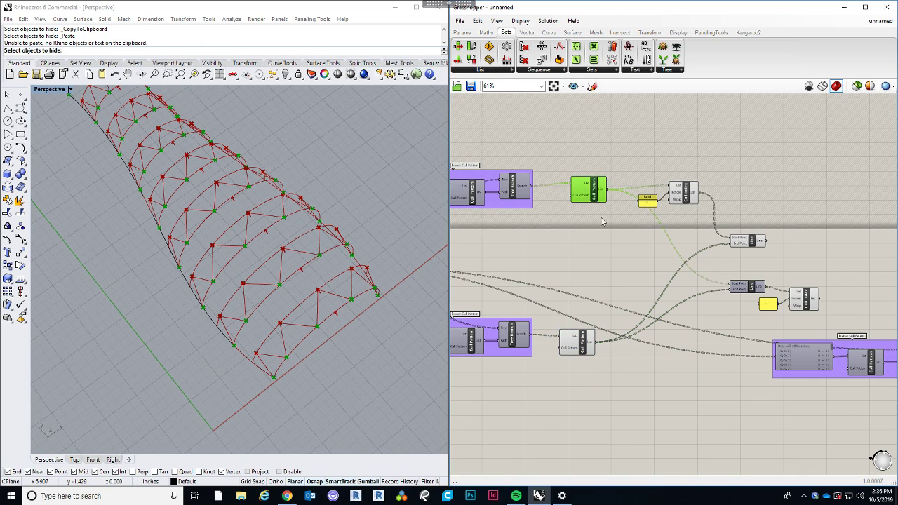
right_click_drag(704, 324, 616, 333)
left_click_drag(793, 405, 678, 343)
left_click_drag(726, 376, 679, 161)
scroll(523, 168, "up", 3)
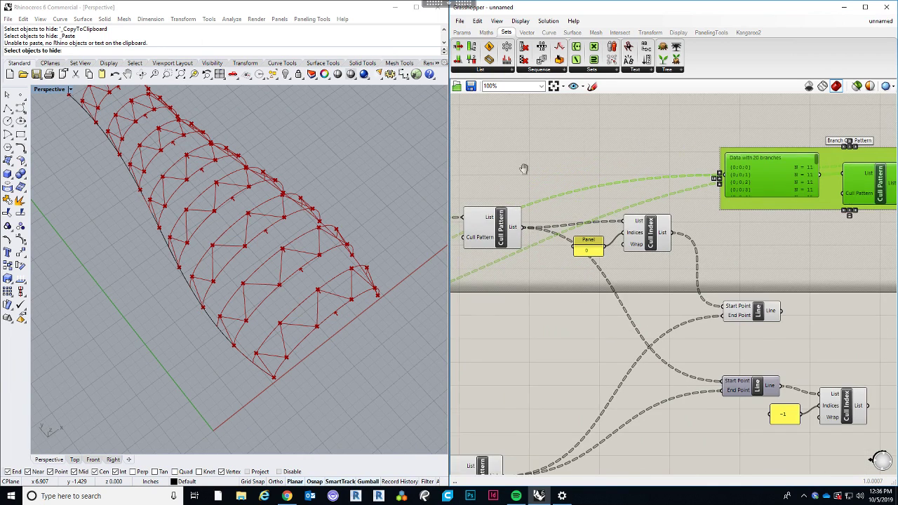
right_click_drag(524, 168, 575, 181)
Connect the upper Cull Pattern's list output to the copied group's Param Viewer and to the Tree input of its Tree Branch.
left_click(537, 242)
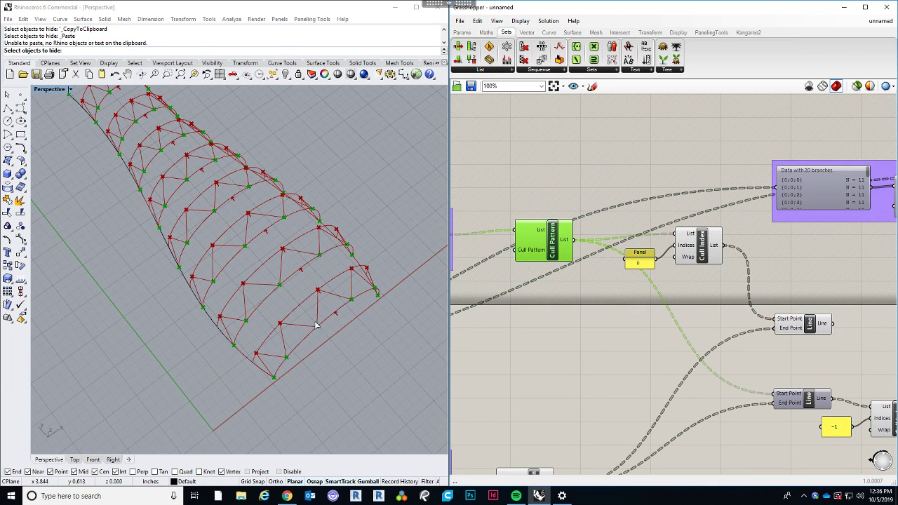
right_click_drag(609, 243, 530, 288)
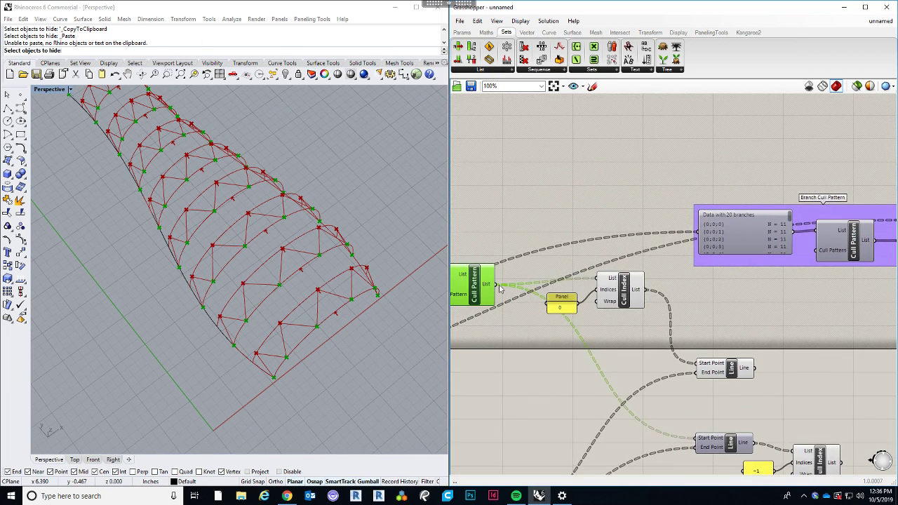
left_click_drag(500, 288, 701, 242)
right_click_drag(583, 272, 561, 286)
scroll(477, 303, "down", 3)
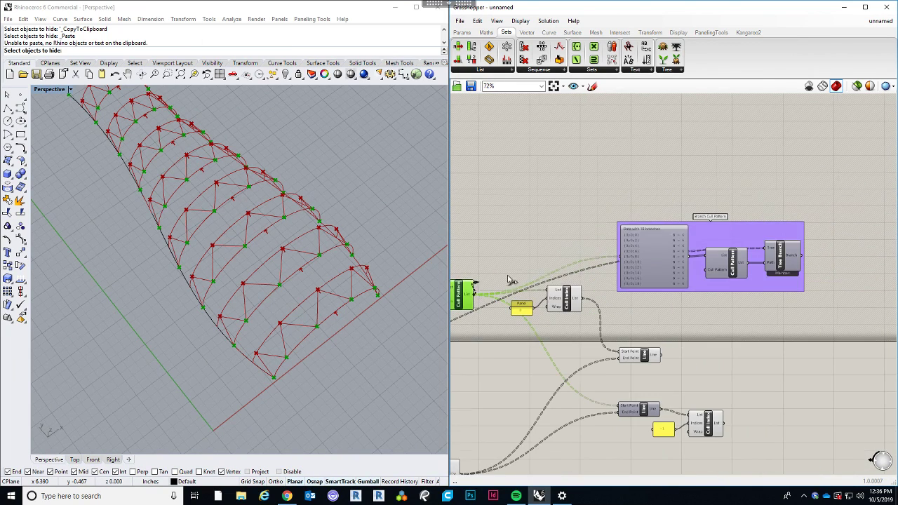
left_click_drag(475, 295, 779, 251)
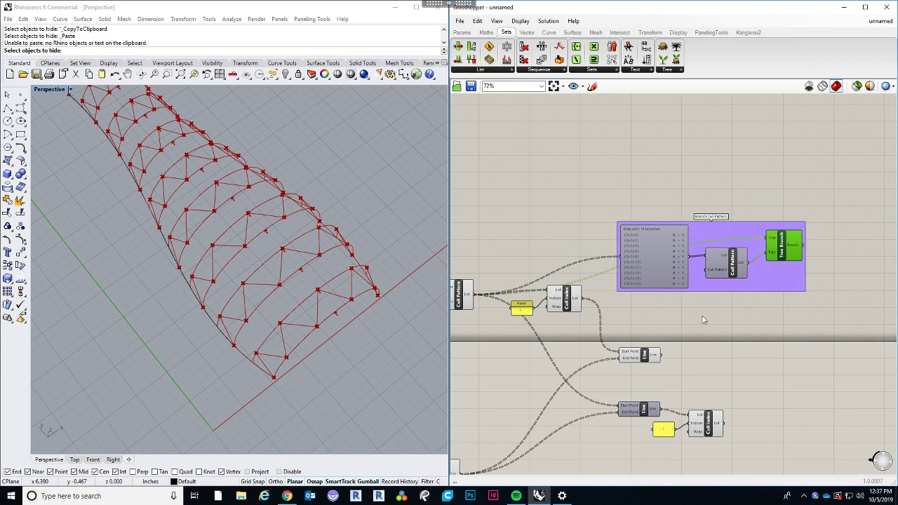
Replace the copied group's Cull Pattern with a Cull Index and feed its List input from the Param Viewer.
right_click_drag(725, 324, 713, 329)
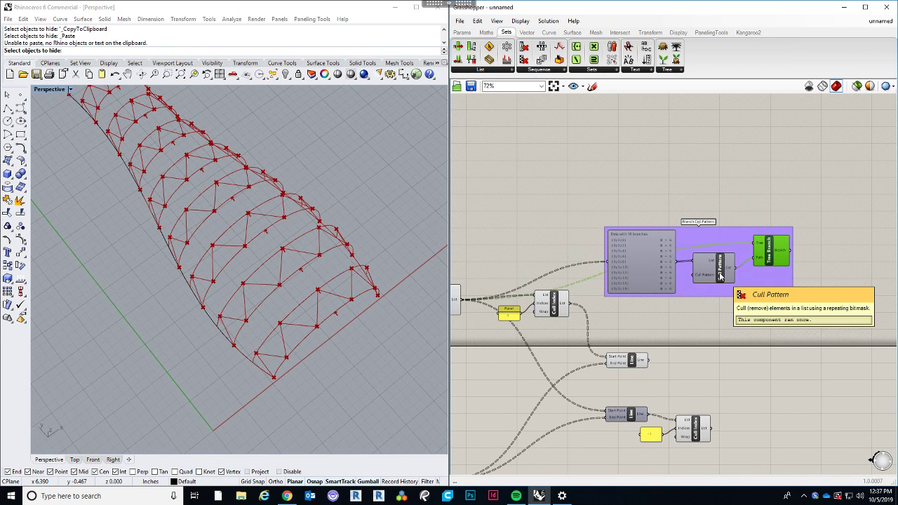
scroll(719, 278, "up", 3)
left_click(719, 277)
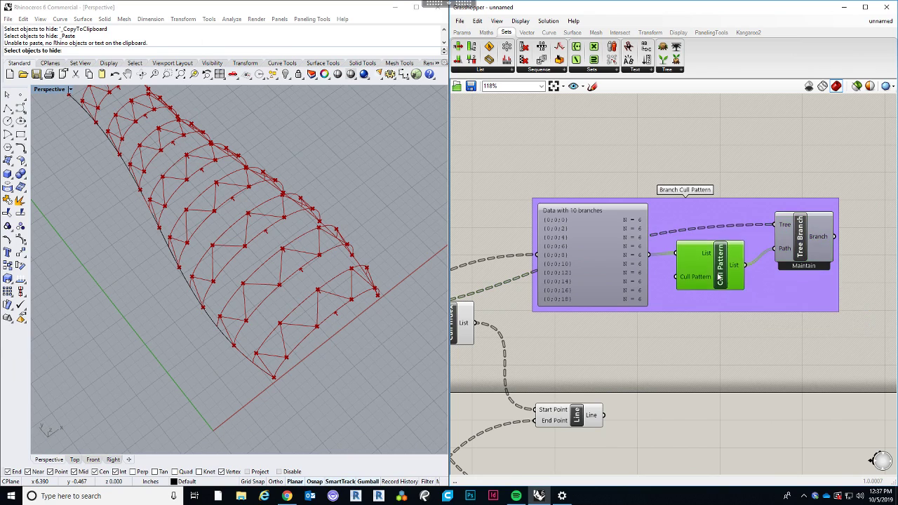
key("Delete")
double_click(705, 275)
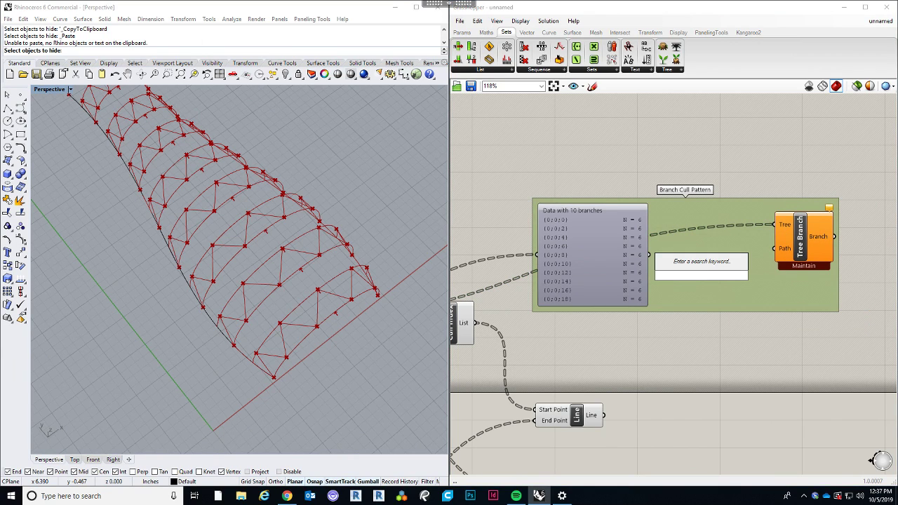
type("cull")
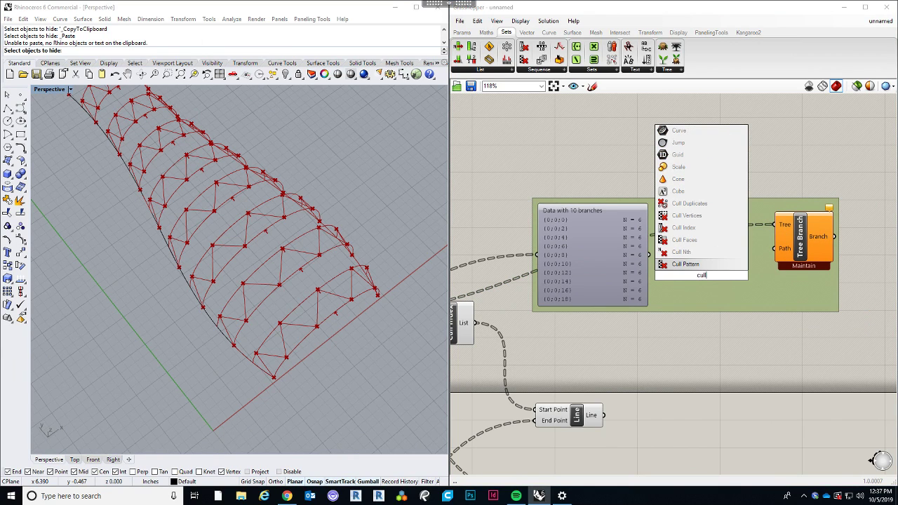
left_click(695, 228)
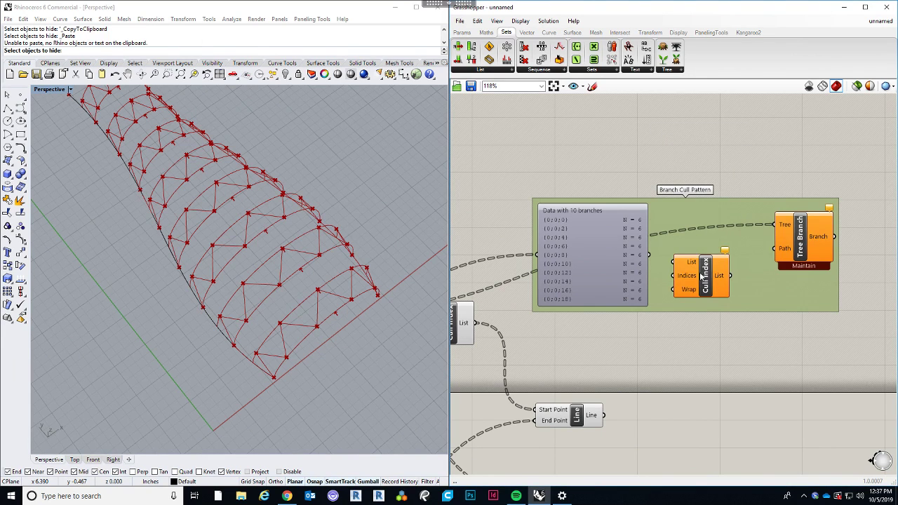
left_click_drag(702, 277, 707, 275)
left_click_drag(650, 255, 680, 261)
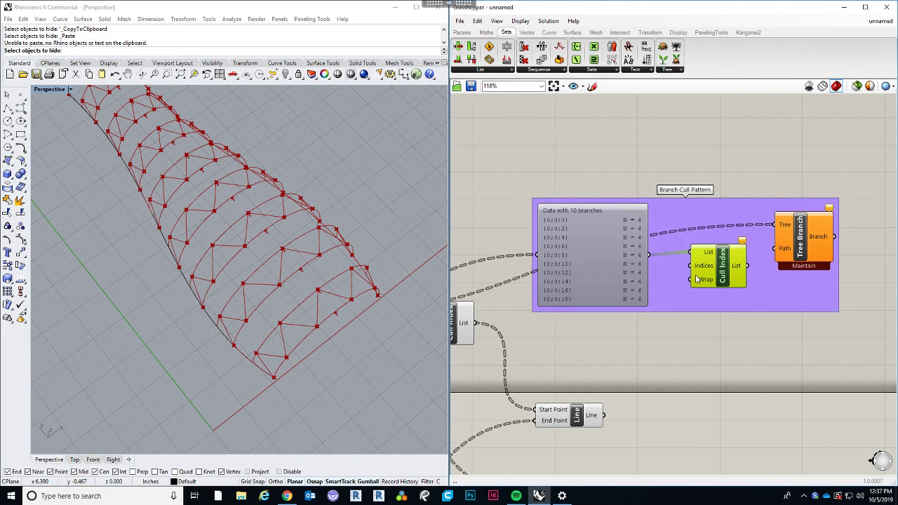
Copy the panel containing 0 into the group and connect it to the new Cull Index's Indices input.
scroll(723, 282, "down", 3)
scroll(767, 407, "up", 2)
right_click_drag(767, 407, 864, 424)
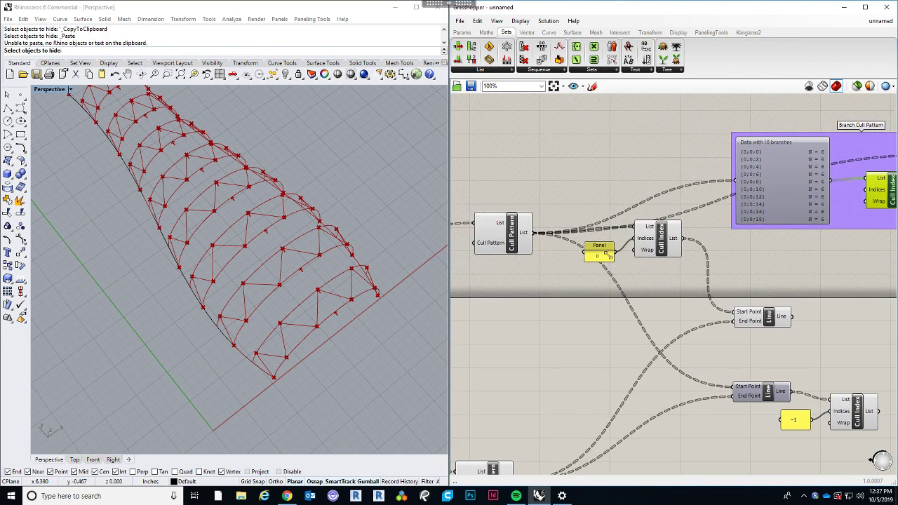
left_click(608, 258)
key("ctrl+c")
key("ctrl+v")
scroll(733, 241, "down", 3)
left_click_drag(607, 259, 726, 266)
scroll(786, 213, "up", 4)
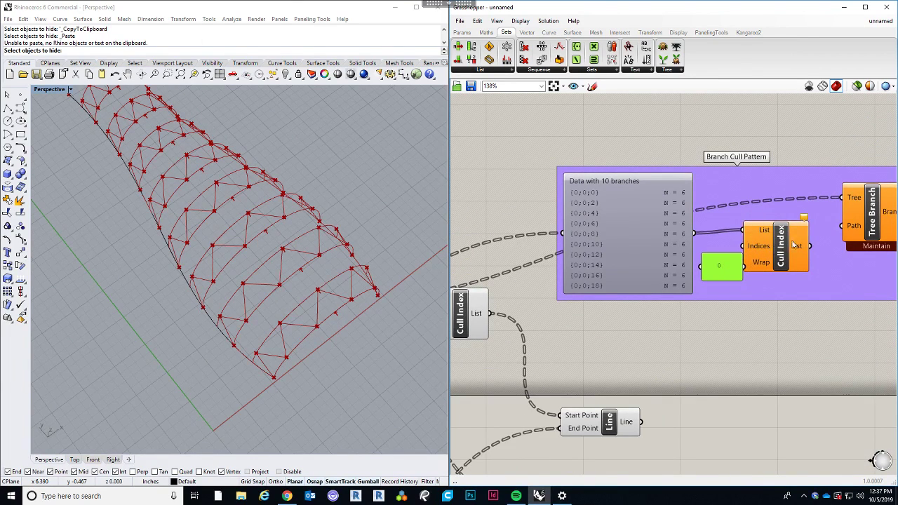
left_click_drag(777, 250, 791, 242)
mouse_move(742, 266)
left_mouse_down()
mouse_move(765, 267)
mouse_move(735, 266)
mouse_move(756, 238)
mouse_move(724, 256)
left_mouse_up()
Connect the new Cull Index's list output to the Tree Branch's Path input and select the Tree Branch.
right_click_drag(792, 248, 737, 260)
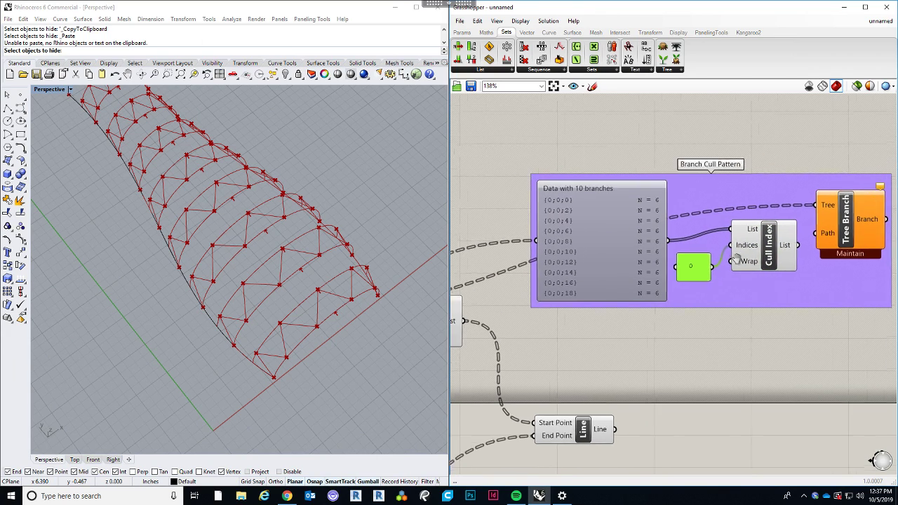
left_click_drag(770, 251, 798, 236)
left_click(801, 239)
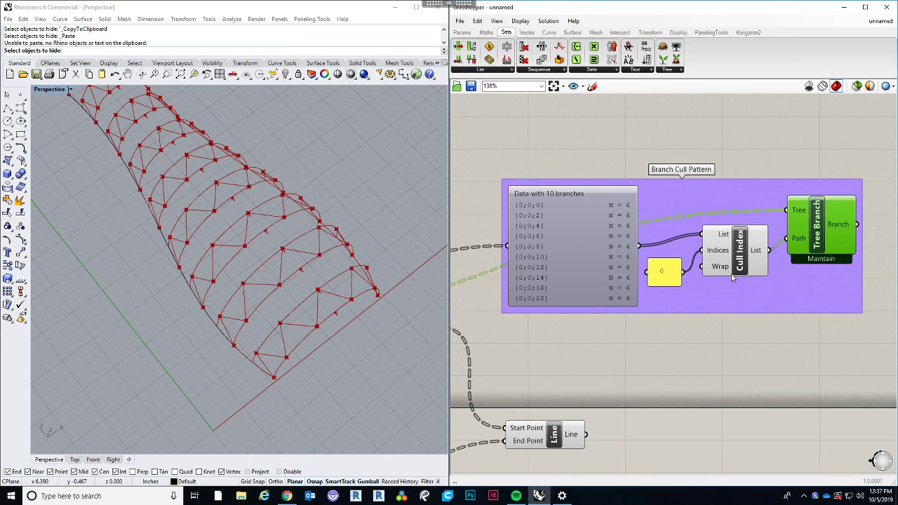
Turn on the preview of the new Tree Branch and inspect its highlighted points from several angles.
scroll(842, 319, "down", 3)
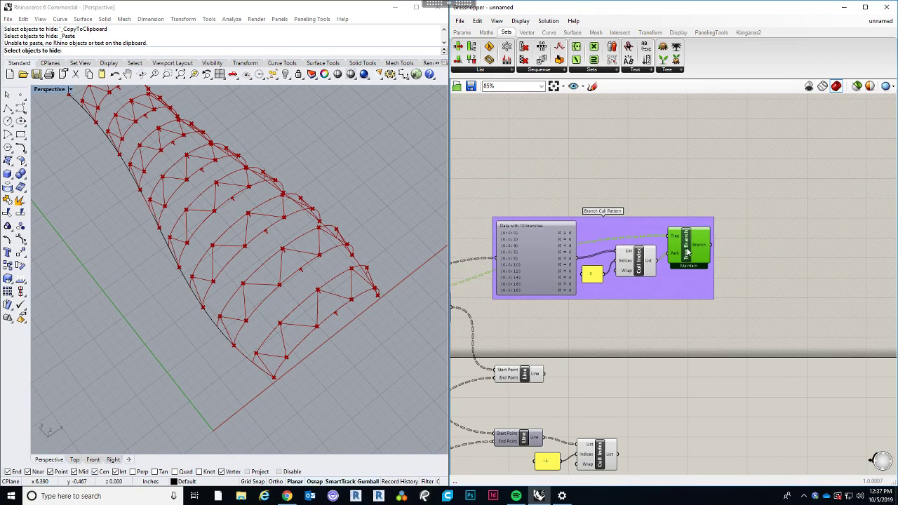
right_click(689, 251)
left_click(709, 266)
left_click(333, 325)
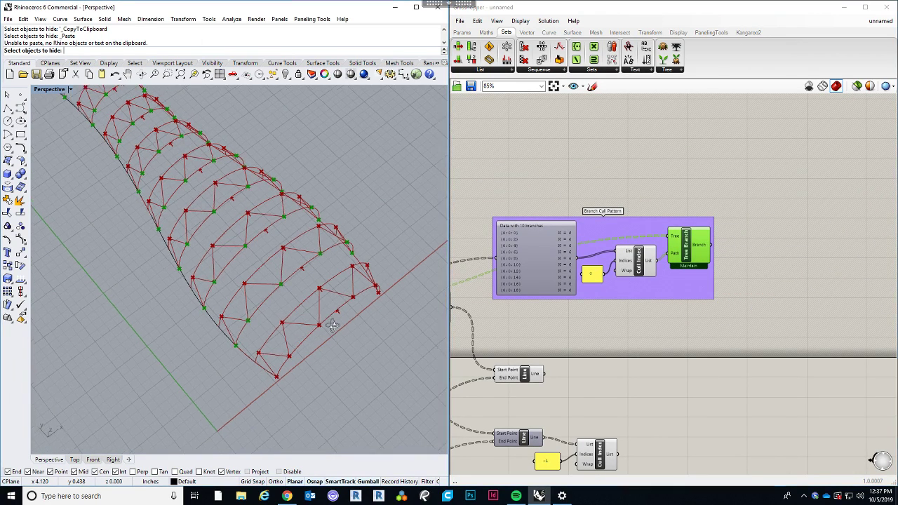
right_click_drag(332, 325, 295, 365)
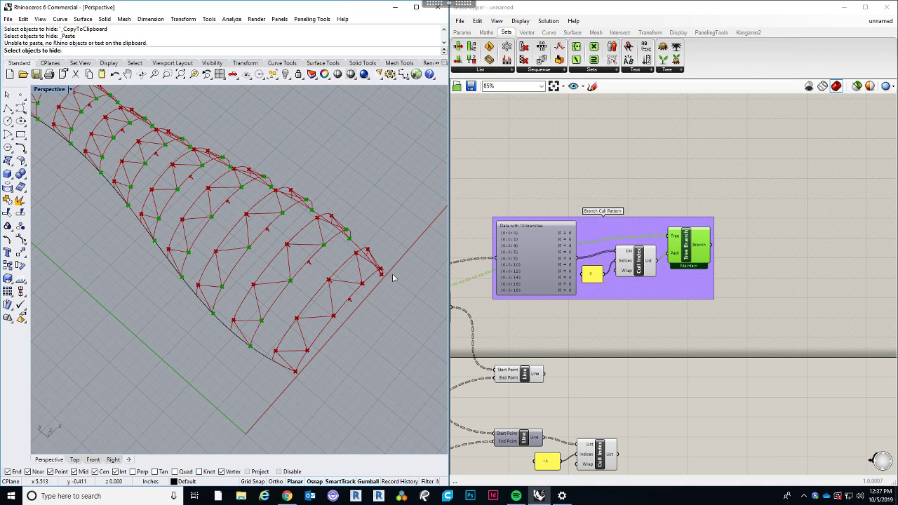
right_click_drag(299, 379, 295, 335)
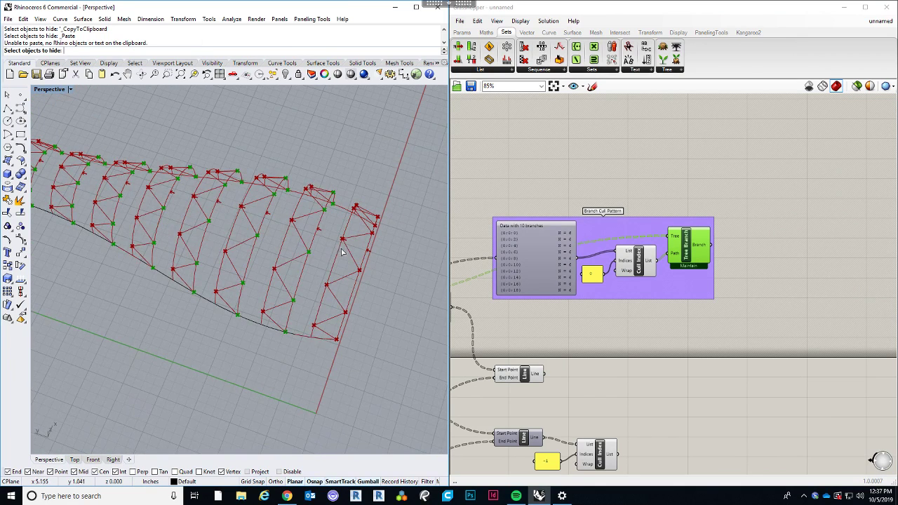
right_click_drag(300, 281, 281, 309)
Space the Tree Branch and Cull Index slightly farther apart in the copied group and select the whole group.
left_click_drag(687, 246, 696, 249)
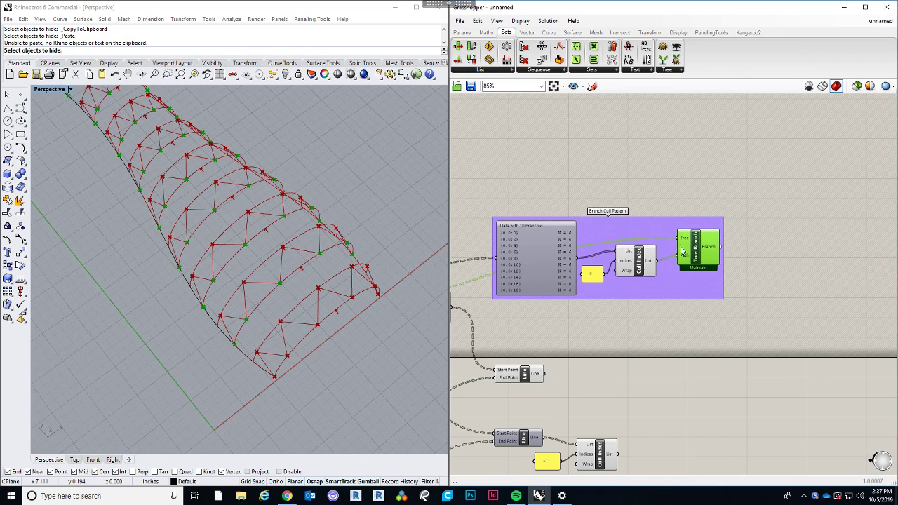
left_click_drag(638, 261, 639, 268)
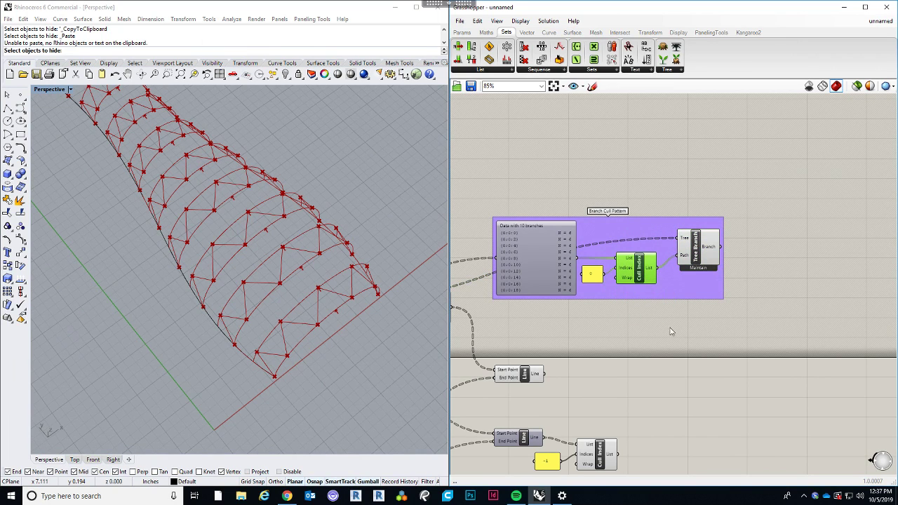
right_click_drag(640, 323, 654, 304)
scroll(654, 242, "up", 1)
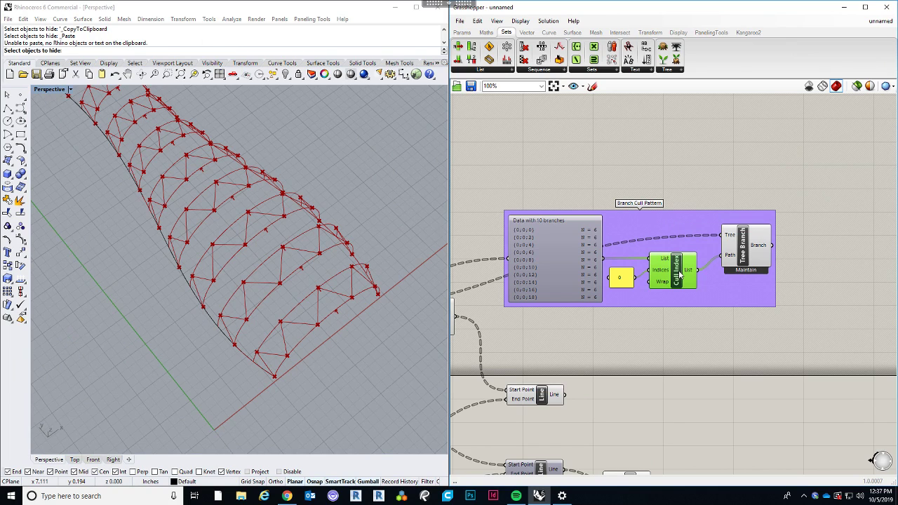
left_click_drag(790, 342, 682, 250)
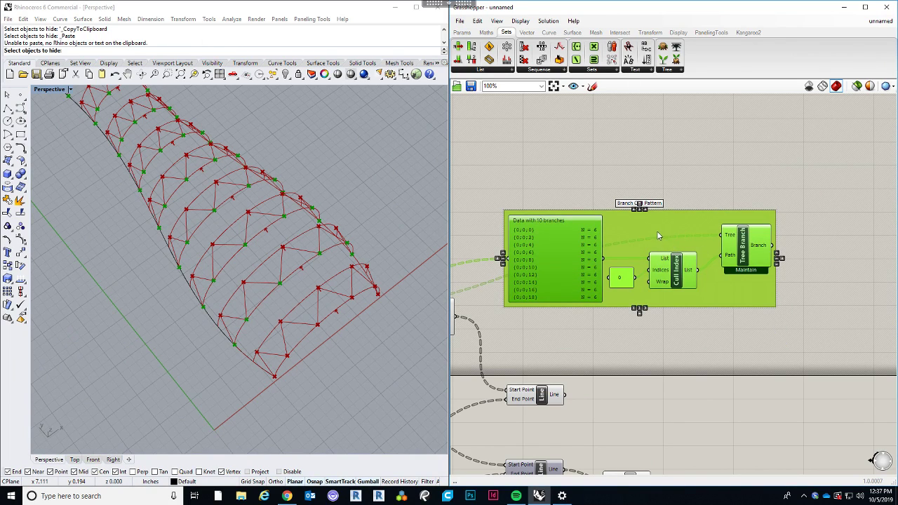
Add the new Cull Index and its 0 panel to the upper Branch Cull Pattern group and nudge them slightly within it.
middle_click(657, 231)
left_click(661, 212)
left_click(704, 334)
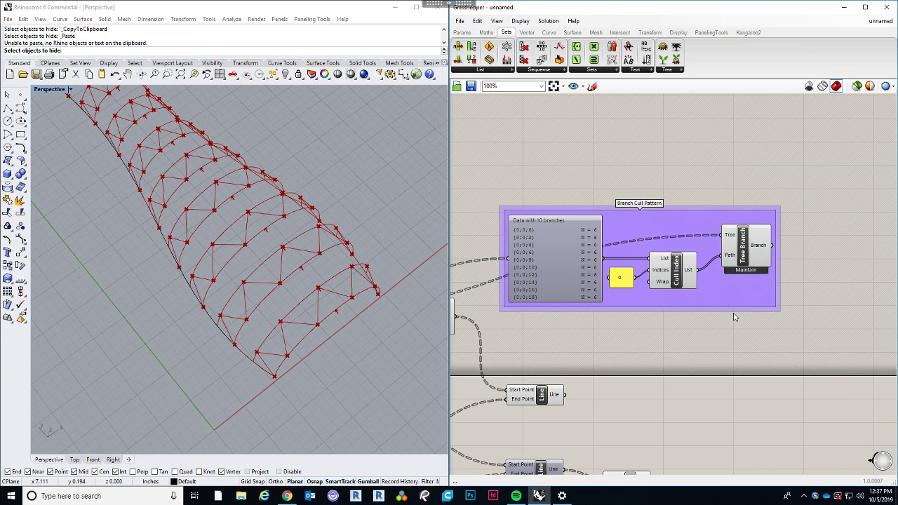
left_click(681, 272)
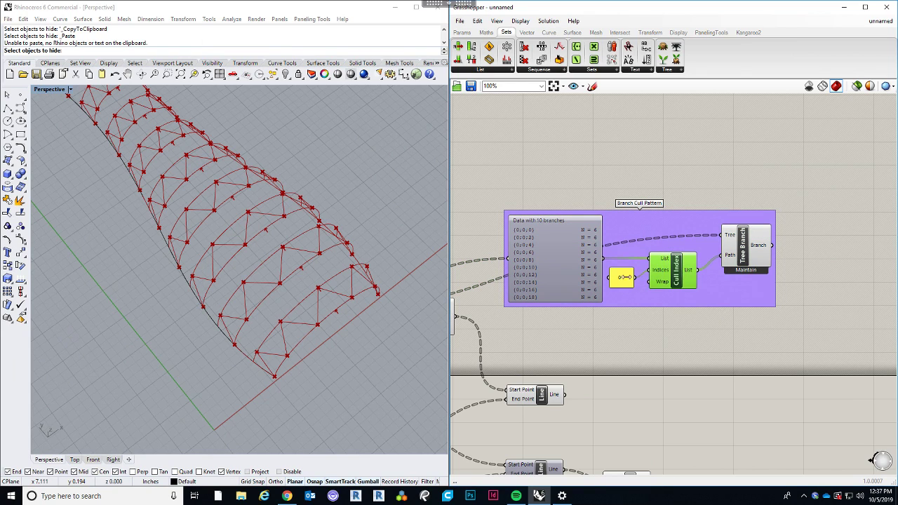
left_click(626, 284, "shift")
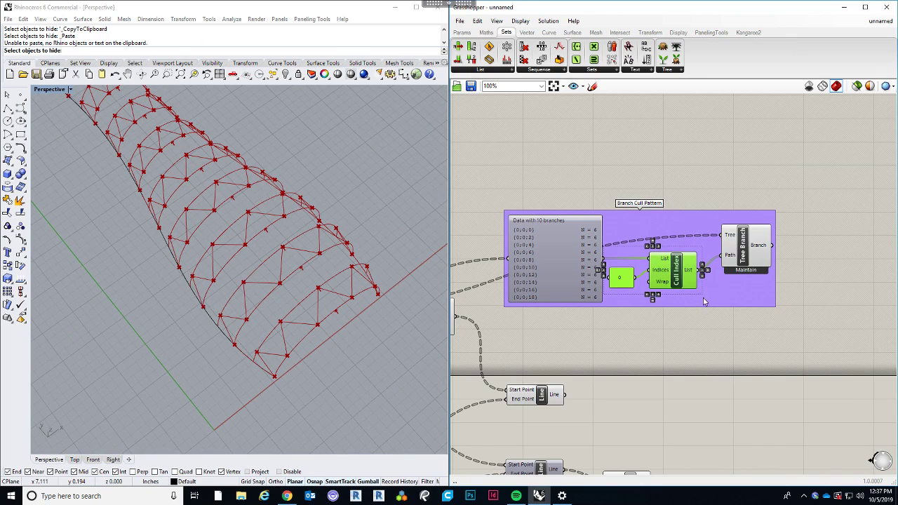
left_click(727, 301, "shift")
right_click(722, 299)
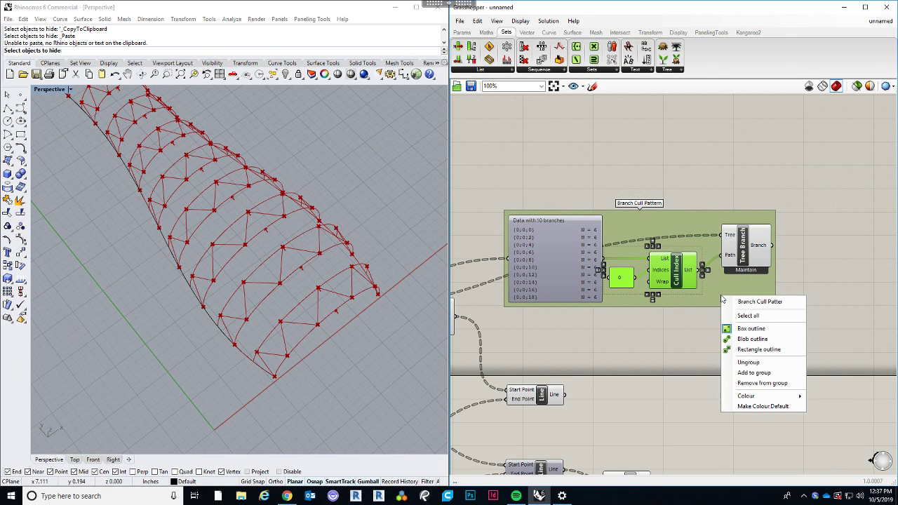
left_click(756, 375)
mouse_move(677, 270)
left_mouse_down()
mouse_move(684, 315)
mouse_move(681, 216)
mouse_move(694, 281)
mouse_move(691, 259)
mouse_move(684, 265)
left_mouse_up()
left_click(678, 307)
Compare the points highlighted by the upper group's Tree Branch with those of the lower Cull Pattern along neighbouring strips.
scroll(678, 307, "down", 3)
scroll(695, 337, "up", 2)
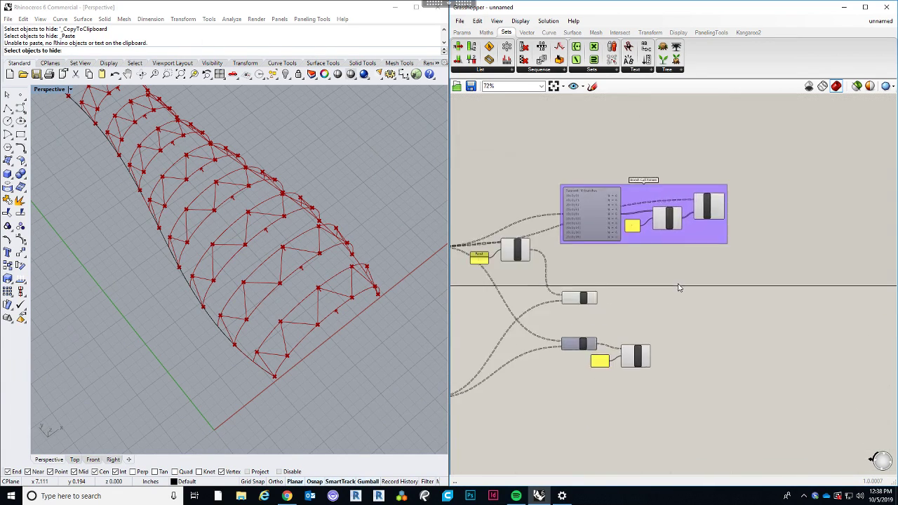
left_click(717, 190)
scroll(838, 251, "down", 3)
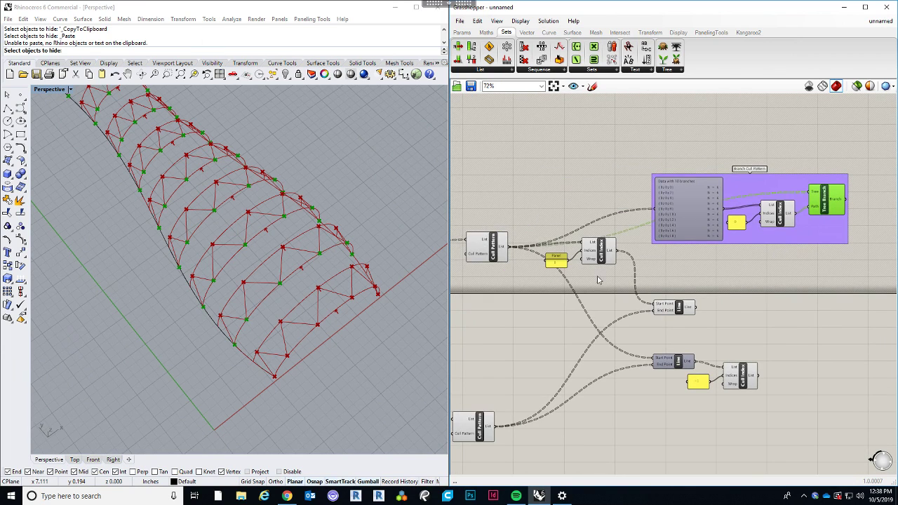
scroll(599, 275, "up", 3)
right_click_drag(675, 311, 570, 297)
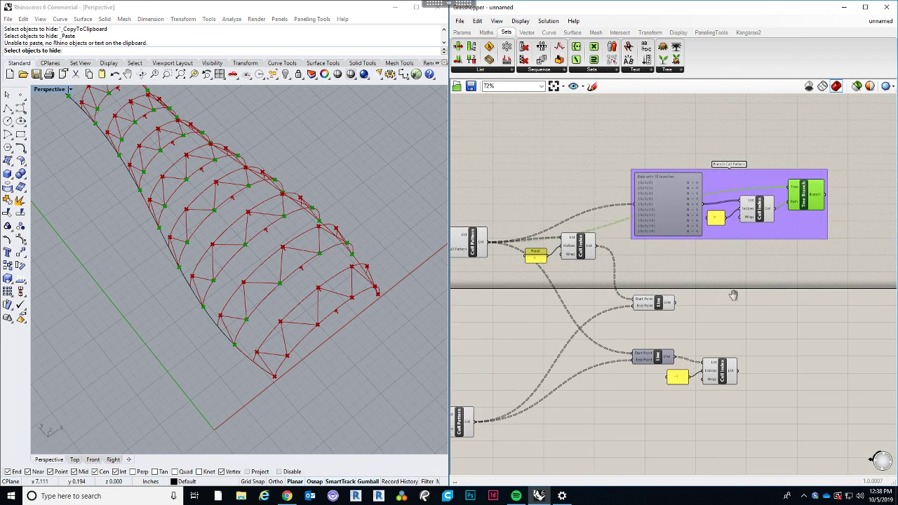
mouse_move(751, 307)
right_mouse_down()
mouse_move(580, 270)
mouse_move(670, 289)
right_mouse_up()
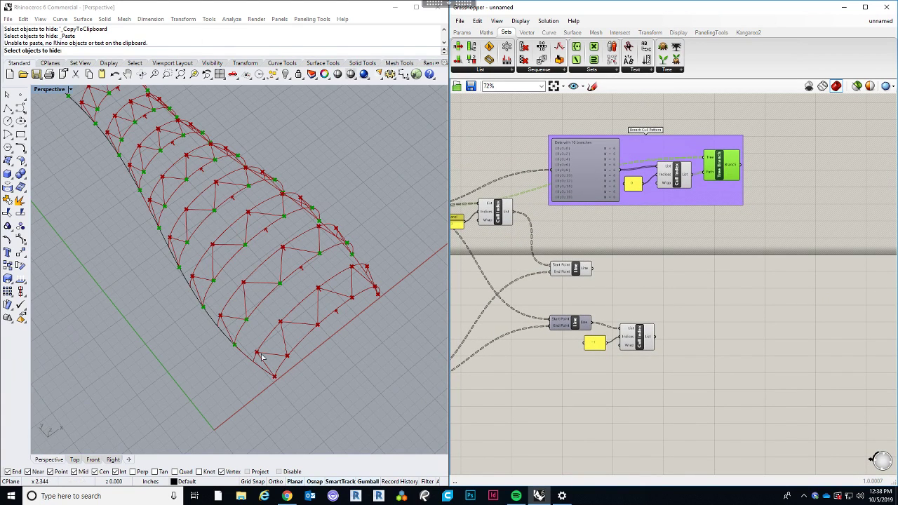
mouse_move(534, 335)
right_mouse_down()
mouse_move(593, 292)
mouse_move(570, 315)
right_mouse_up()
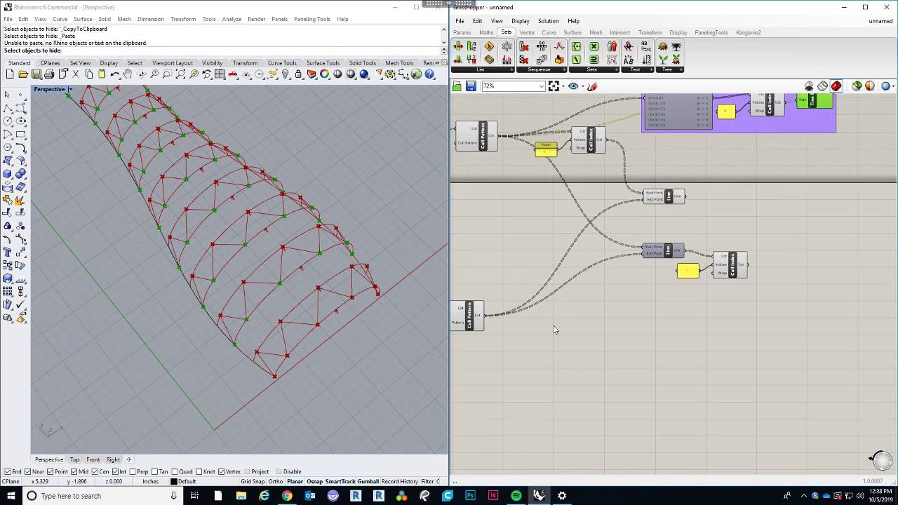
left_click(469, 324)
right_click_drag(459, 324, 485, 326)
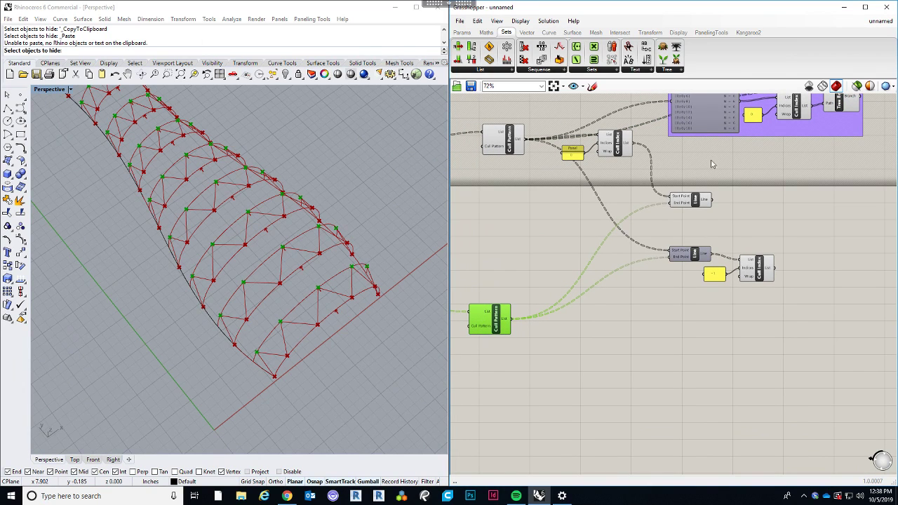
left_click(835, 105)
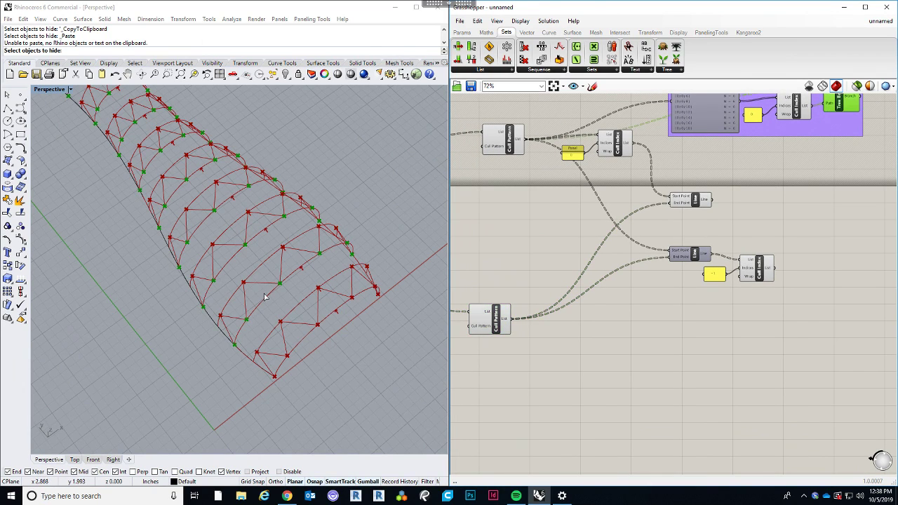
right_click_drag(759, 236, 679, 247)
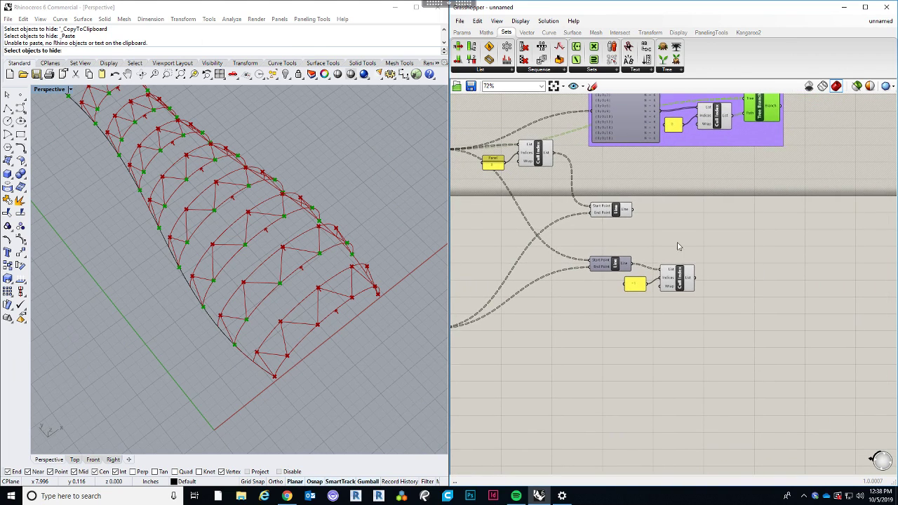
Duplicate the upper Line component with its wires and place the copy just beyond and below the Branch Cull Pattern group.
left_click(613, 212)
key("ctrl+c")
key("ctrl+v")
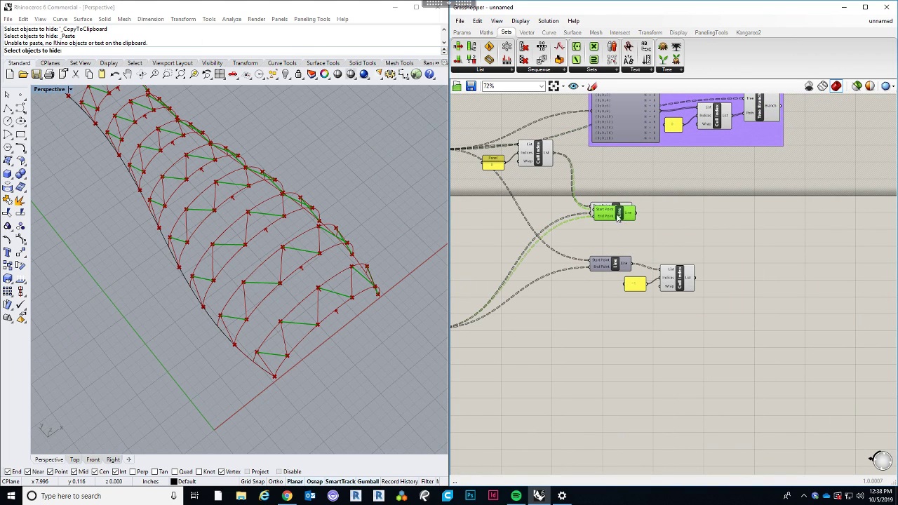
left_click_drag(614, 214, 849, 215)
scroll(826, 200, "down", 1)
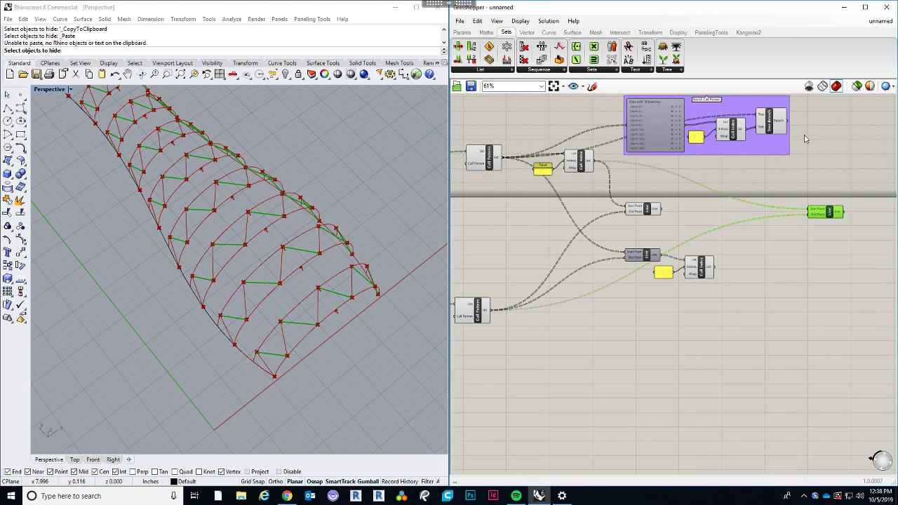
Connect the Tree Branch output to the rightmost Line's start point, then reposition that Line and the lower Cull Pattern on the canvas.
left_click_drag(789, 124, 809, 209)
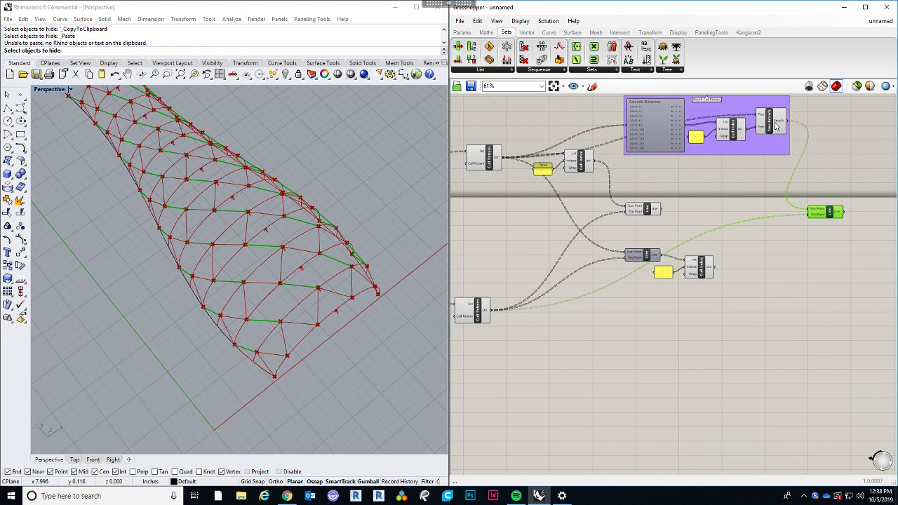
left_click(776, 126)
right_click_drag(746, 282, 763, 270)
left_click(763, 270)
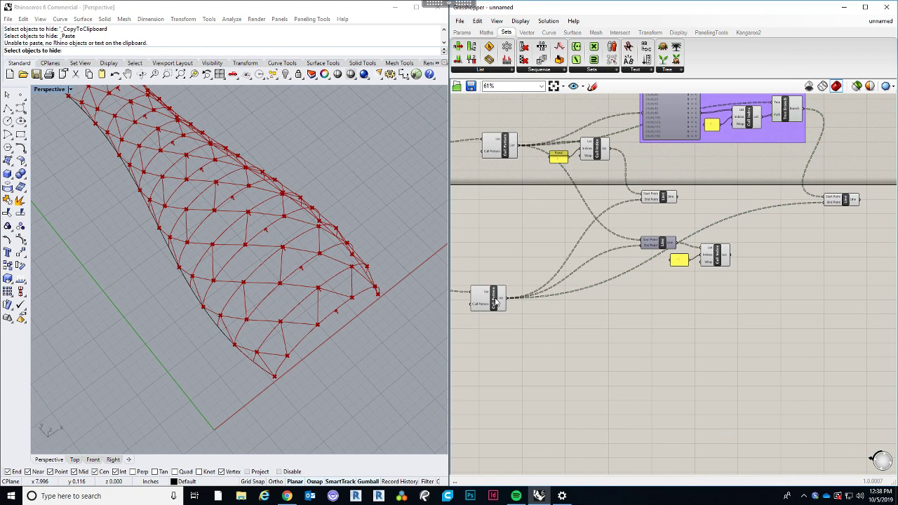
left_click_drag(496, 300, 517, 303)
left_click(568, 340)
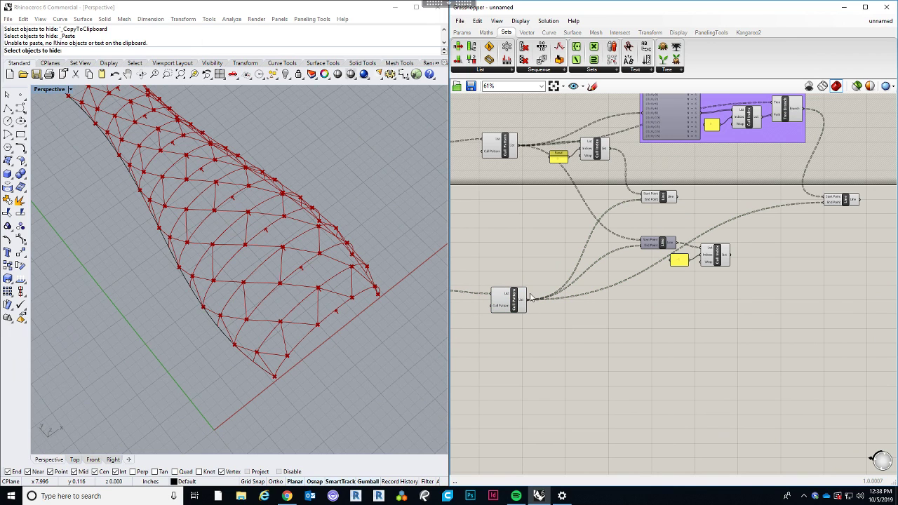
right_click_drag(821, 228, 769, 221)
left_click_drag(795, 196, 805, 185)
Duplicate the Cull Index with its -1 panel beside the rightmost Line and connect that Line's output to the copy's List input.
right_click_drag(273, 357, 270, 310)
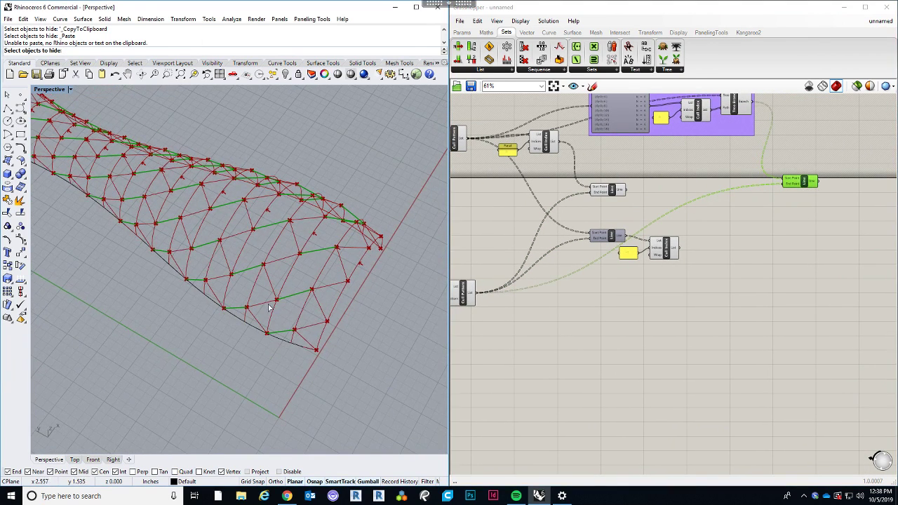
right_click_drag(307, 284, 169, 243)
scroll(170, 244, "up", 3)
scroll(253, 363, "up", 3)
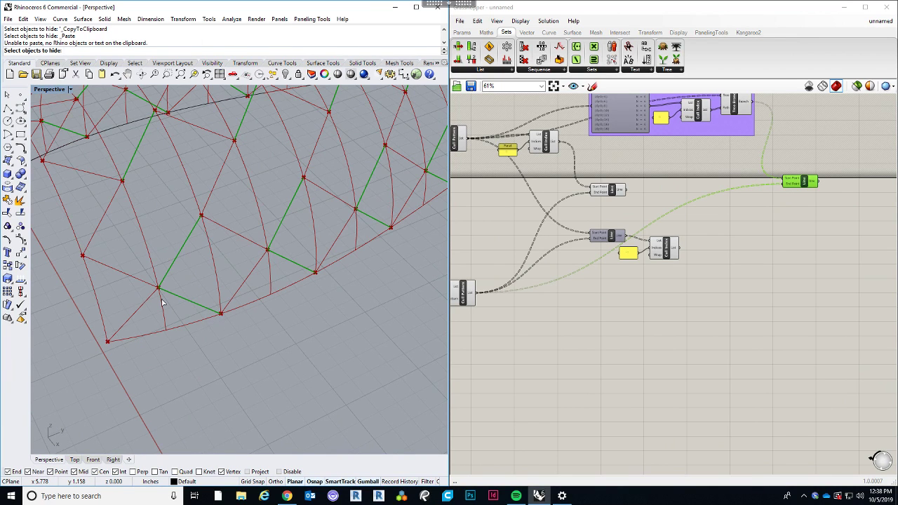
scroll(223, 340, "down", 6)
scroll(223, 340, "up", 2)
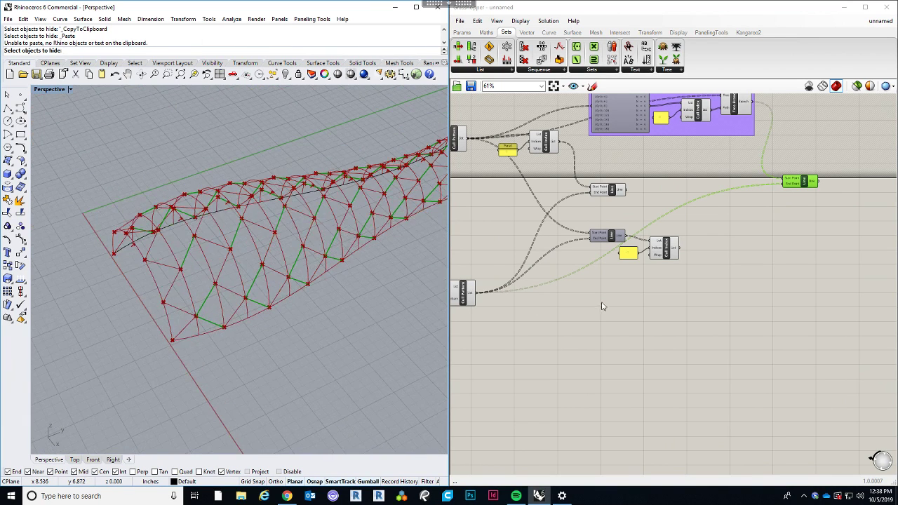
right_click_drag(650, 262, 568, 279)
scroll(569, 283, "up", 3)
left_click_drag(627, 316, 507, 253)
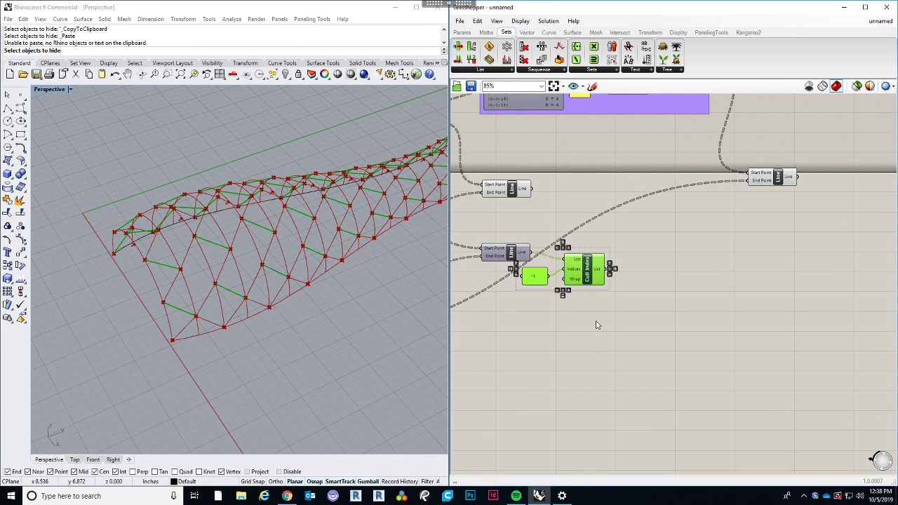
left_click_drag(595, 277, 848, 203, "alt")
left_click_drag(801, 179, 852, 191)
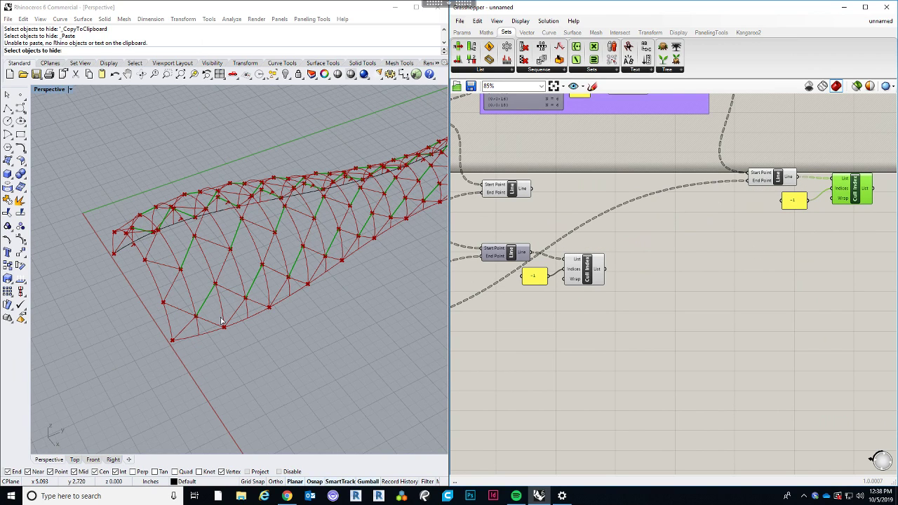
Turn off the preview of the Line component that feeds the duplicated Cull Index.
scroll(211, 315, "up", 5)
left_click(777, 179)
right_click(777, 179)
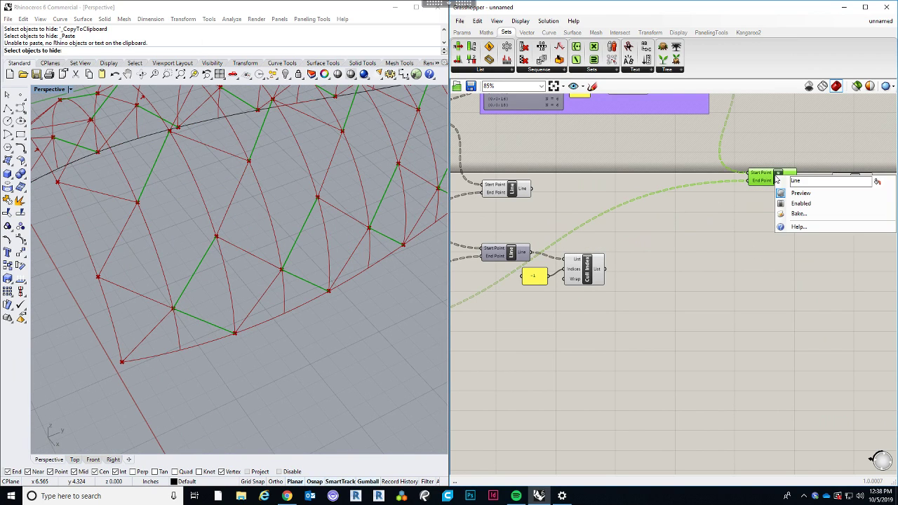
left_click(803, 193)
left_click(726, 289)
scroll(726, 288, "down", 2)
scroll(726, 288, "down", 1)
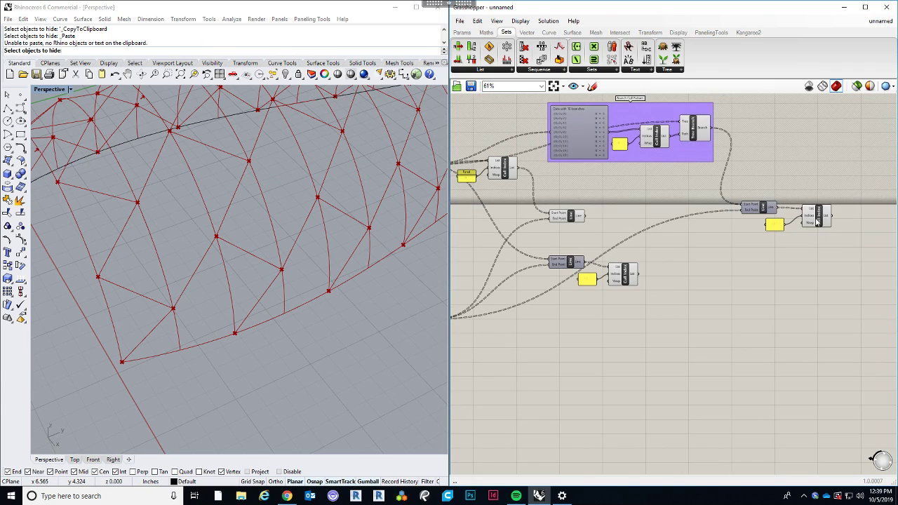
Examine the lines kept by the duplicated Cull Index against its source Line along the tube's edge.
left_click(819, 218)
scroll(229, 334, "down", 5)
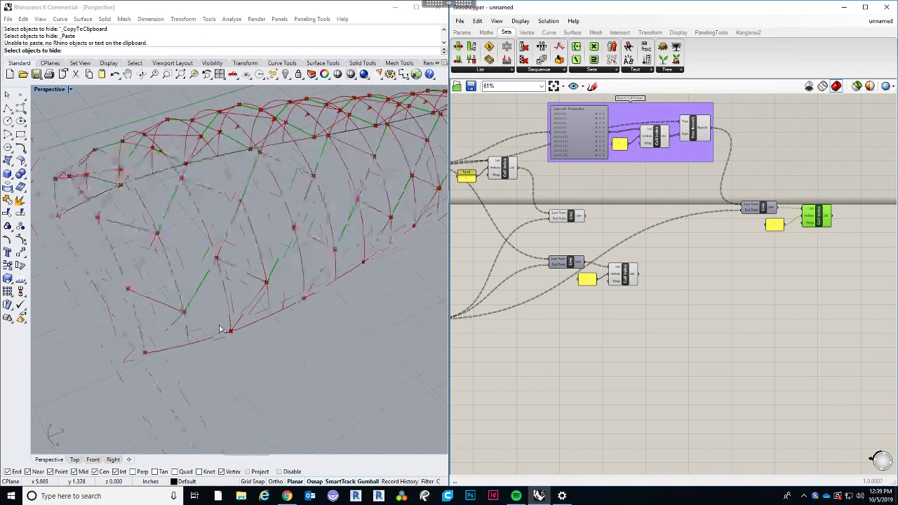
right_click_drag(220, 330, 258, 353)
left_click(624, 343)
right_click_drag(626, 344, 659, 352)
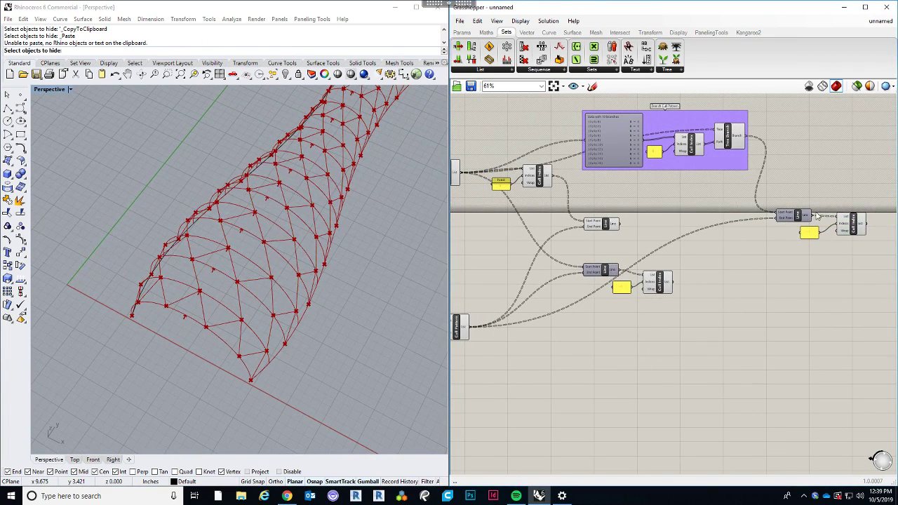
left_click(854, 223)
right_click_drag(716, 237, 735, 248)
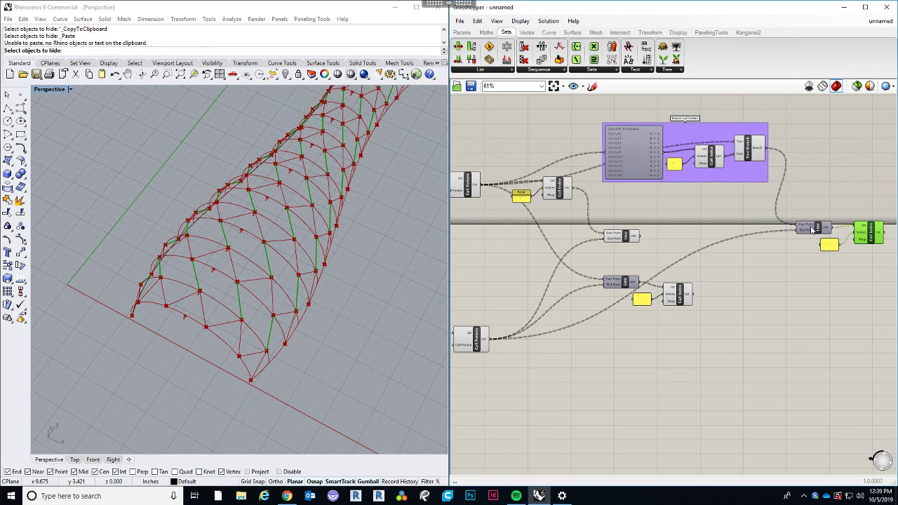
right_click_drag(797, 236, 746, 259)
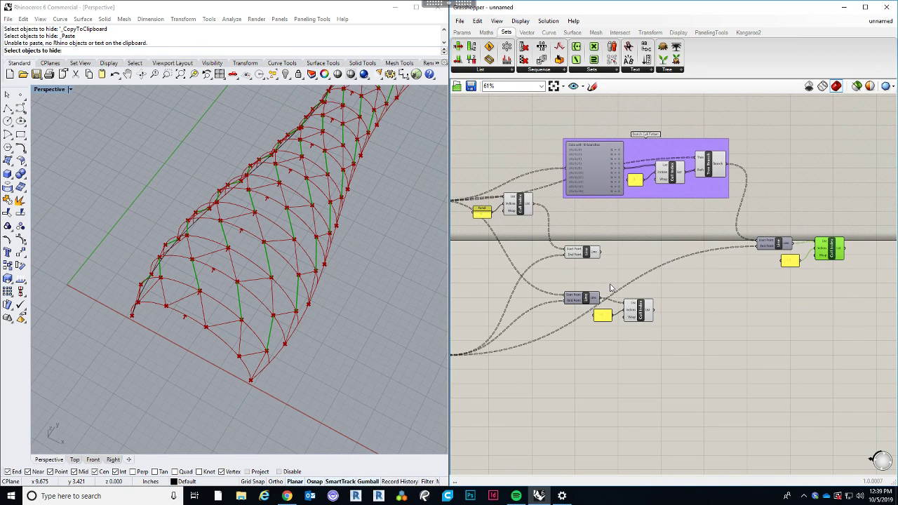
left_click(774, 244)
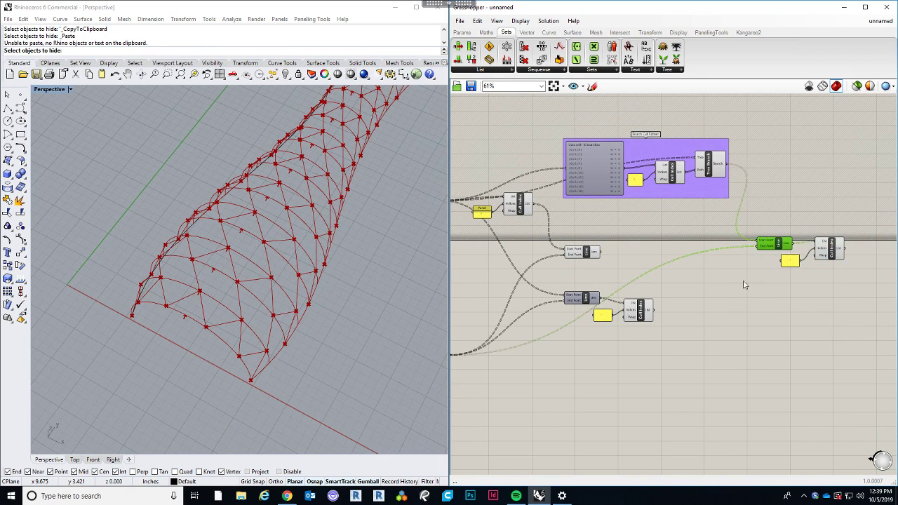
right_click_drag(630, 262, 696, 259)
right_click_drag(210, 336, 291, 342)
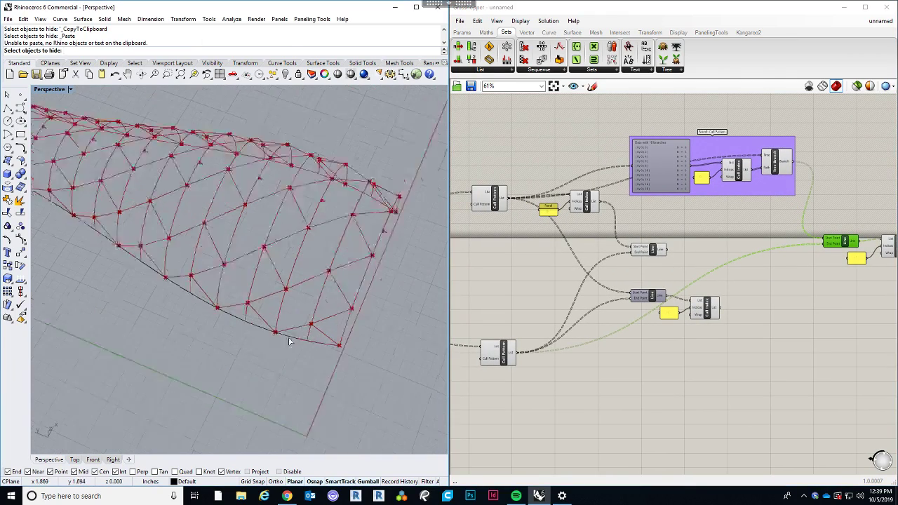
scroll(289, 342, "up", 5)
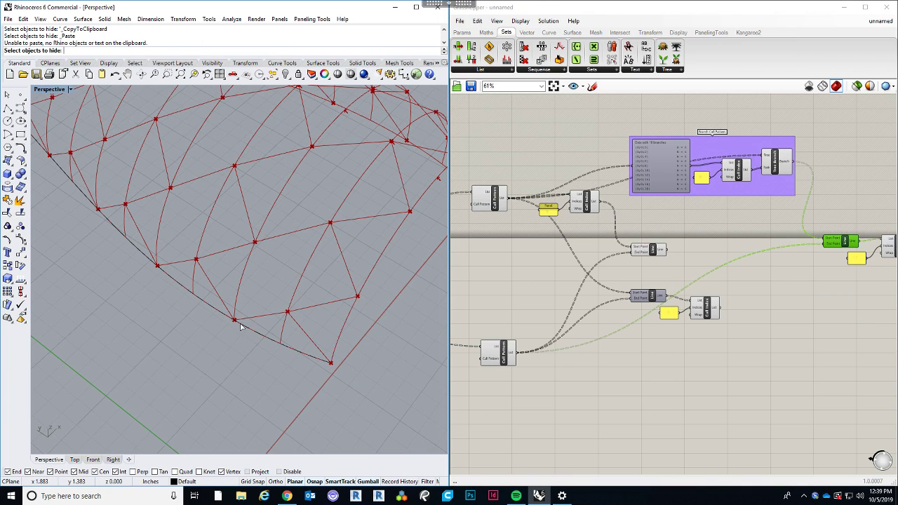
Highlight the point outputs of the lower Cull Pattern and the Tree Branch to compare their positions on the tube.
left_click(500, 353)
right_click_drag(518, 245, 511, 246)
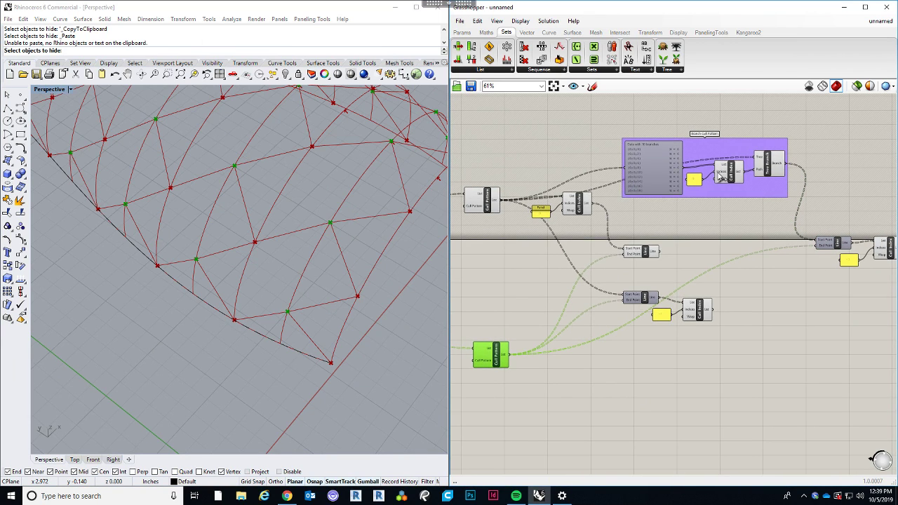
right_click_drag(721, 177, 580, 184)
left_click(638, 174)
right_click_drag(688, 165, 667, 172)
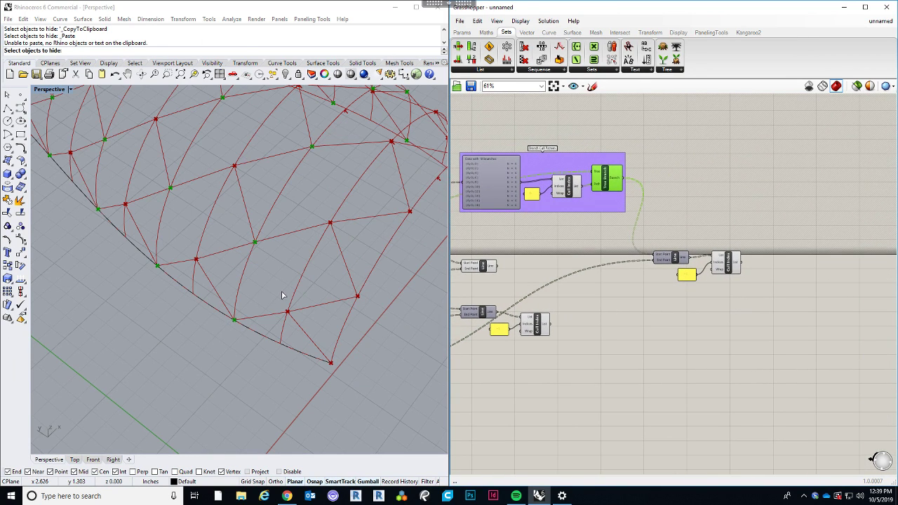
scroll(232, 361, "down", 7)
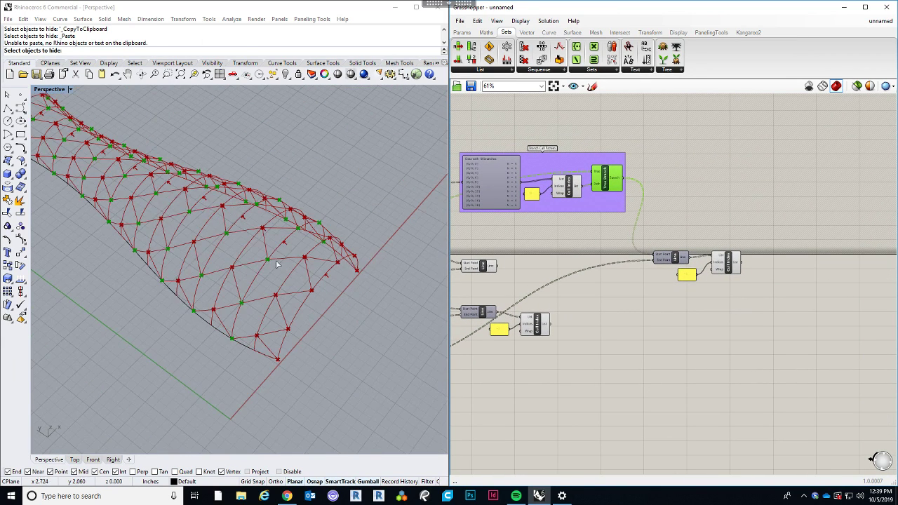
scroll(258, 351, "up", 9)
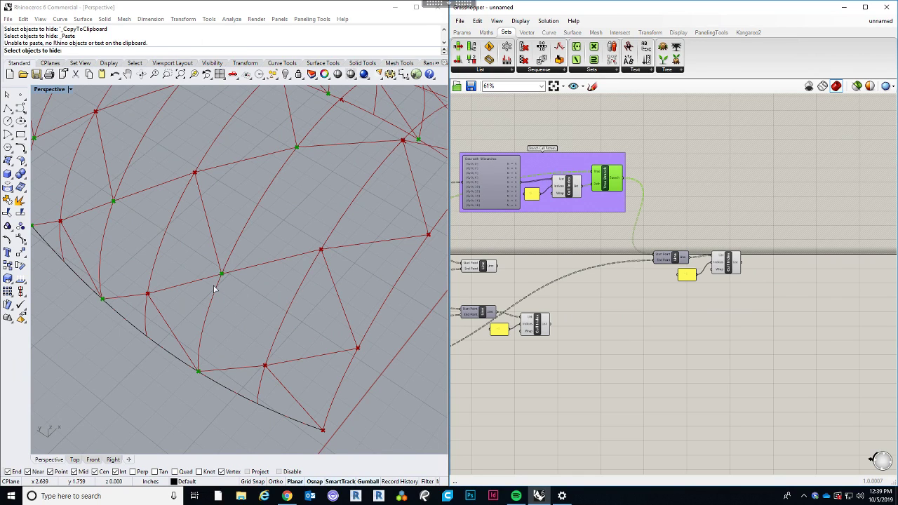
right_click_drag(214, 289, 274, 333)
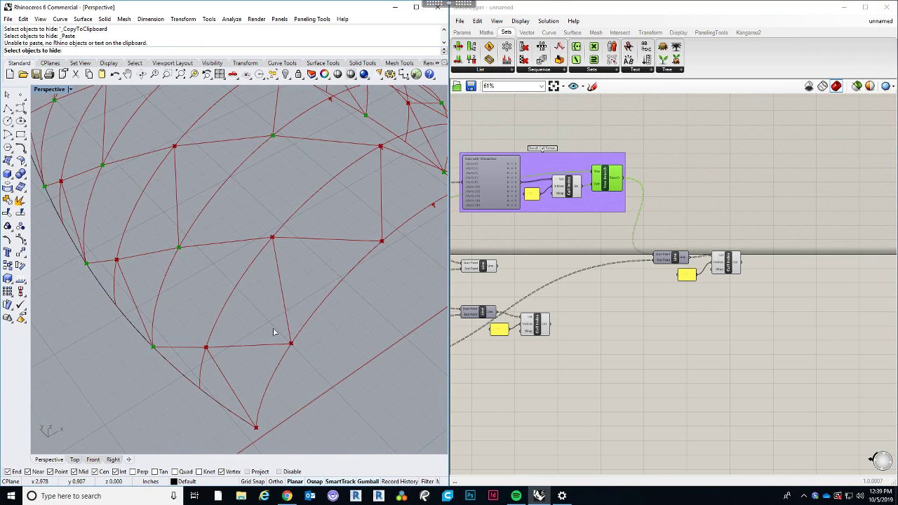
scroll(274, 332, "down", 3)
Move the hidden Line with its Cull Index and -1 panel further below the Branch Cull Pattern group.
left_click(691, 315)
right_click_drag(660, 211, 631, 271)
left_click_drag(694, 340, 627, 329)
left_click(548, 306)
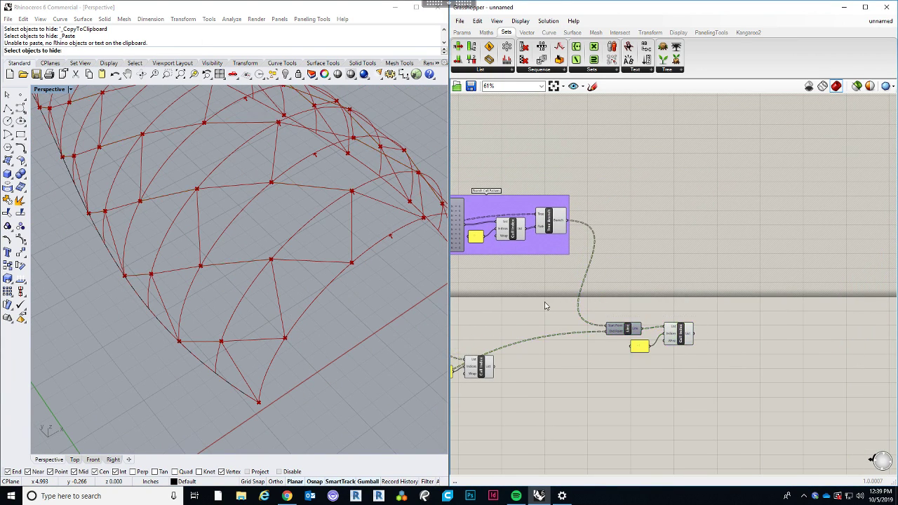
Duplicate the Cull Index with its 0 panel and place the copy beside the Tree Branch component.
right_click_drag(546, 306, 646, 302)
right_click_drag(558, 355, 661, 373)
scroll(583, 379, "up", 4)
scroll(584, 379, "down", 3)
scroll(547, 237, "up", 2)
left_click_drag(614, 294, 514, 249)
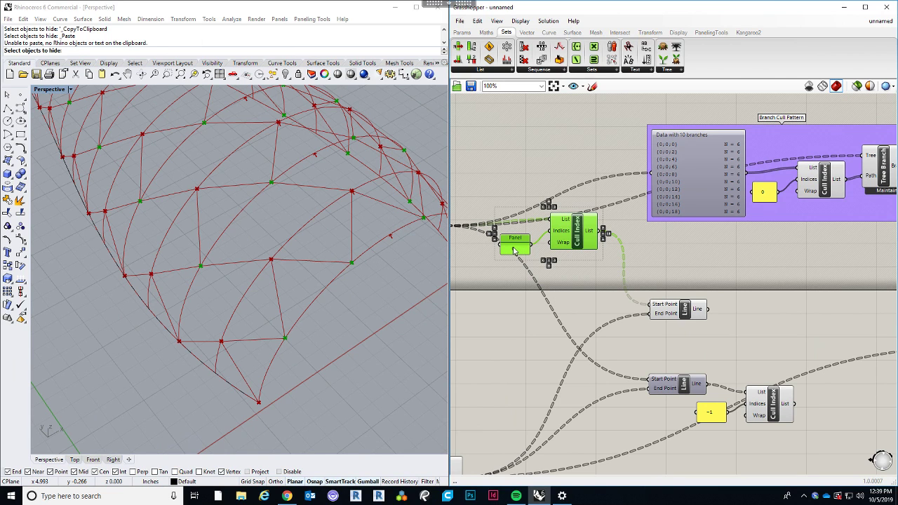
key("ctrl+v")
scroll(562, 251, "down", 3)
left_click_drag(570, 237, 826, 204)
scroll(868, 225, "up", 3)
right_click_drag(780, 162, 683, 167)
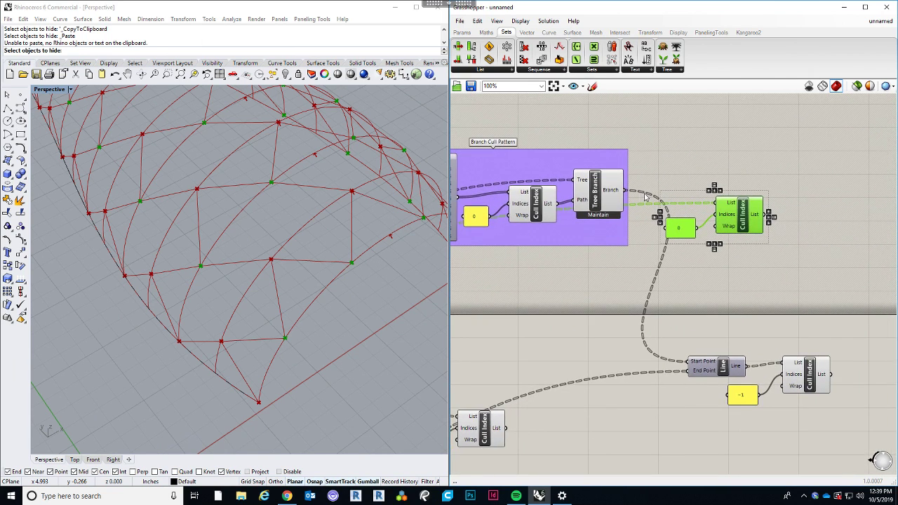
Replace the copied Cull Index's List input with the Tree Branch output and check the remaining points in the model.
left_click_drag(628, 193, 716, 203)
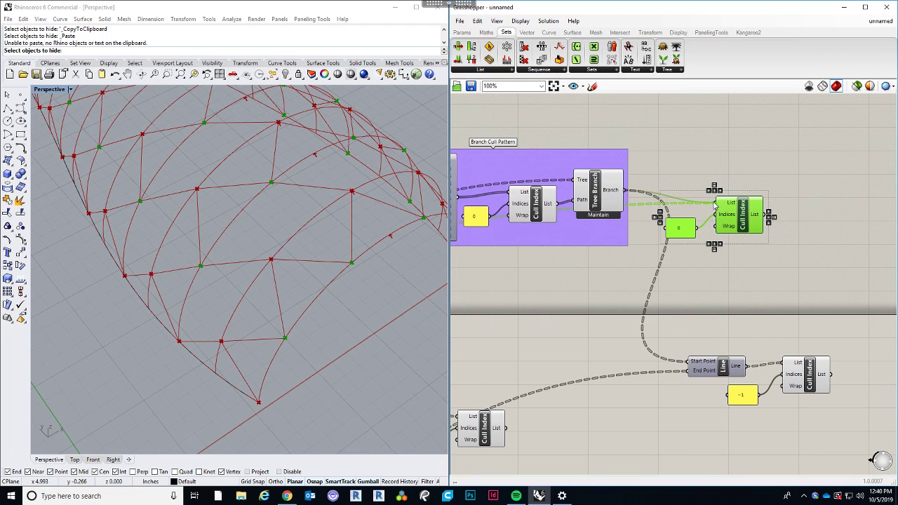
left_click(705, 273)
right_click_drag(706, 274, 656, 271)
left_click(697, 226)
right_click_drag(301, 279, 260, 303)
right_click_drag(177, 366, 209, 307)
Duplicate the hidden Line component and connect the new Cull Index's list output to the copy's start point.
right_click_drag(663, 323, 601, 306)
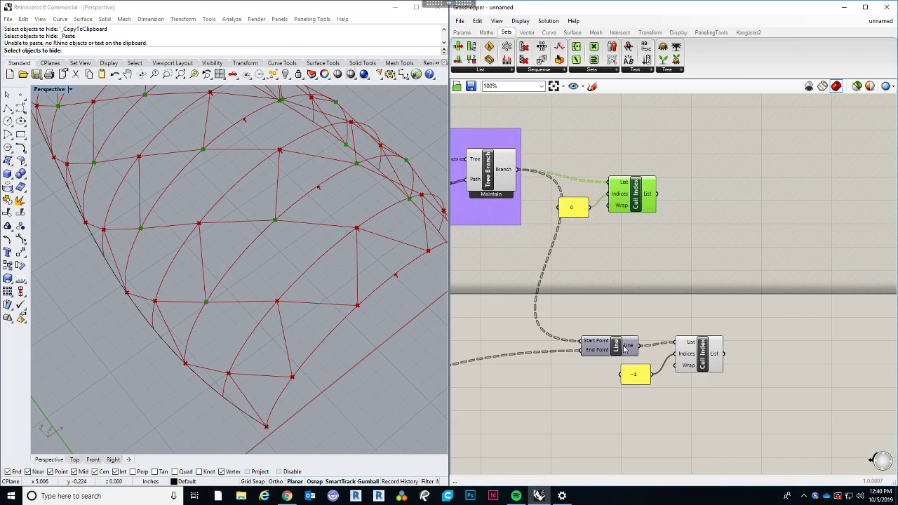
left_click(620, 344)
left_click_drag(619, 344, 740, 253, "alt")
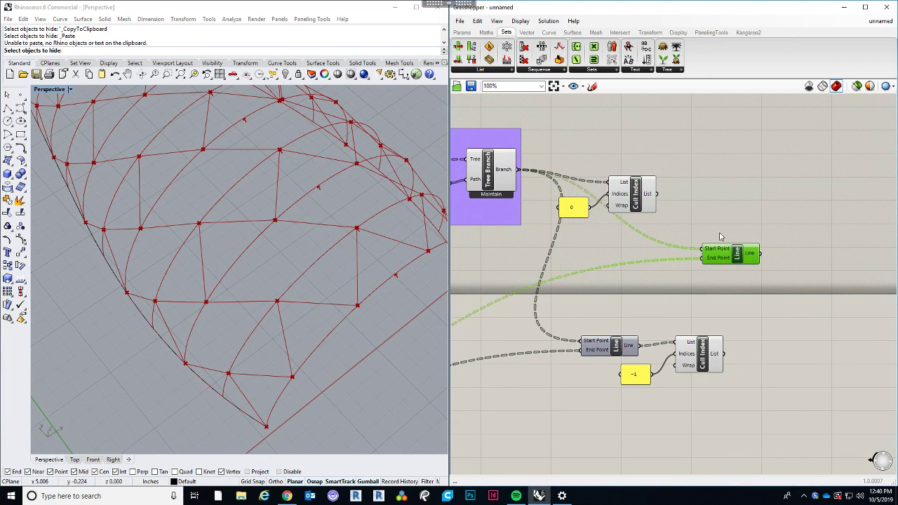
left_click_drag(660, 197, 716, 251)
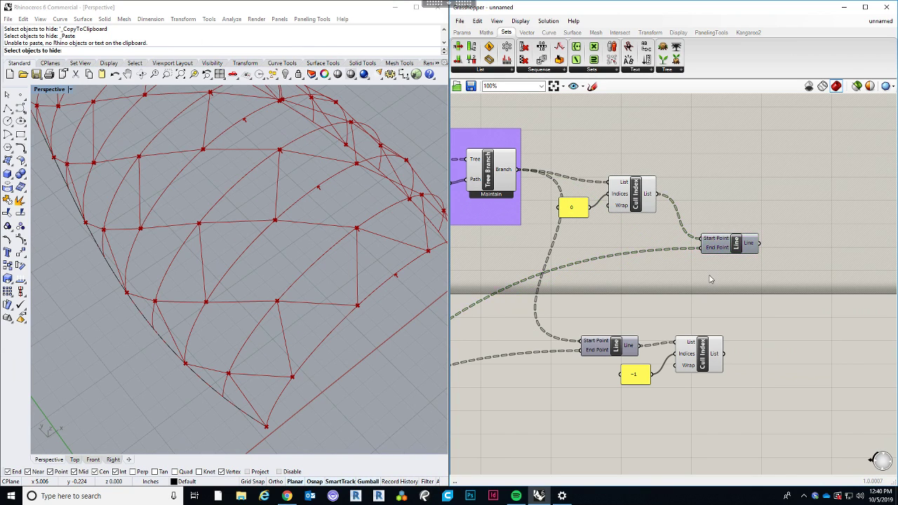
Turn on the preview of the duplicated Line component.
scroll(710, 281, "down", 1)
right_click(727, 250)
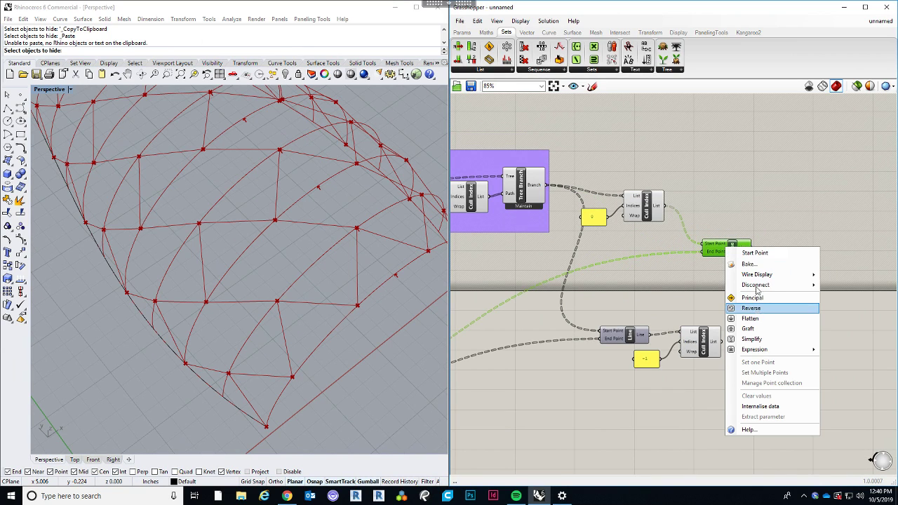
right_click(732, 249)
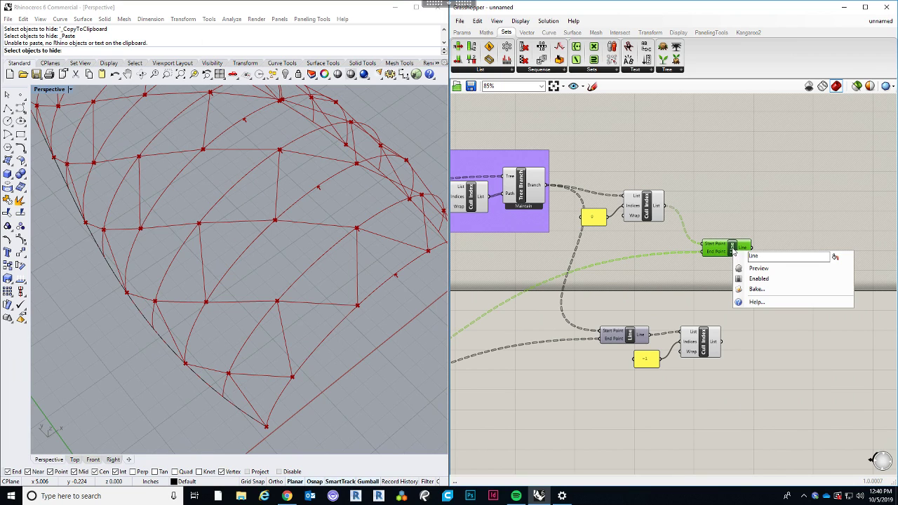
left_click(758, 269)
scroll(748, 296, "up", 3)
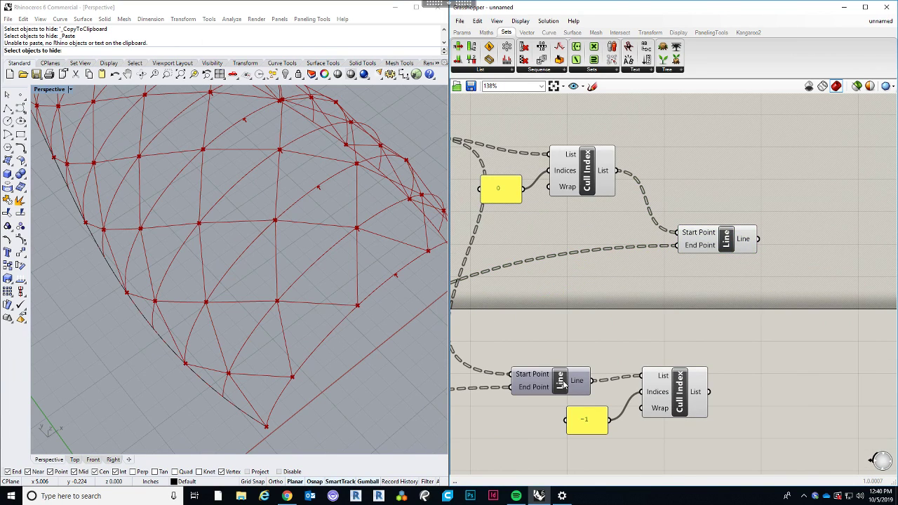
Examine the duplicated Line component's diagonals along the whole tube from several angles.
scroll(618, 300, "down", 3)
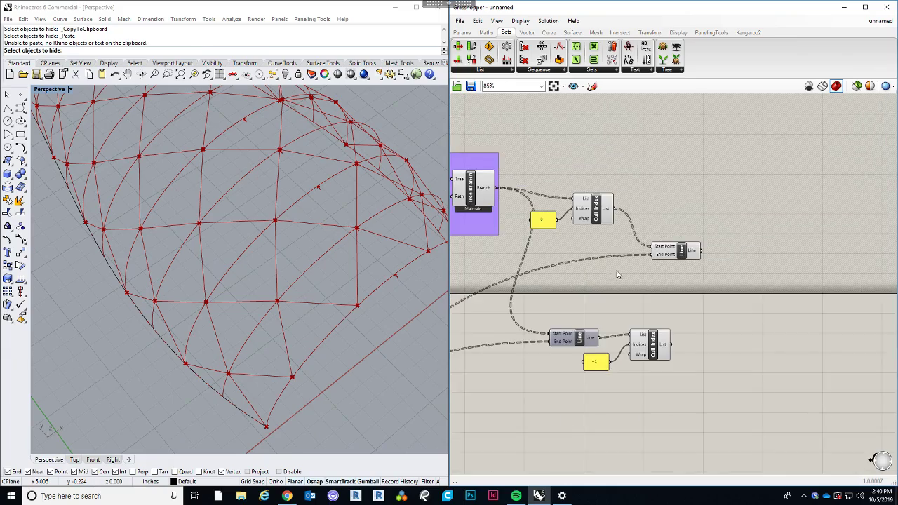
right_click_drag(368, 270, 334, 246)
right_click_drag(647, 247, 615, 253)
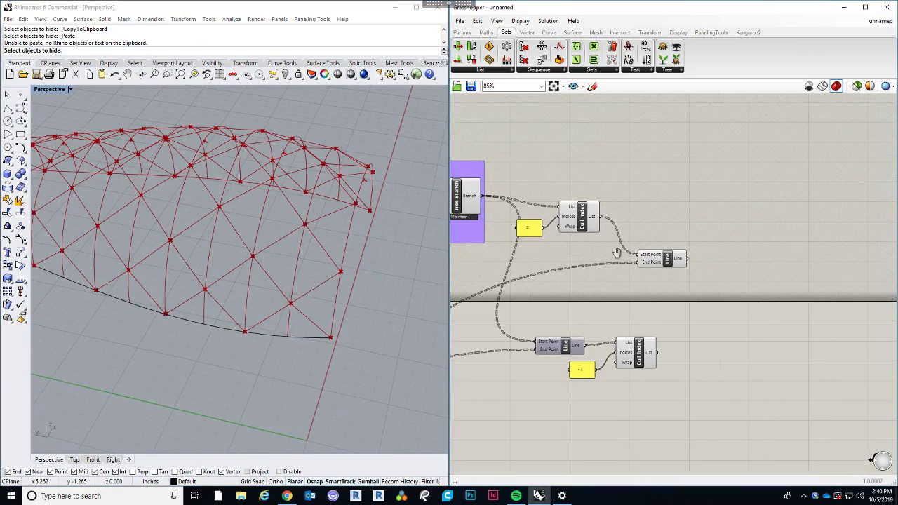
scroll(316, 295, "down", 6)
scroll(323, 289, "down", 4)
mouse_move(363, 286)
right_mouse_down()
mouse_move(316, 284)
mouse_move(375, 259)
mouse_move(144, 288)
mouse_move(126, 260)
mouse_move(357, 297)
right_mouse_up()
scroll(316, 285, "up", 4)
left_click(668, 257)
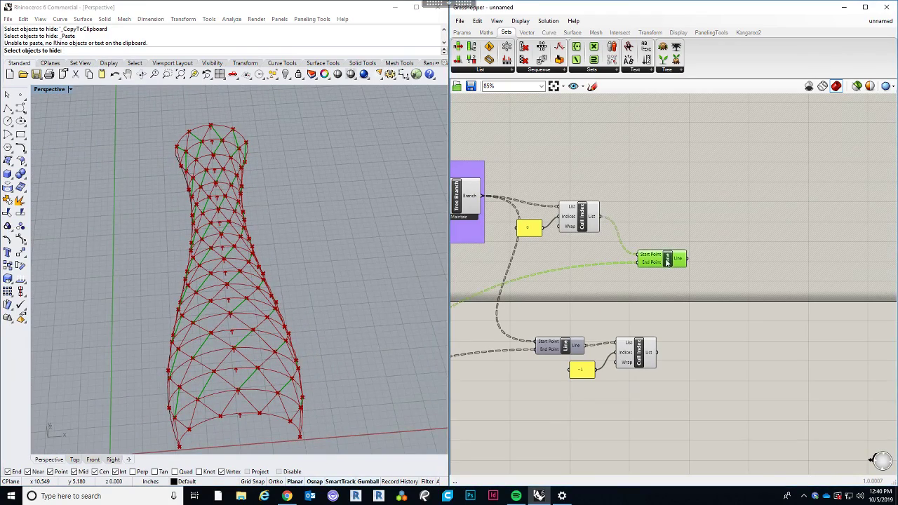
Compare the highlighted diagonals with the surrounding lattice at both the narrow and wide ends of the tube.
right_click_drag(665, 314, 618, 279)
right_click_drag(313, 337, 330, 233)
scroll(330, 233, "up", 8)
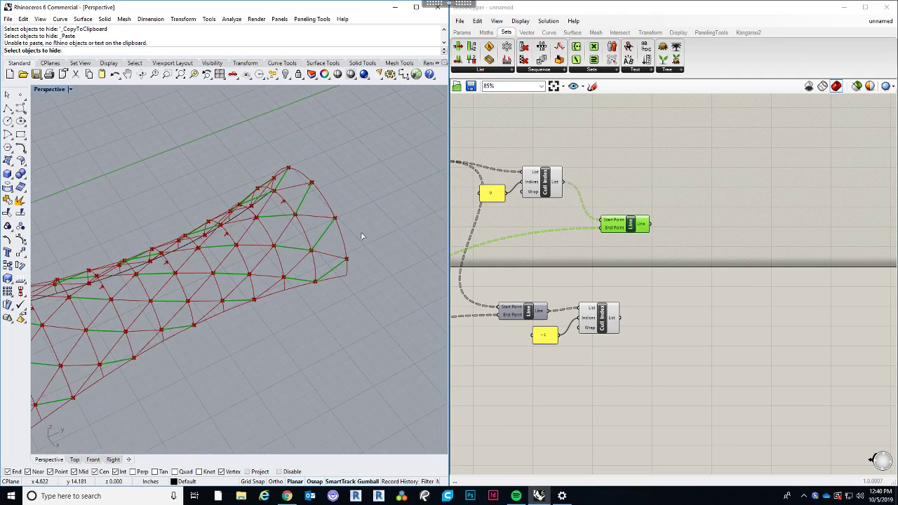
right_click_drag(584, 243, 630, 247)
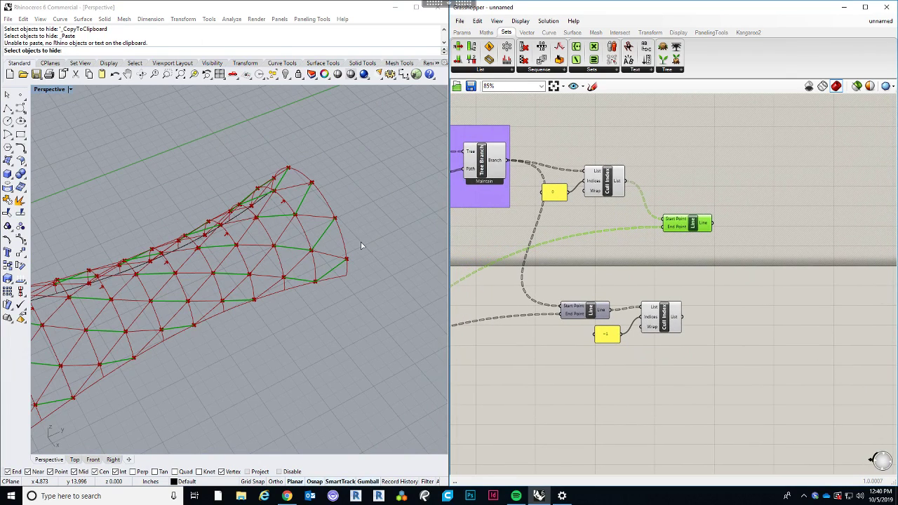
scroll(361, 242, "down", 6)
right_click_drag(239, 302, 226, 299)
right_click_drag(142, 356, 162, 348)
scroll(163, 348, "up", 10)
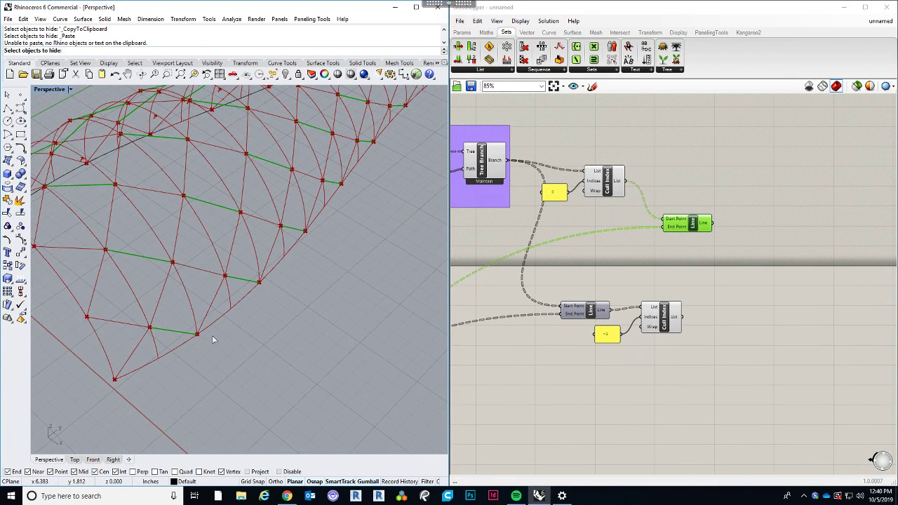
scroll(213, 340, "down", 8)
scroll(376, 207, "up", 10)
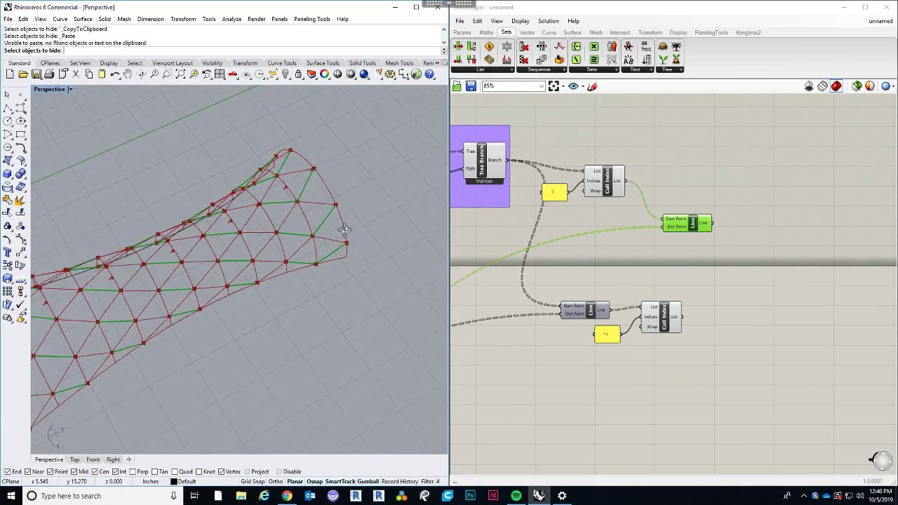
right_click_drag(261, 213, 312, 259)
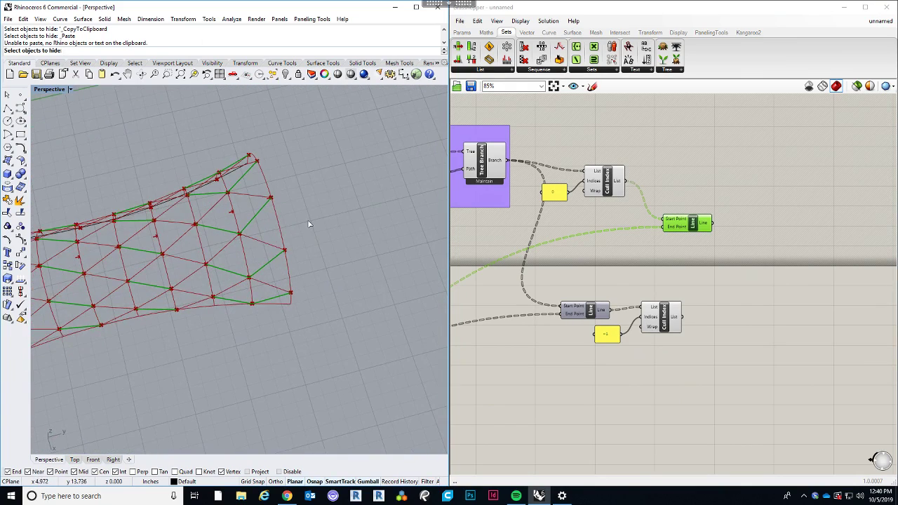
mouse_move(259, 321)
right_mouse_down()
mouse_move(287, 321)
mouse_move(257, 319)
right_mouse_up()
Move the Cull Index component slightly farther from the hidden Line component that feeds it.
right_click_drag(638, 287, 592, 271)
left_click_drag(617, 310, 636, 308)
left_click(638, 337)
scroll(653, 286, "down", 3)
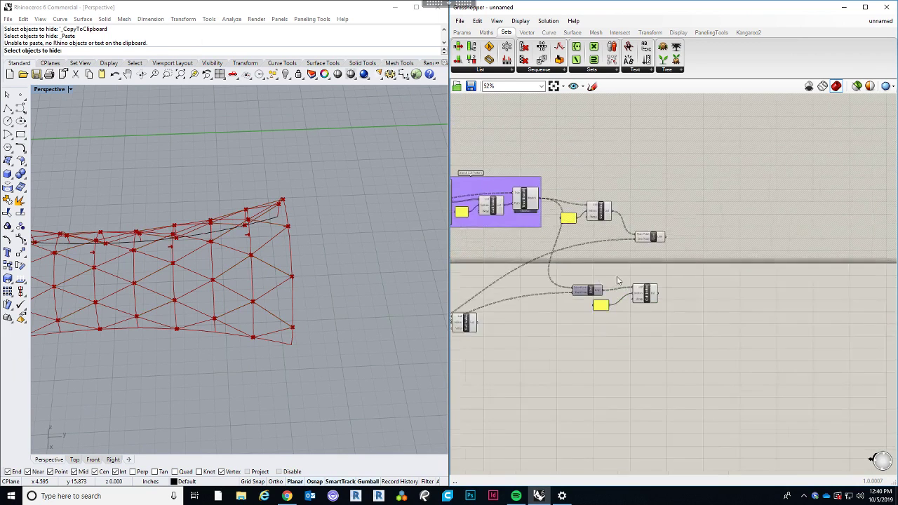
right_click_drag(551, 257, 646, 274)
scroll(560, 216, "up", 2)
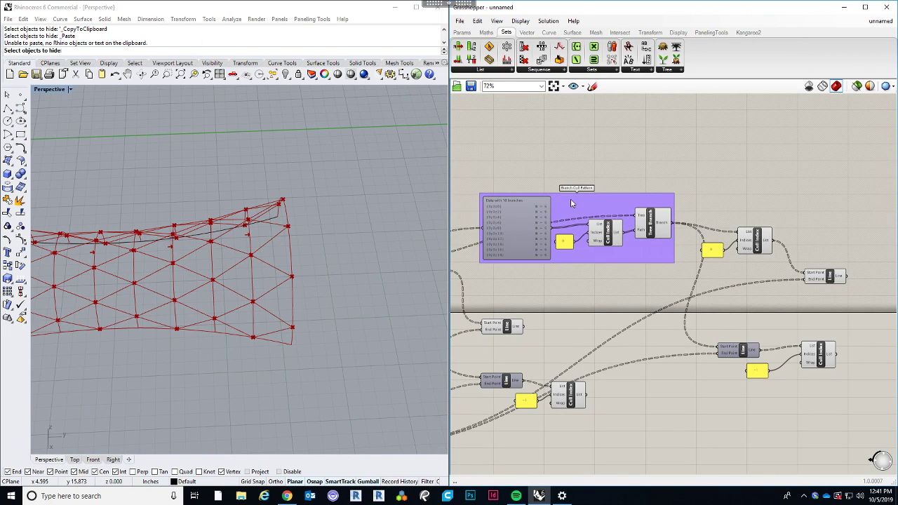
left_click(570, 199)
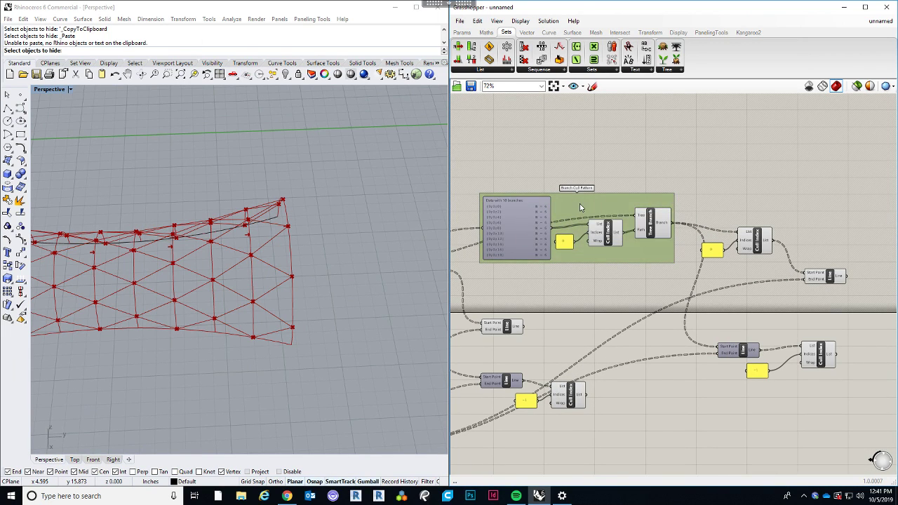
left_click(644, 295)
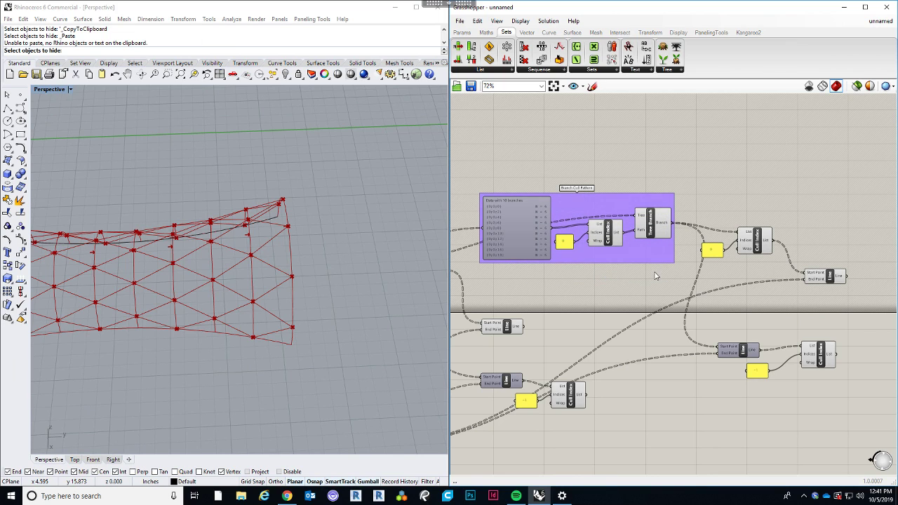
left_click_drag(655, 272, 693, 173)
key("ctrl+c")
key("ctrl+v")
scroll(547, 185, "down", 4)
scroll(723, 161, "up", 1)
key("ctrl+z")
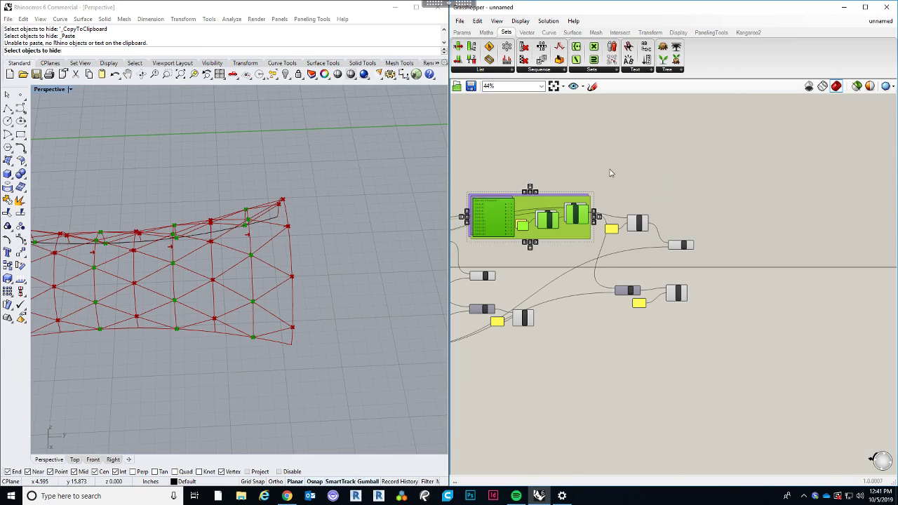
left_click(610, 173)
scroll(552, 202, "up", 4)
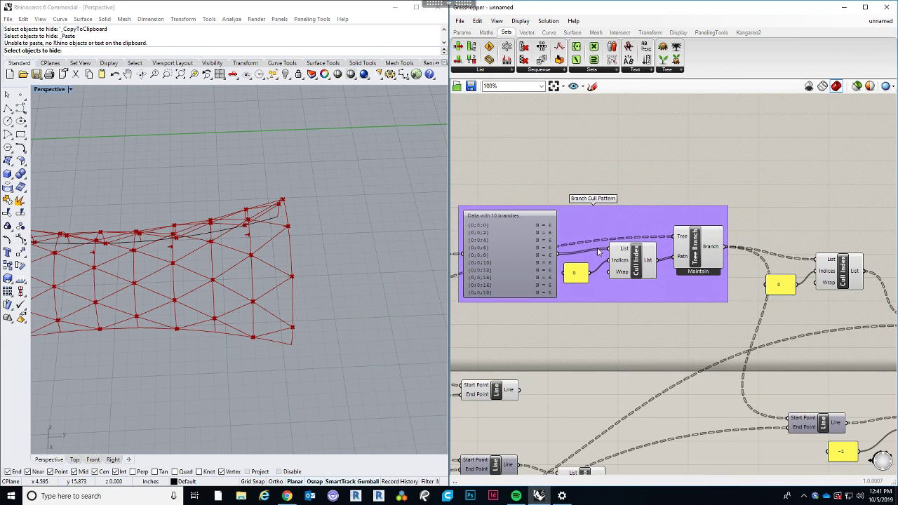
Rename the Branch Cull Pattern group as Branch Cull Index.
left_click(594, 205)
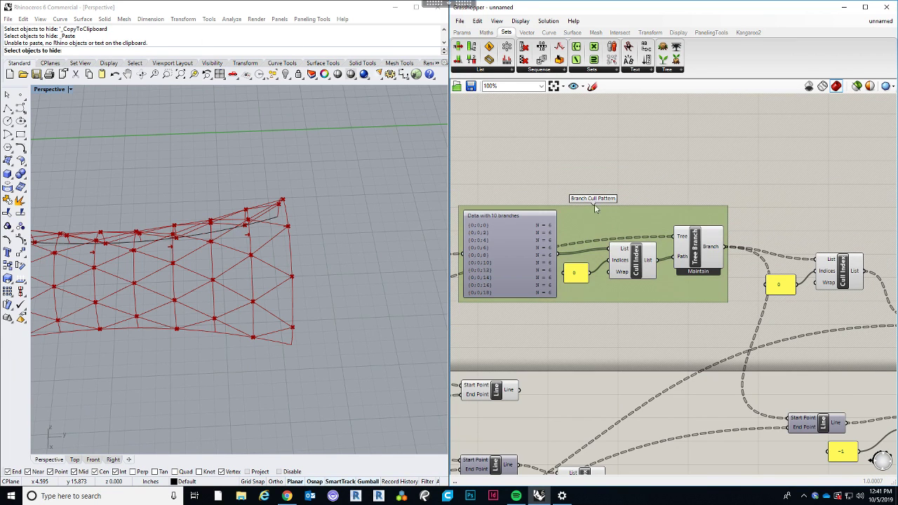
right_click(594, 204)
right_click(571, 225)
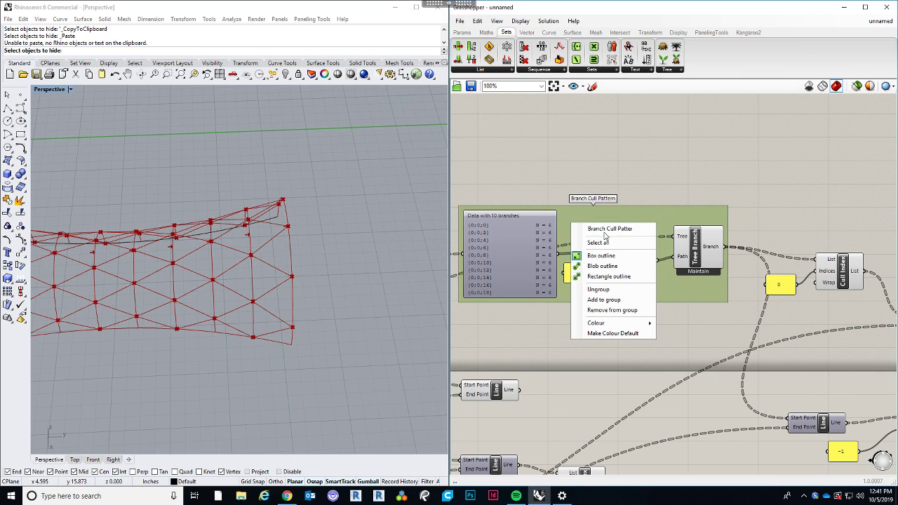
left_click_drag(614, 228, 671, 237)
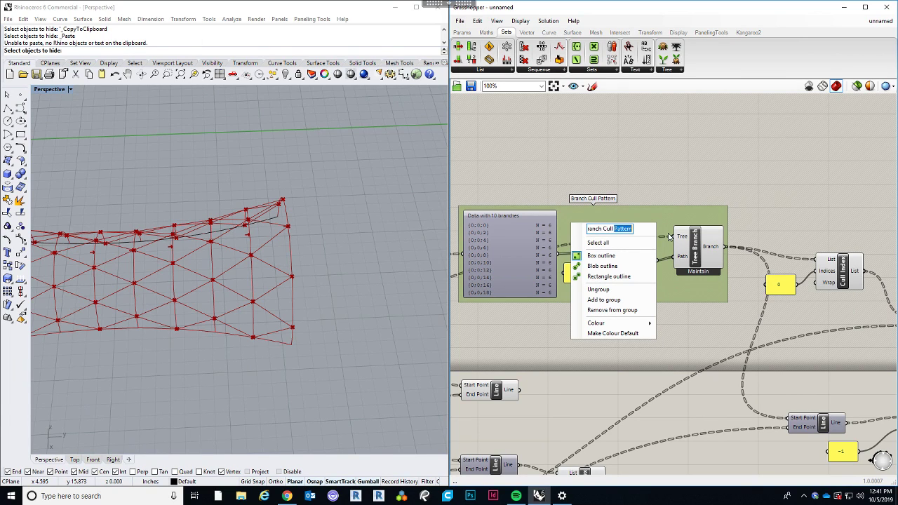
type("Index")
key("Return")
Duplicate the Branch Cull Index group downstream of the last Line and Cull Index components and check their diagonals in the model.
scroll(663, 198, "down", 1)
left_click_drag(706, 303, 728, 263)
scroll(526, 210, "down", 4)
scroll(728, 263, "up", 4)
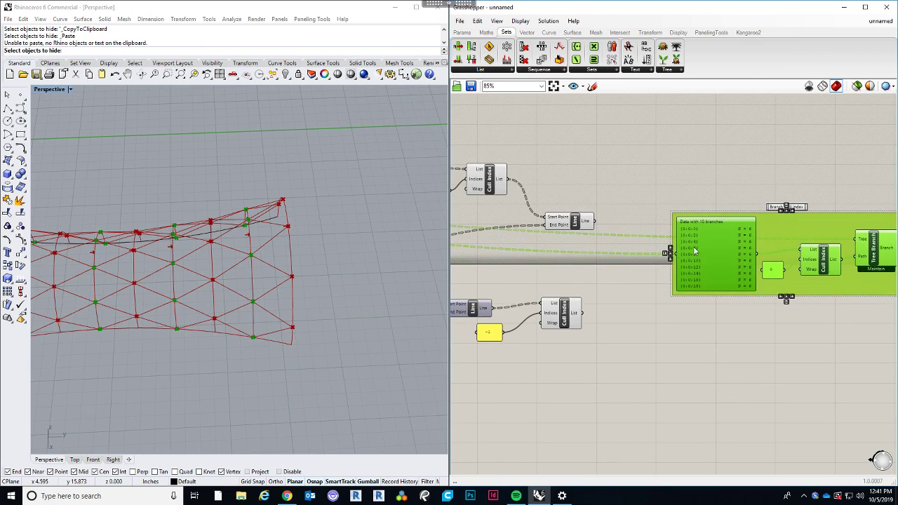
left_click(597, 270)
left_click(580, 220)
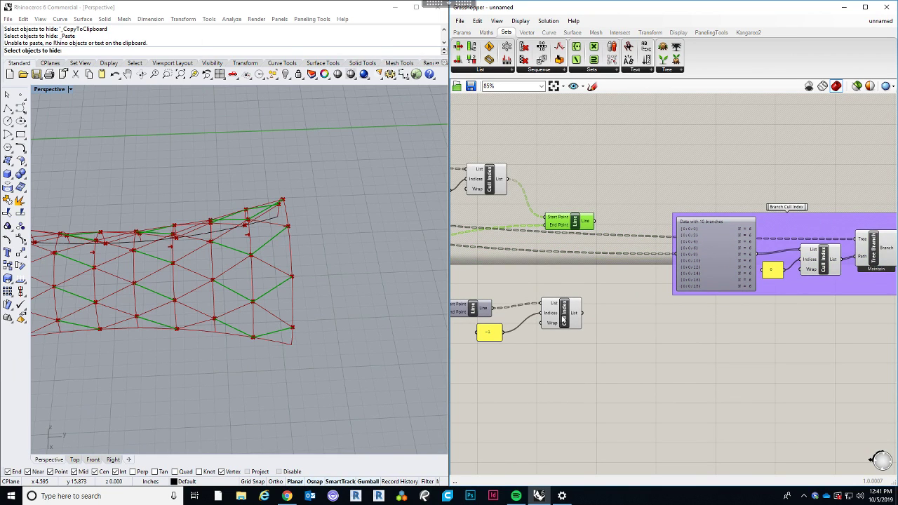
left_click(564, 320)
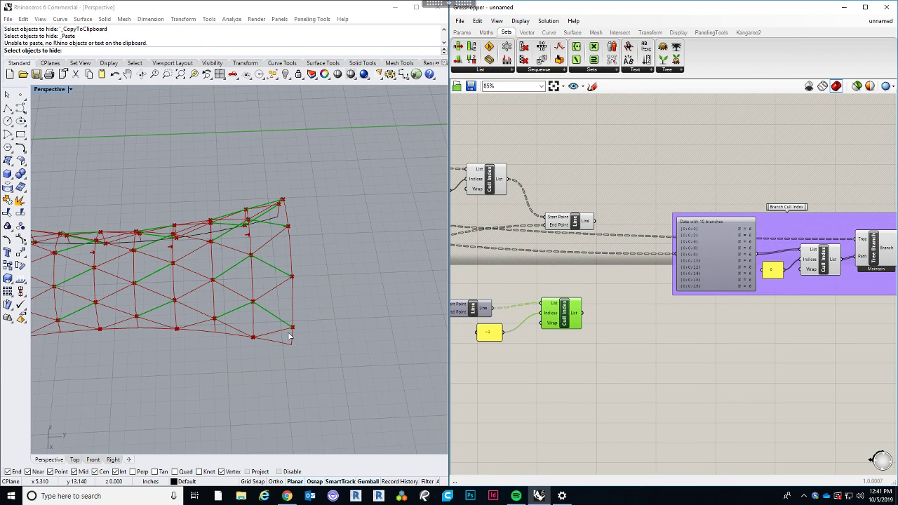
Place the duplicated group beside the upper Line component and connect the Line output to its branch viewer and Tree Branch's Tree input.
left_click(566, 262)
right_click_drag(565, 261, 507, 267)
left_click_drag(829, 328, 640, 242)
left_click_drag(633, 265, 607, 208)
left_click(565, 252)
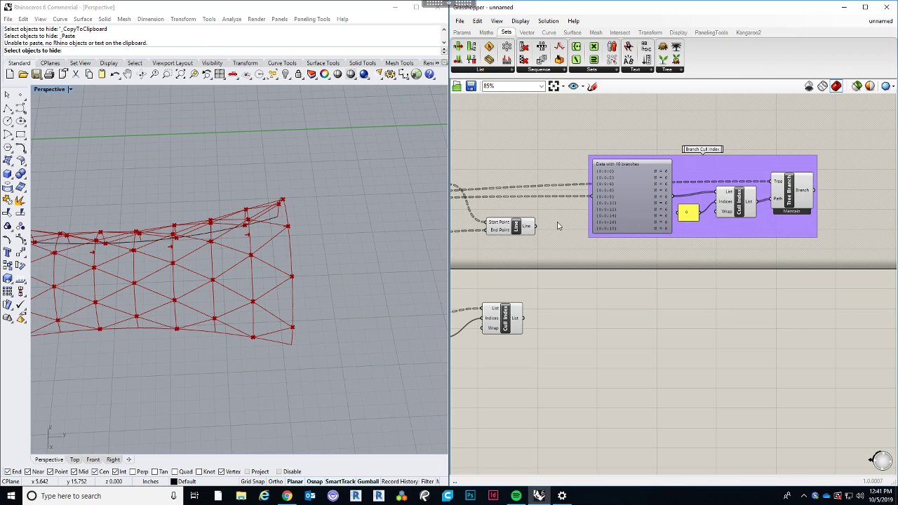
left_click_drag(537, 227, 591, 197)
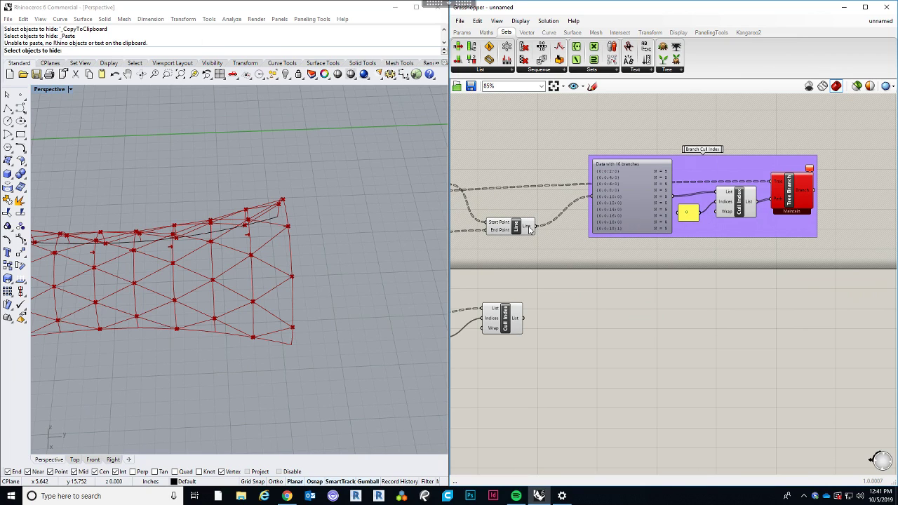
left_click_drag(539, 229, 772, 182)
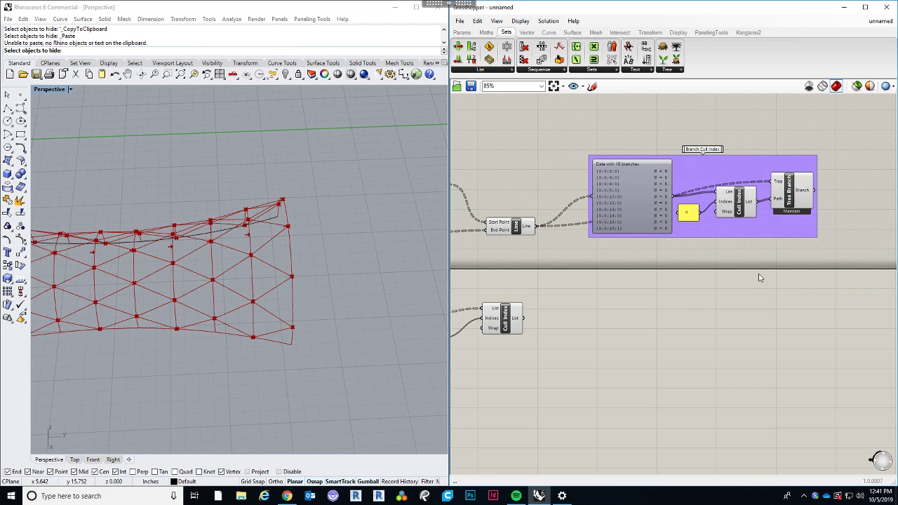
Duplicate the group below and connect the lower Cull Index's List output to the copy's branch viewer and Tree input.
left_click_drag(833, 288, 626, 342)
key("ctrl+c")
key("ctrl+v")
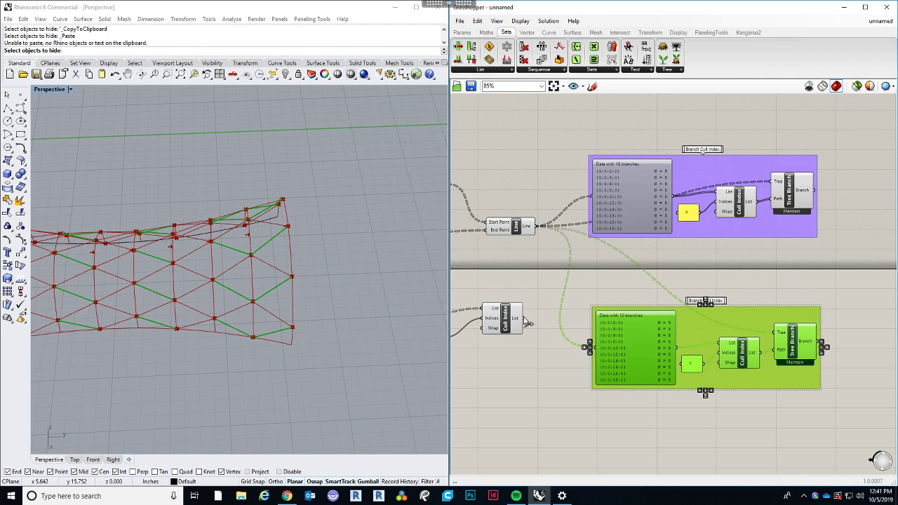
left_click_drag(525, 319, 599, 350)
left_click_drag(525, 320, 775, 333)
Set the index panels in both new Branch Cull Index groups to -1.
right_click_drag(749, 283, 641, 266)
scroll(642, 267, "up", 2)
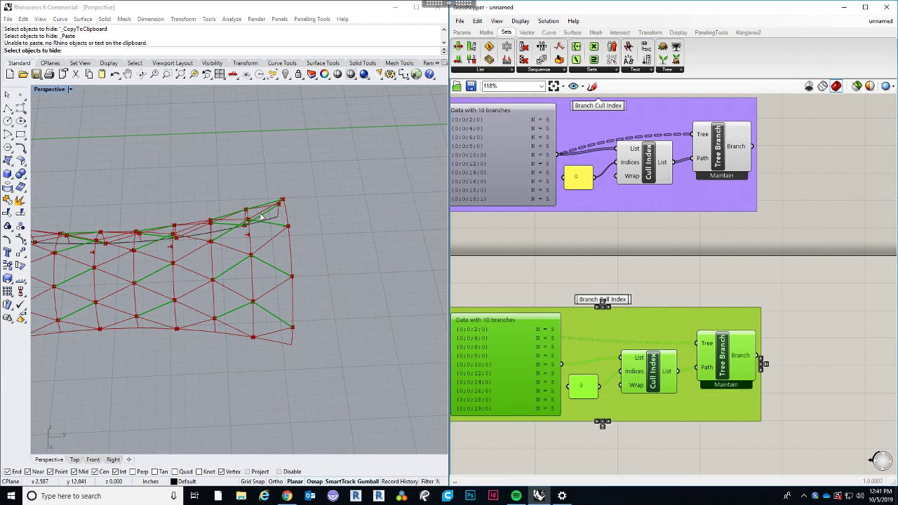
double_click(576, 177)
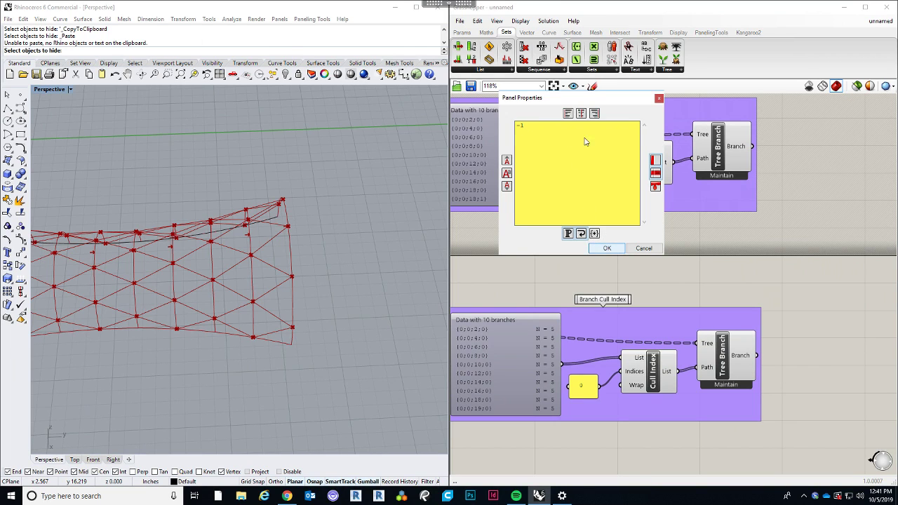
left_click(608, 248)
left_click(597, 258)
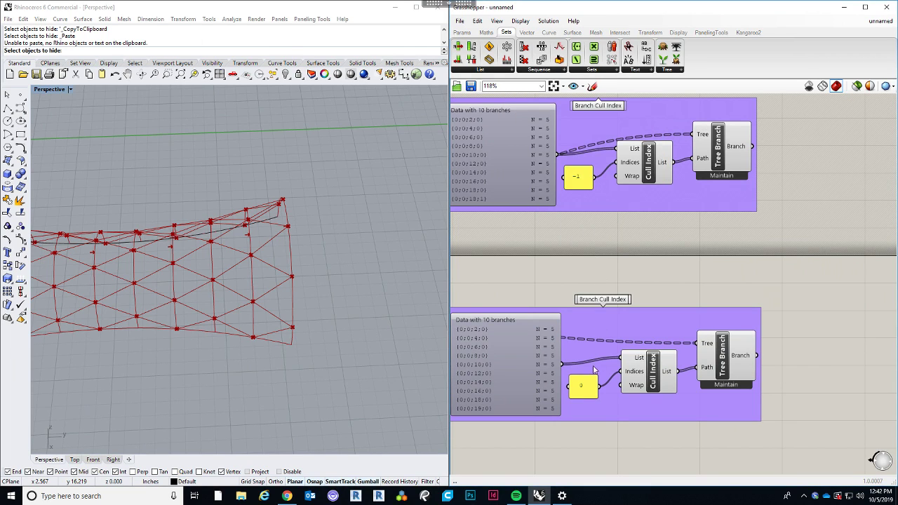
double_click(583, 390)
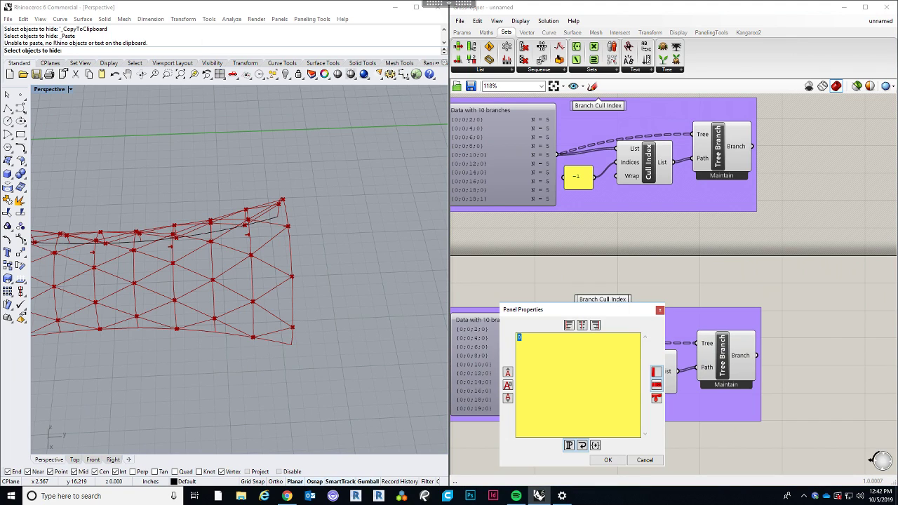
left_click(608, 459)
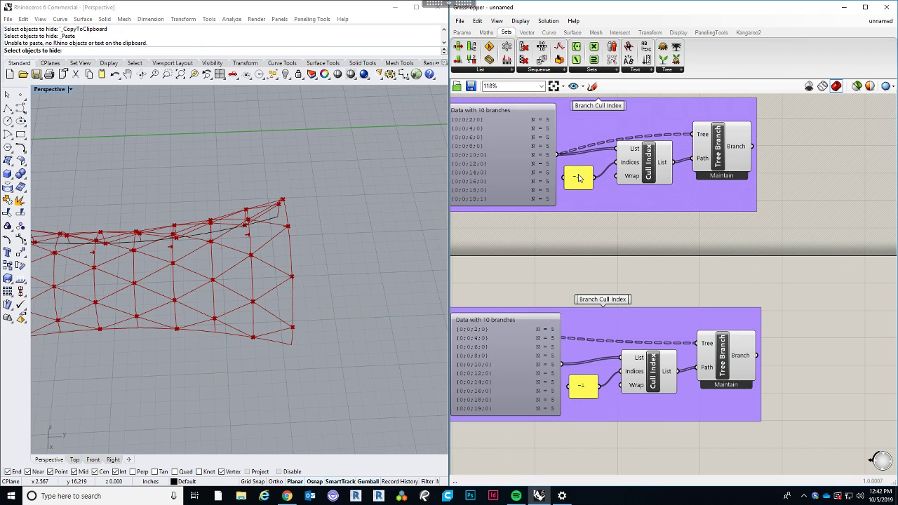
Compare the lower Cull Index's diagonals with those kept by its Tree Branch at the tube's end.
scroll(660, 252, "down", 2)
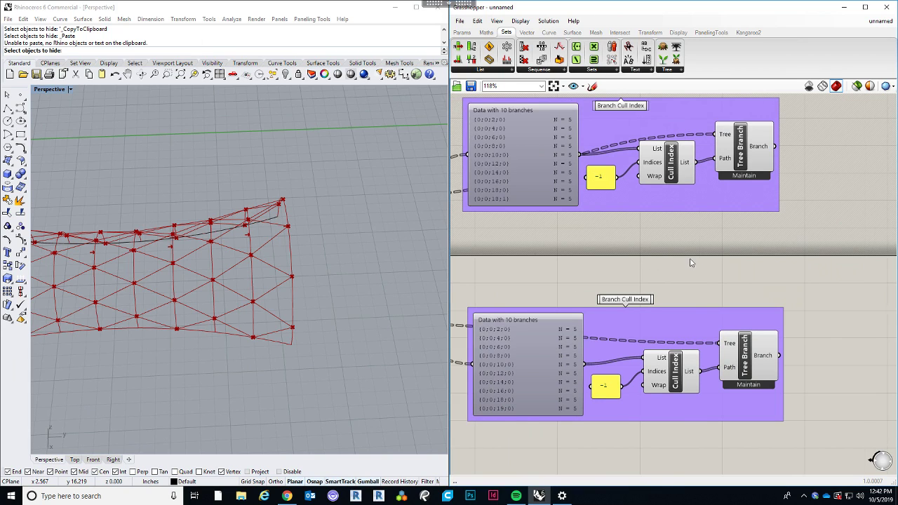
right_click_drag(335, 321, 374, 314)
right_click_drag(540, 265, 598, 267)
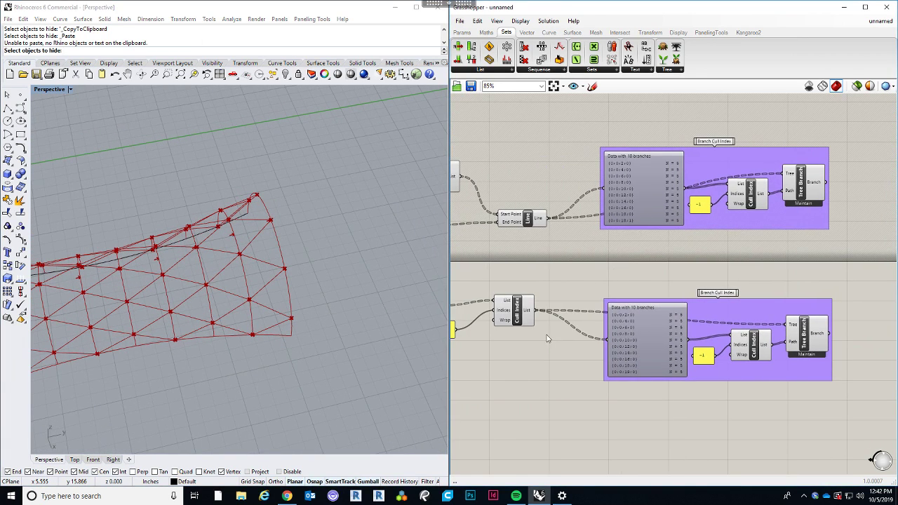
left_click_drag(547, 336, 531, 310)
left_click(817, 338)
right_click_drag(763, 273, 737, 269)
left_click(500, 308)
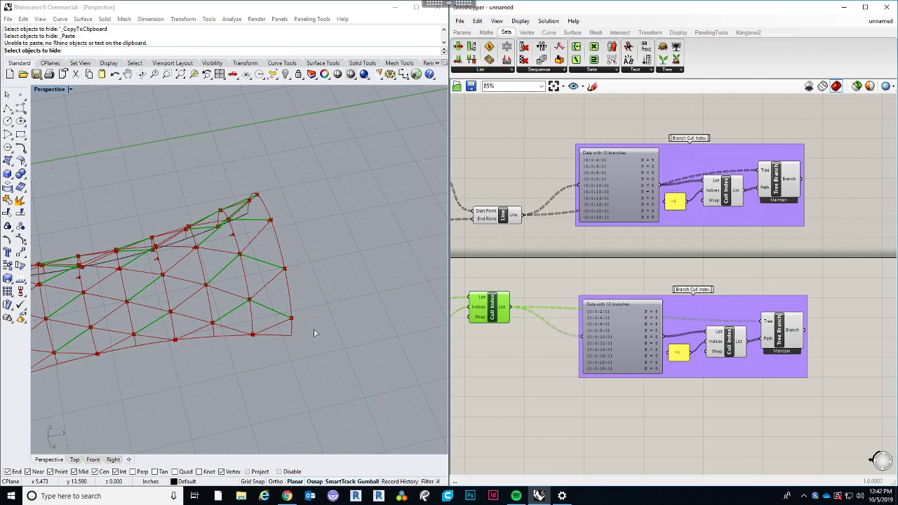
left_click(781, 334)
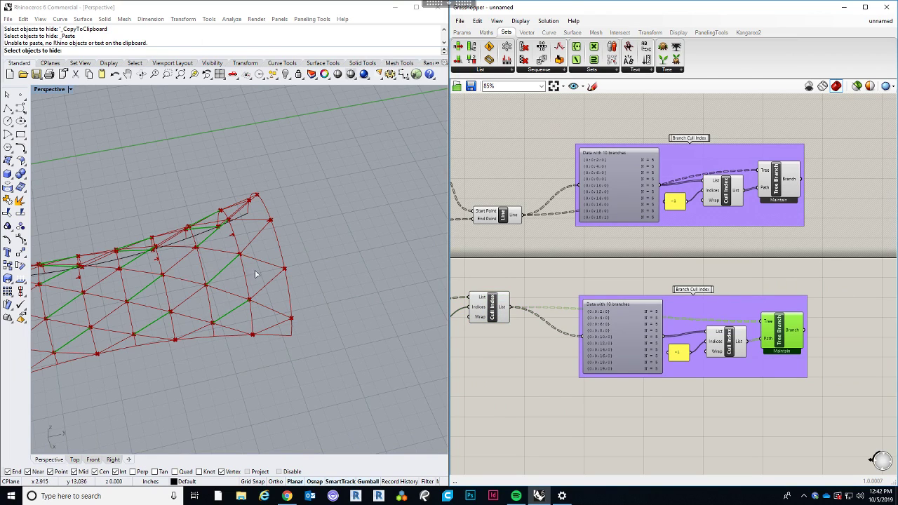
Turn off the preview of the intermediate culling group and the Line and Cull Index components feeding the two final groups.
scroll(597, 297, "down", 4)
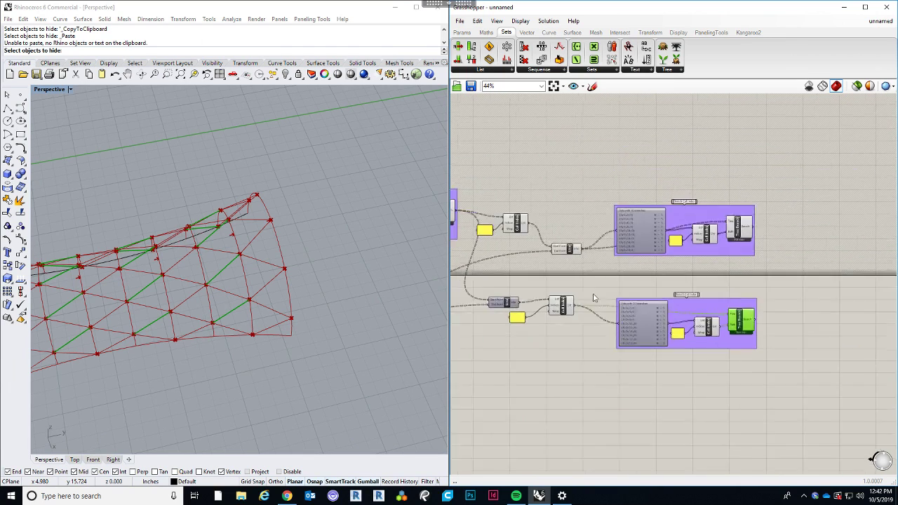
right_click_drag(565, 348, 668, 342)
scroll(652, 355, "down", 3)
left_click_drag(686, 345, 607, 254)
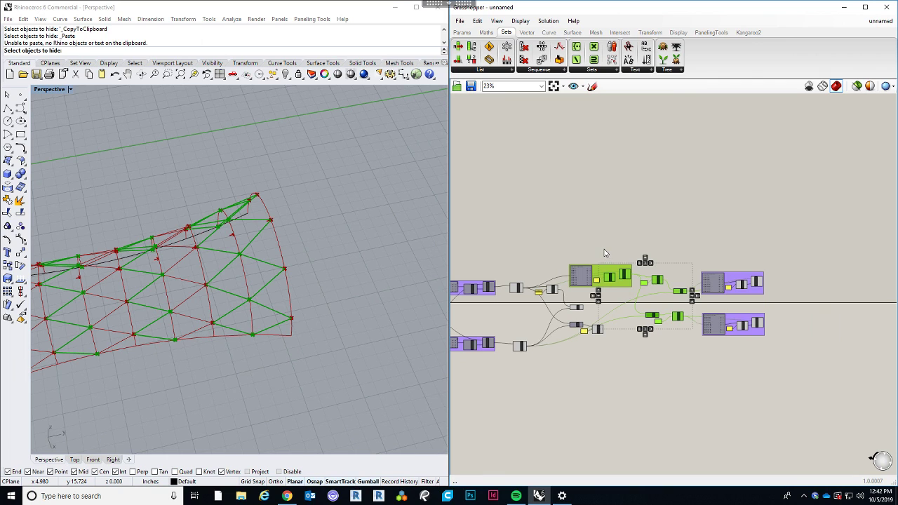
middle_click(604, 249)
left_click(633, 220)
left_click(634, 222)
Check which diagonals the earlier visible Line component and the Cull Index below it produce.
right_click_drag(326, 315, 382, 322)
scroll(602, 316, "up", 4)
right_click_drag(602, 316, 654, 316)
left_click(647, 339)
left_click(597, 289)
scroll(592, 285, "down", 3)
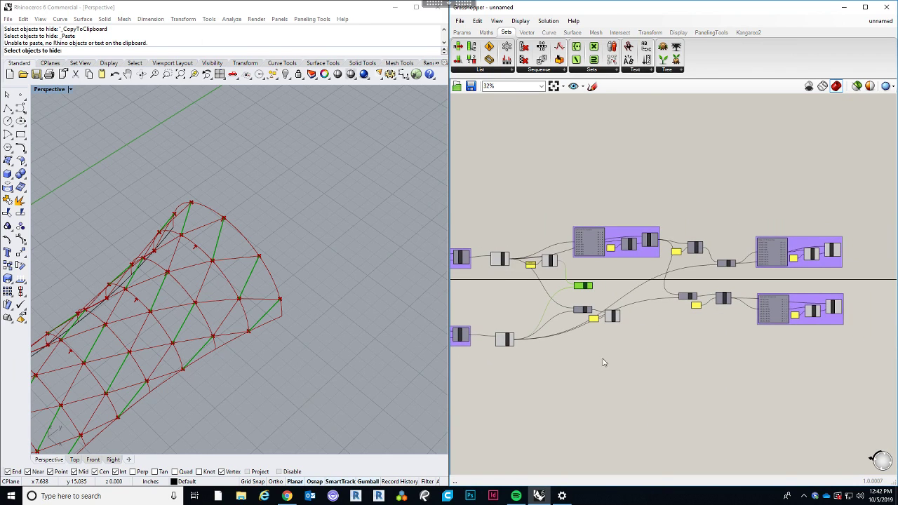
left_click(568, 346)
scroll(546, 332, "up", 1)
scroll(546, 332, "up", 1)
left_click(653, 309)
scroll(651, 277, "up", 3)
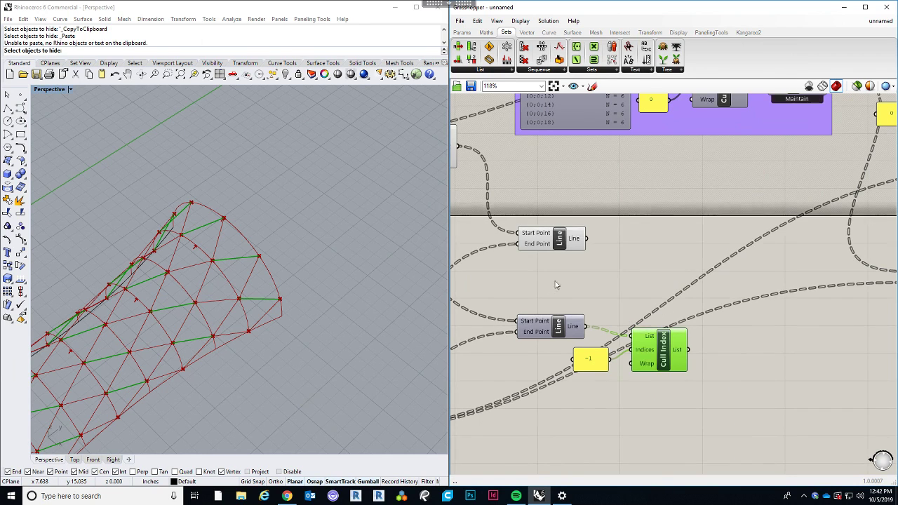
Move the earlier Line and its neighbouring Cull Index component downstream of the two final Branch Cull Index groups.
left_click(568, 241)
left_click(671, 349)
left_click_drag(555, 243, 727, 241)
left_click(662, 346)
left_click(642, 257, "shift")
scroll(575, 251, "down", 10)
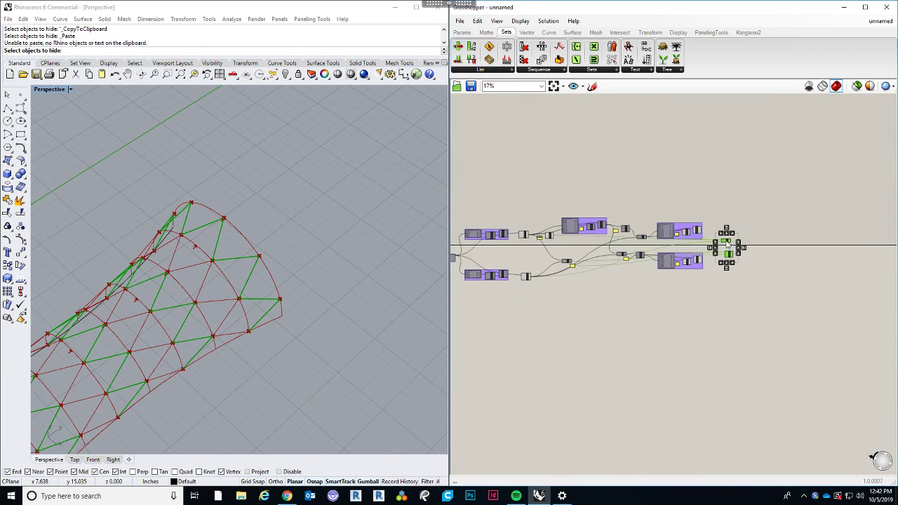
Move the lower Branch Cull Index group down and place the loose Line and Cull Index components between the two final groups.
scroll(726, 241, "up", 9)
scroll(704, 221, "down", 2)
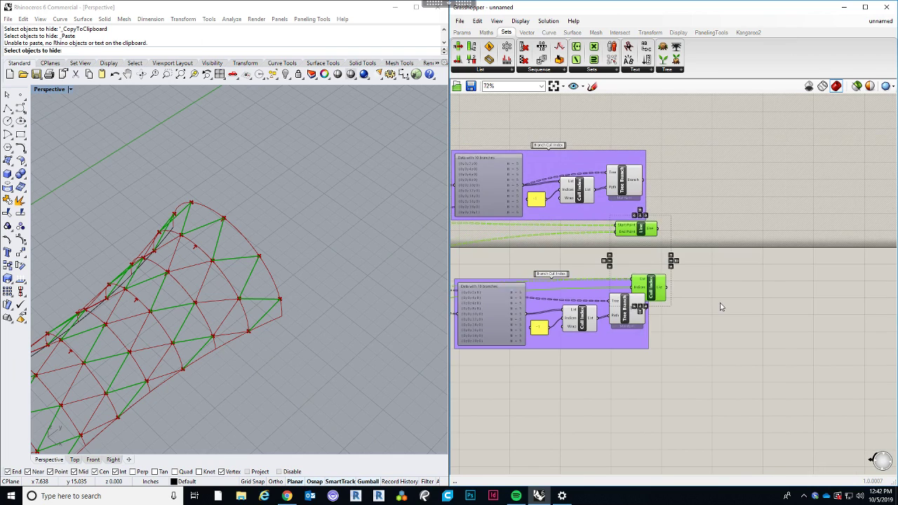
left_click(716, 307)
left_click_drag(640, 343, 643, 391)
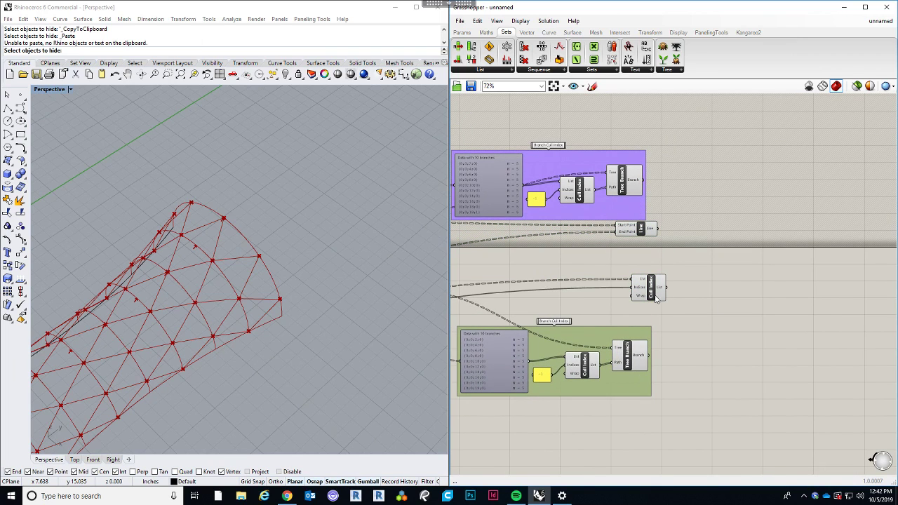
left_click_drag(656, 299, 636, 311)
left_click_drag(635, 237, 628, 265)
left_click(694, 285)
right_click_drag(318, 259, 184, 358)
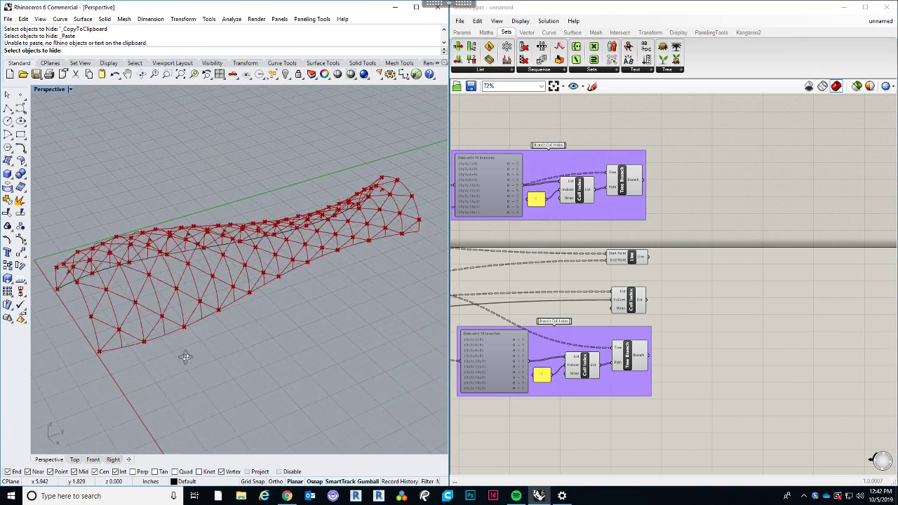
right_click_drag(676, 255, 629, 276)
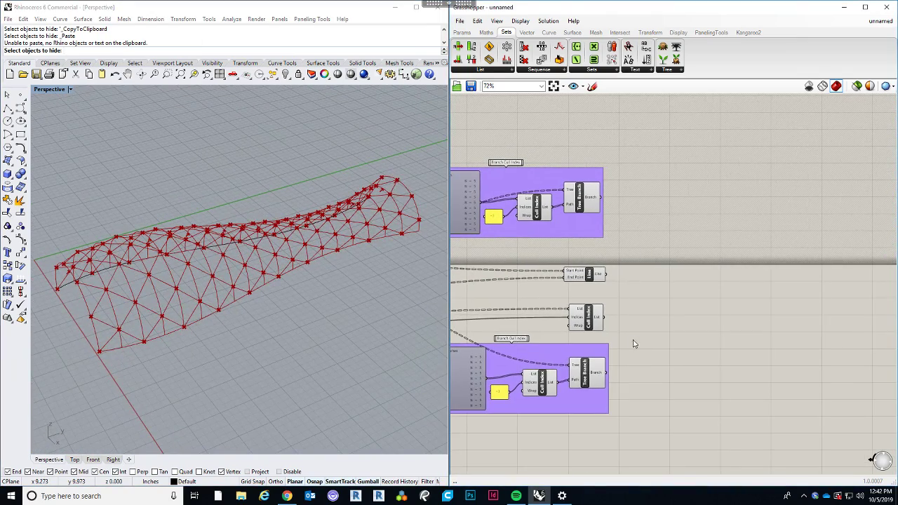
right_click_drag(635, 322, 704, 294)
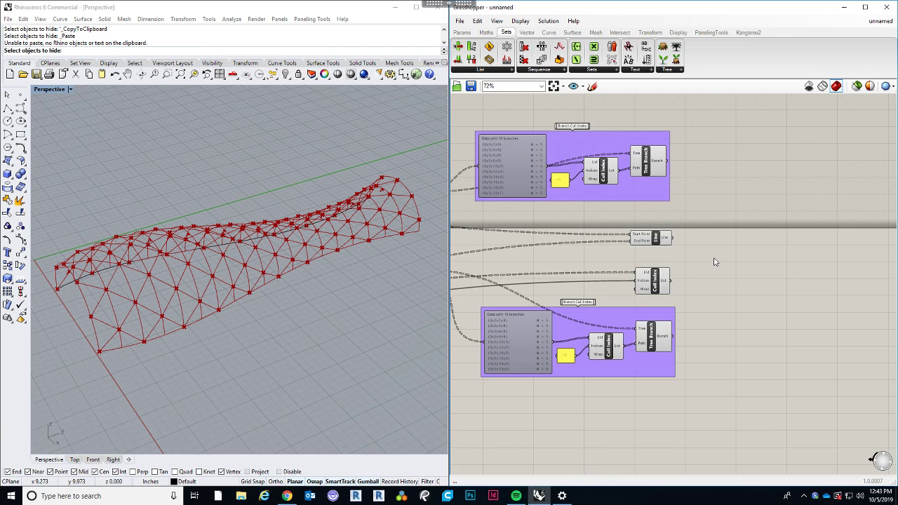
Turn off the preview of the BiArc component so its arcs no longer show over the lattice.
scroll(710, 265, "down", 5)
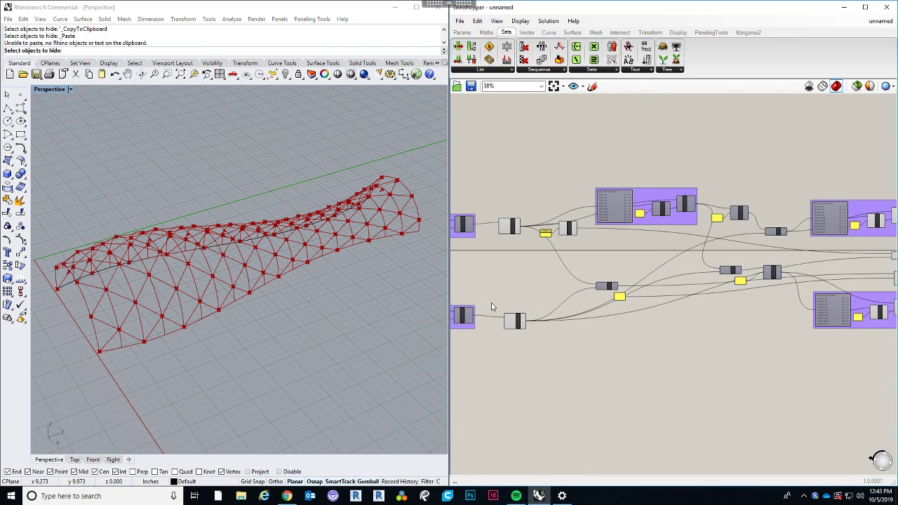
right_click_drag(493, 304, 611, 302)
right_click_drag(506, 275, 658, 284)
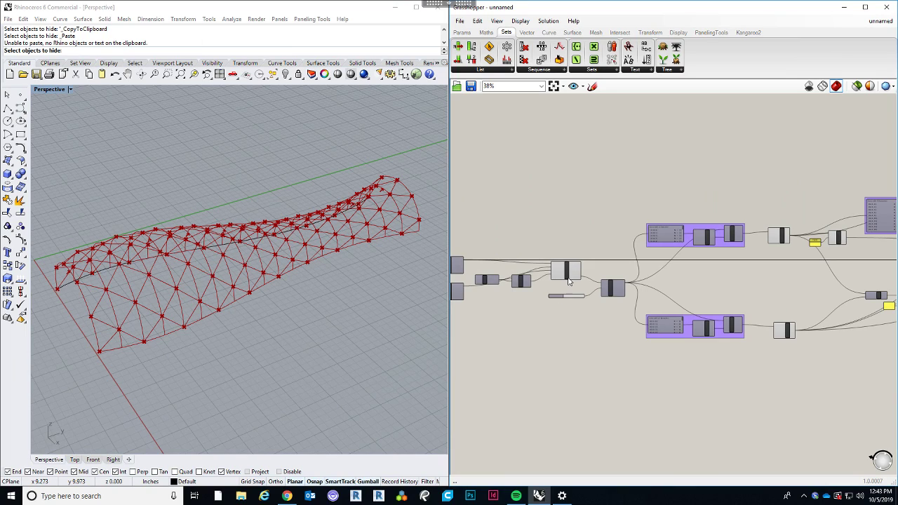
scroll(575, 269, "up", 5)
right_click_drag(569, 294, 600, 299)
left_click(580, 278)
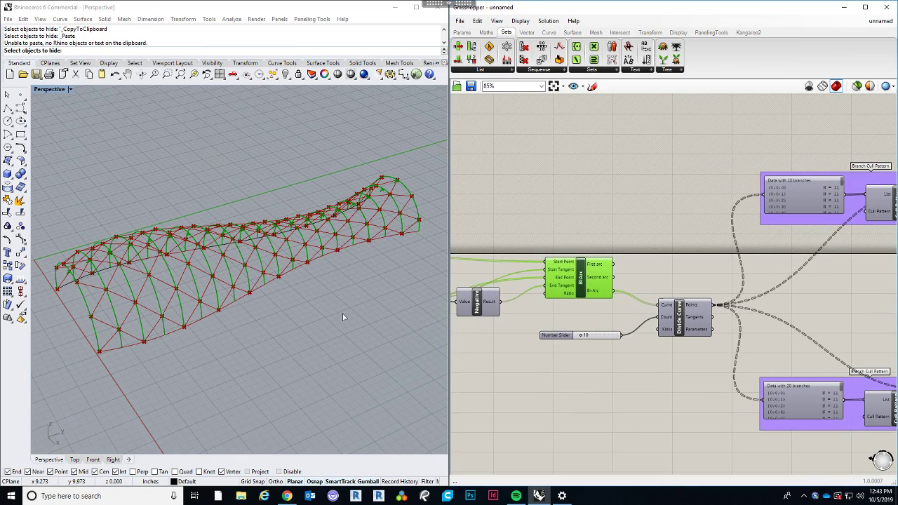
right_click_drag(343, 318, 369, 309)
scroll(284, 344, "up", 3)
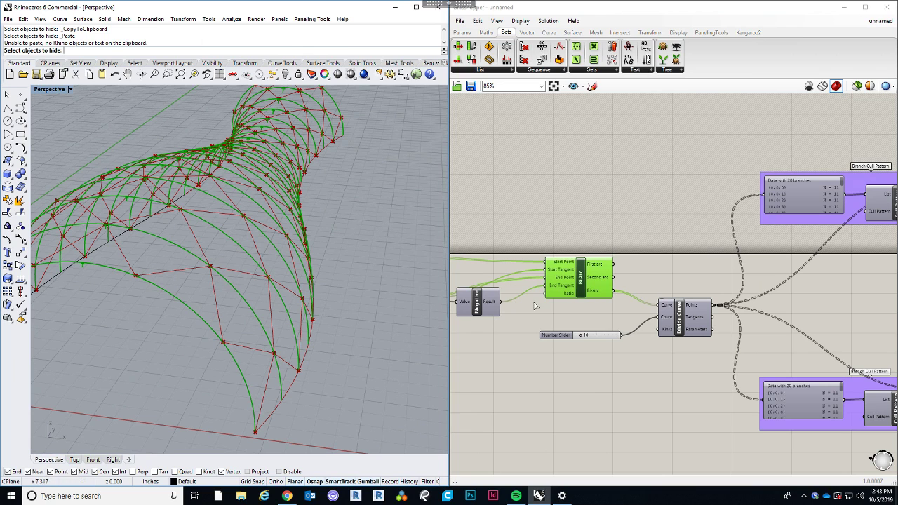
right_click(582, 279)
left_click(608, 294)
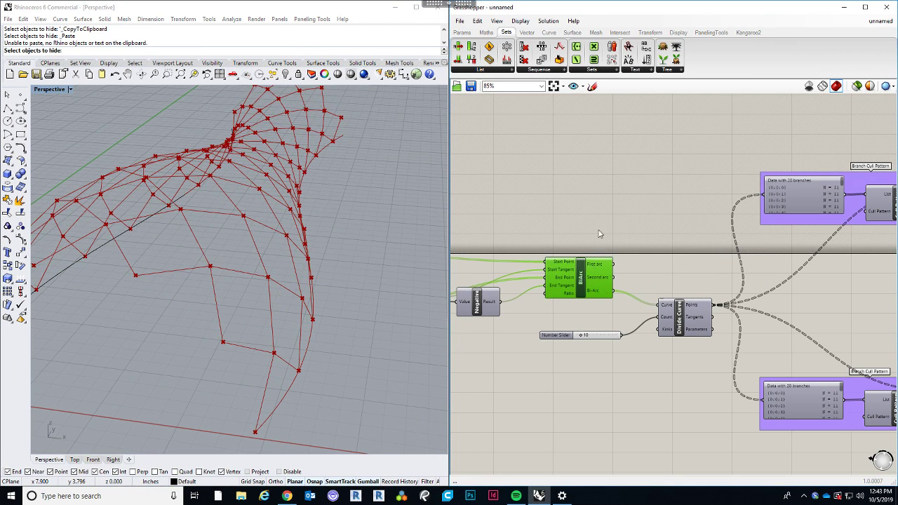
Set the shared count slider of the two Divide Curve components beside the Mirror component to 9.
scroll(632, 281, "down", 2)
right_click_drag(602, 285, 829, 278)
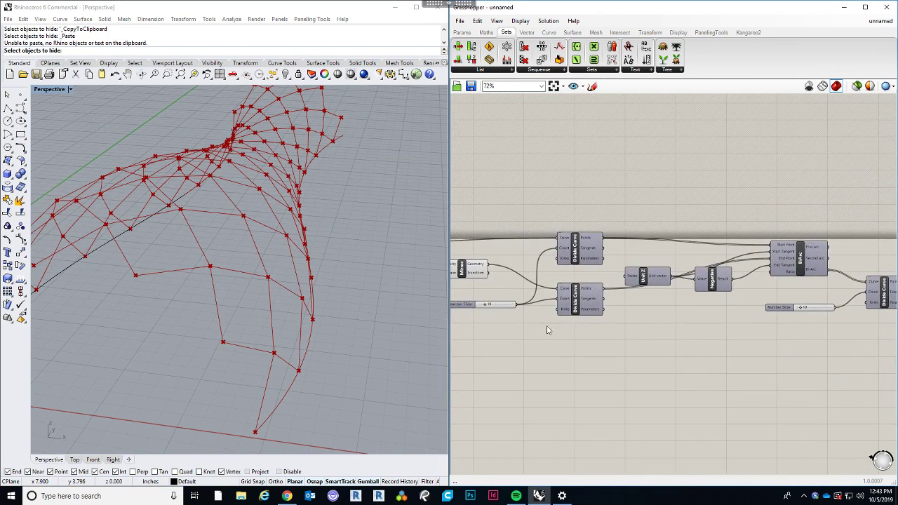
right_click_drag(547, 327, 561, 331)
scroll(309, 253, "down", 5)
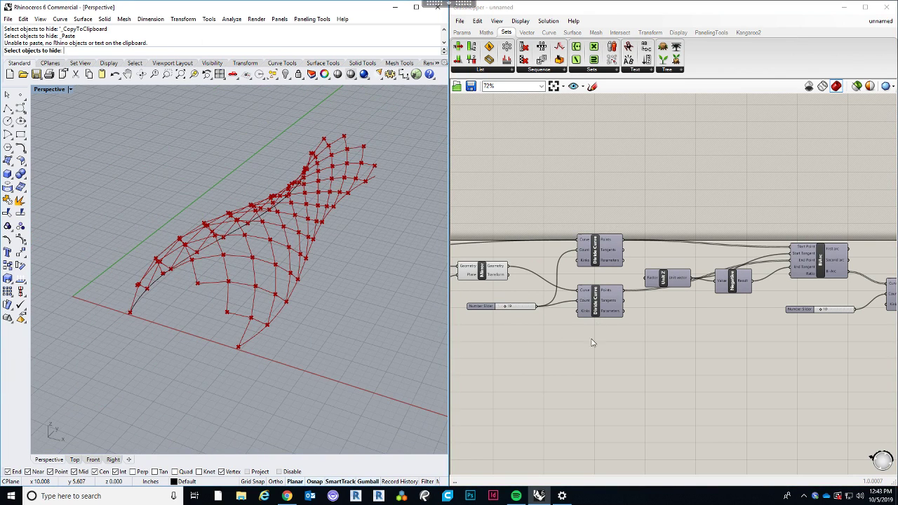
right_click_drag(516, 345, 530, 349)
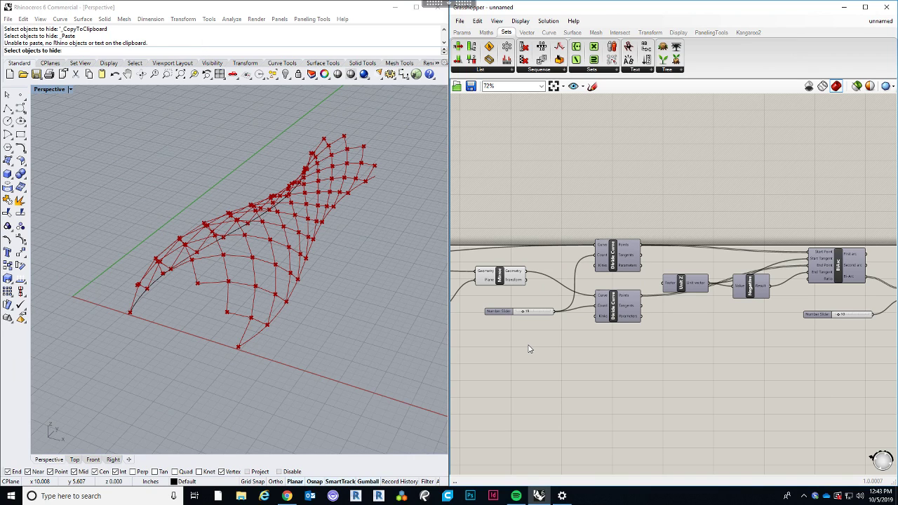
right_click_drag(537, 360, 556, 368)
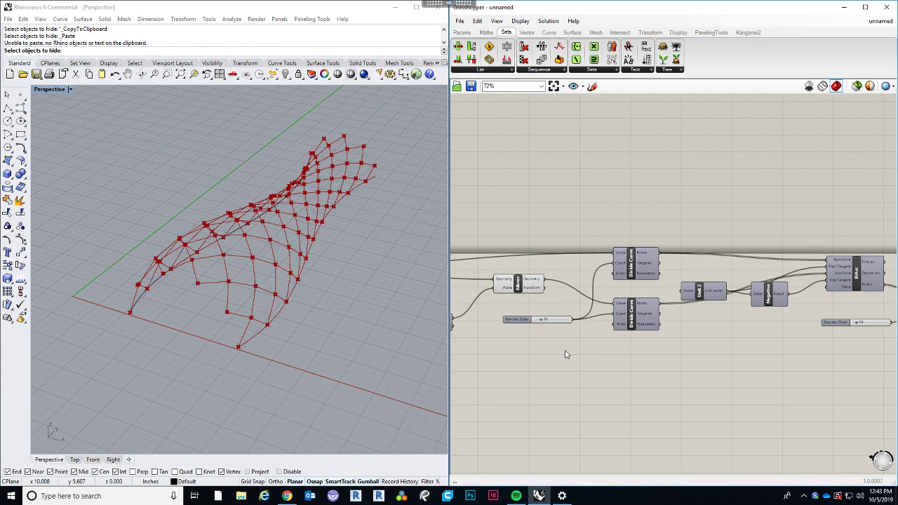
right_click_drag(568, 355, 582, 351)
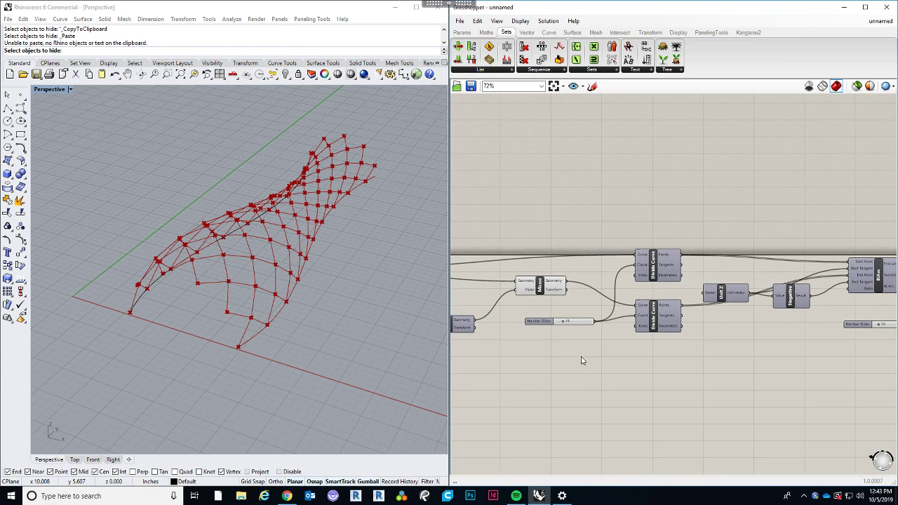
scroll(518, 335, "up", 5)
scroll(583, 302, "up", 2)
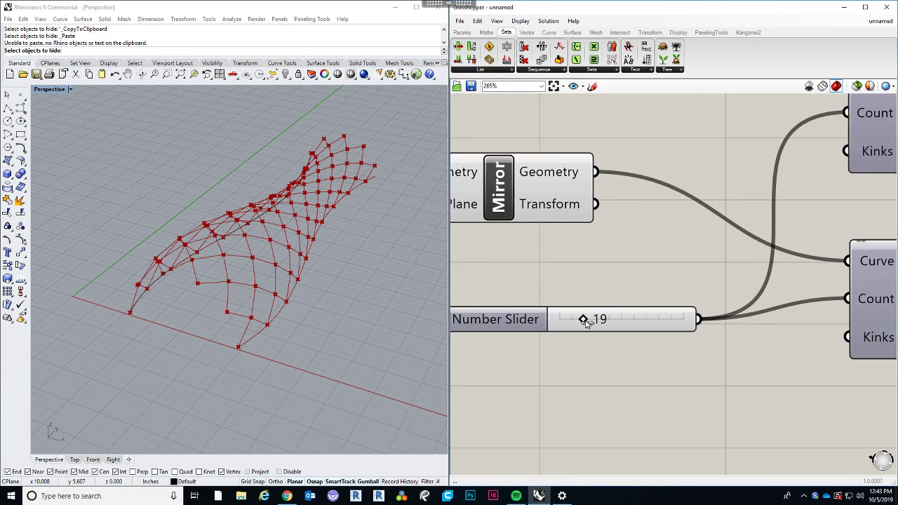
scroll(593, 323, "down", 4)
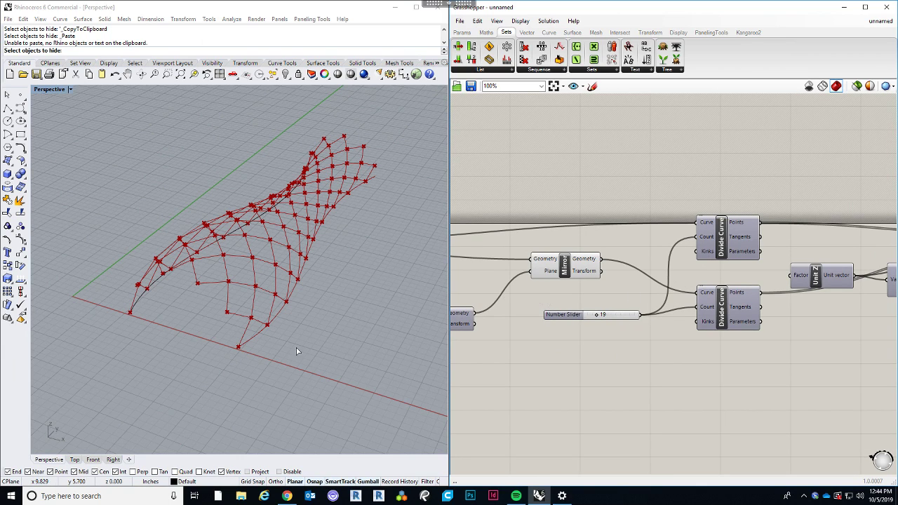
scroll(597, 303, "up", 3)
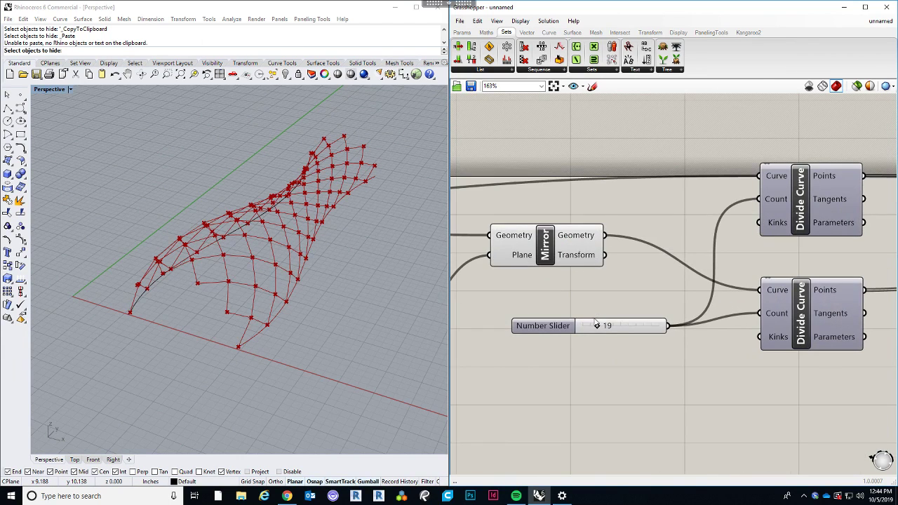
left_click_drag(601, 327, 592, 334)
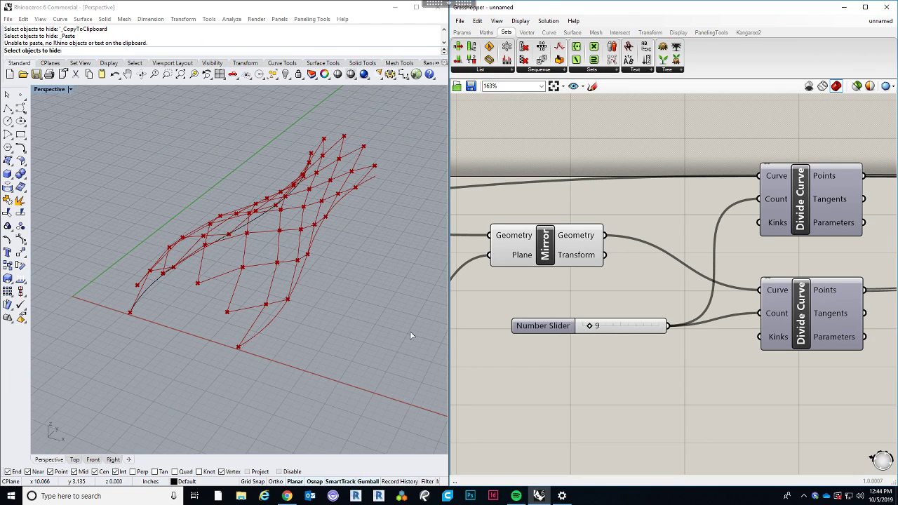
Try division counts of 9 and 17 on the BiArc's Divide Curve and compare the resulting lattice.
right_click_drag(410, 332, 179, 306)
scroll(138, 283, "down", 5)
right_click_drag(137, 283, 203, 308)
right_click_drag(616, 353, 581, 343)
scroll(582, 343, "down", 4)
right_click_drag(737, 353, 607, 327)
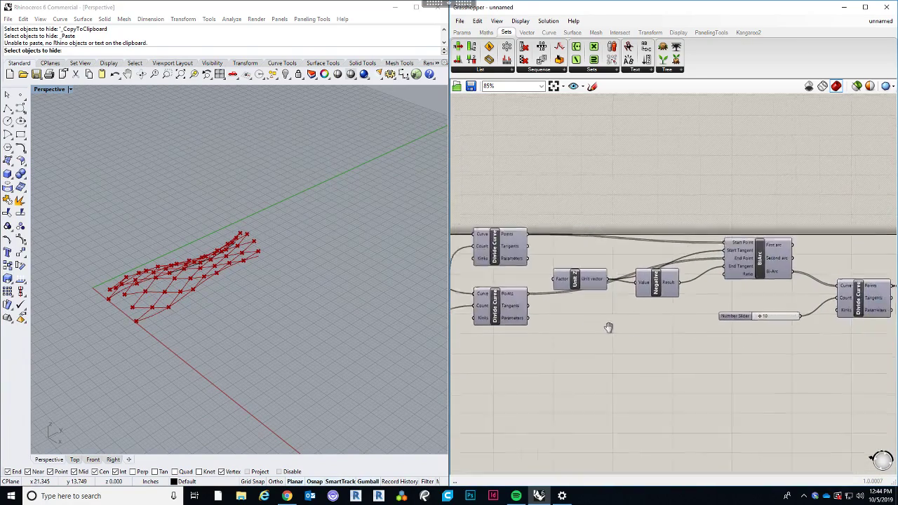
scroll(618, 319, "up", 5)
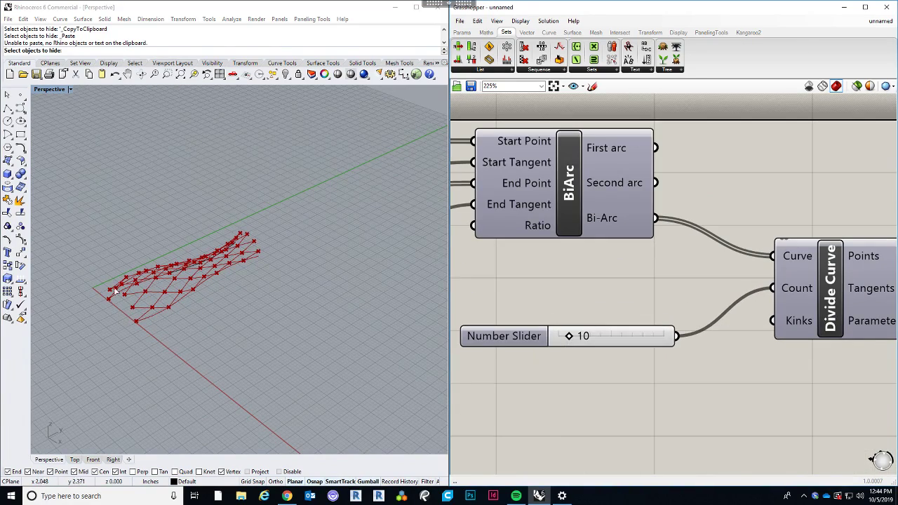
right_click_drag(122, 311, 234, 322)
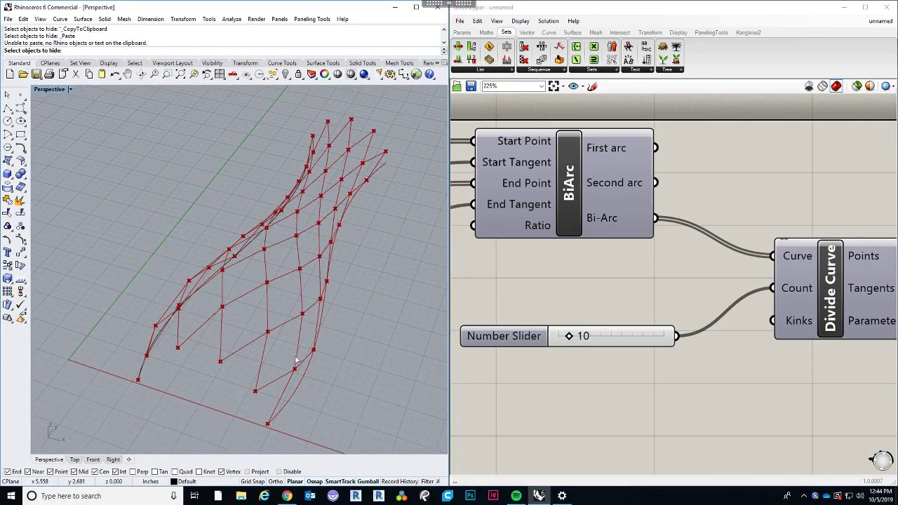
left_click_drag(573, 337, 570, 338)
right_click_drag(428, 339, 204, 309)
left_click_drag(567, 337, 569, 337)
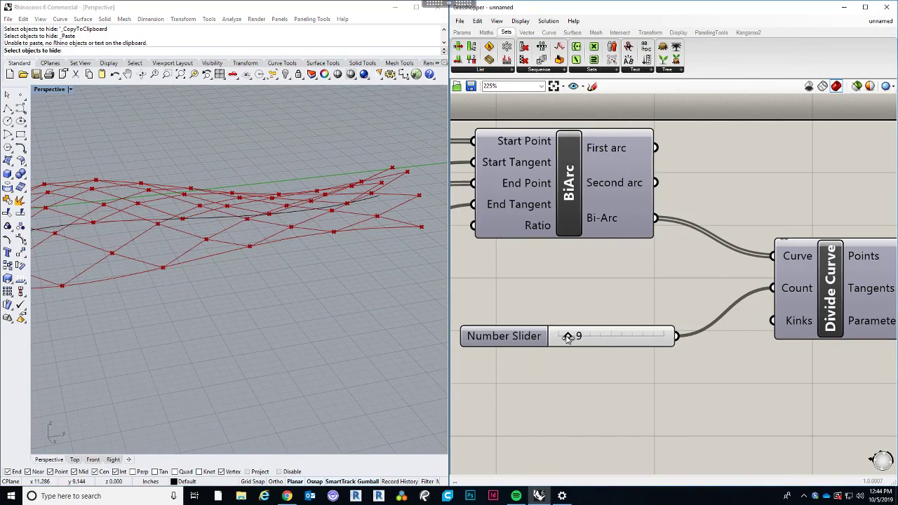
right_click_drag(422, 337, 365, 301)
left_click_drag(575, 339, 594, 334)
Set the shared count slider of the two Divide Curve components beside the Mirror component to 10.
scroll(523, 304, "down", 3)
right_click_drag(491, 316, 565, 327)
scroll(567, 329, "up", 3)
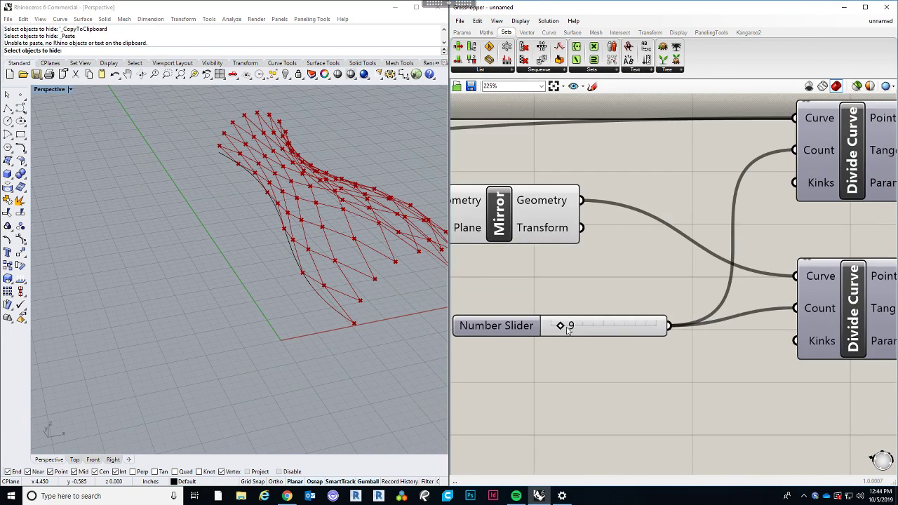
left_click_drag(565, 329, 569, 329)
right_click_drag(353, 317, 302, 319)
Set the count slider of the BiArc's Divide Curve to 18 and inspect the lattice's open end and edges.
scroll(551, 351, "down", 3)
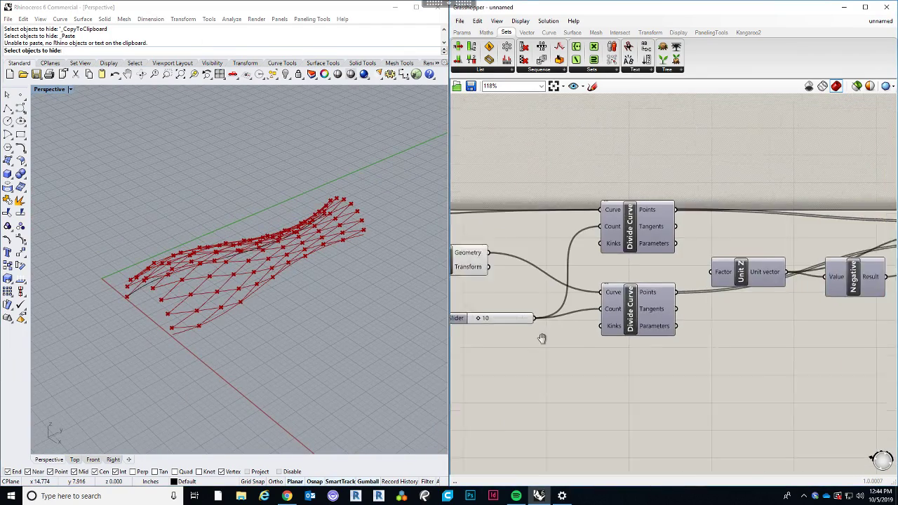
scroll(740, 318, "up", 4)
right_click_drag(765, 321, 606, 325)
scroll(605, 325, "down", 5)
right_click_drag(698, 326, 514, 323)
scroll(514, 323, "up", 3)
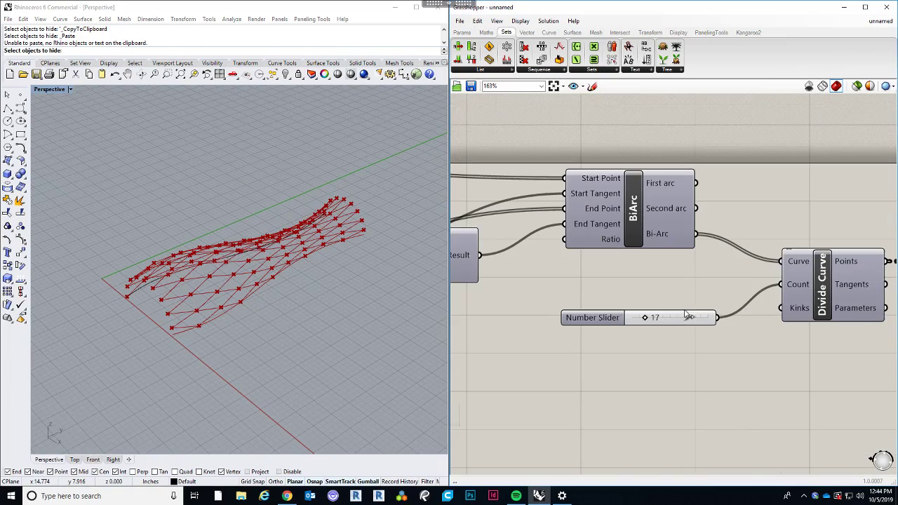
left_click_drag(645, 318, 645, 318)
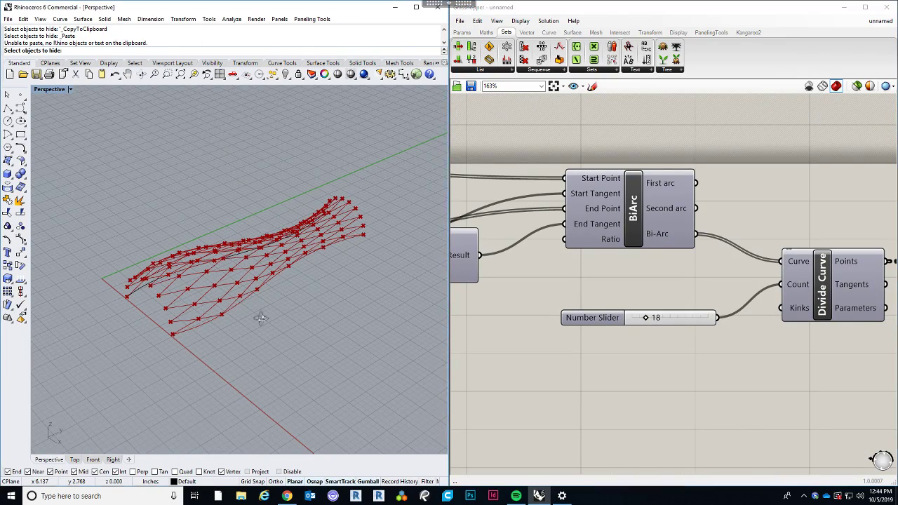
right_click_drag(260, 321, 291, 329)
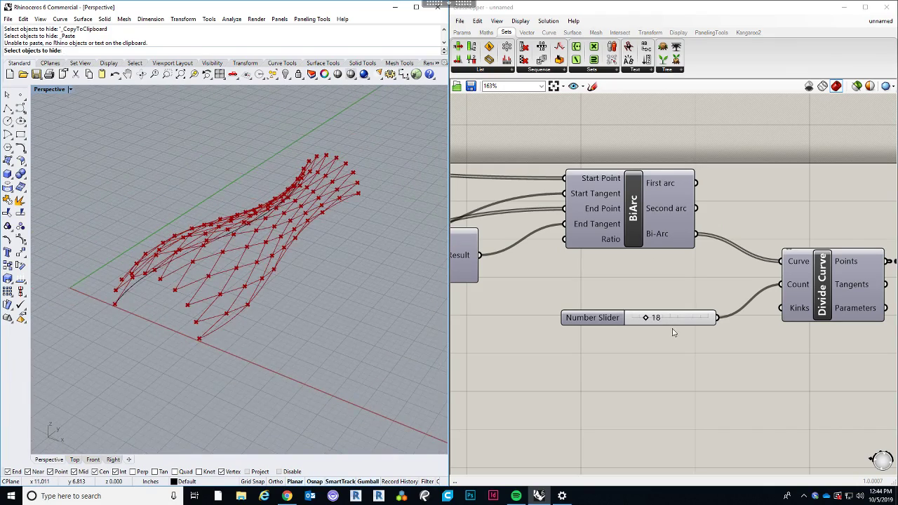
mouse_move(96, 323)
right_mouse_down()
mouse_move(183, 322)
mouse_move(108, 324)
right_mouse_up()
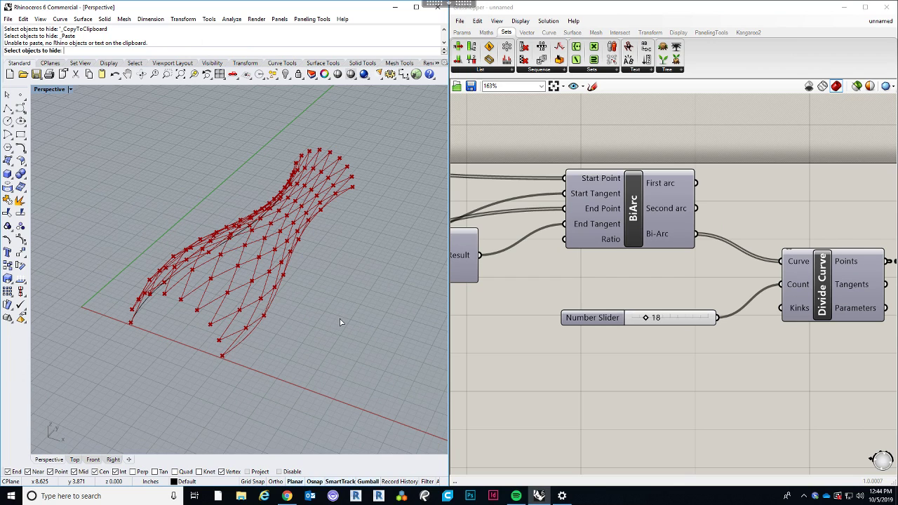
Review the rounding options, including even numbers, in the settings of the count slider for the BiArc's Divide Curve.
right_click_drag(639, 354, 607, 325)
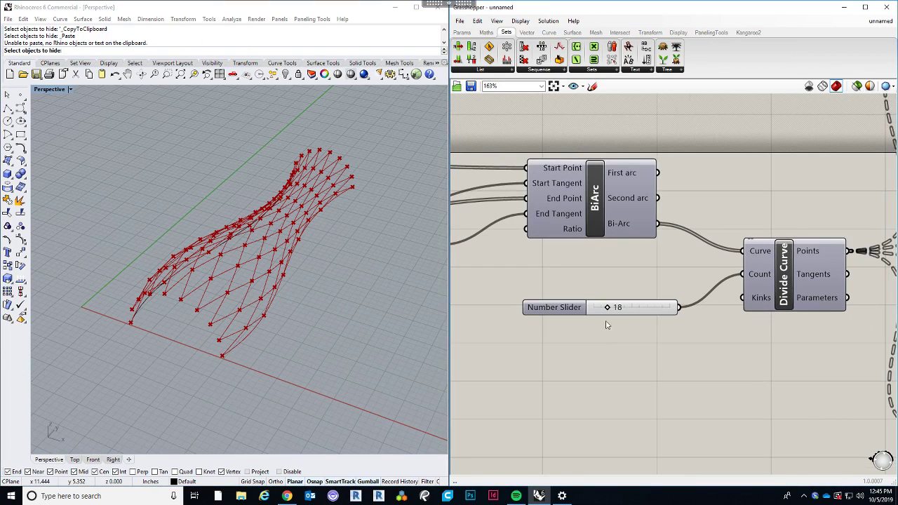
right_click(586, 309)
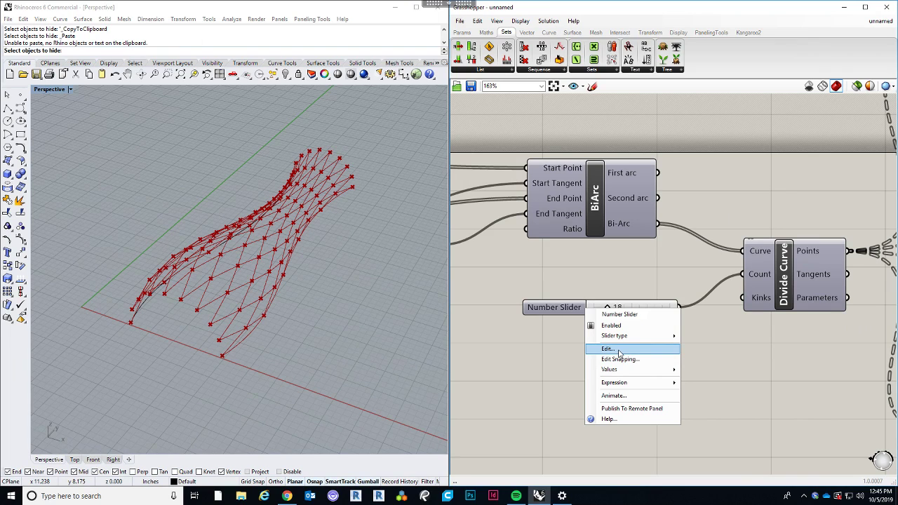
left_click(535, 353)
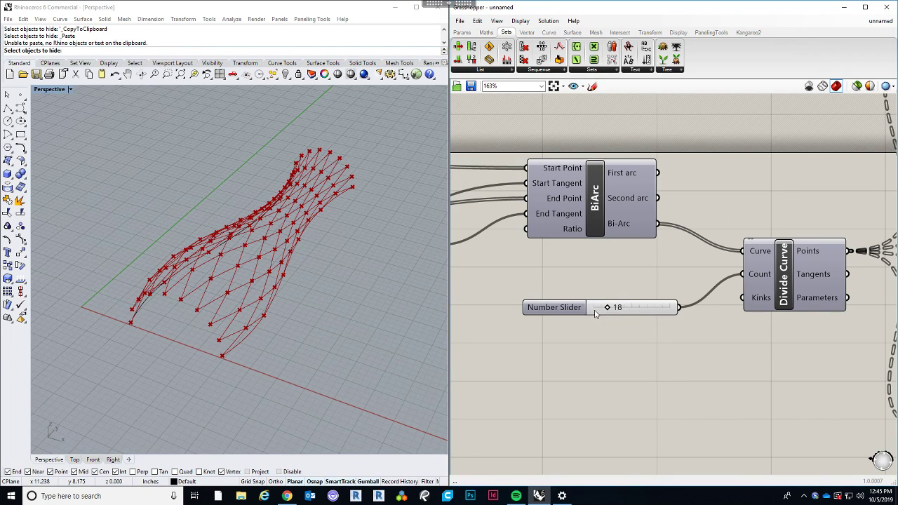
right_click(595, 315)
left_click(609, 352)
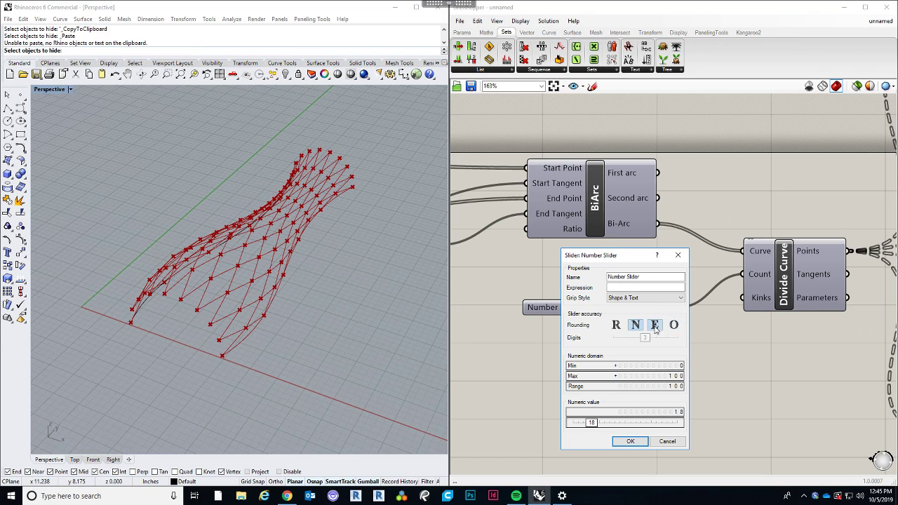
left_click(627, 441)
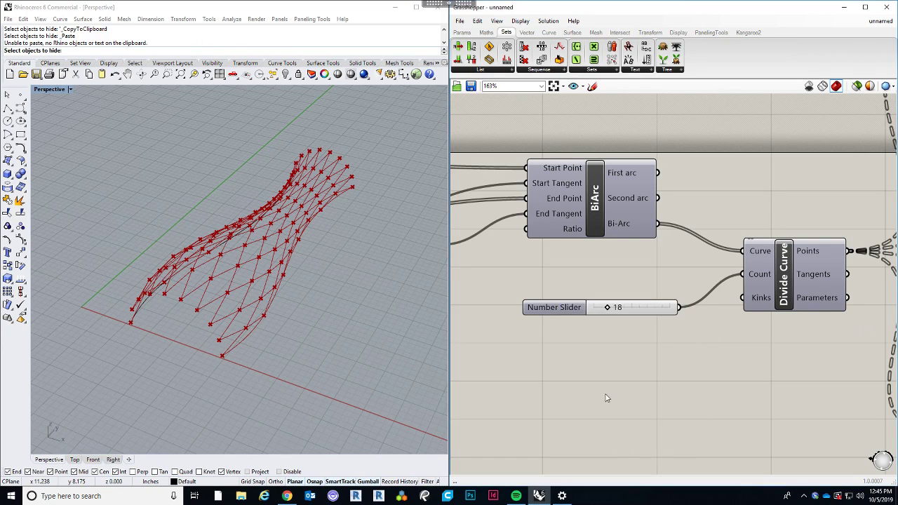
right_click_drag(606, 395, 586, 384)
scroll(586, 385, "down", 3)
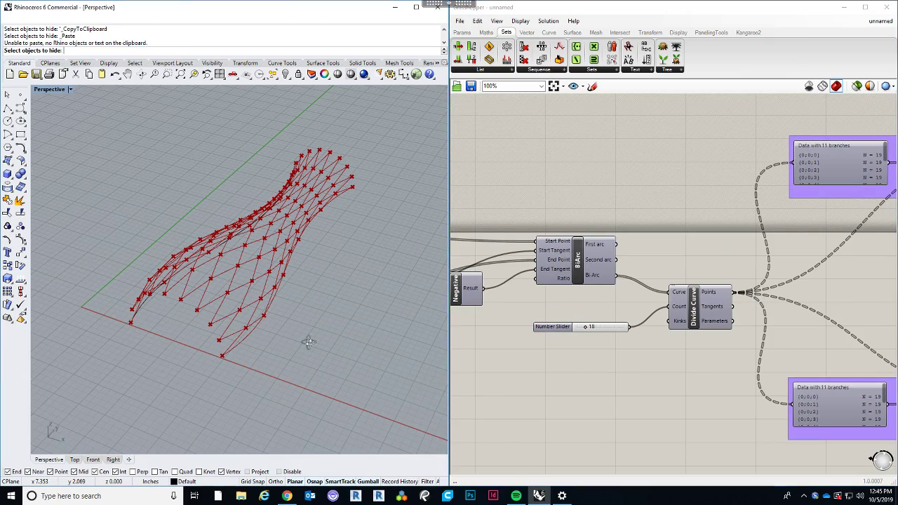
Set the count slider of the BiArc's Divide Curve to 11.
right_click_drag(307, 341, 269, 344)
right_click_drag(577, 367, 557, 346)
right_click_drag(291, 351, 308, 351)
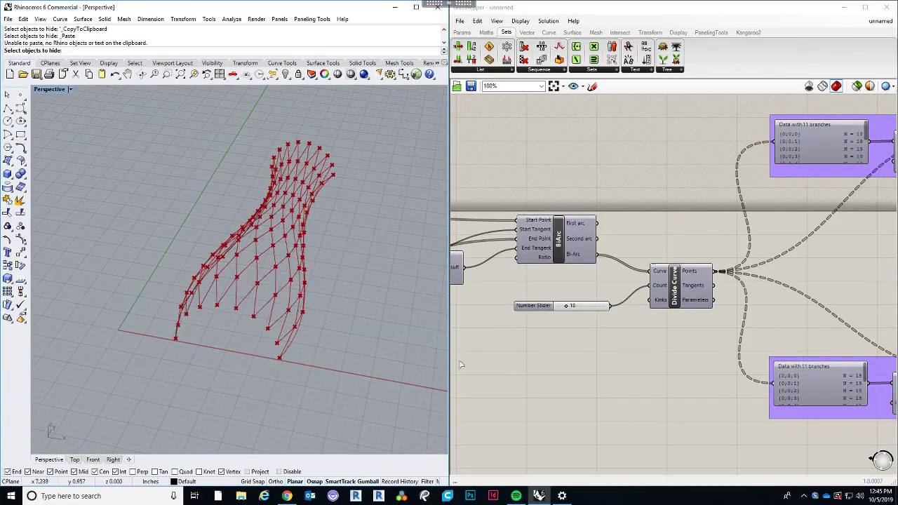
right_click_drag(351, 330, 324, 327)
scroll(561, 315, "up", 4)
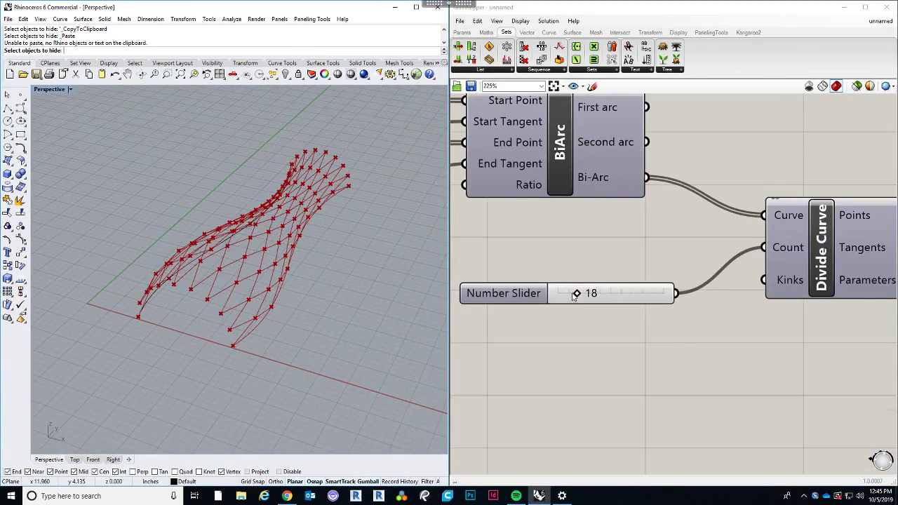
left_click_drag(577, 295, 570, 295)
scroll(334, 284, "down", 5)
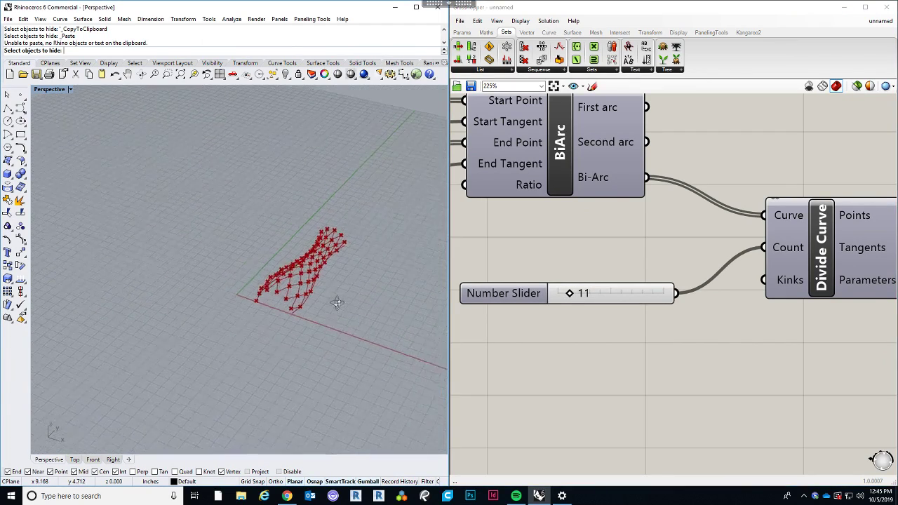
Examine the coarser lattice and follow the definition through to its final Line, Cull Index and Tree Branch components.
scroll(458, 310, "down", 3)
right_click_drag(615, 345, 494, 309)
scroll(492, 307, "down", 3)
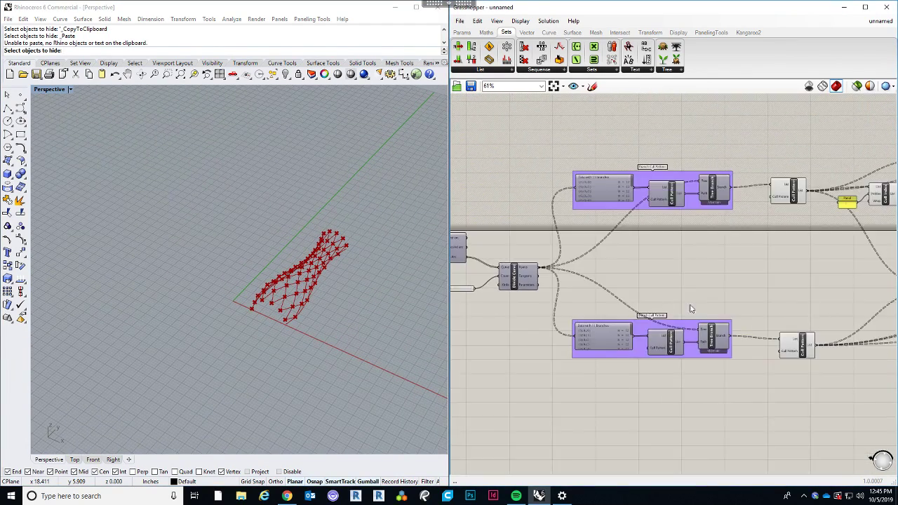
right_click_drag(815, 309, 580, 287)
right_click_drag(750, 297, 555, 304)
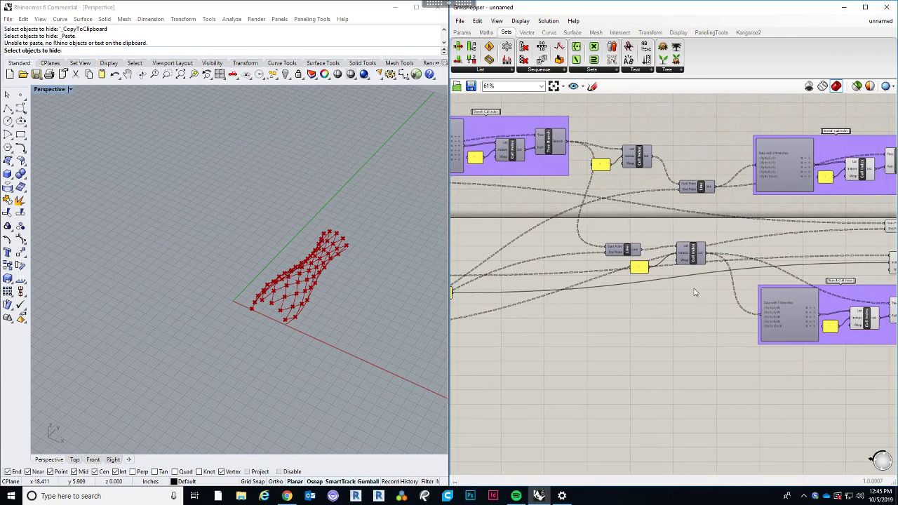
right_click_drag(748, 277, 636, 266)
right_click_drag(541, 267, 611, 257)
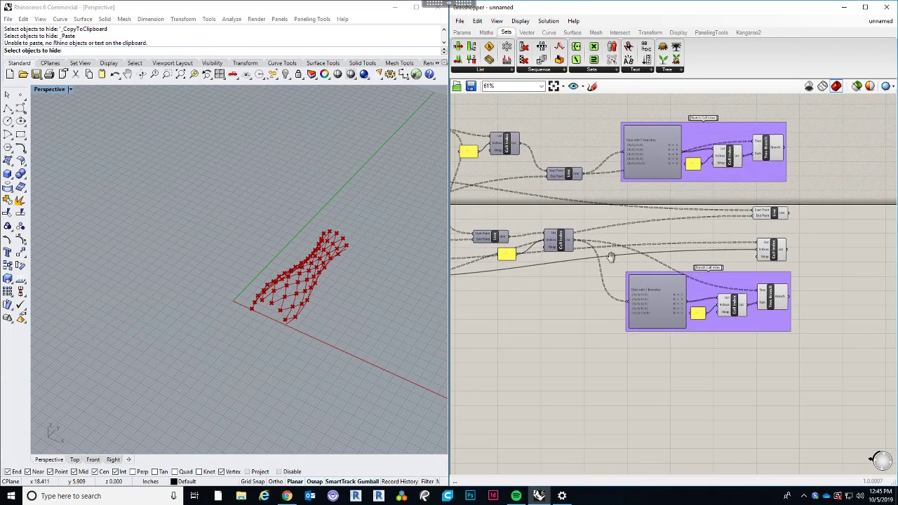
scroll(814, 235, "up", 3)
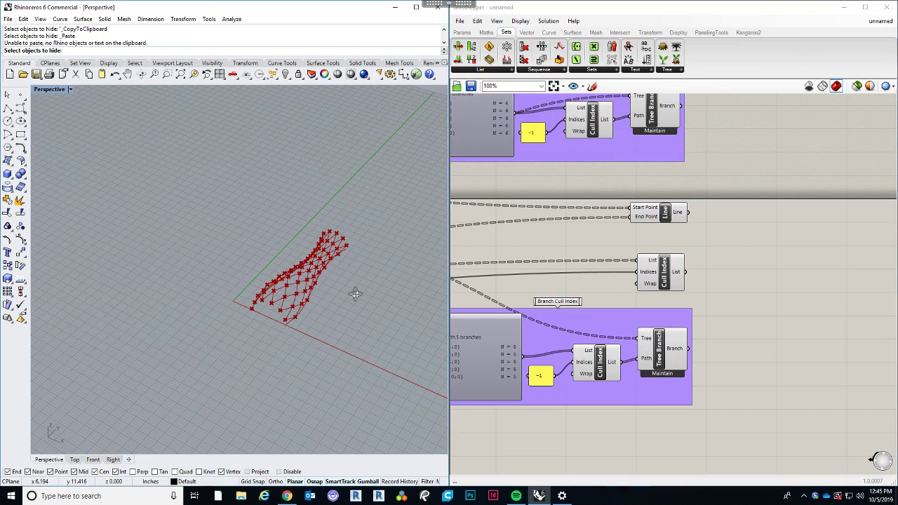
right_click_drag(353, 294, 341, 327)
scroll(341, 324, "up", 4)
right_click_drag(758, 283, 656, 294)
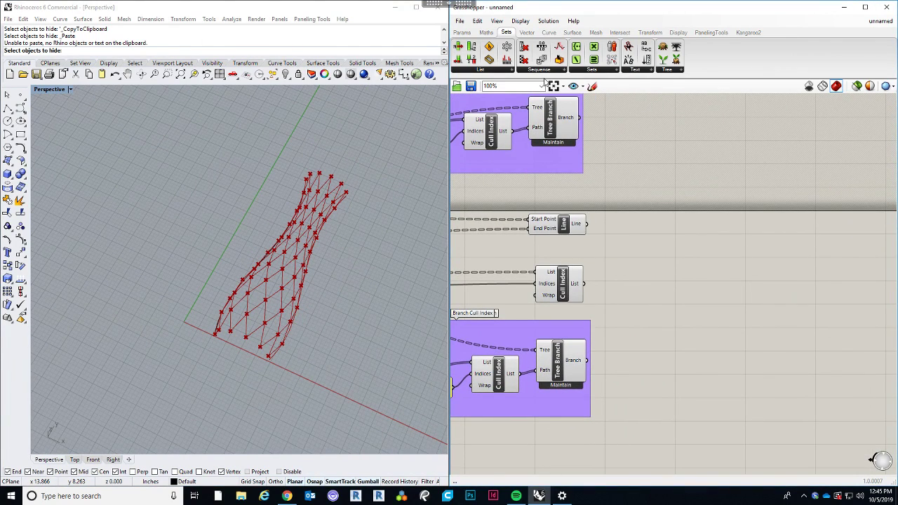
Add an Edge Surface component on the empty canvas beyond the final Tree Branch components.
left_click(573, 33)
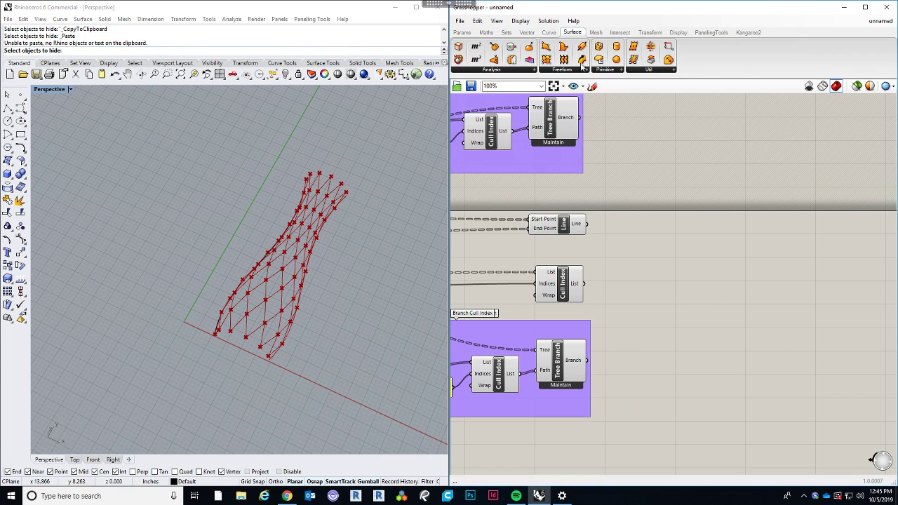
left_click(574, 71)
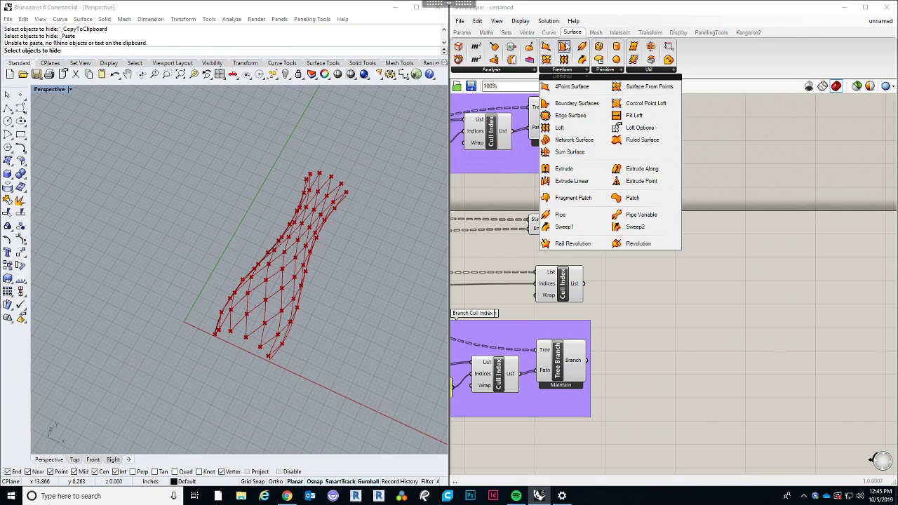
left_click(672, 276)
double_click(665, 261)
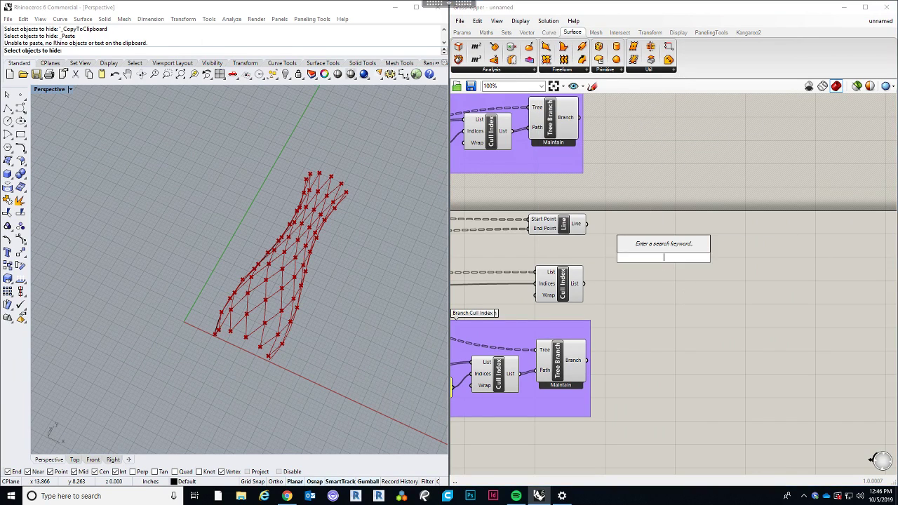
type("edge")
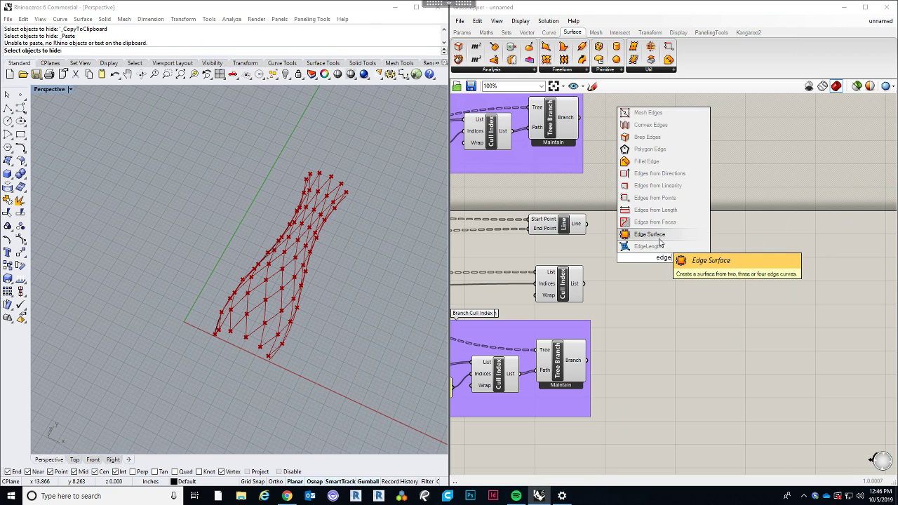
left_click(658, 234)
left_click_drag(677, 229, 677, 222)
right_click_drag(677, 268, 694, 322)
left_click_drag(712, 285, 765, 226)
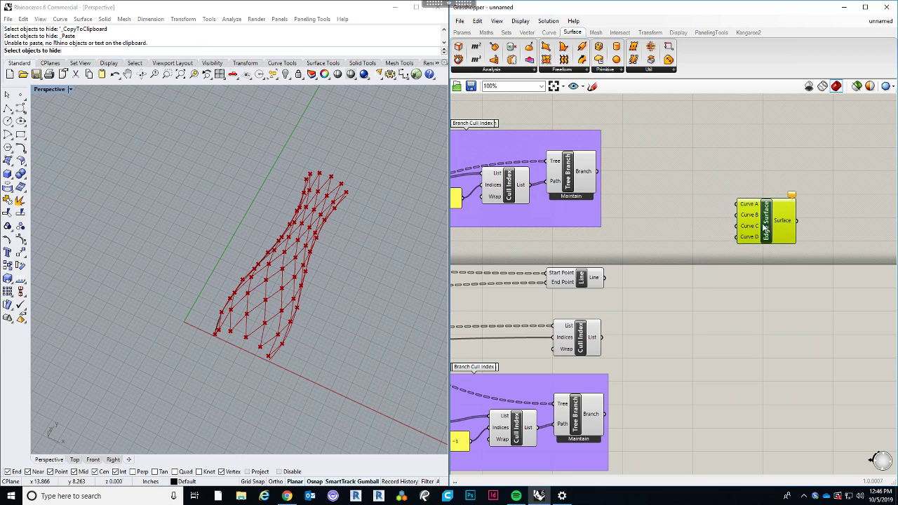
Connect the upper Tree Branch's Branch output to Curve A of the Edge Surface.
left_click(651, 199)
scroll(714, 197, "up", 2)
left_click_drag(559, 167, 745, 208)
left_click(528, 178)
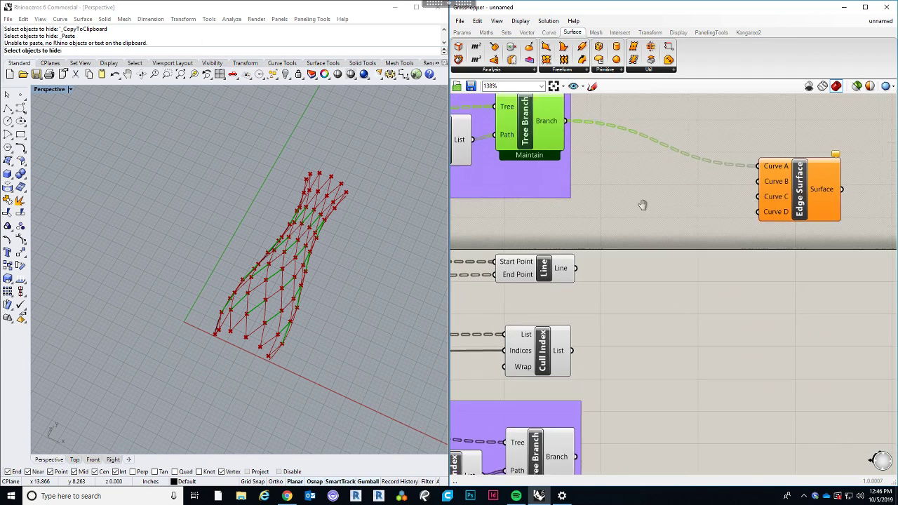
Connect the lower Tree Branch's Branch output to Curve B of the Edge Surface and place a copy of the component below it.
right_click_drag(642, 204, 682, 115)
left_click(574, 411)
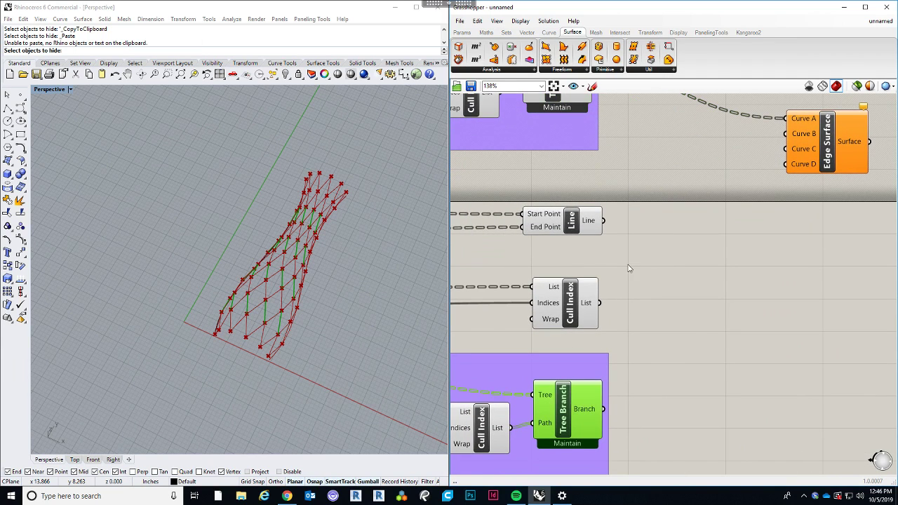
scroll(629, 268, "down", 2)
left_click(527, 140)
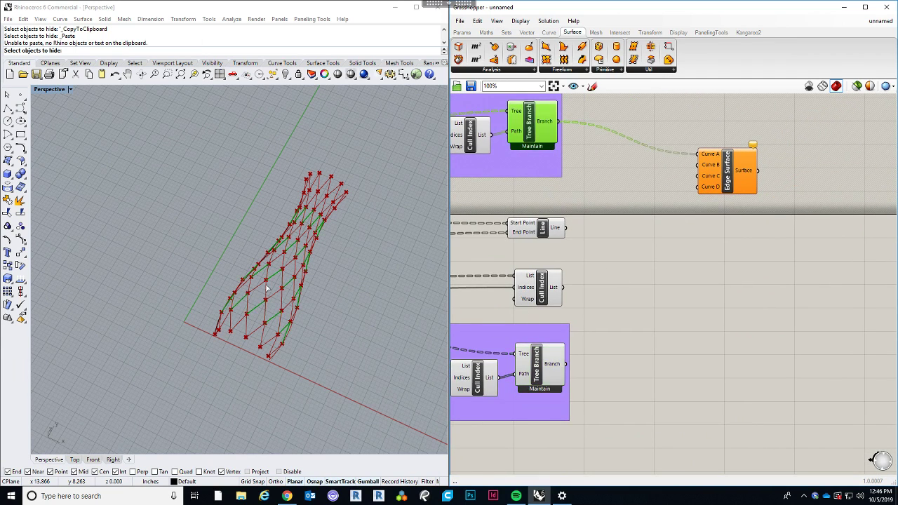
scroll(317, 334, "up", 5)
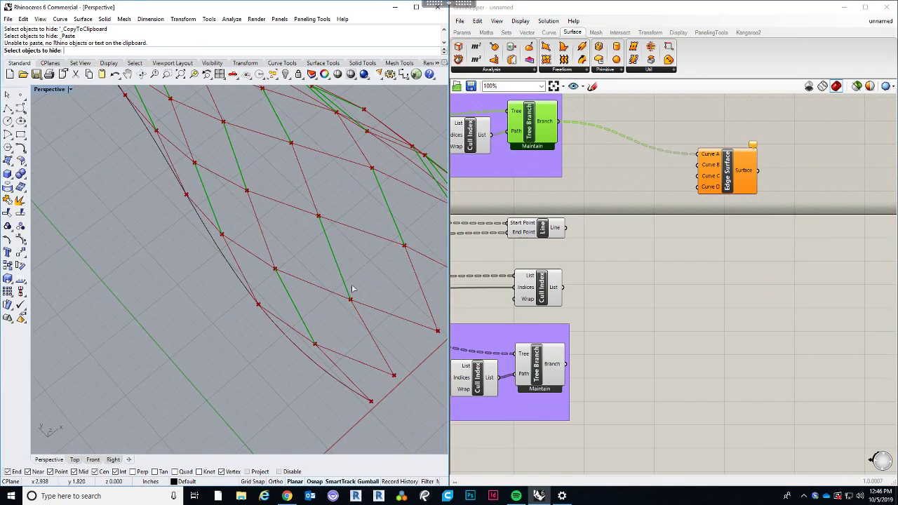
scroll(274, 324, "down", 3)
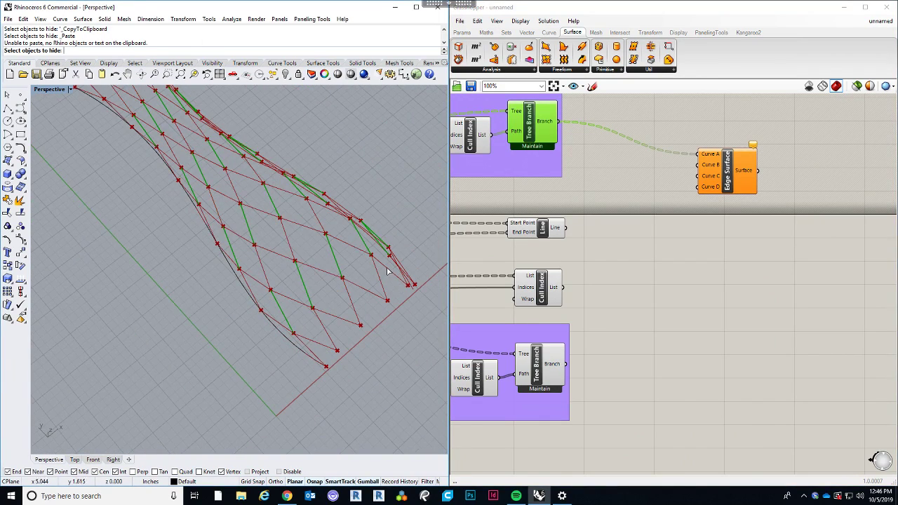
left_click(539, 377)
left_click_drag(567, 364, 727, 228)
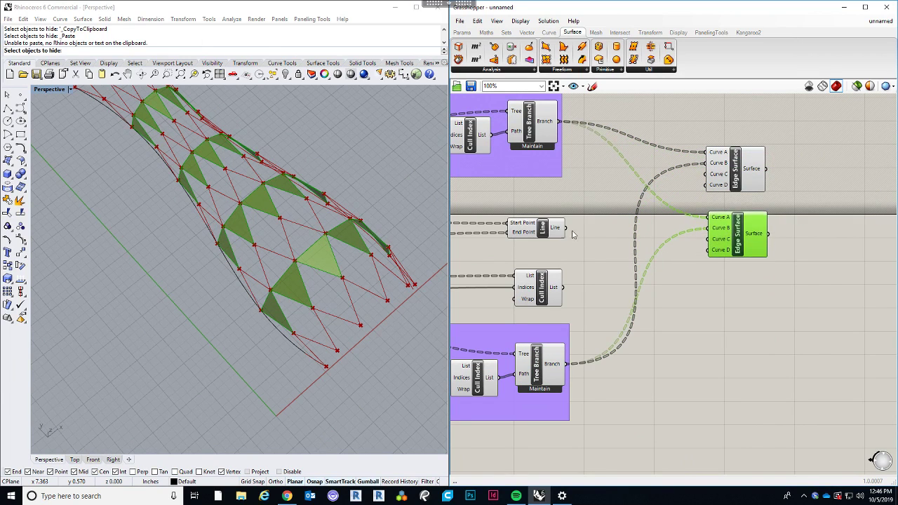
Connect the final Line output to Curve A and the final Cull Index list to Curve B of the lower Edge Surface.
left_click(549, 232)
left_click(550, 296)
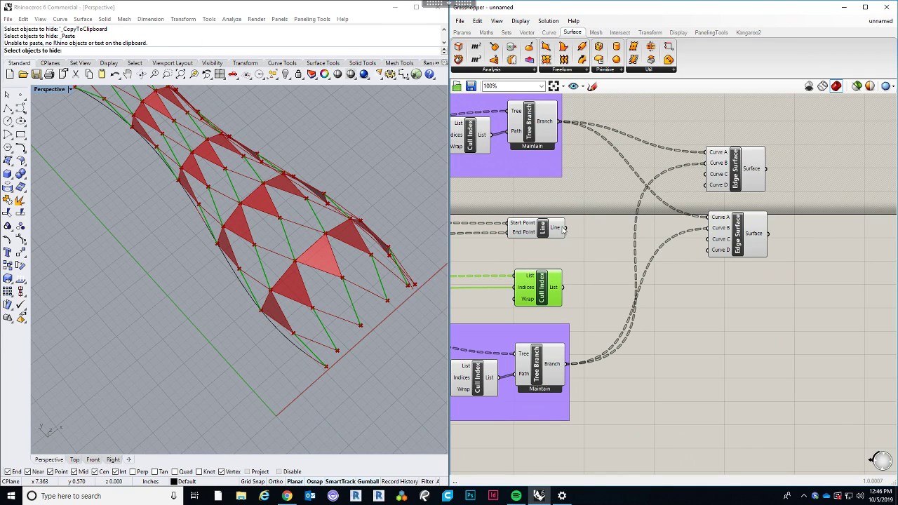
left_click_drag(563, 229, 709, 218)
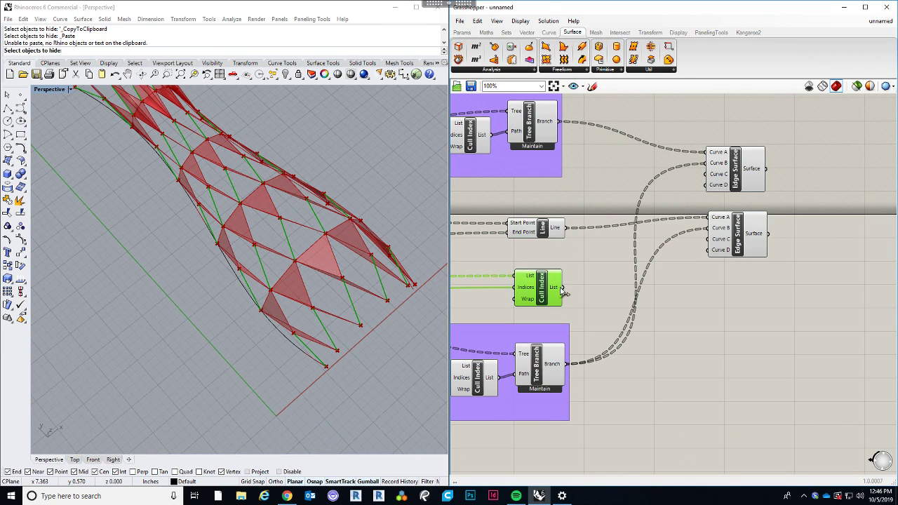
left_click_drag(562, 288, 708, 228)
left_click(730, 236)
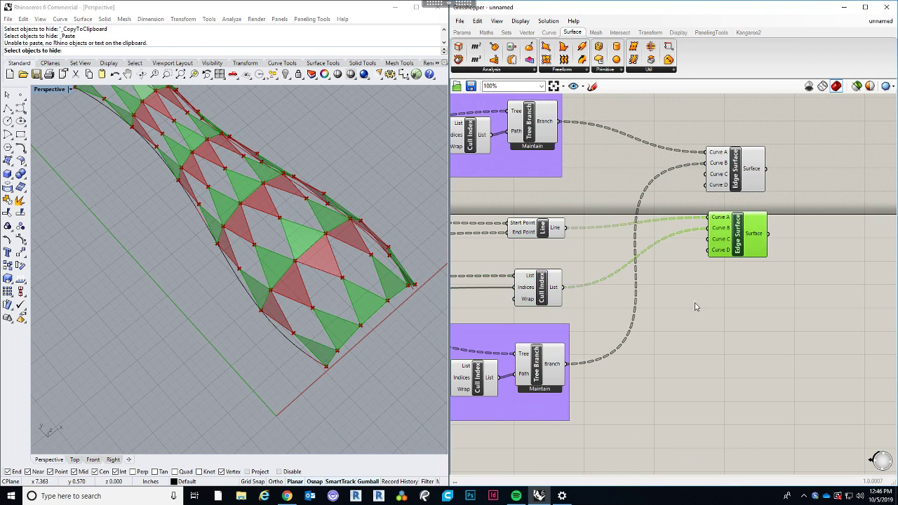
left_click(677, 316)
Compare the panels made by the two Edge Surface components around the lattice's open end and side edge.
right_click_drag(347, 375, 209, 278)
left_click(731, 176)
scroll(211, 281, "up", 6)
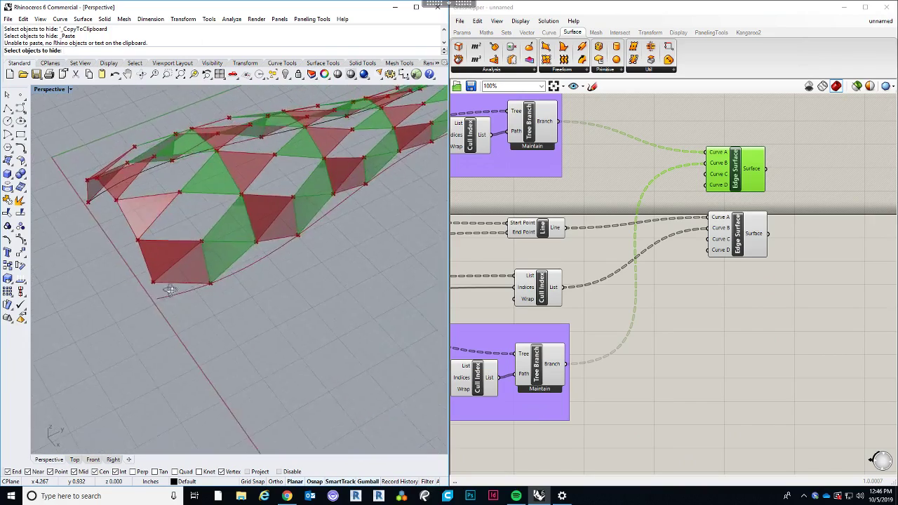
scroll(210, 306, "down", 5)
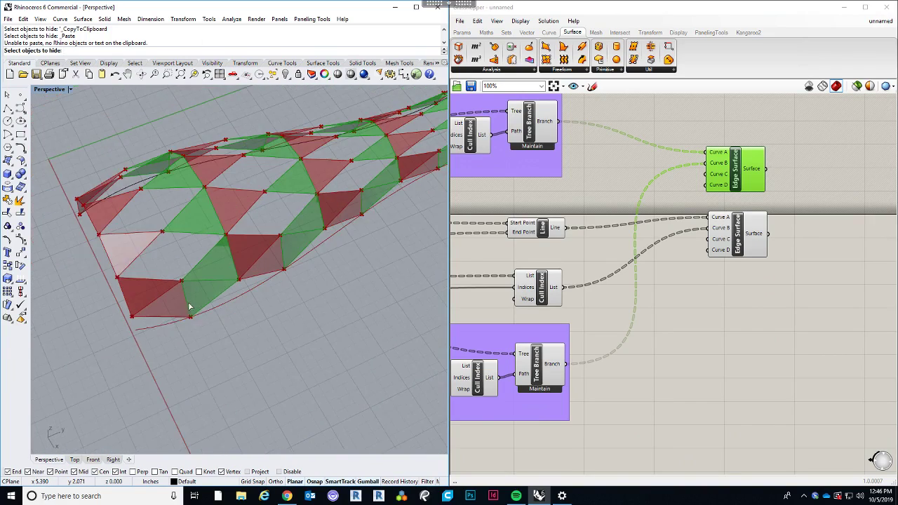
right_click_drag(191, 310, 210, 326)
right_click_drag(709, 291, 659, 303)
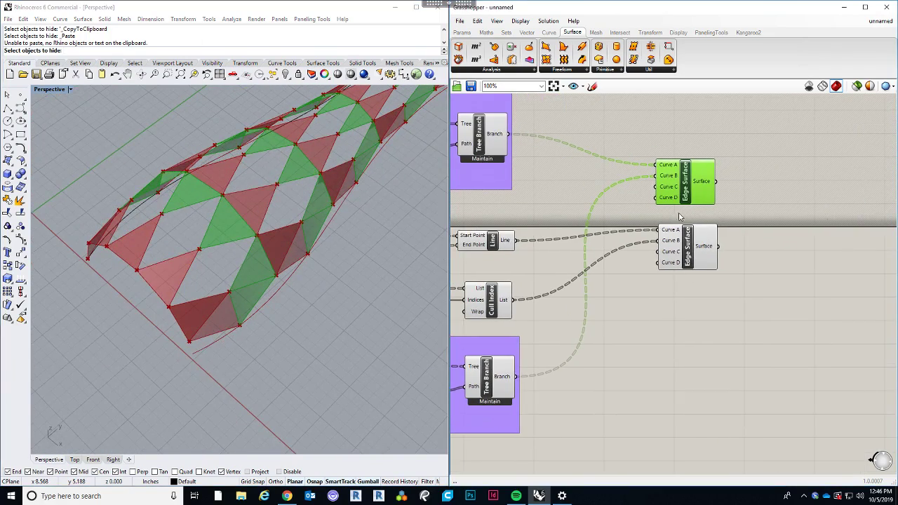
right_click_drag(739, 232, 668, 226)
left_click(637, 253)
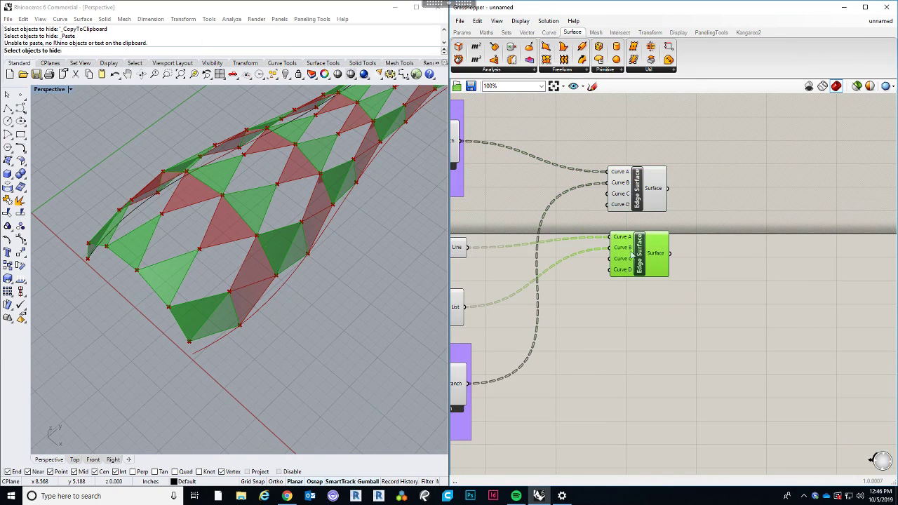
left_click(635, 199)
Copy the Cull Index and its -1 panel from after the lower mid-definition Line component to beside the Edge Surface components.
scroll(603, 291, "down", 3)
right_click_drag(611, 290, 783, 285)
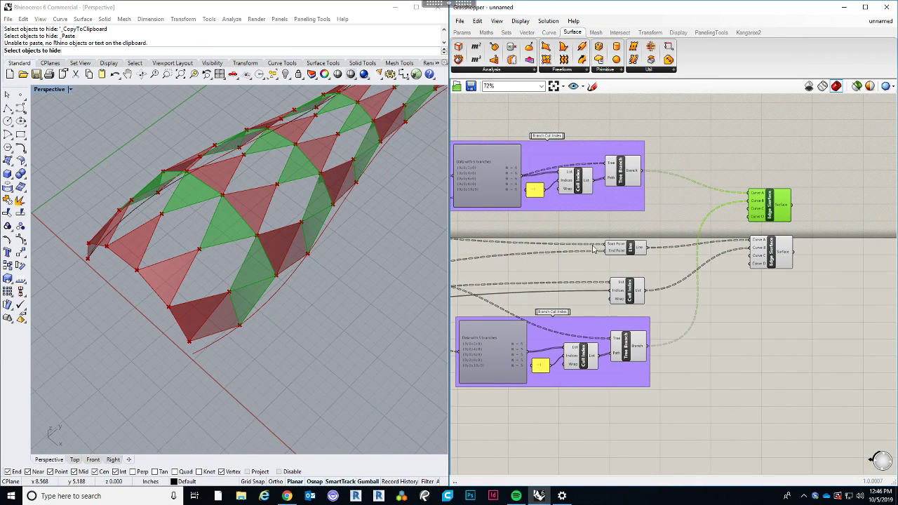
scroll(563, 270, "up", 2)
right_click_drag(562, 270, 728, 251)
scroll(726, 253, "down", 2)
right_click_drag(544, 292, 647, 293)
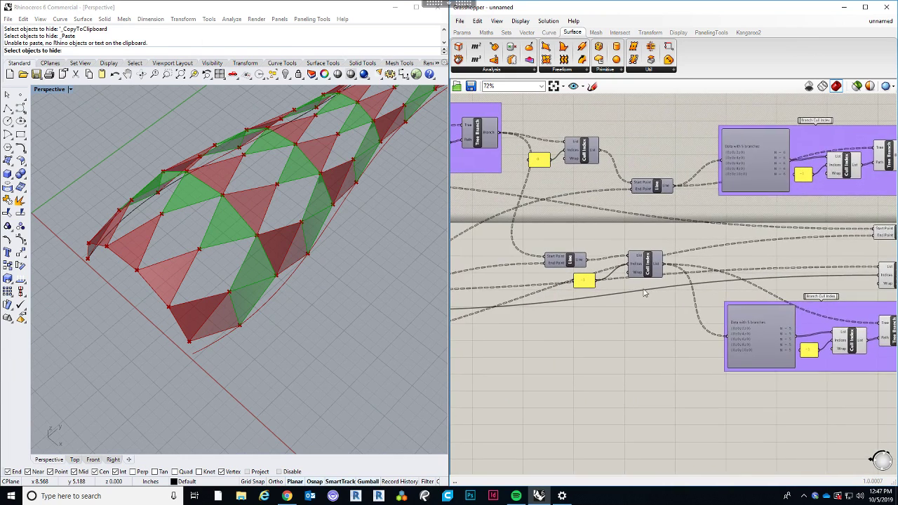
scroll(613, 277, "up", 2)
left_click_drag(581, 286, 604, 283)
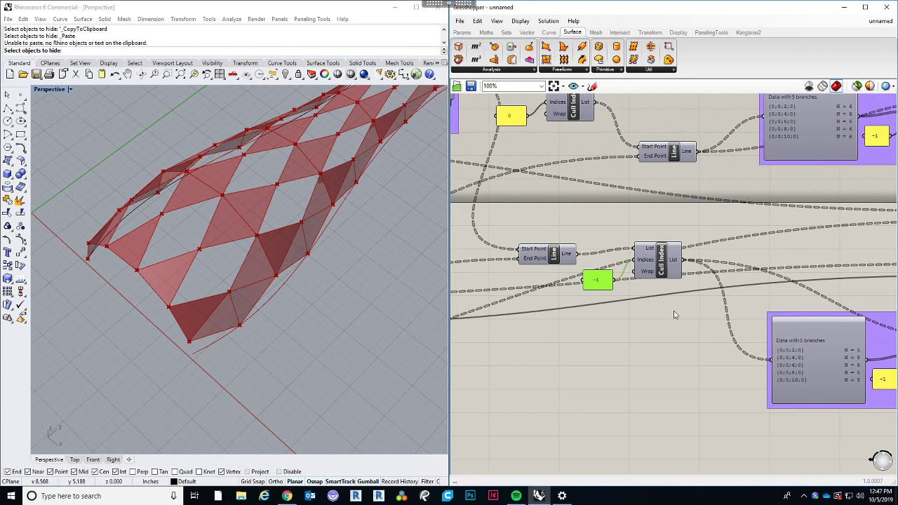
left_click_drag(674, 311, 596, 245)
left_click_drag(645, 270, 851, 238)
scroll(578, 289, "down", 5)
scroll(861, 250, "up", 5)
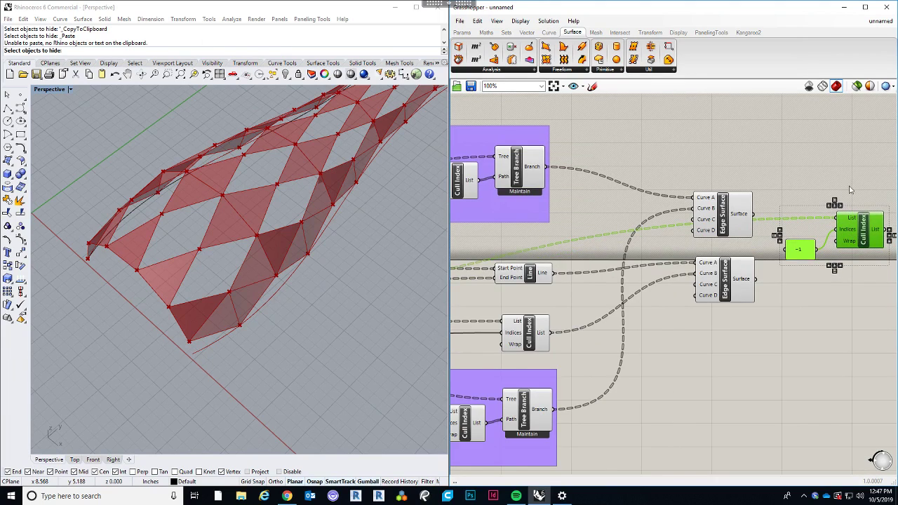
Move the copied -1 panel closer to its Cull Index and connect the upper Edge Surface's output to that Cull Index's List.
right_click_drag(831, 177, 690, 195)
left_click(688, 279)
left_click_drag(654, 271, 660, 267)
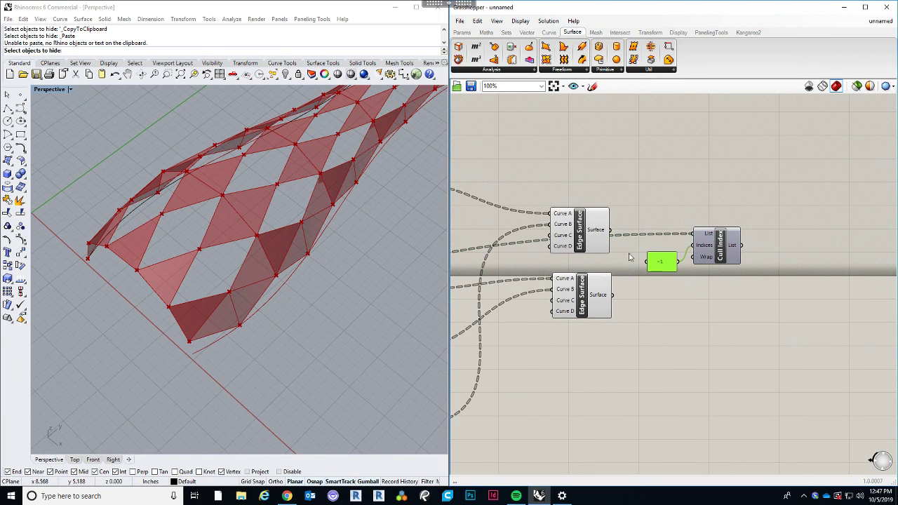
left_click_drag(611, 232, 691, 234)
Duplicate the Cull Index with its -1 panel below and connect the lower Edge Surface's output to the copy's List.
left_click_drag(728, 299, 646, 249)
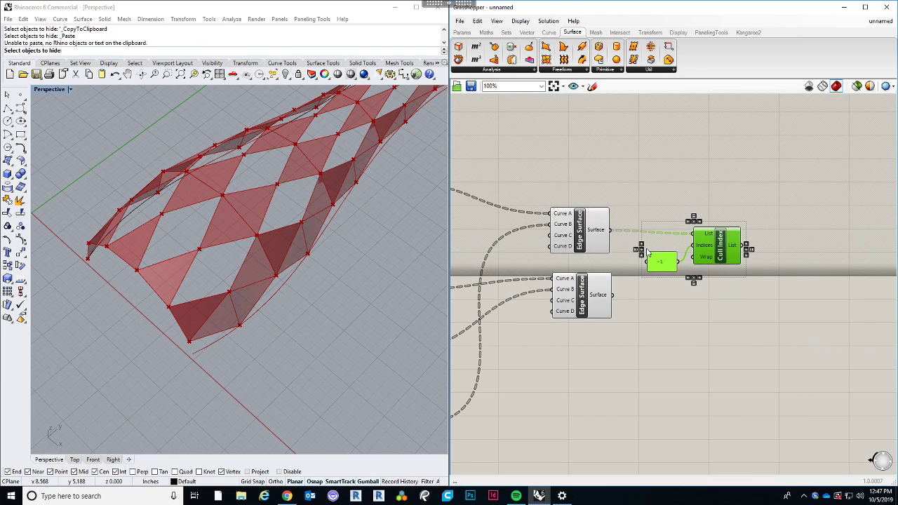
key("ctrl+c")
key("ctrl+v")
left_click_drag(718, 256, 714, 310)
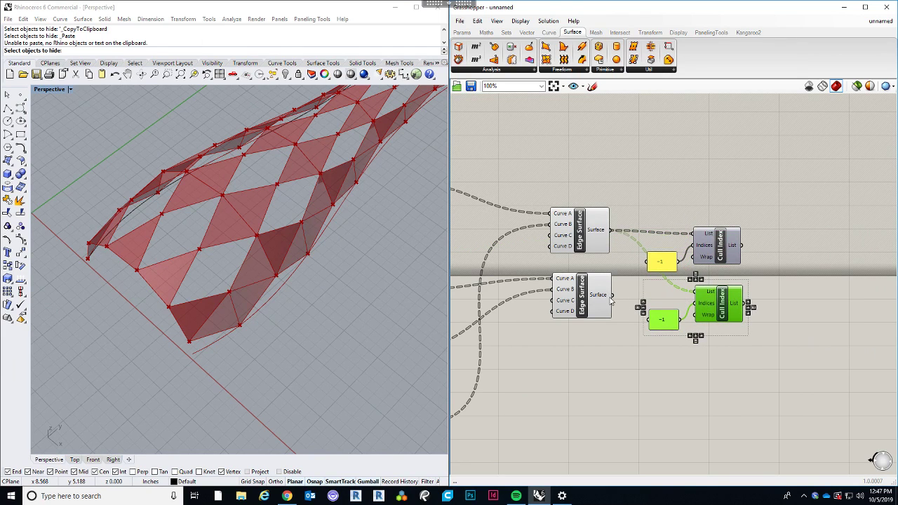
left_click_drag(612, 296, 696, 292)
Turn on the preview of both Cull Index components that follow the Edge Surfaces.
left_click(628, 346)
right_click_drag(629, 346, 675, 350)
left_click_drag(801, 357, 731, 215)
middle_click(763, 220)
left_click(762, 191)
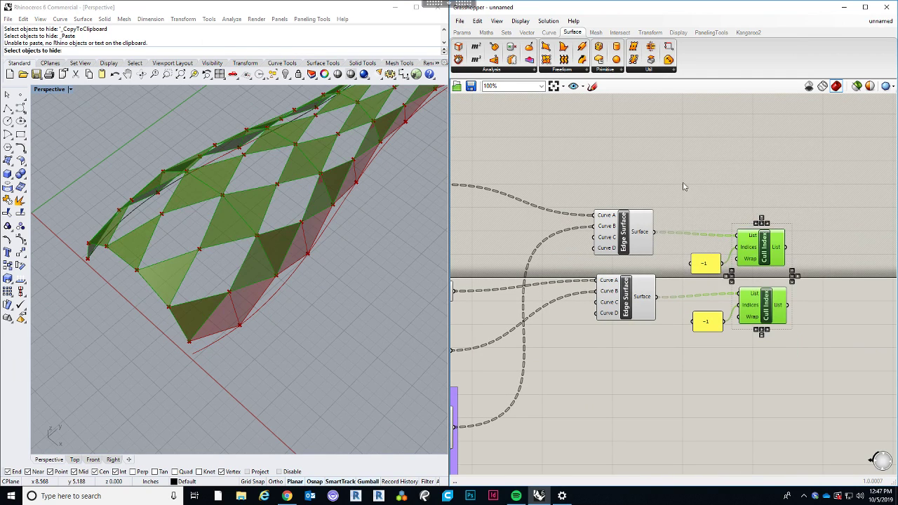
Turn off the preview of both Edge Surface components.
left_click_drag(664, 181, 620, 311)
middle_click(620, 311)
left_click(652, 282)
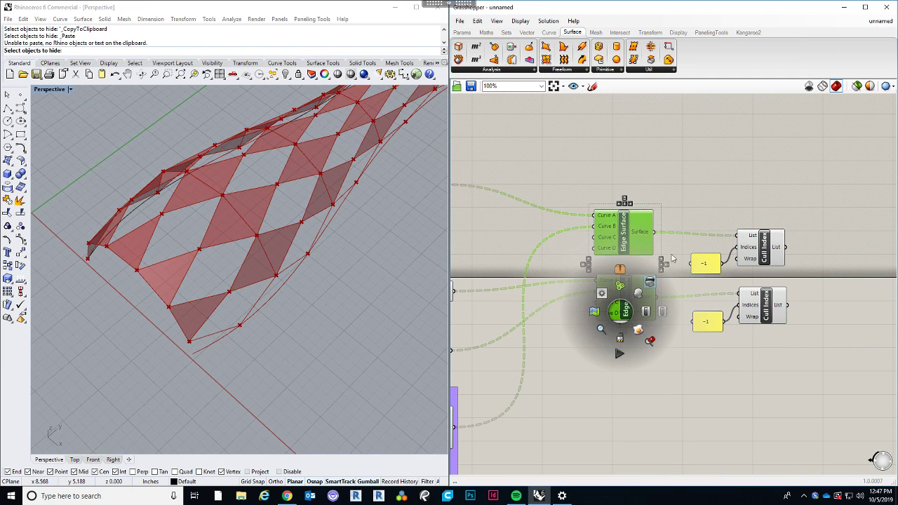
Examine the edge-surface panels and the openings left between them at the tube's end from several angles.
left_click(672, 259)
right_click_drag(234, 297, 387, 324)
left_click(615, 369)
scroll(617, 321, "down", 3)
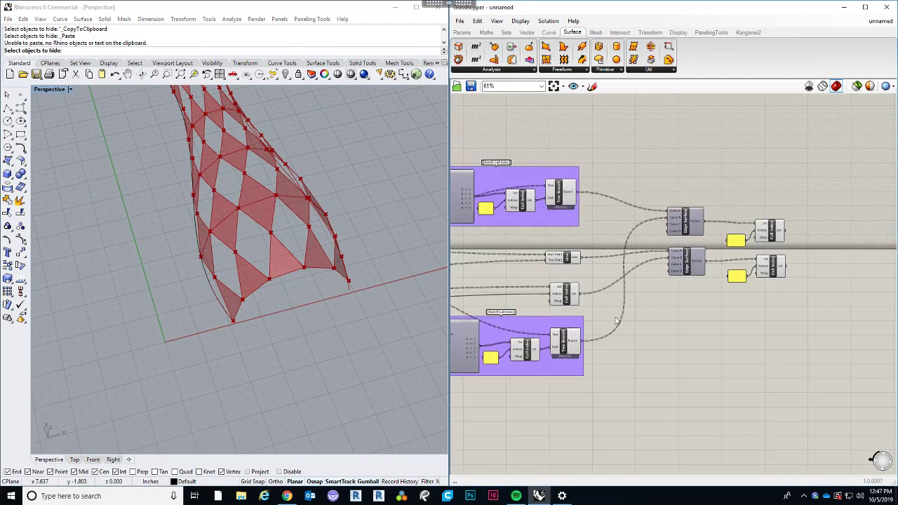
scroll(616, 322, "up", 3)
right_click_drag(291, 370, 343, 246)
scroll(343, 246, "up", 5)
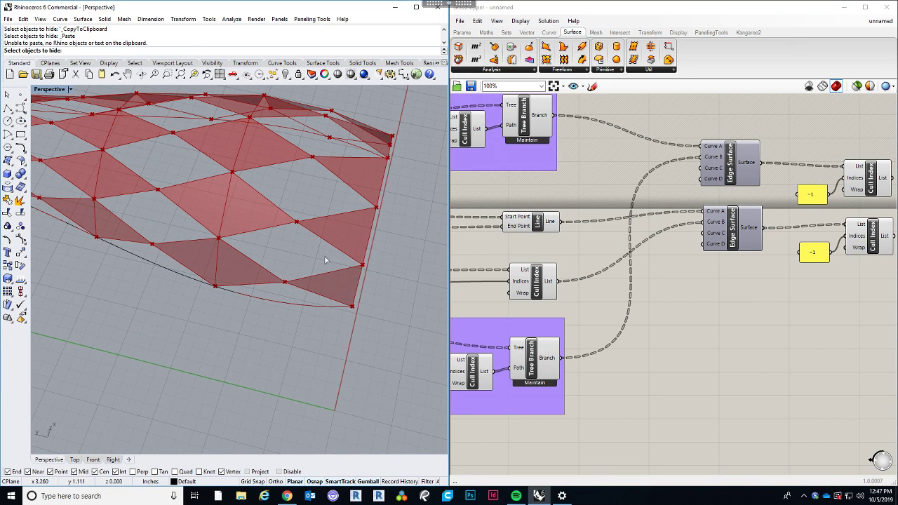
right_click_drag(362, 304, 307, 286)
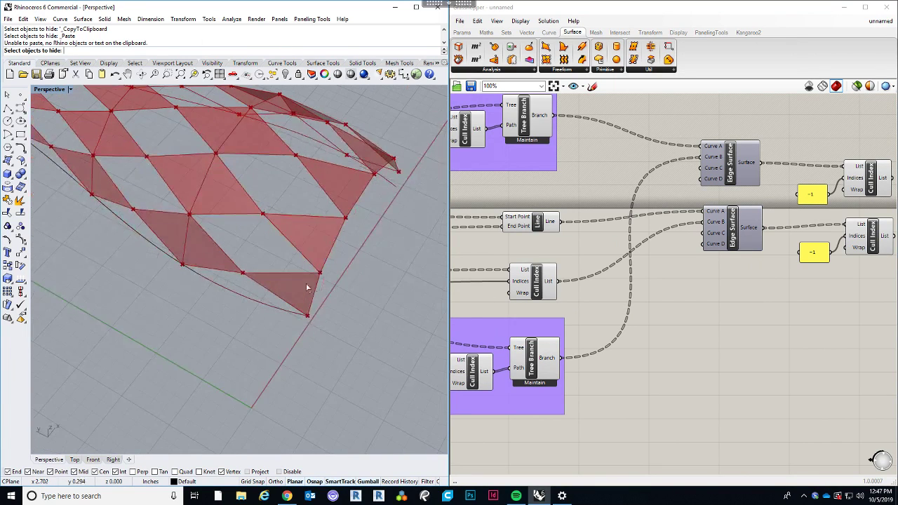
scroll(230, 283, "up", 3)
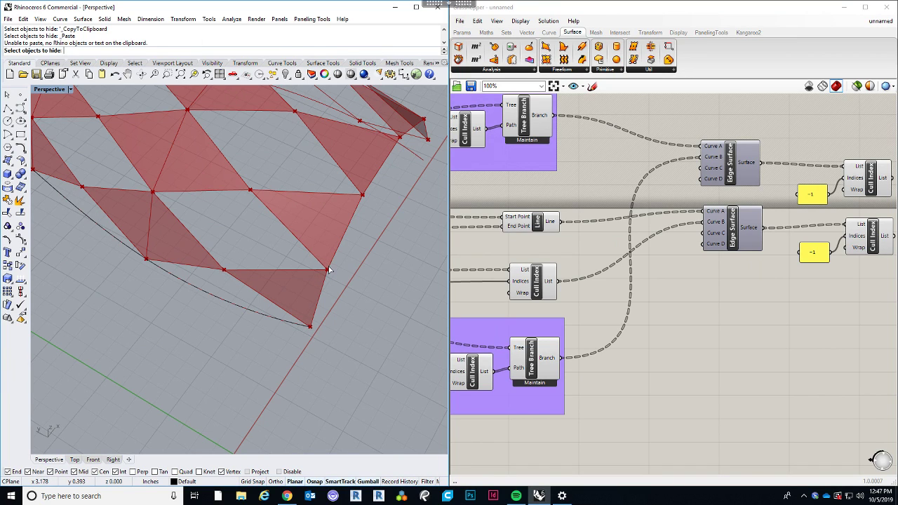
right_click_drag(329, 265, 311, 281)
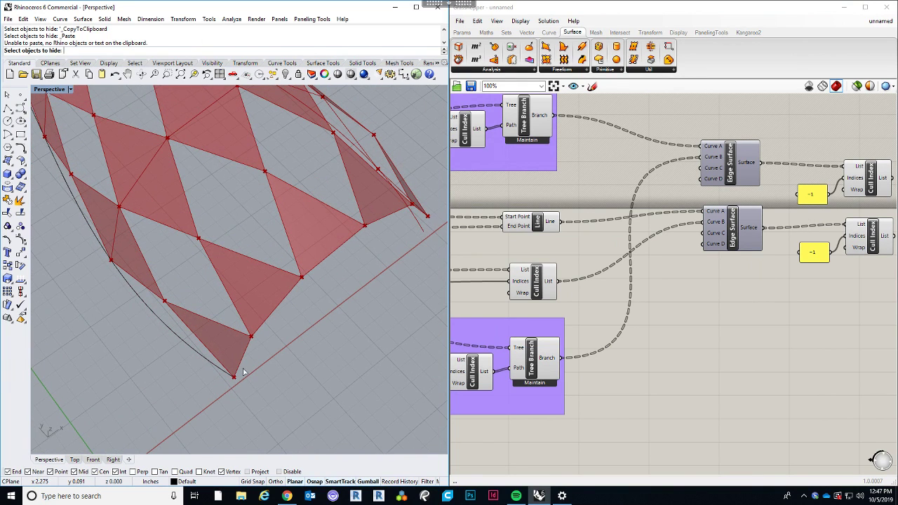
Duplicate the upstream Cull Index with its 0 panel and bring the copy near the lower Edge Surface.
right_click_drag(633, 341, 610, 331)
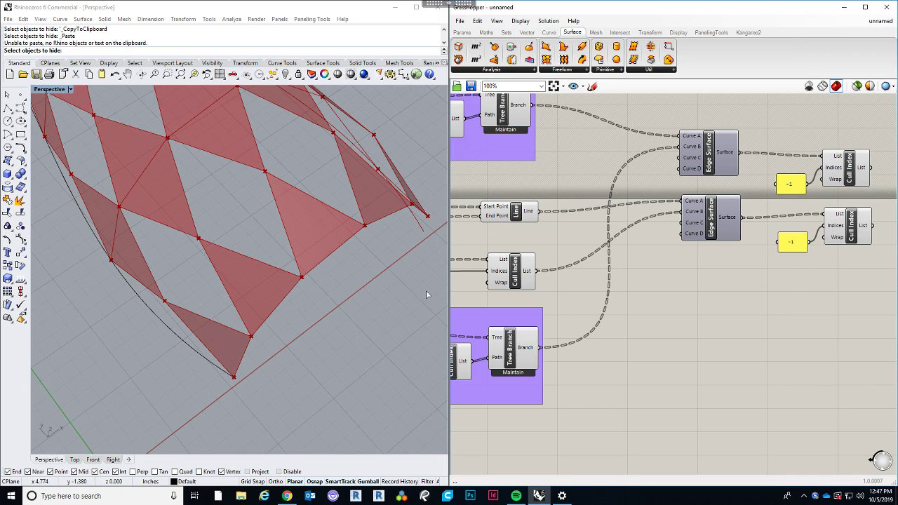
right_click_drag(570, 294, 629, 296)
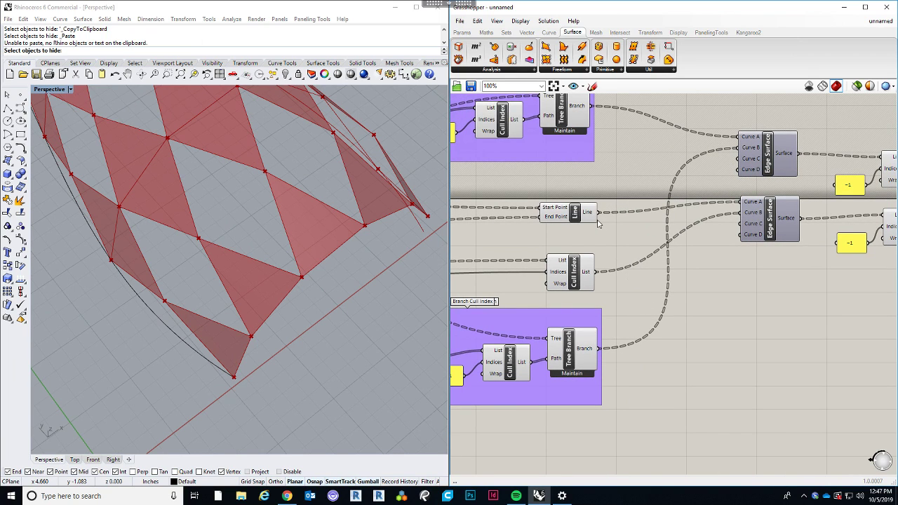
scroll(700, 254, "down", 3)
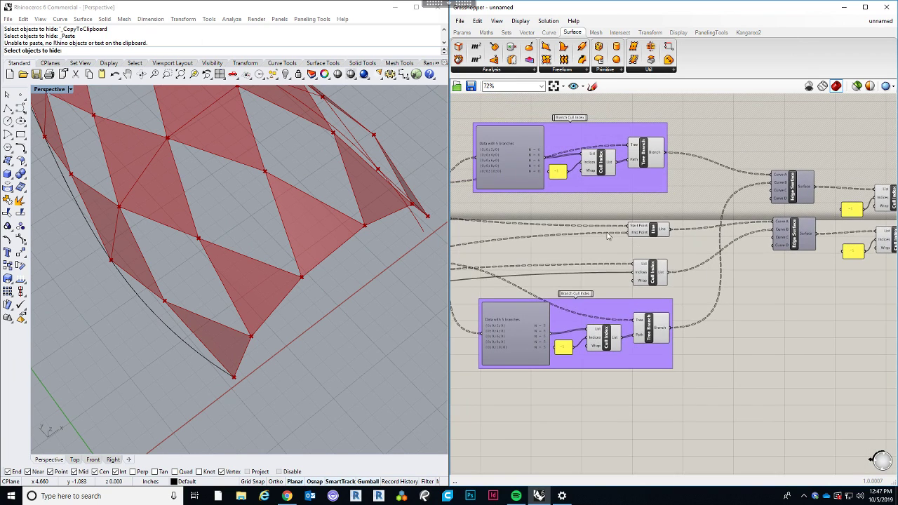
right_click_drag(757, 258, 669, 253)
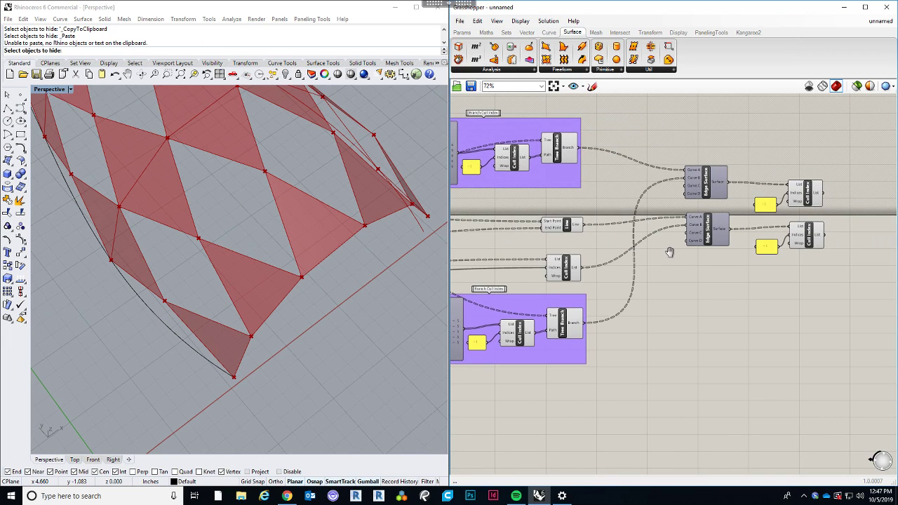
right_click_drag(606, 243, 796, 253)
right_click_drag(548, 254, 711, 245)
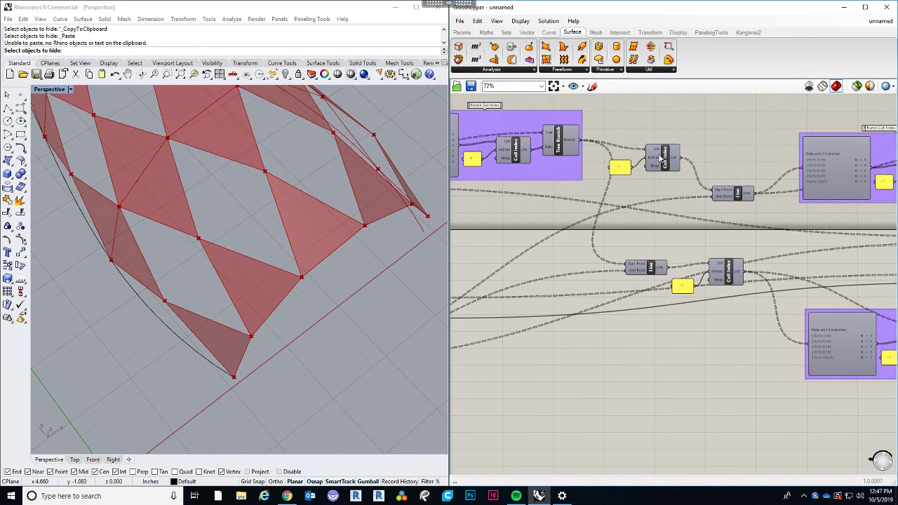
scroll(663, 159, "up", 3)
left_click_drag(684, 223, 598, 179)
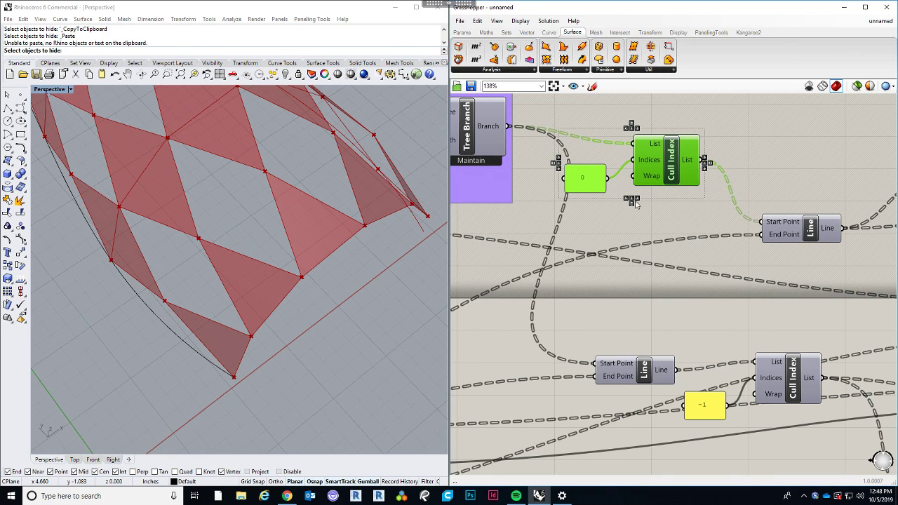
key("ctrl+v")
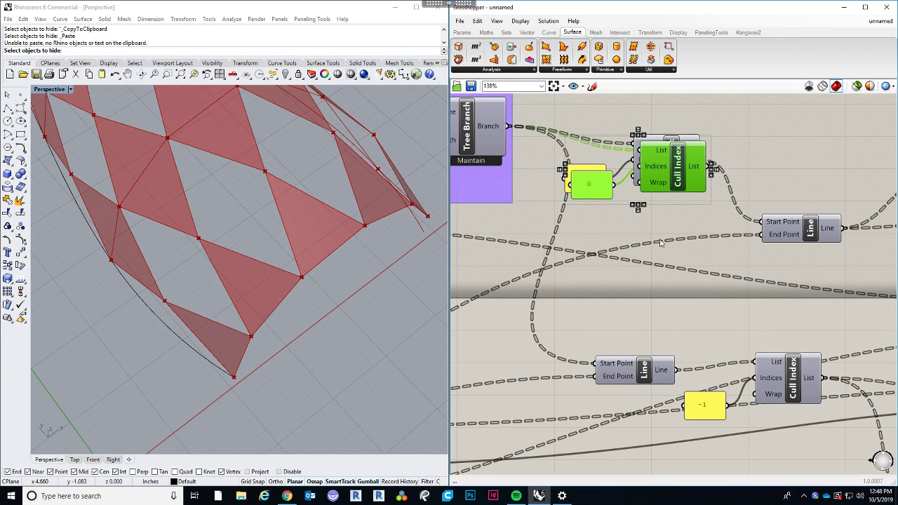
scroll(625, 199, "down", 9)
left_click_drag(676, 181, 659, 281)
scroll(674, 235, "up", 8)
scroll(660, 281, "down", 4)
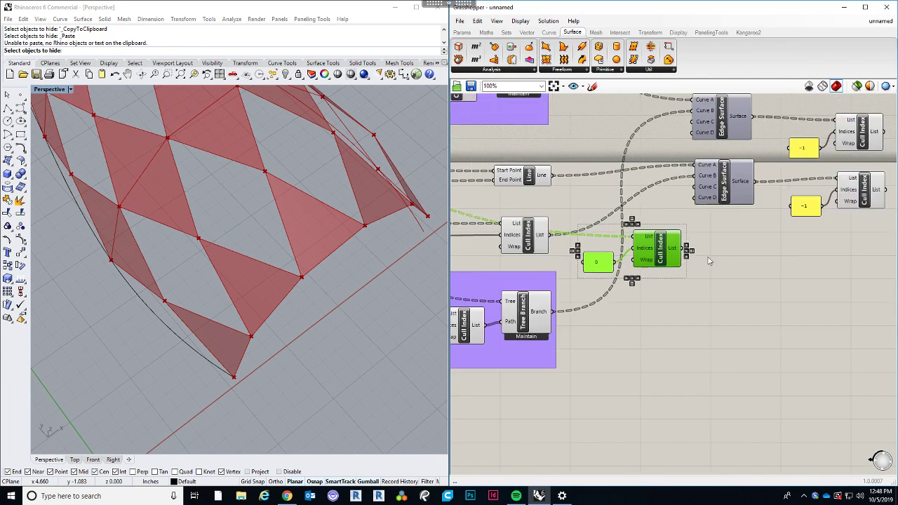
Reposition the copied Cull Index and its 0 panel between the lower Cull Index and the lower Edge Surface.
right_click_drag(665, 279, 646, 277)
left_click_drag(764, 293, 722, 191)
right_click_drag(549, 244, 642, 239)
scroll(639, 235, "up", 3)
left_click(603, 281)
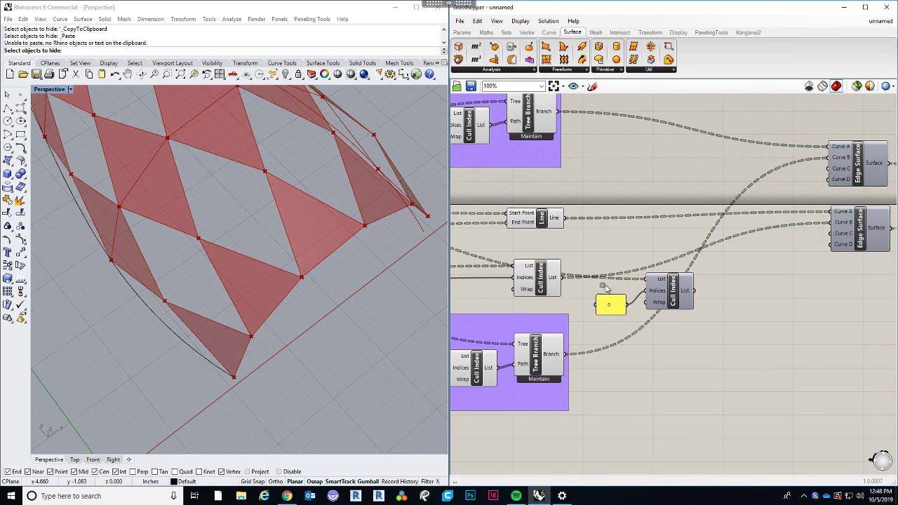
left_click_drag(675, 345, 590, 278)
left_click_drag(657, 299, 699, 265)
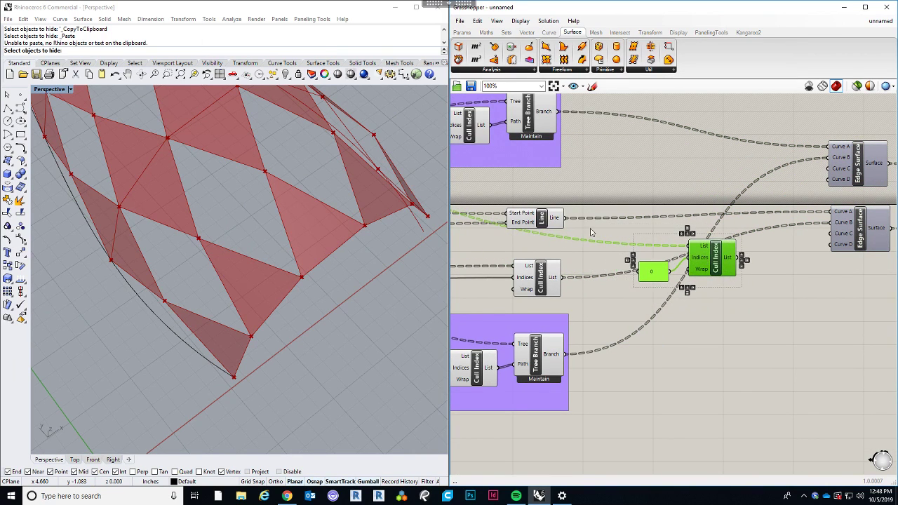
Connect the lower Cull Index's List output to the copied Cull Index's List and arrange the copy with its 0 panel beside it.
right_click_drag(290, 383, 249, 351)
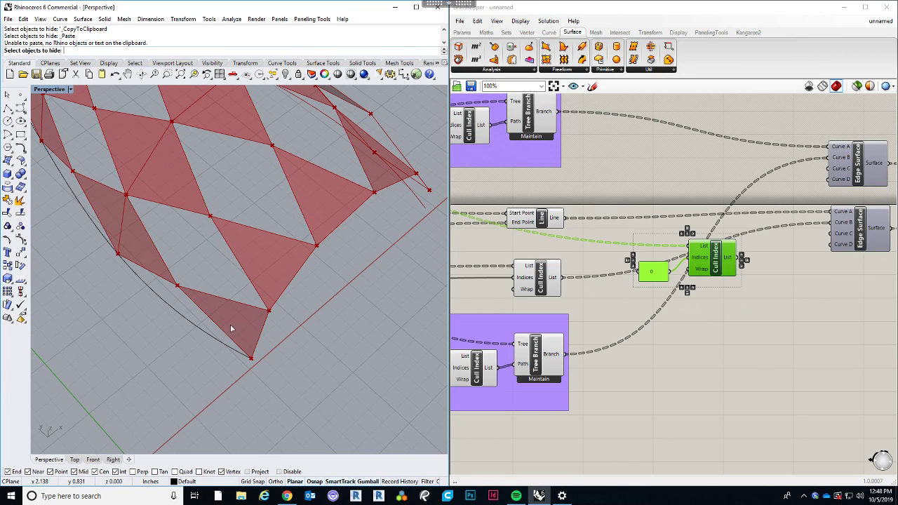
left_click(543, 279)
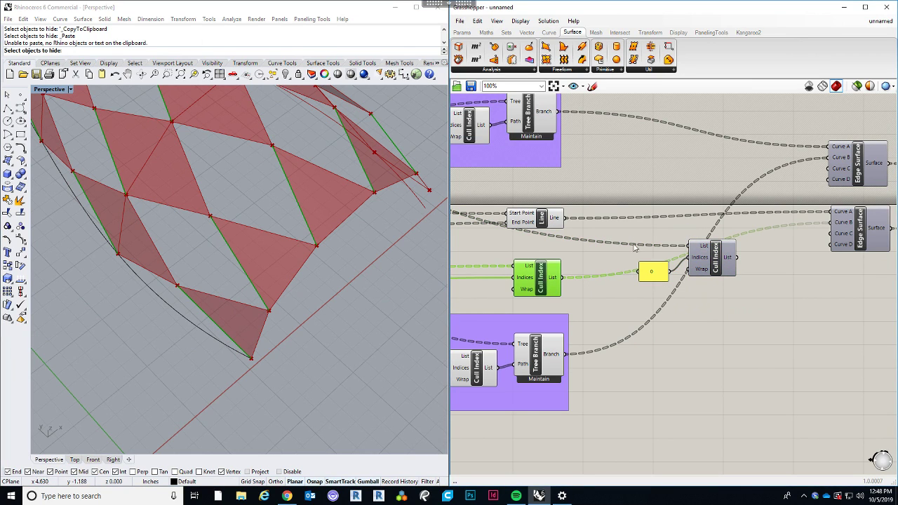
right_click_drag(662, 289, 627, 286)
left_click_drag(697, 304, 655, 308)
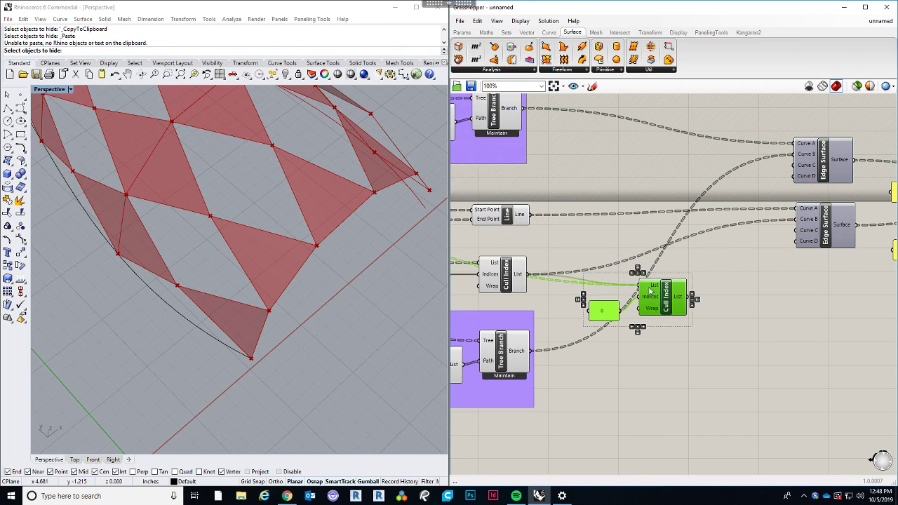
left_click(660, 309)
left_click_drag(660, 309, 610, 307)
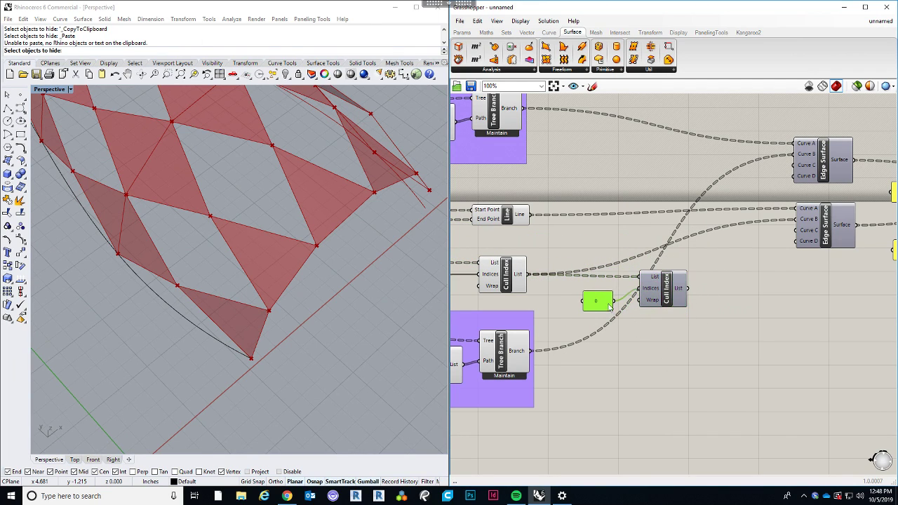
Turn on the preview of the copied Cull Index and compare its lines with those of the Line component.
right_click(665, 283)
left_click(678, 298)
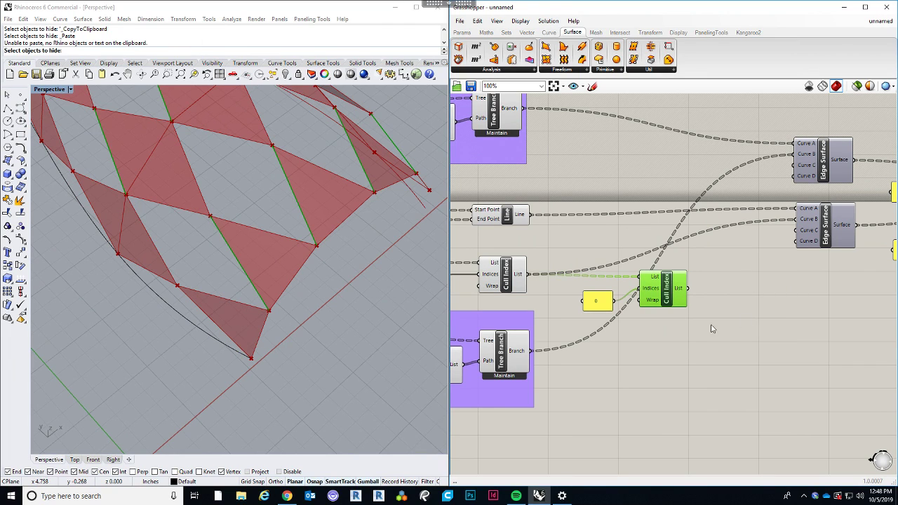
mouse_move(712, 327)
right_mouse_down()
mouse_move(654, 333)
mouse_move(714, 320)
right_mouse_up()
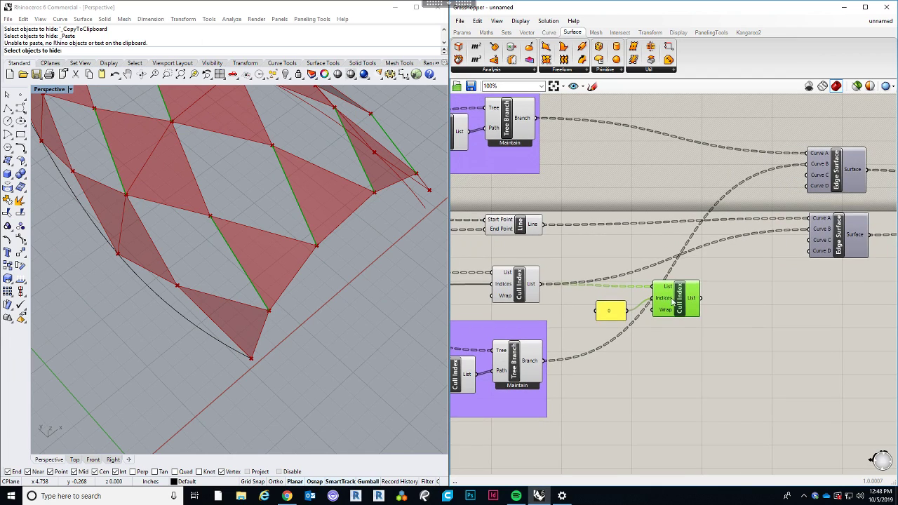
left_click(510, 225)
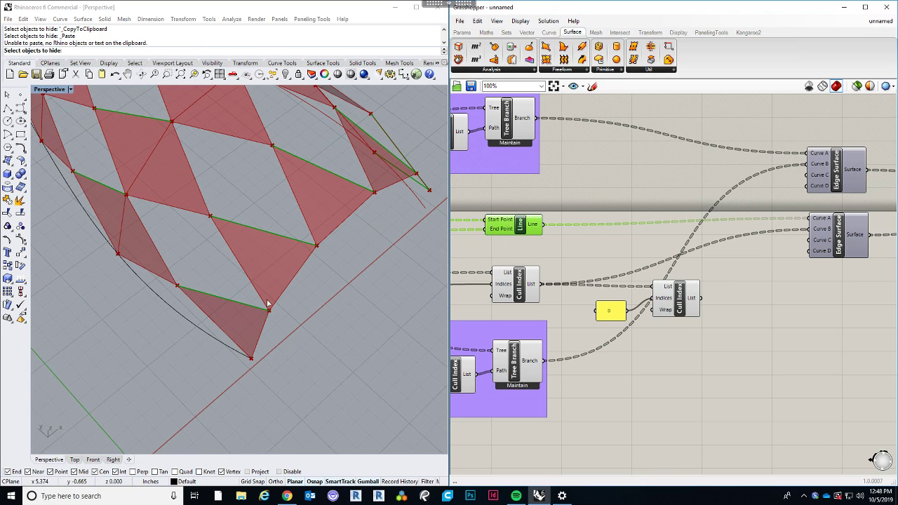
Duplicate the lower Edge Surface directly below the original and turn on the copy's preview.
right_click_drag(796, 281, 738, 275)
left_click(780, 223)
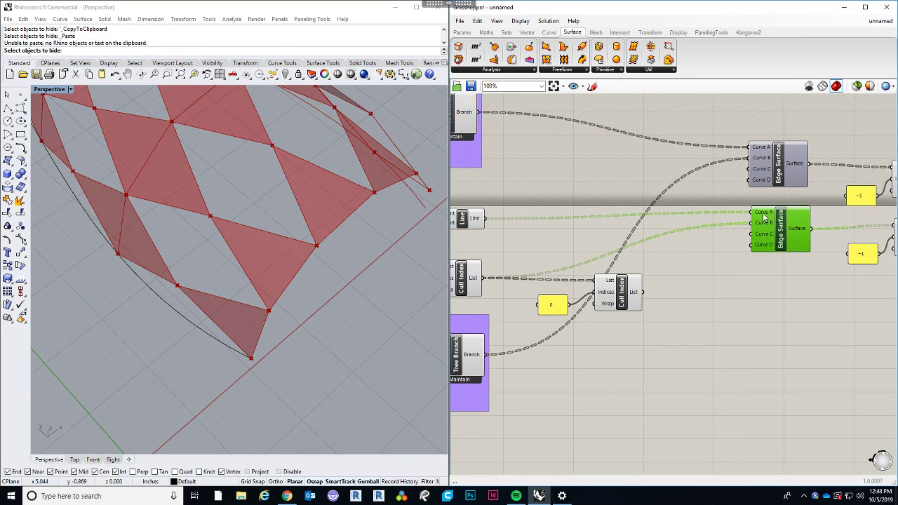
left_click_drag(781, 226, 782, 295, "alt")
right_click_drag(689, 261, 719, 264)
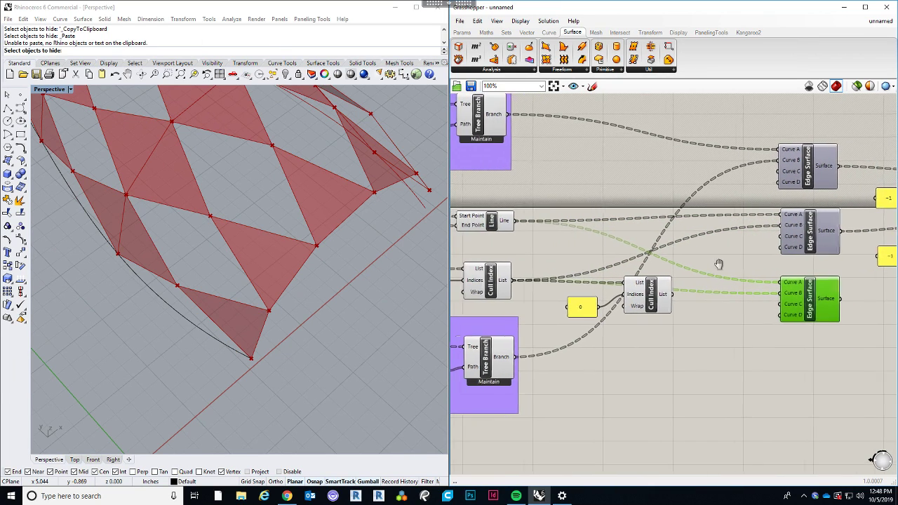
right_click(812, 300)
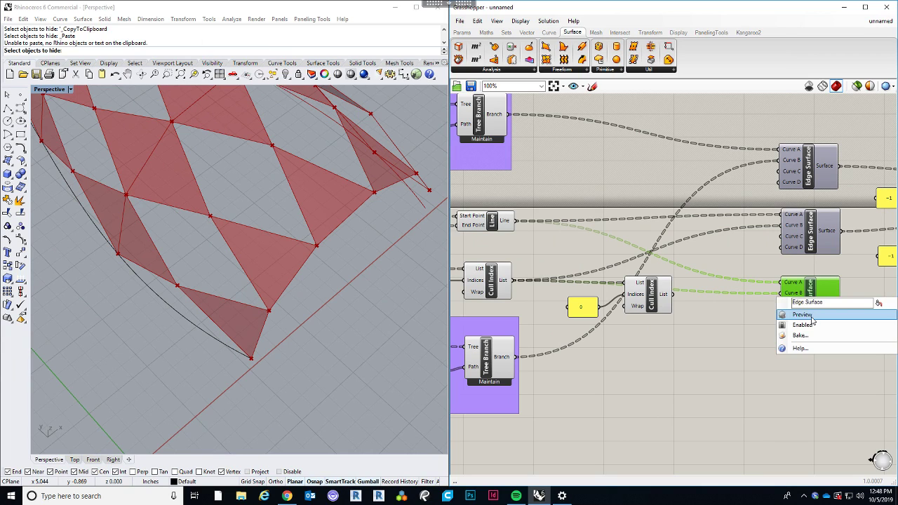
left_click(832, 312)
left_click(730, 315)
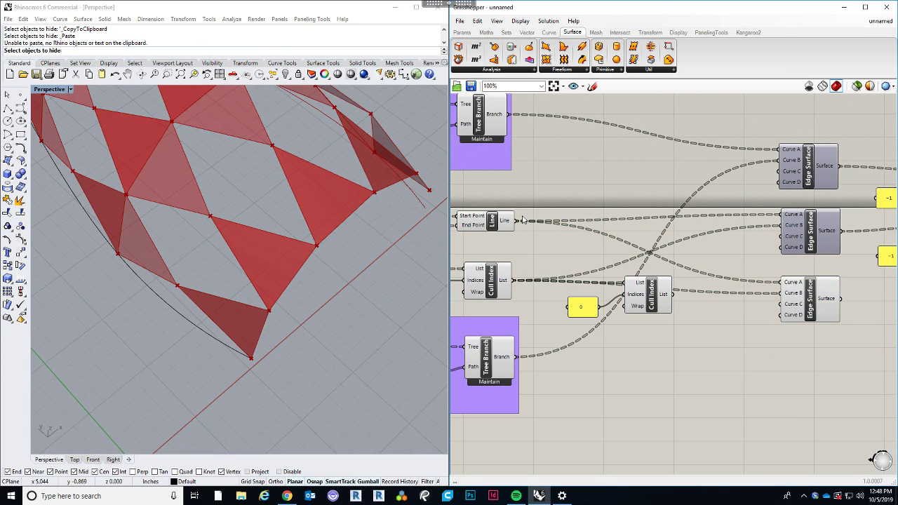
Connect the List output of the Cull Index with the 0 panel to the copied Edge Surface's Curve B and check the resulting panels.
left_click(493, 279)
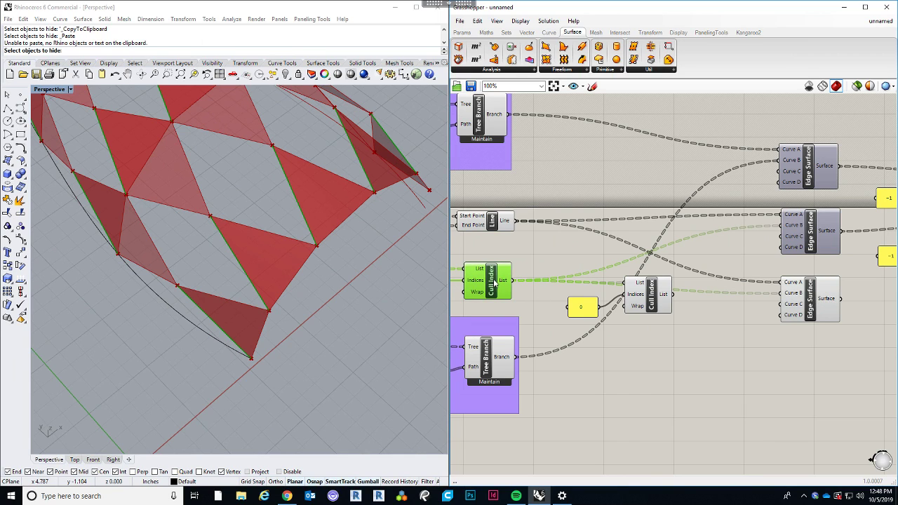
right_click_drag(655, 270, 597, 263)
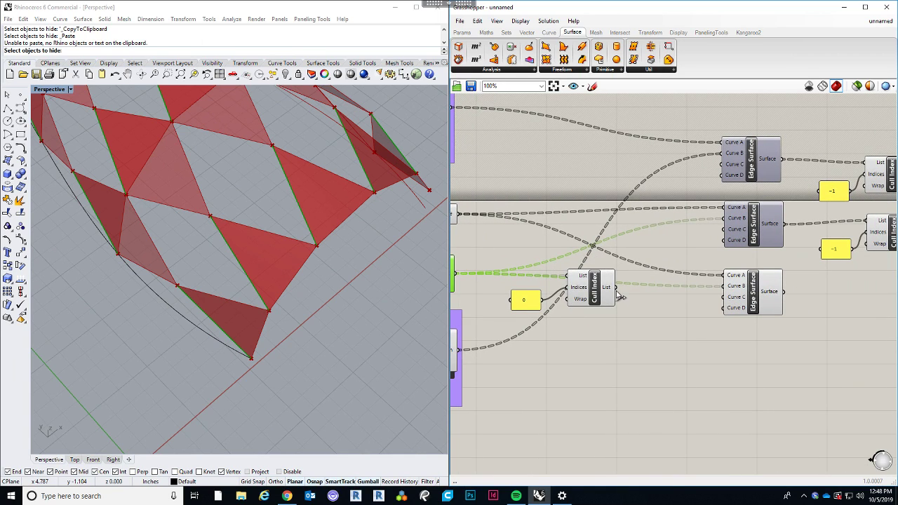
left_click_drag(622, 297, 723, 287)
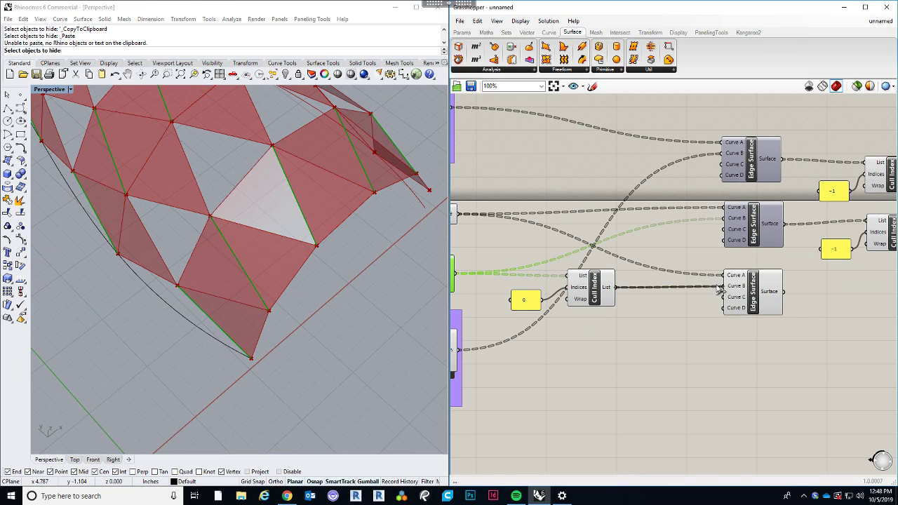
mouse_move(316, 299)
right_mouse_down()
mouse_move(264, 303)
mouse_move(274, 251)
mouse_move(313, 317)
mouse_move(255, 258)
mouse_move(293, 299)
mouse_move(321, 310)
right_mouse_up()
left_click(677, 312)
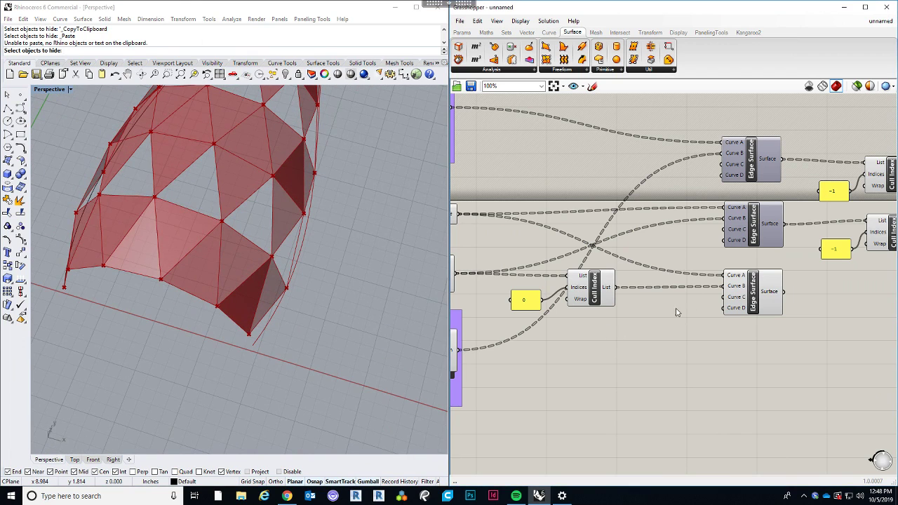
left_click(741, 281)
right_click_drag(647, 346, 656, 349)
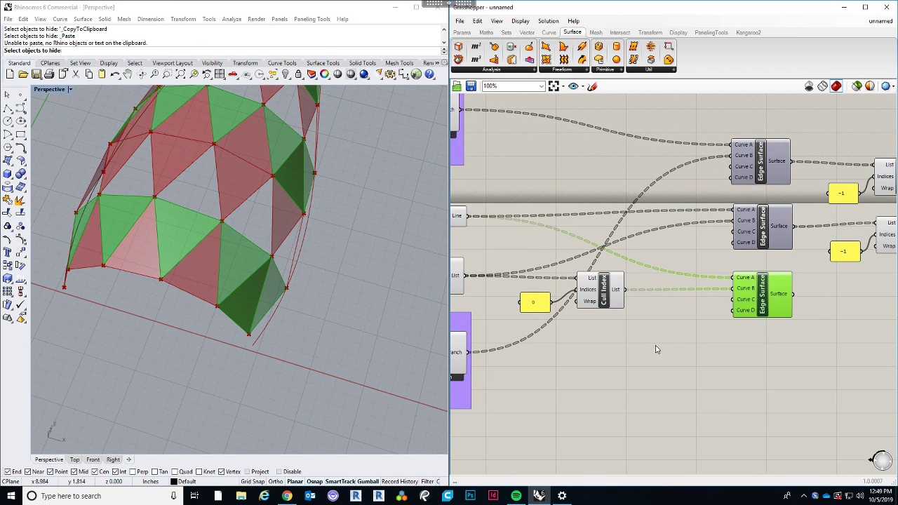
left_click(657, 349)
Shift the Cull Index feeding the copied Edge Surface and its 0 panel slightly to tidy the layout.
left_click_drag(607, 294, 617, 300)
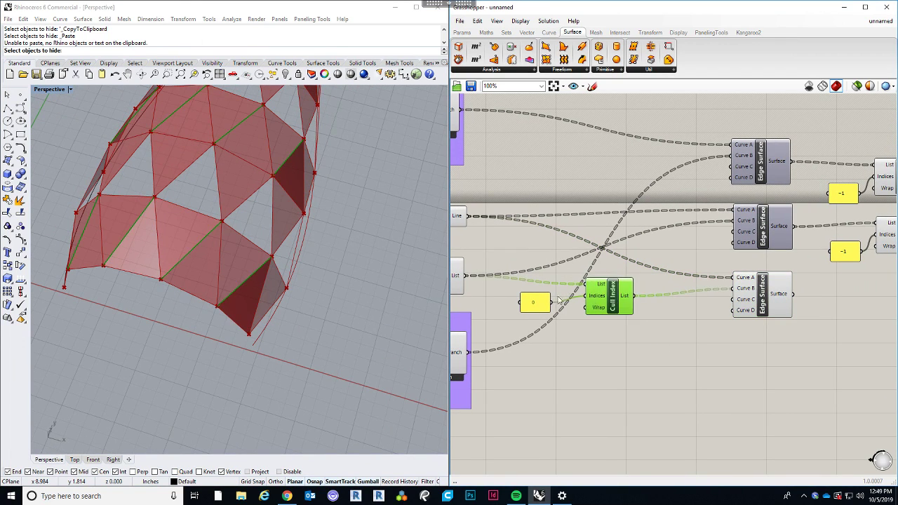
left_click(540, 305)
left_click_drag(541, 303, 546, 303)
right_click_drag(630, 337, 624, 336)
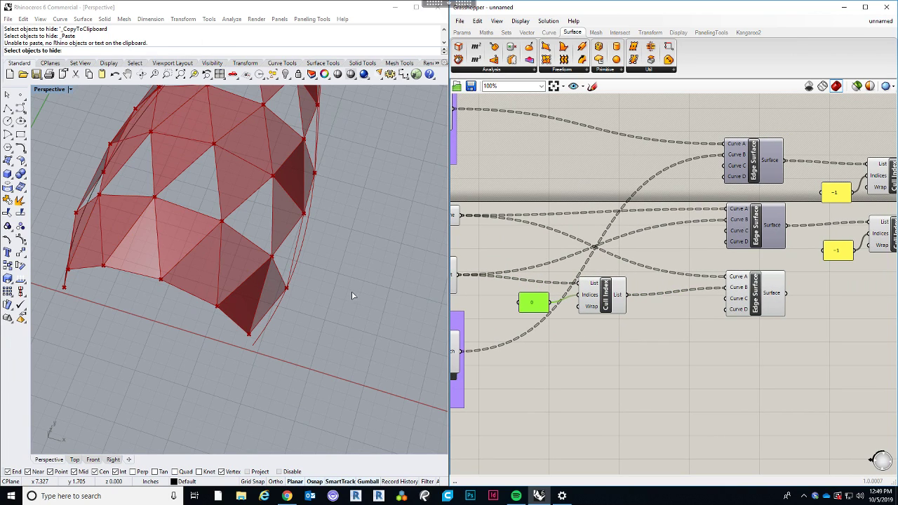
Restrict the Number Slider feeding the Divide Curve Count to even numbers and set it to 12.
scroll(352, 291, "down", 5)
right_click_drag(351, 291, 261, 266)
scroll(629, 366, "down", 4)
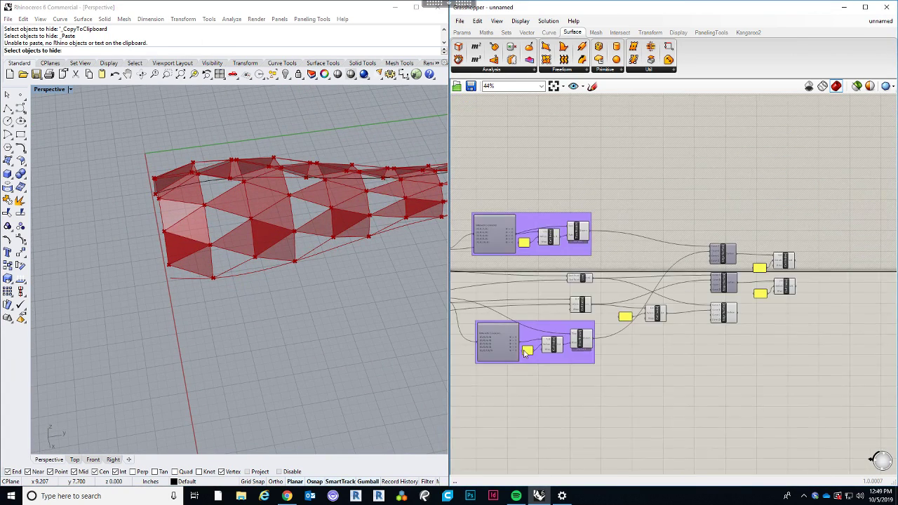
scroll(629, 367, "up", 6)
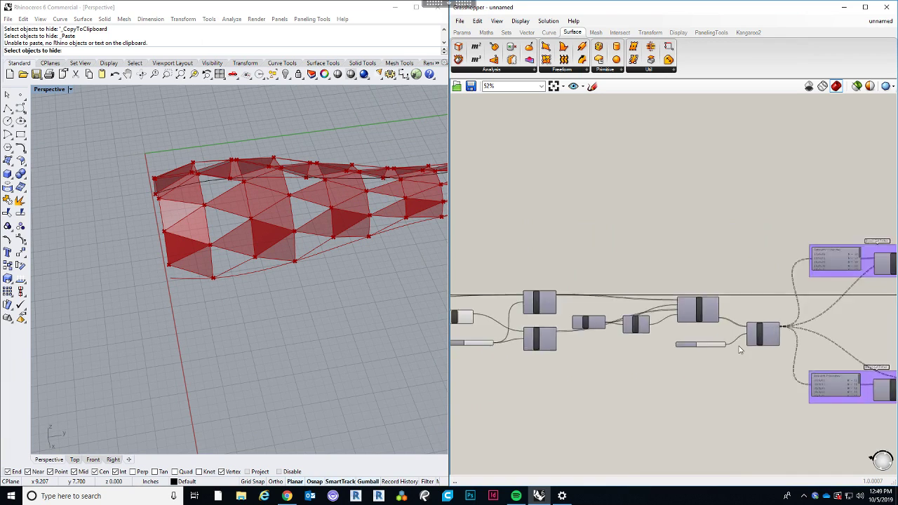
scroll(648, 372, "up", 4)
right_click(652, 341)
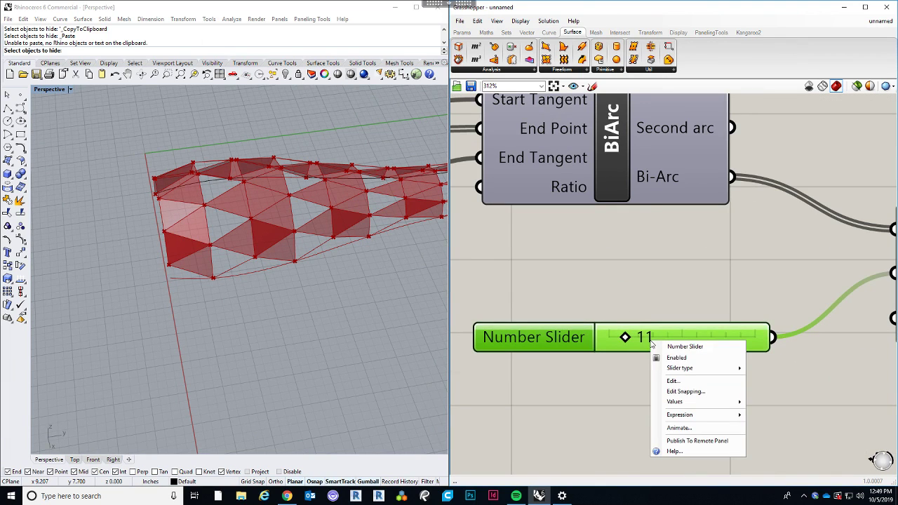
left_click(687, 382)
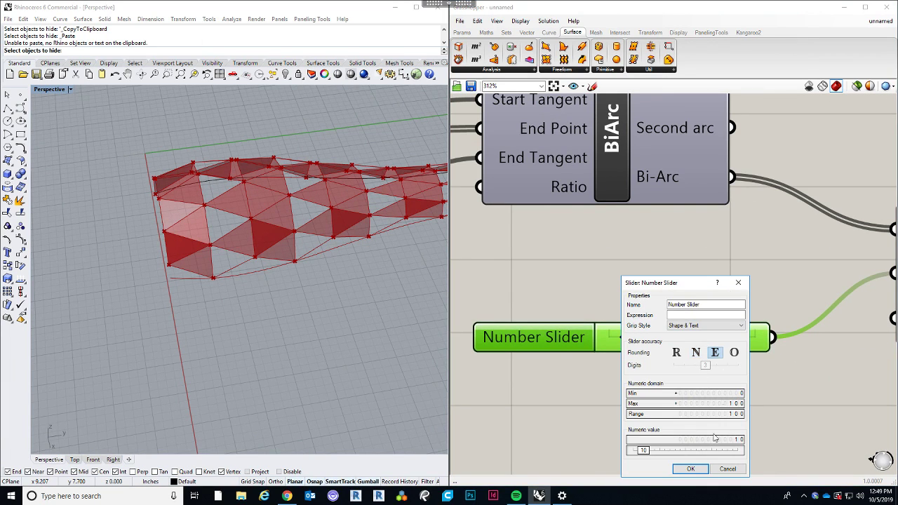
left_click(691, 469)
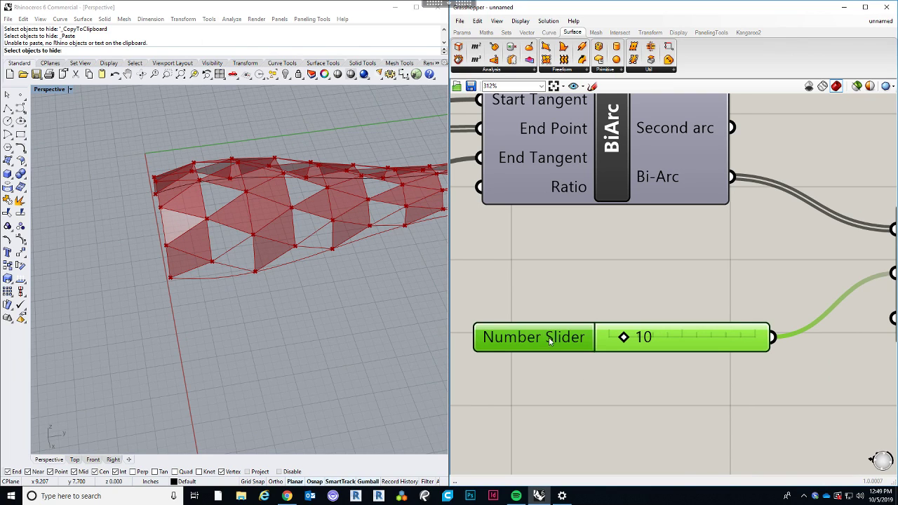
right_click_drag(551, 345, 570, 348)
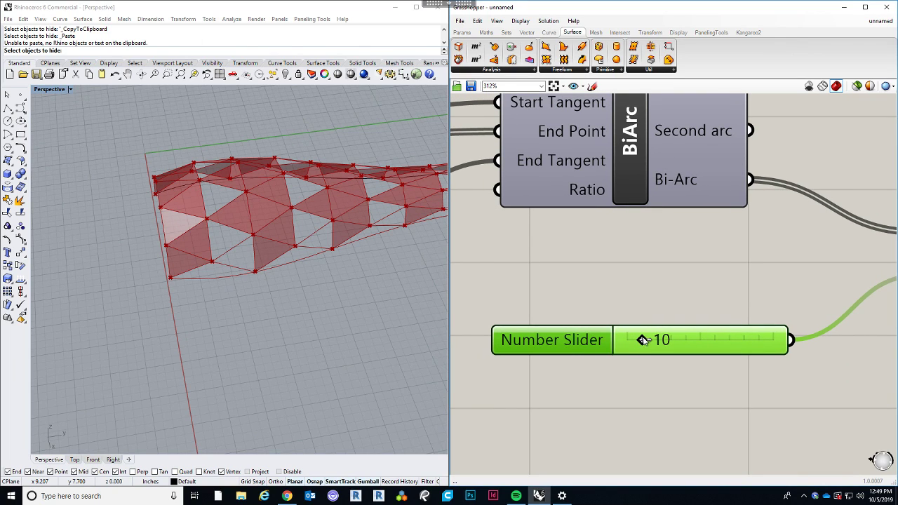
left_click_drag(645, 341, 648, 340)
Change the count slider's rounding to allow odd numbers, set it to 13 and inspect the panels along the form's edge.
right_click(680, 340)
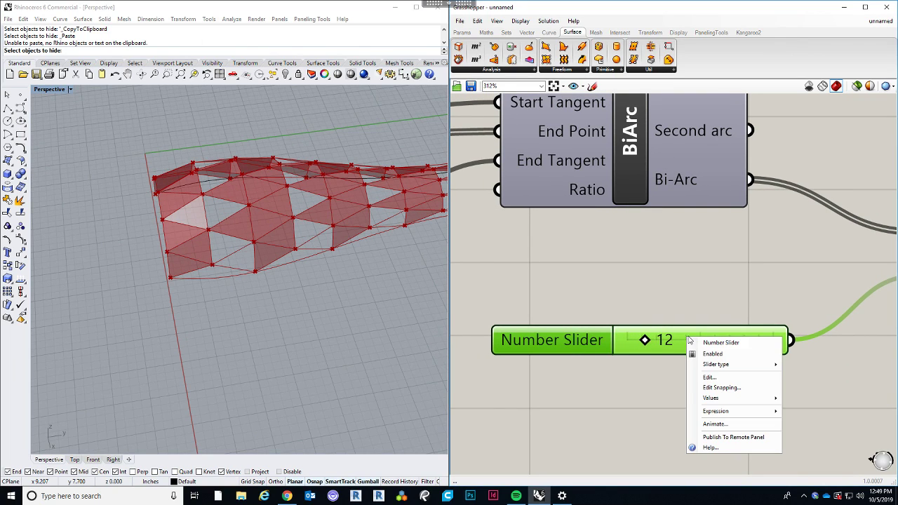
left_click(730, 376)
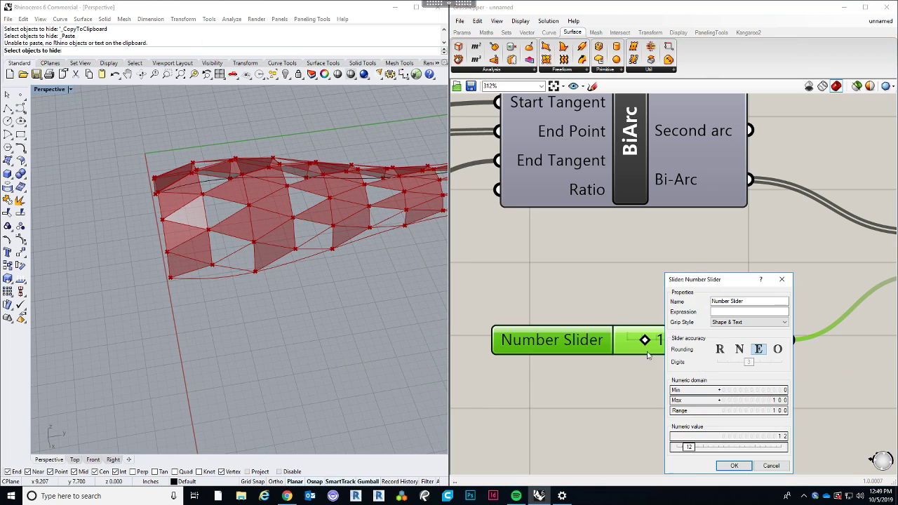
left_click(734, 466)
left_click_drag(645, 340, 646, 340)
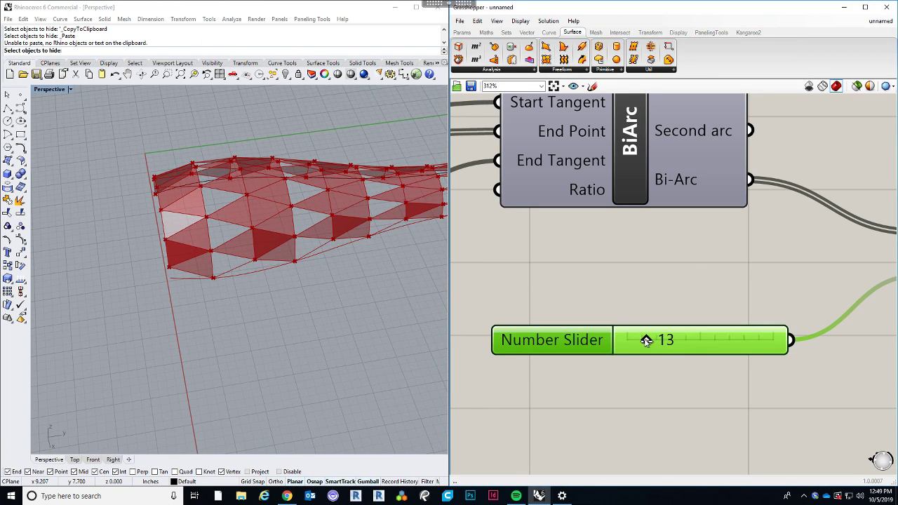
right_click_drag(274, 295, 241, 294)
right_click_drag(324, 286, 284, 220)
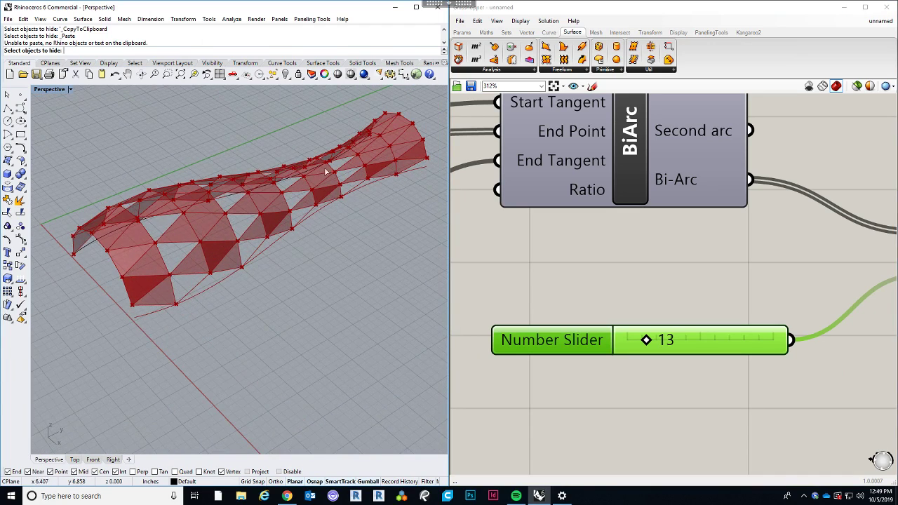
right_click_drag(266, 281, 228, 329)
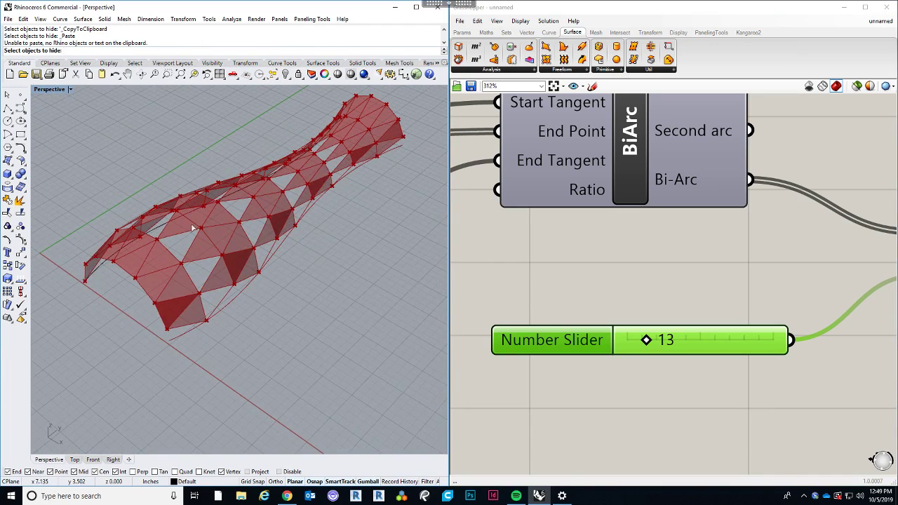
right_click_drag(211, 264, 210, 298)
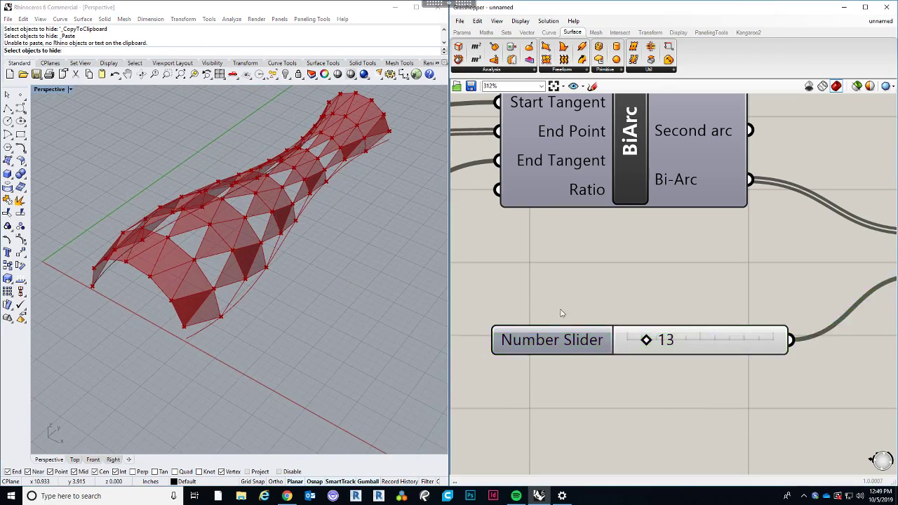
scroll(695, 267, "down", 4)
mouse_move(695, 265)
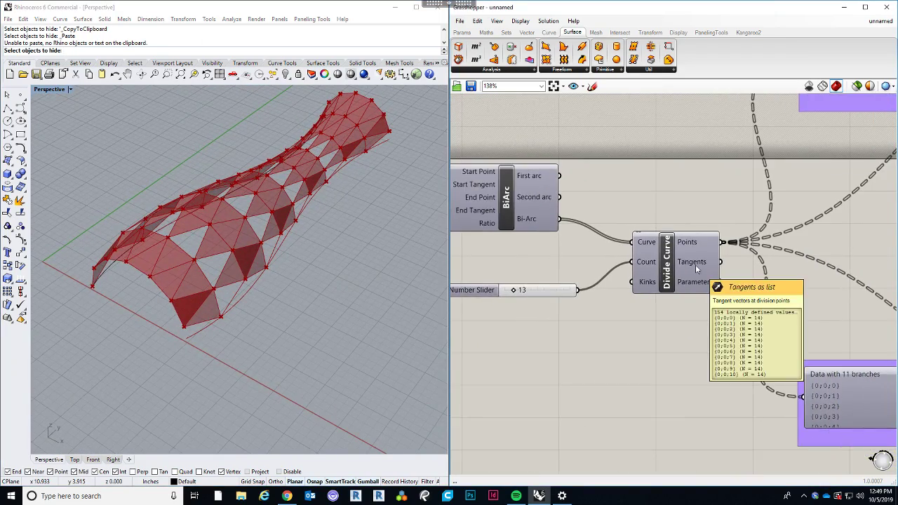
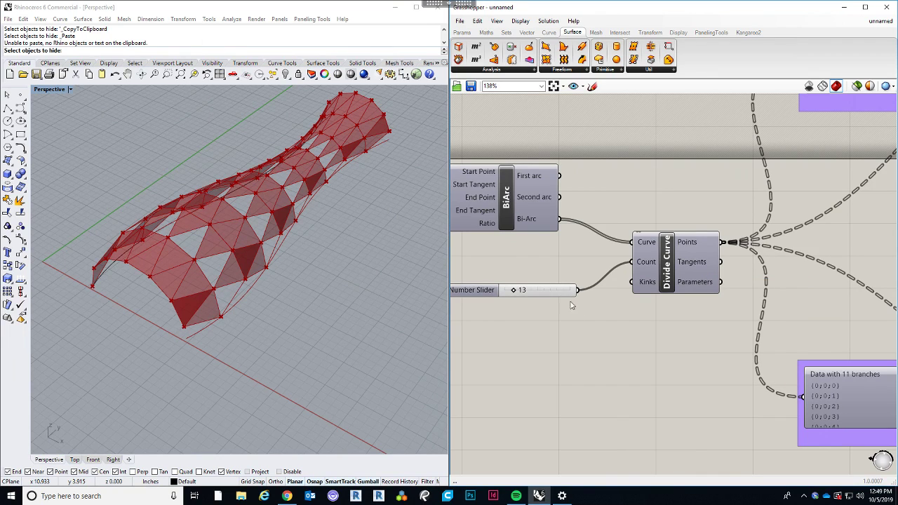
Set the Divide Curve count slider's rounding to even numbers and its value to 10.
right_click(549, 291)
left_click(561, 330)
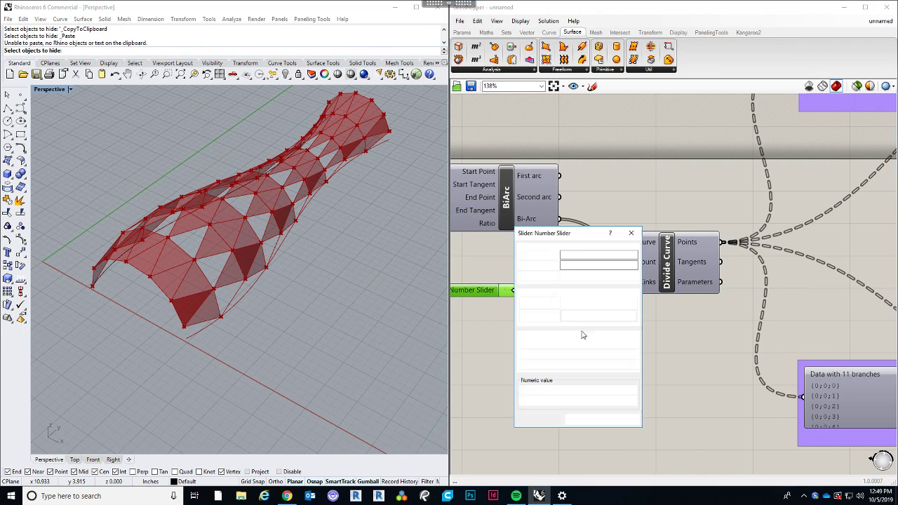
left_click(611, 303)
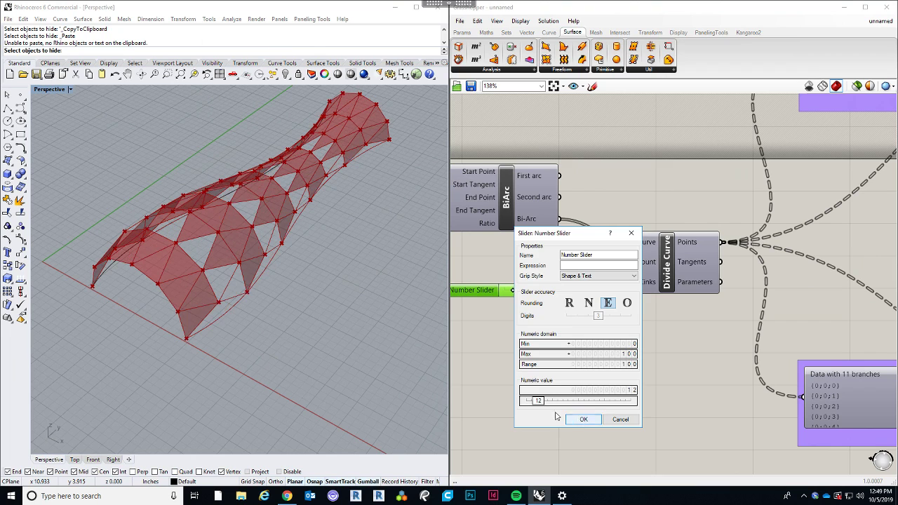
left_click(583, 420)
scroll(513, 292, "up", 2)
mouse_move(513, 292)
left_mouse_down()
mouse_move(532, 292)
mouse_move(501, 292)
mouse_move(520, 290)
mouse_move(502, 292)
mouse_move(511, 293)
left_mouse_up()
Examine the remaining triangular openings in the form and the lines output by the lower Tree Branch.
right_click_drag(351, 320, 439, 351)
scroll(470, 358, "down", 6)
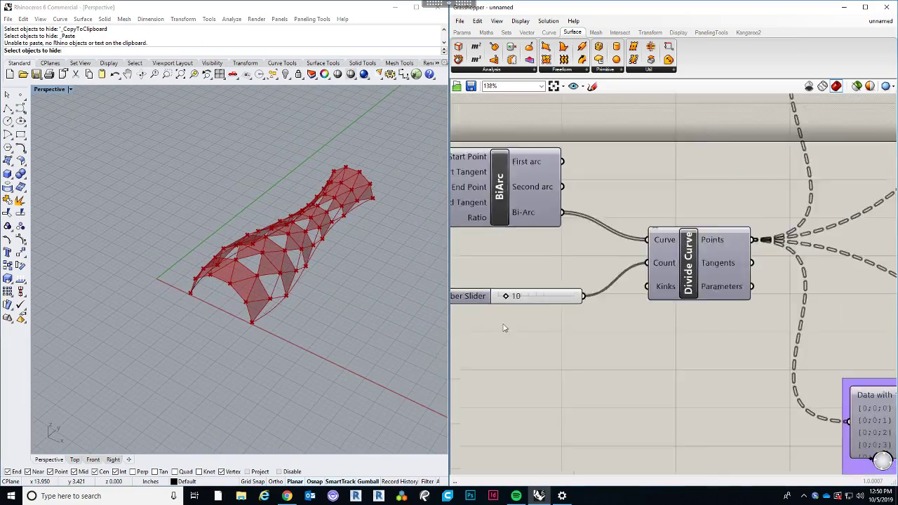
scroll(702, 334, "up", 2)
scroll(751, 344, "up", 1)
right_click_drag(765, 339, 585, 327)
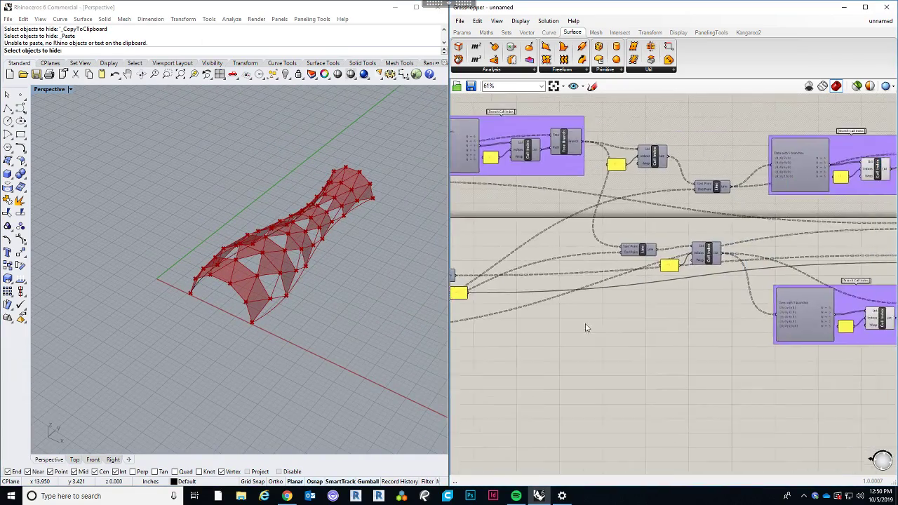
scroll(586, 327, "down", 3)
right_click_drag(793, 334, 687, 331)
scroll(731, 321, "up", 8)
scroll(688, 331, "down", 3)
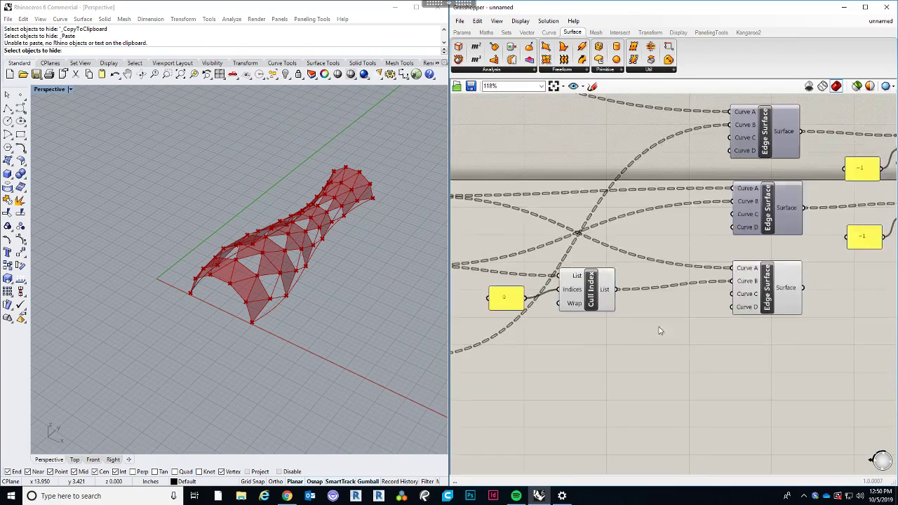
right_click_drag(586, 327, 600, 335)
right_click_drag(315, 324, 434, 343)
scroll(343, 300, "up", 2)
right_click_drag(344, 299, 382, 323)
scroll(280, 233, "up", 5)
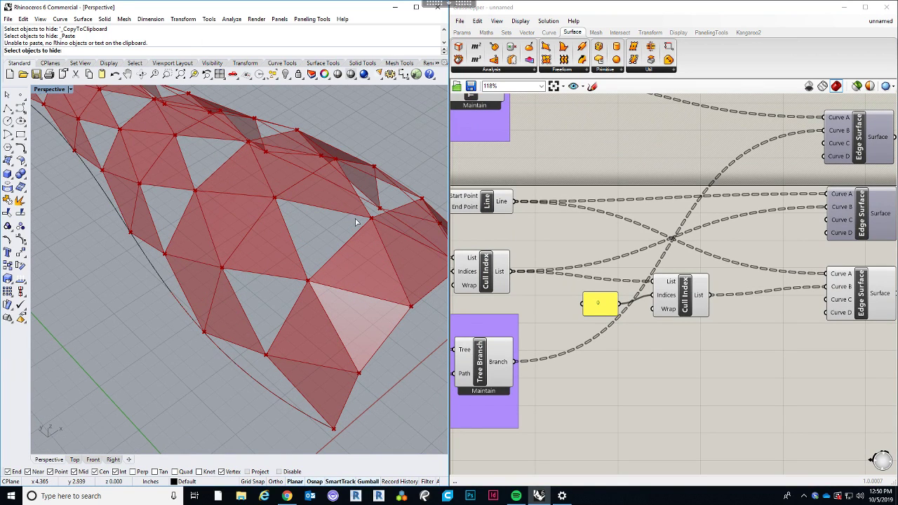
right_click_drag(253, 346, 291, 348)
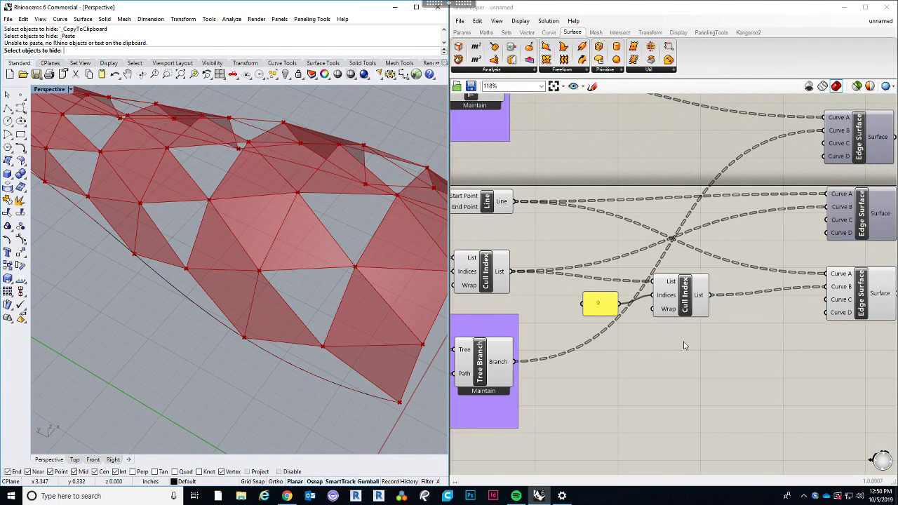
right_click_drag(655, 351, 631, 344)
scroll(593, 376, "down", 1)
left_click(504, 344)
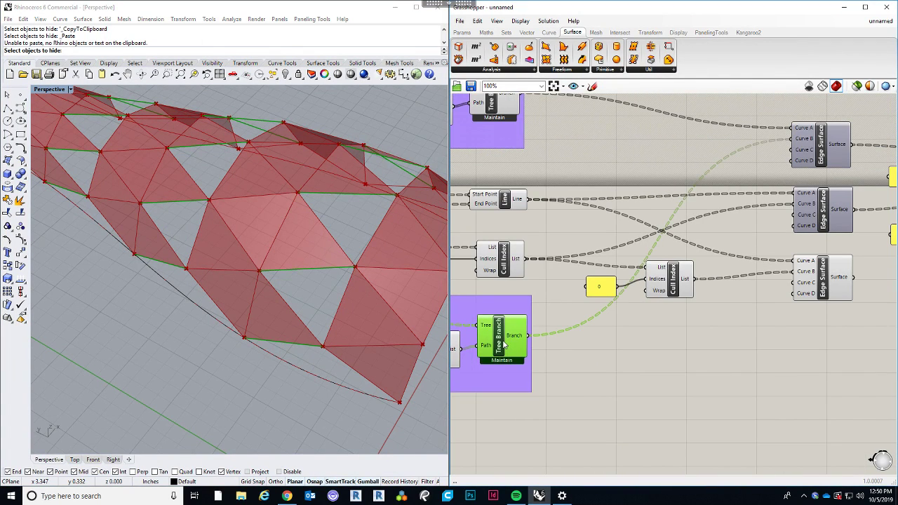
right_click_drag(588, 356, 595, 331)
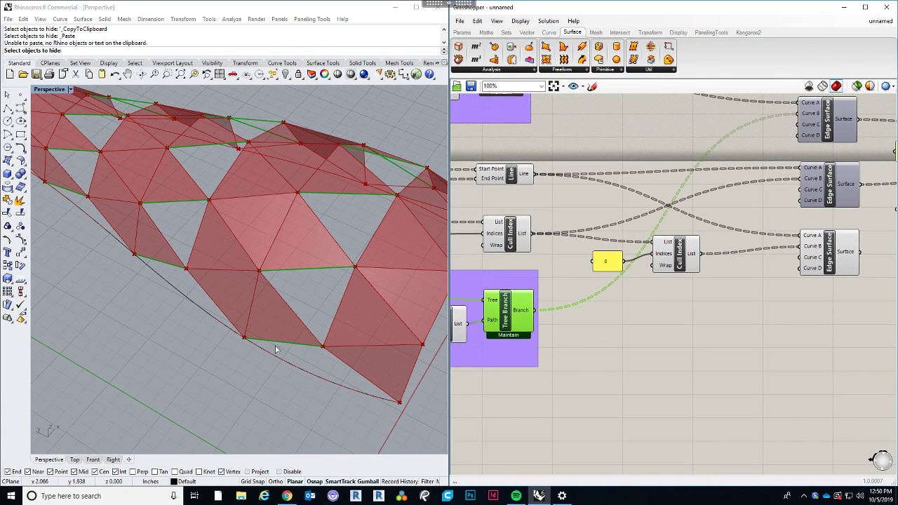
right_click_drag(666, 329, 652, 322)
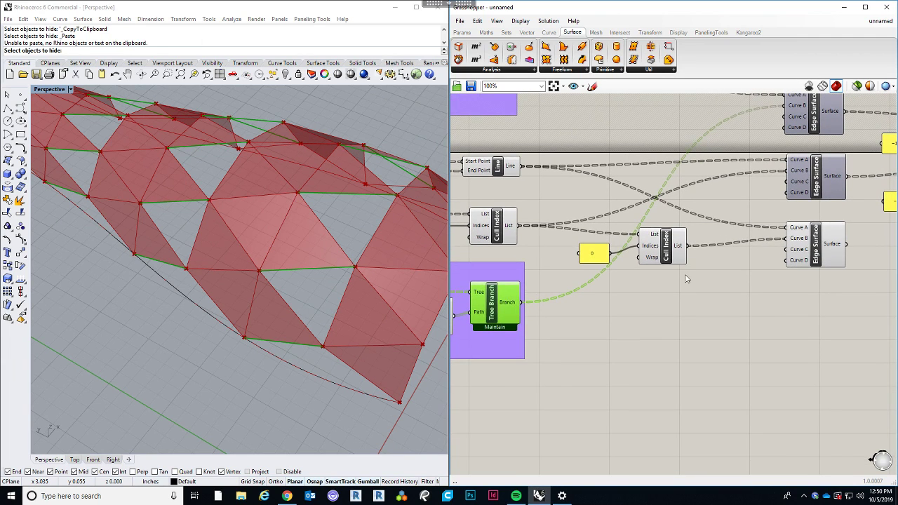
Duplicate the Cull Index with its 0 panel below the original, feed its List from the lower Tree Branch and check its lines.
left_click_drag(691, 293, 574, 340)
left_click(586, 356)
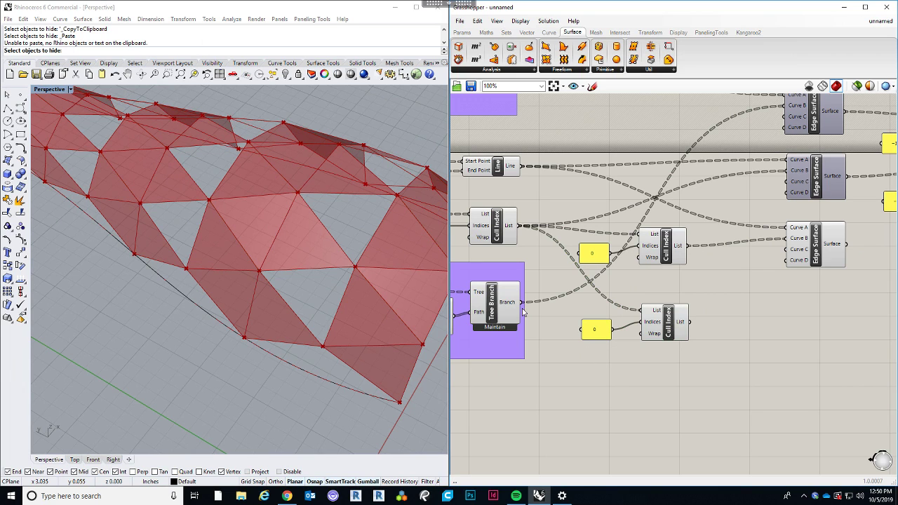
left_click_drag(523, 303, 643, 310)
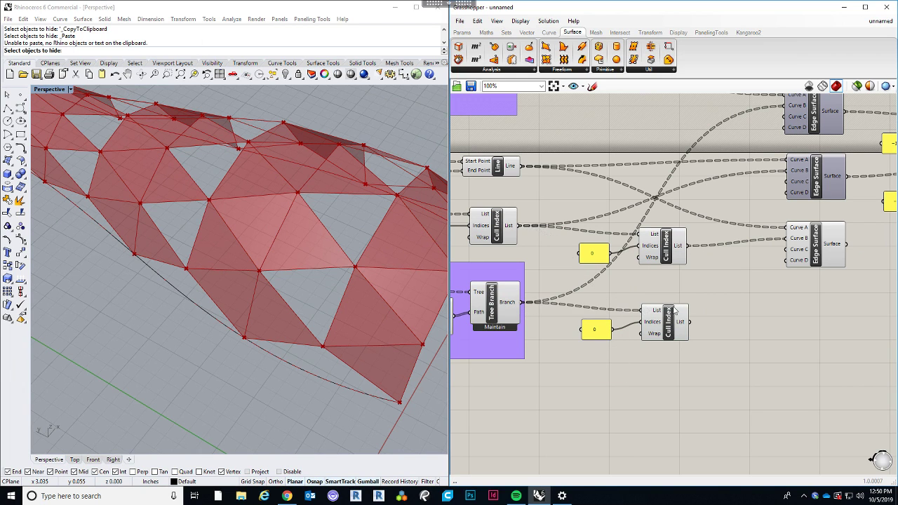
left_click(676, 333)
right_click_drag(272, 295, 210, 322)
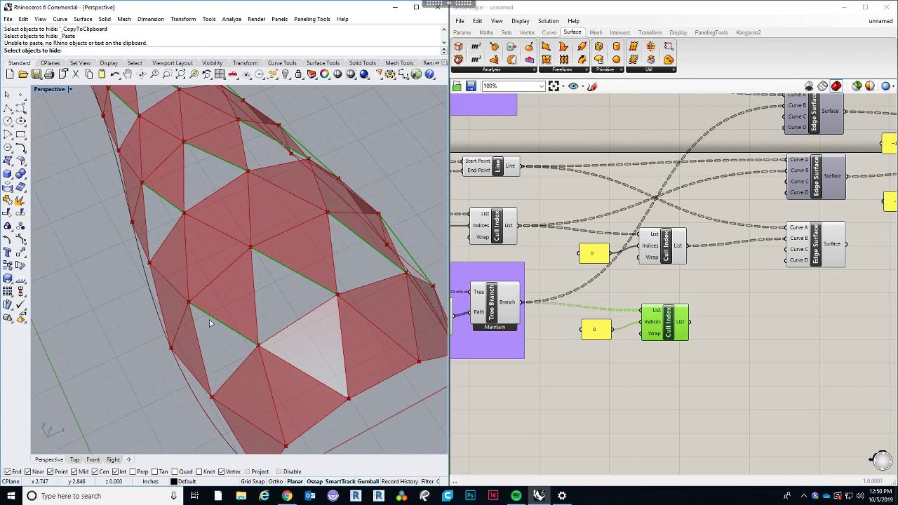
scroll(502, 351, "down", 3)
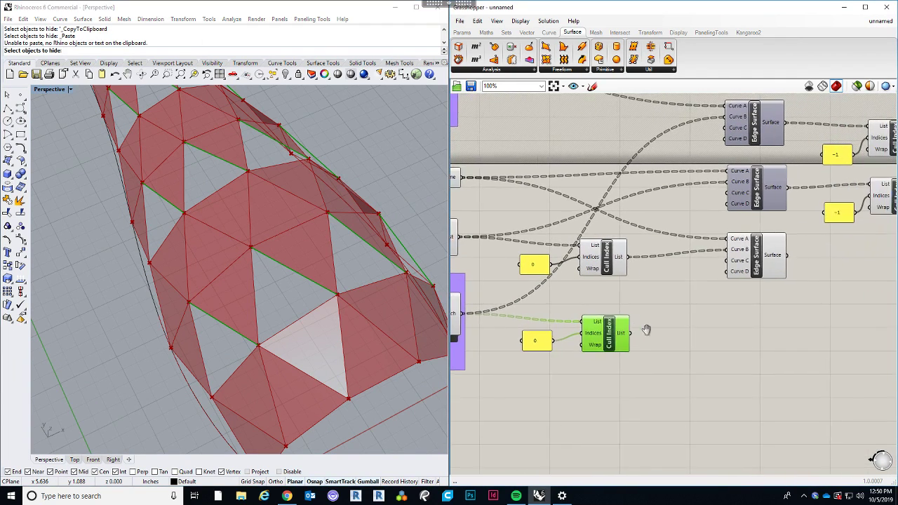
Duplicate the uppermost Edge Surface below the others and check the upper Tree Branch lines feeding its Curve A.
left_click(732, 177)
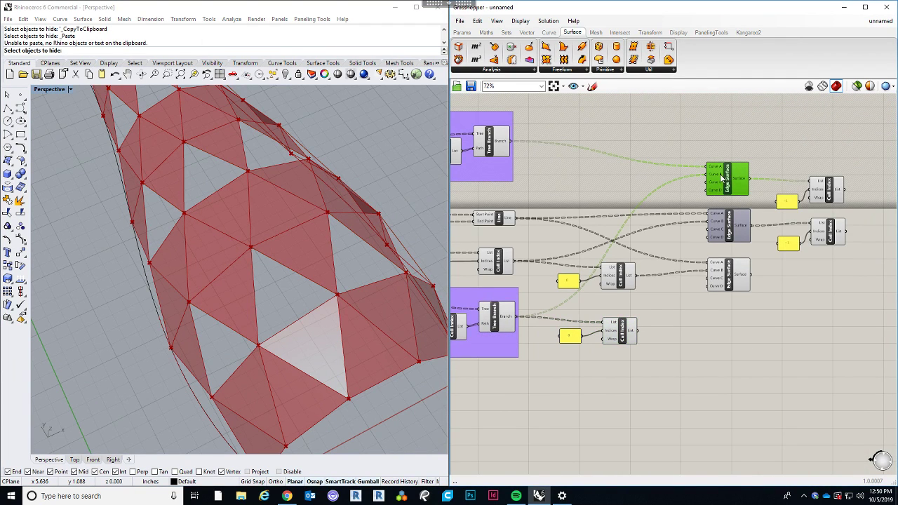
left_click_drag(723, 178, 729, 337, "alt")
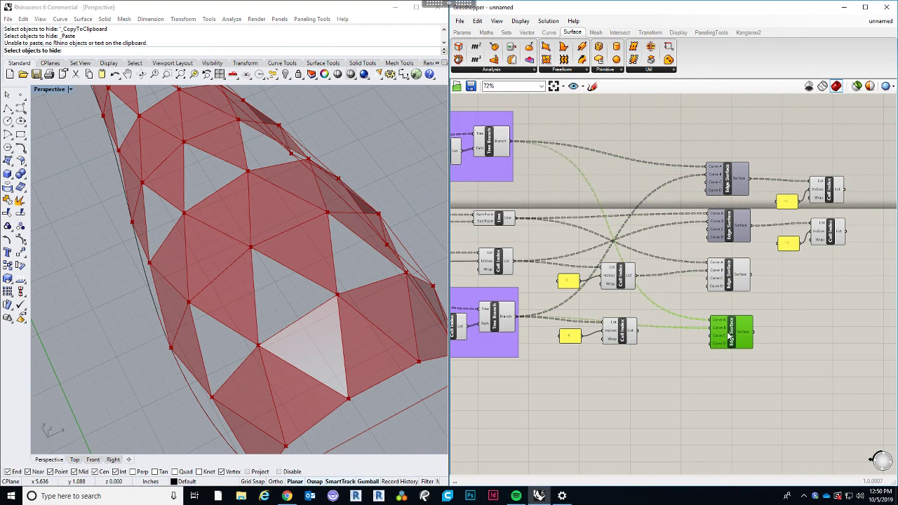
left_click(500, 143)
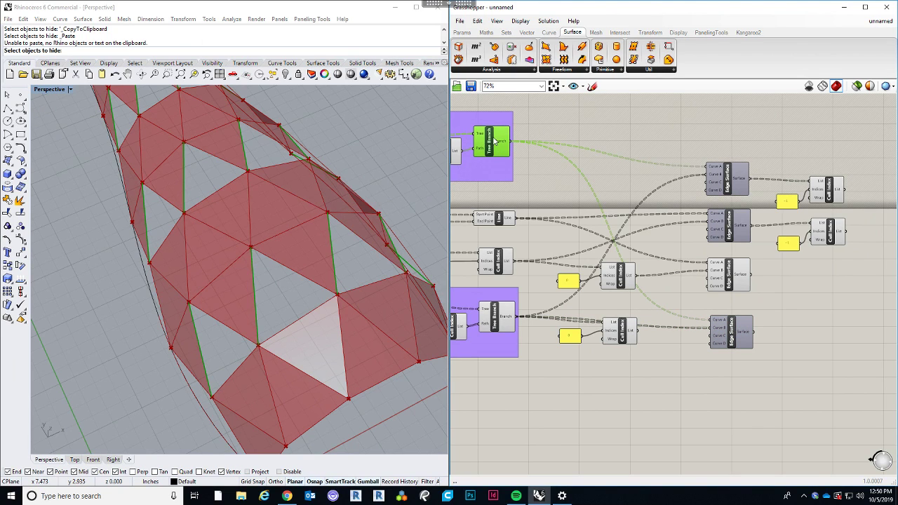
left_click(680, 310)
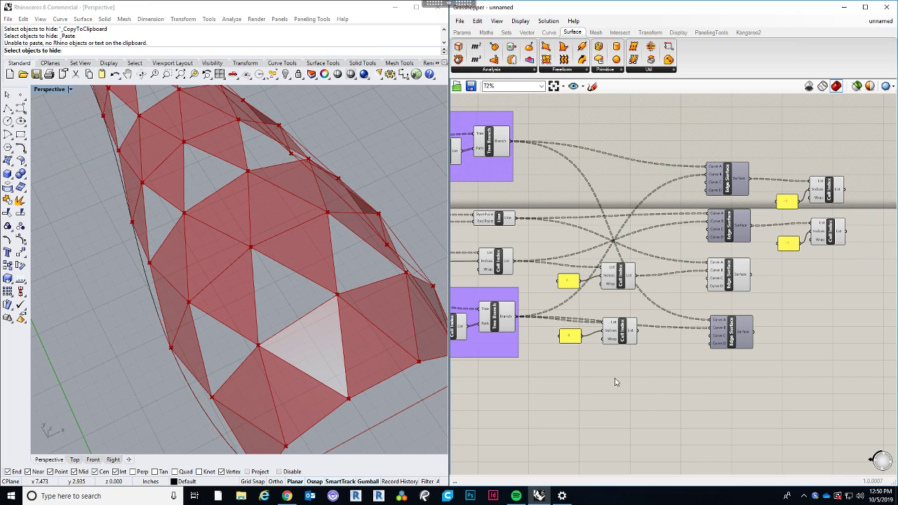
right_click_drag(667, 357, 664, 343)
Connect the new Cull Index's List output to the lowest Edge Surface's Curve B and turn on that surface's preview.
left_click(620, 320)
left_click(651, 348)
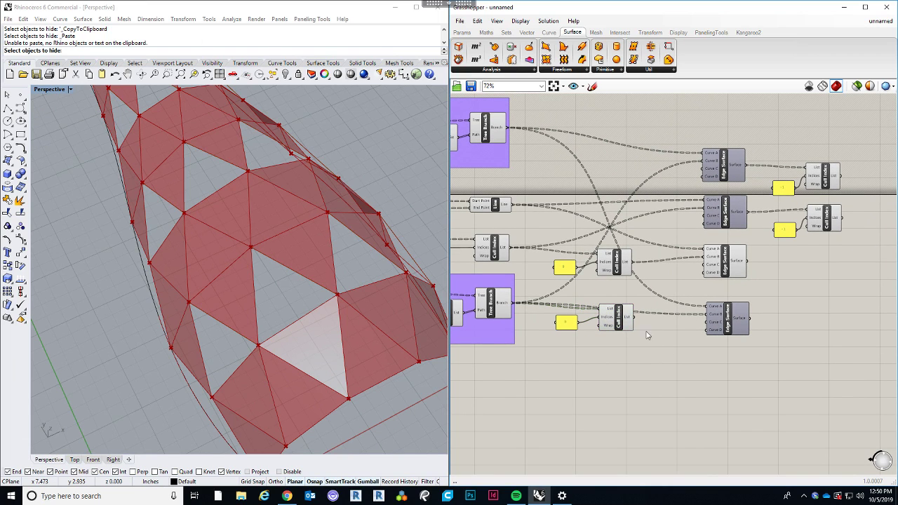
left_click_drag(636, 320, 708, 314)
left_click(727, 316)
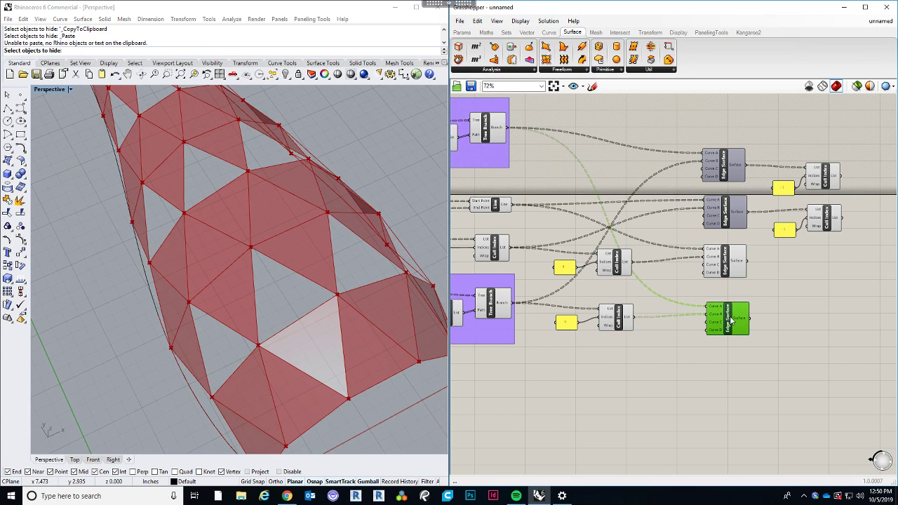
right_click(733, 316)
left_click(754, 339)
left_click(686, 355)
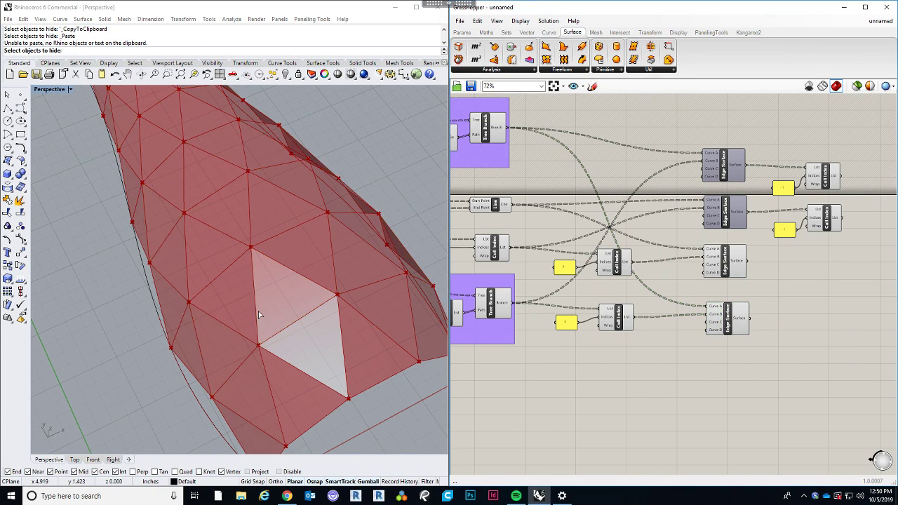
Add a Merge component to the right of the two Cull Index components on the canvas.
right_click_drag(341, 309, 230, 344)
scroll(280, 315, "down", 4)
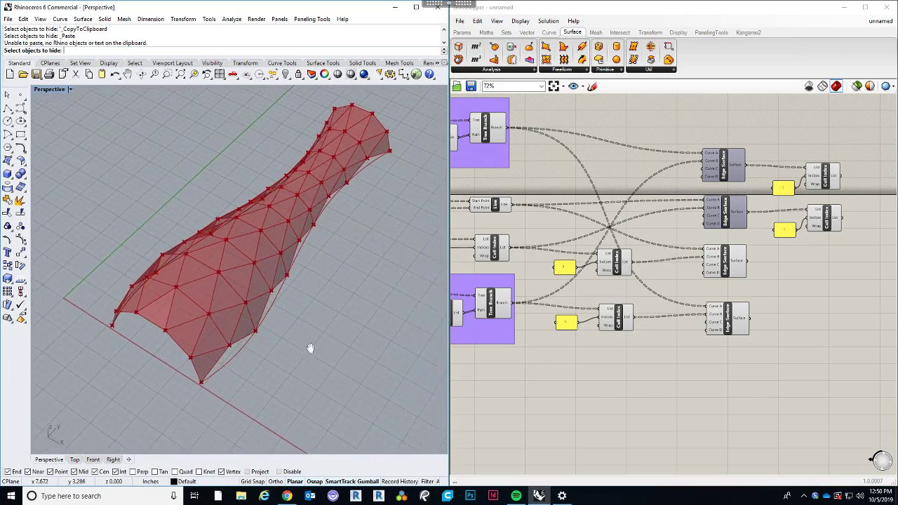
scroll(716, 379, "down", 1)
right_click_drag(765, 361, 660, 357)
scroll(770, 240, "up", 1)
right_click_drag(771, 240, 628, 241)
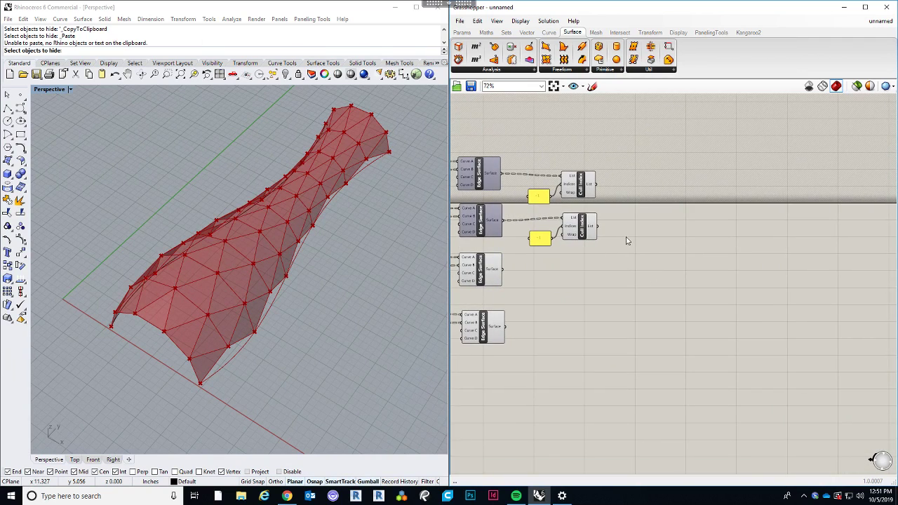
double_click(672, 272)
type("merge")
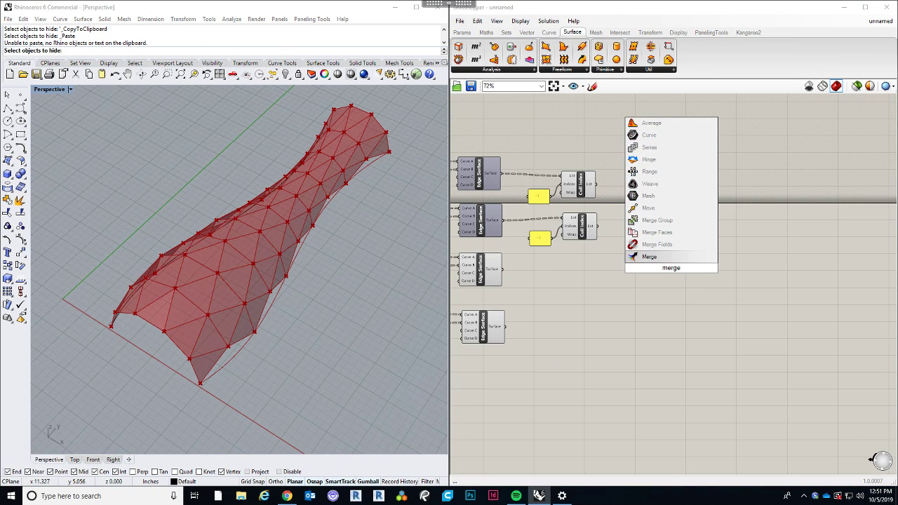
left_click(670, 257)
left_click_drag(671, 268, 677, 254)
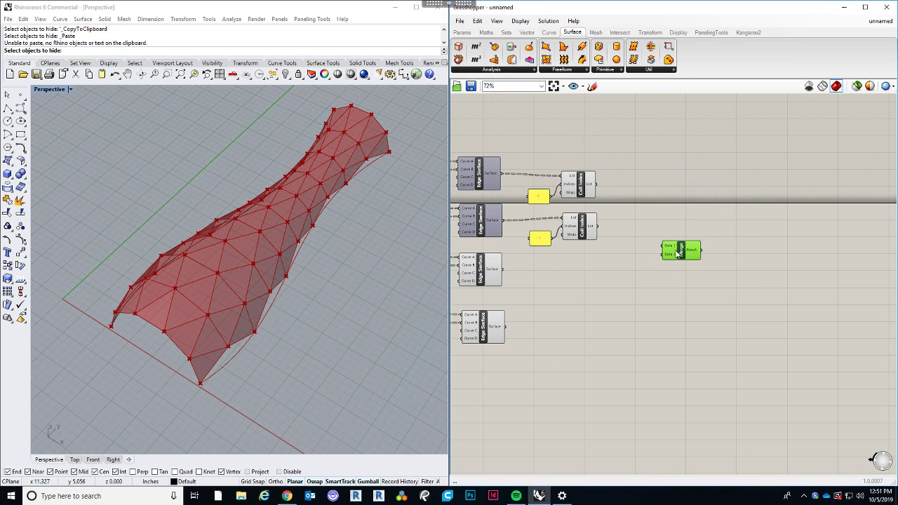
Connect the List outputs of the upper and lower surface Cull Index components to the Merge's first and second inputs.
scroll(667, 304, "up", 2)
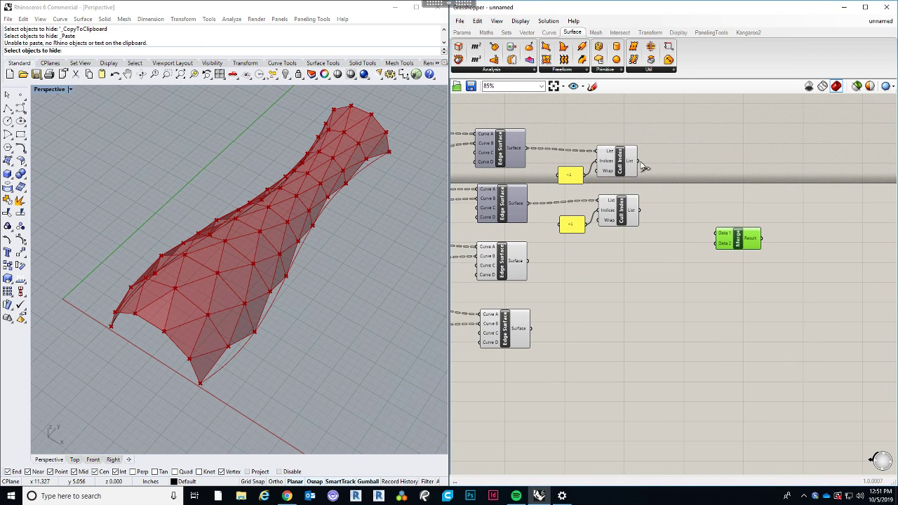
left_click_drag(639, 162, 718, 234)
left_click_drag(637, 211, 714, 248)
left_click(722, 280)
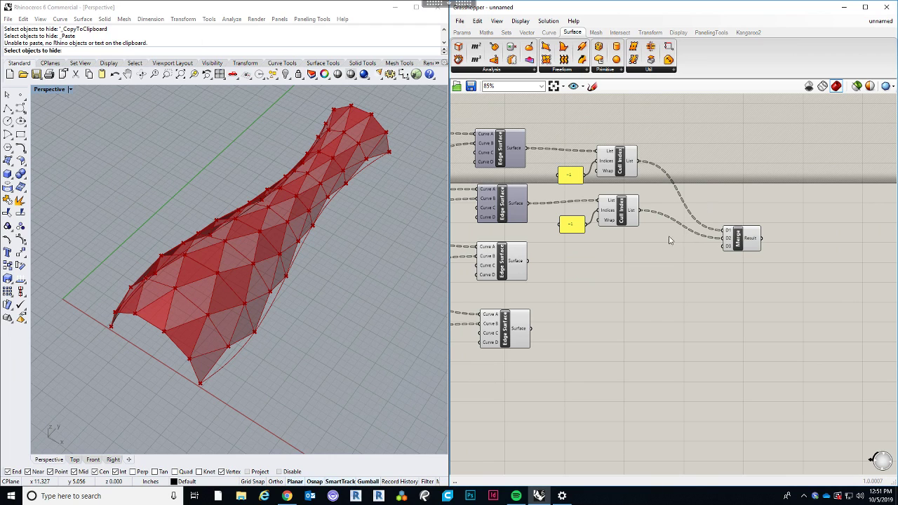
Connect the Surface outputs of the two lowest Edge Surface components to Merge inputs D3 and D4.
scroll(759, 242, "up", 5)
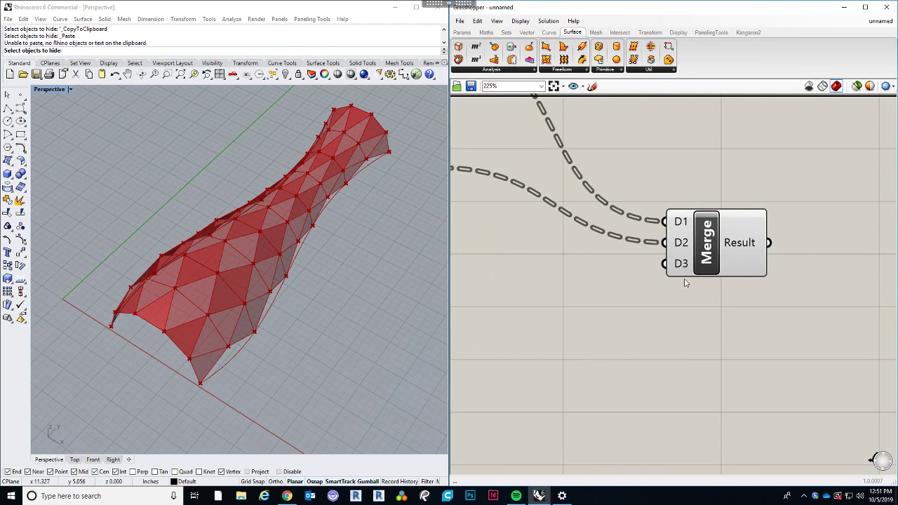
scroll(674, 299, "down", 2)
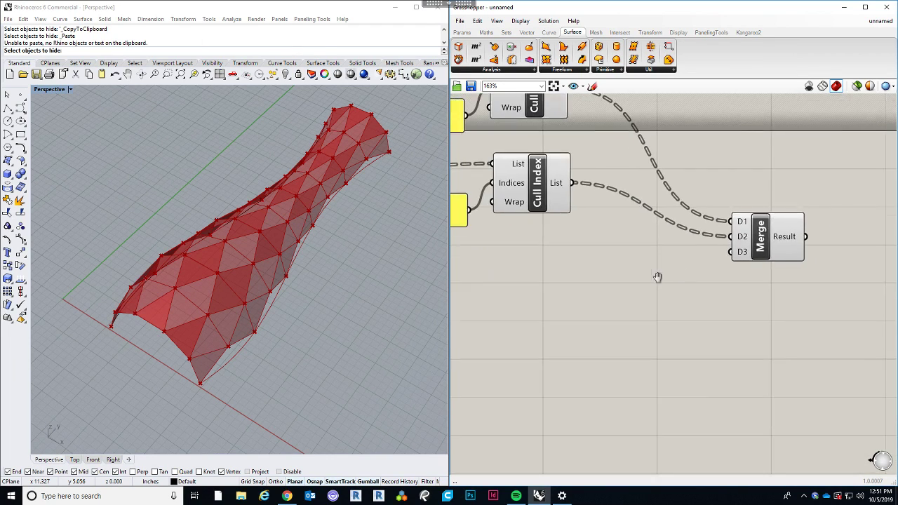
scroll(747, 256, "down", 2)
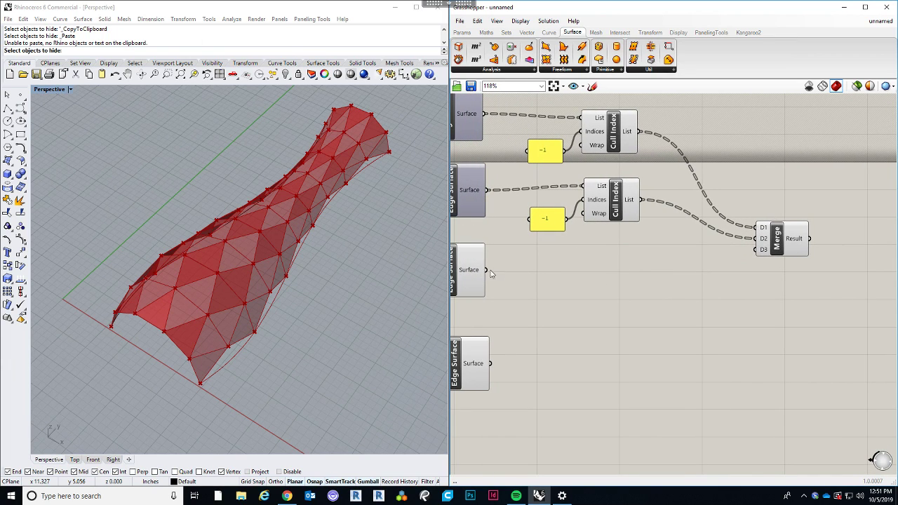
left_click_drag(487, 271, 758, 249)
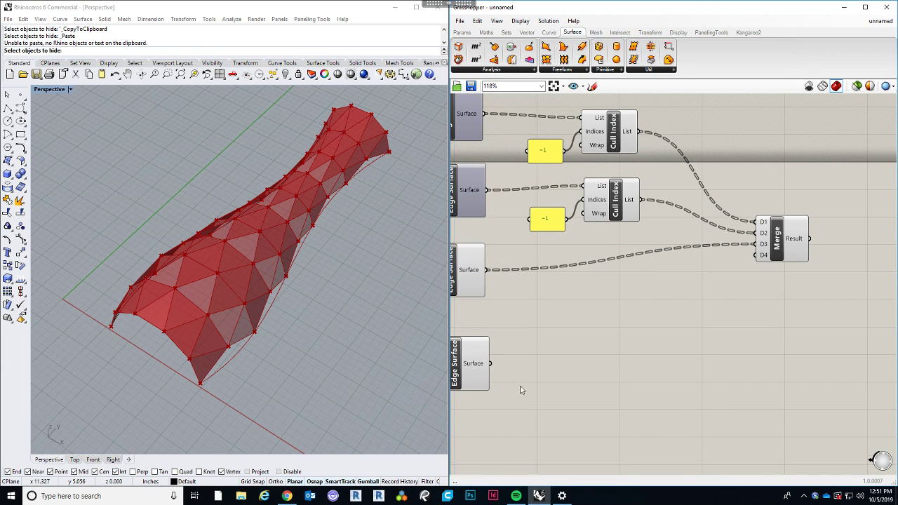
left_click_drag(488, 364, 758, 254)
Try adding two extra inputs to the Merge component and remove them again.
scroll(757, 254, "up", 8)
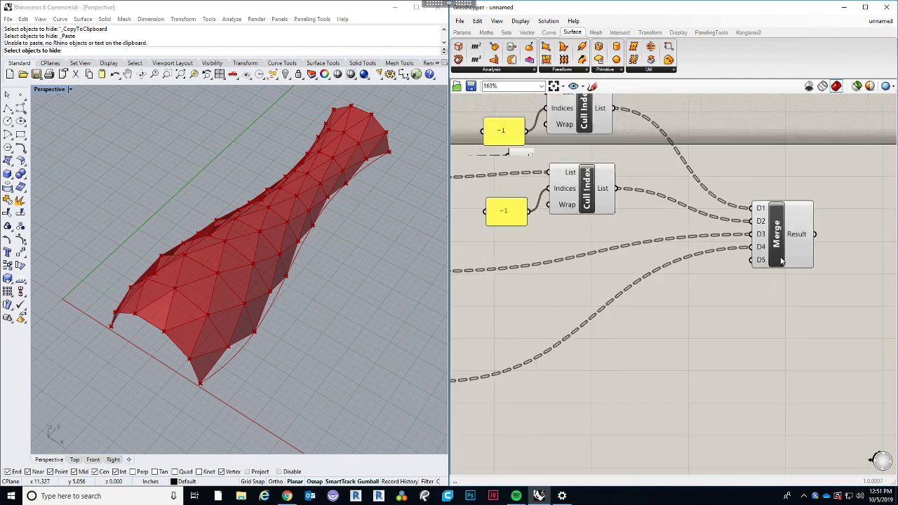
scroll(757, 257, "up", 1)
right_click_drag(783, 266, 714, 263)
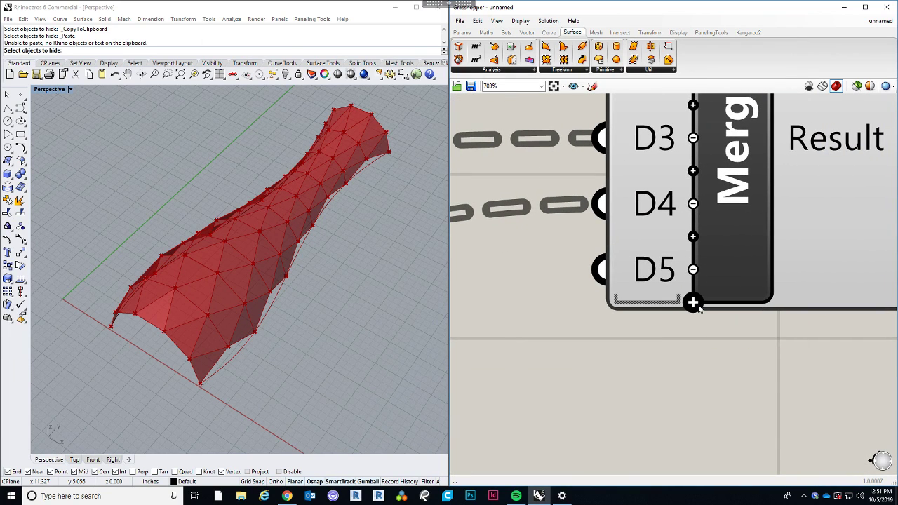
left_click(694, 304)
left_click(694, 304)
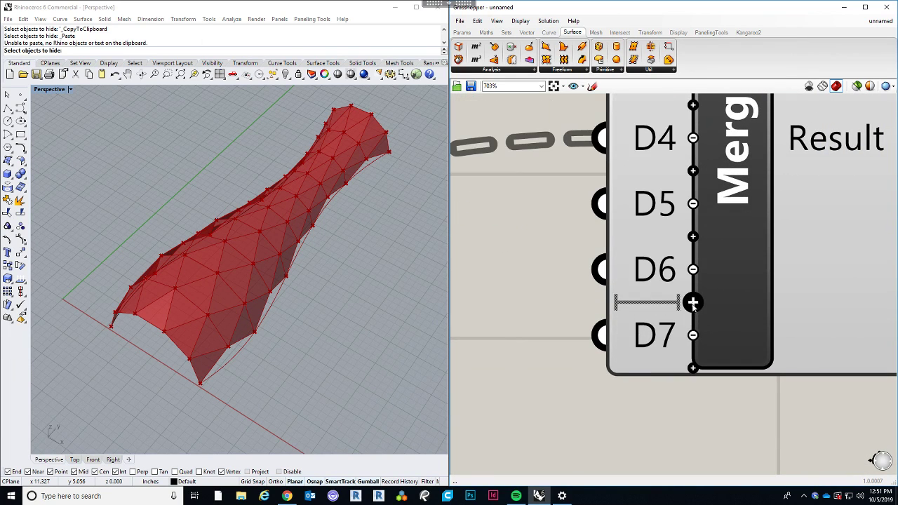
left_click(694, 336)
left_click(693, 298)
scroll(694, 267, "down", 3)
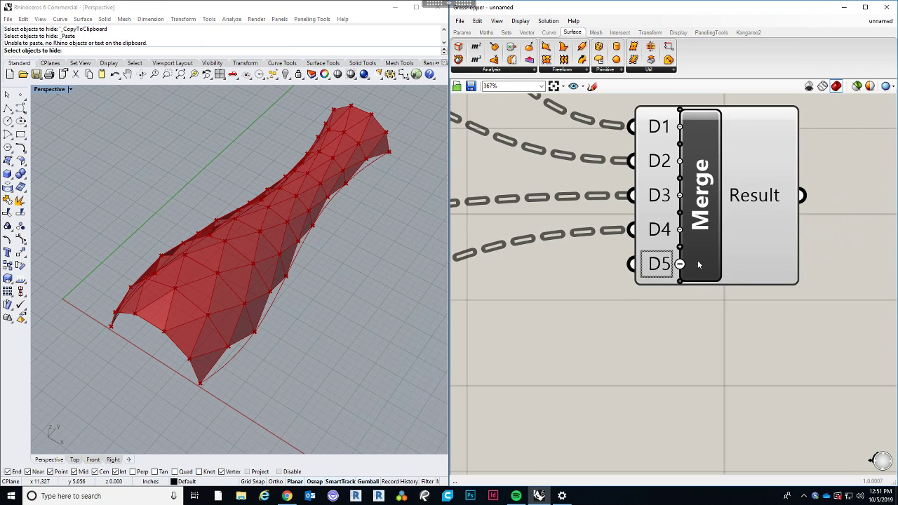
scroll(699, 265, "up", 6)
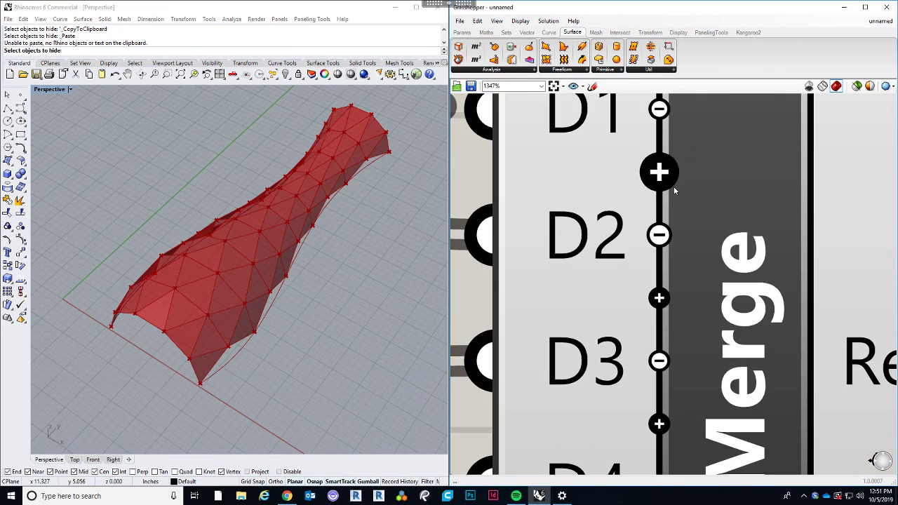
scroll(674, 186, "down", 10)
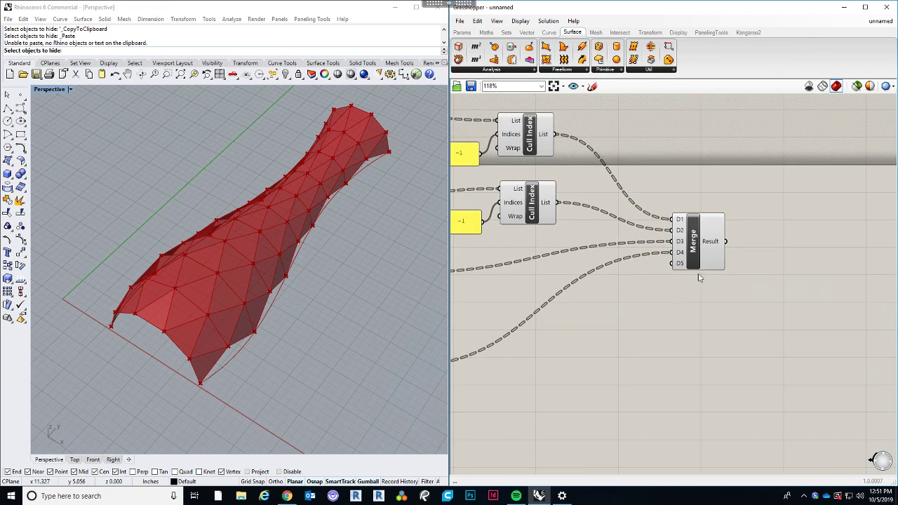
Shift the Merge component slightly right and hide the previews of the four Edge Surface and two Cull Index components.
left_click_drag(700, 239, 720, 238)
left_click(697, 314)
right_click_drag(677, 325, 772, 333)
scroll(753, 320, "down", 2)
left_click_drag(746, 431, 529, 158)
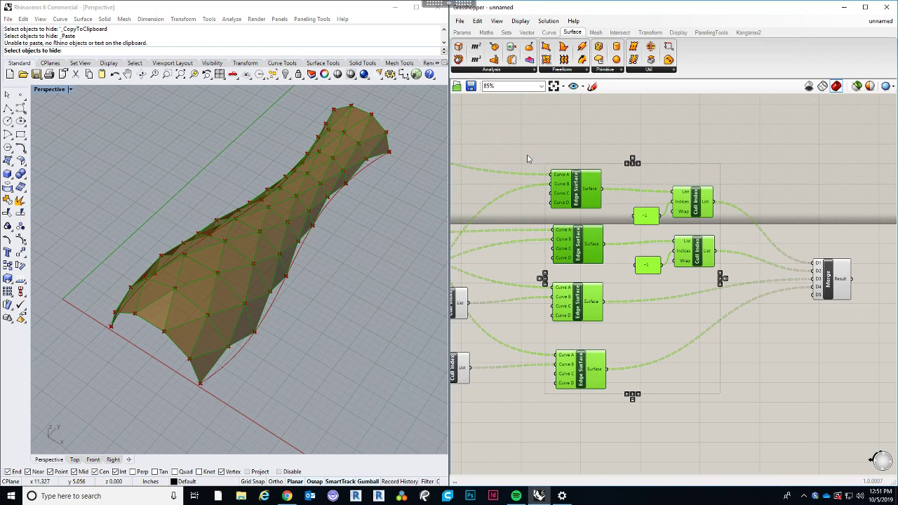
middle_click(529, 159)
left_click(564, 130)
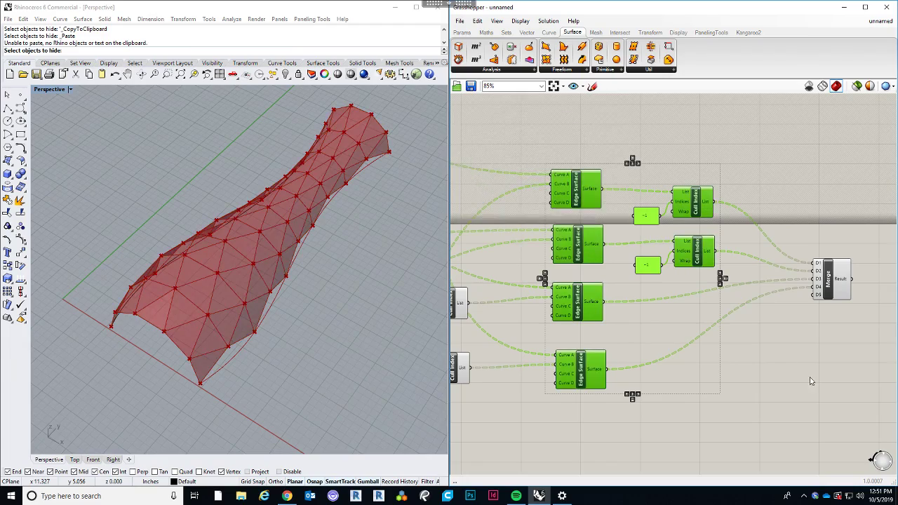
left_click(811, 378)
Select the Merge component and examine its combined surfaces on the form from several angles.
right_click_drag(757, 353, 693, 345)
left_click(774, 272)
right_click_drag(421, 313, 342, 306)
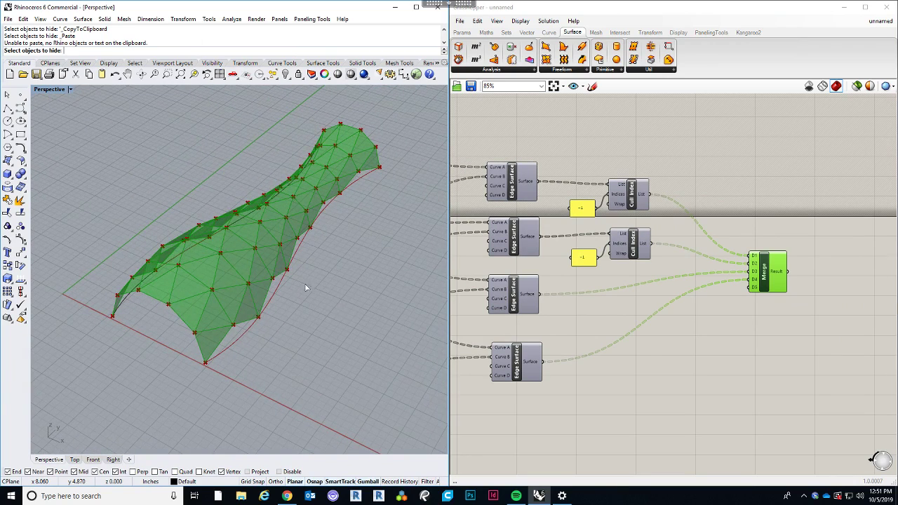
right_click_drag(305, 284, 333, 331)
left_click(644, 360)
scroll(622, 307, "down", 3)
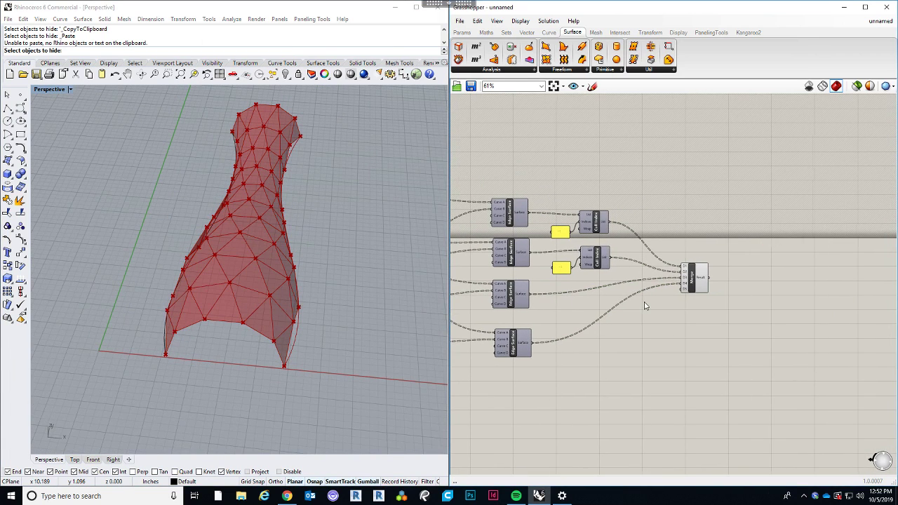
right_click_drag(771, 326, 651, 319)
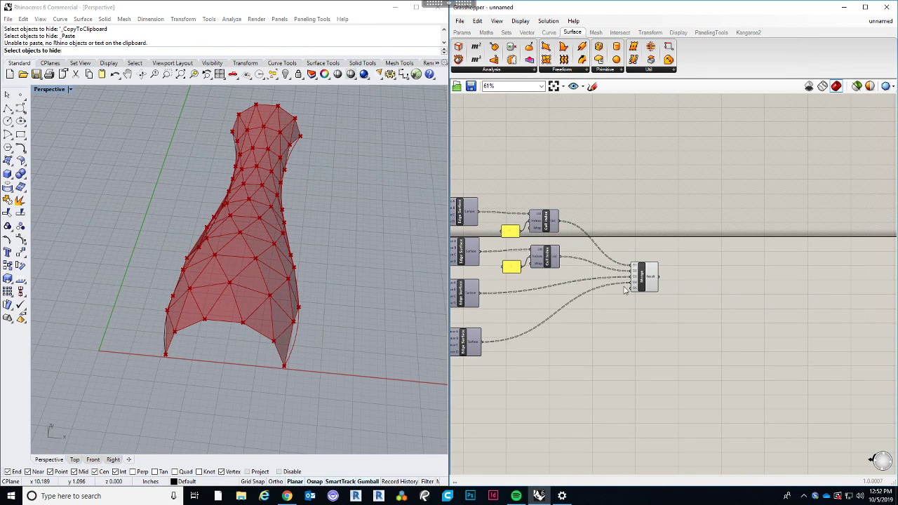
right_click_drag(250, 282, 321, 296)
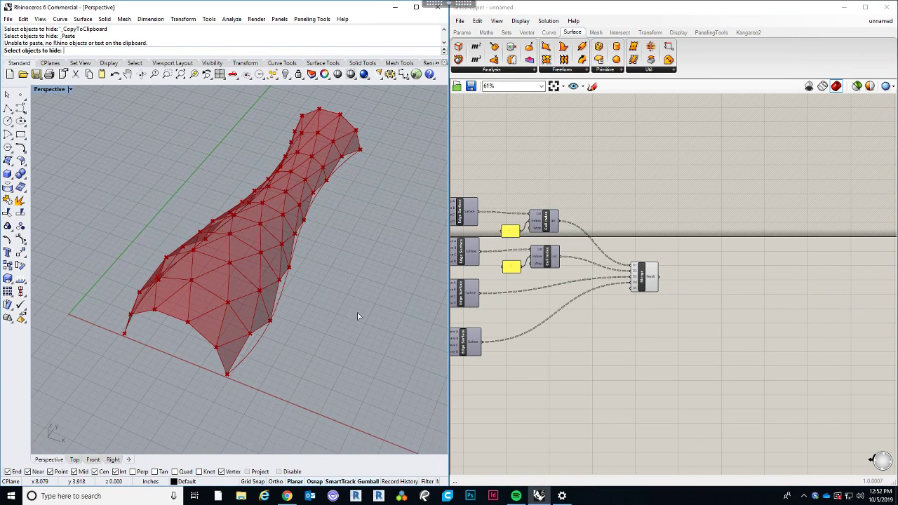
right_click_drag(301, 254, 354, 291)
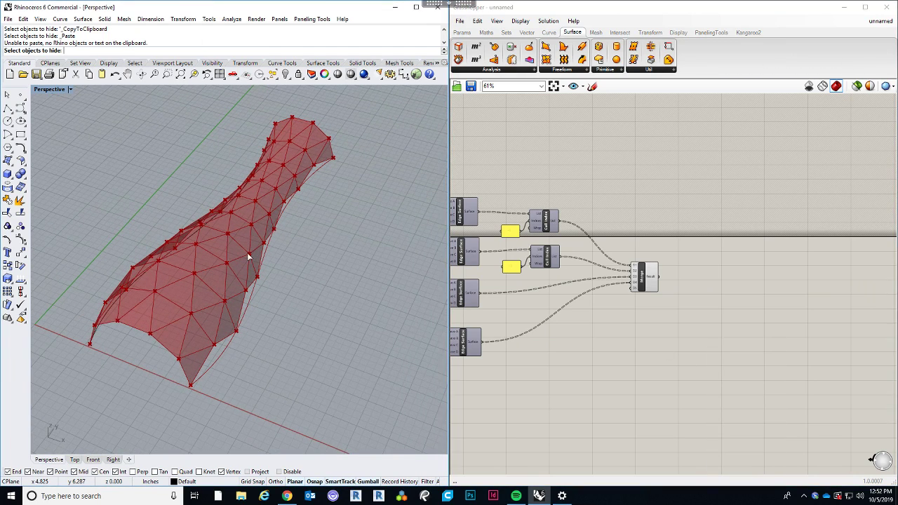
Draw a four-point, degree-3 curve running diagonally across the form from its upper left to beyond its lower right.
right_click_drag(247, 253, 301, 309)
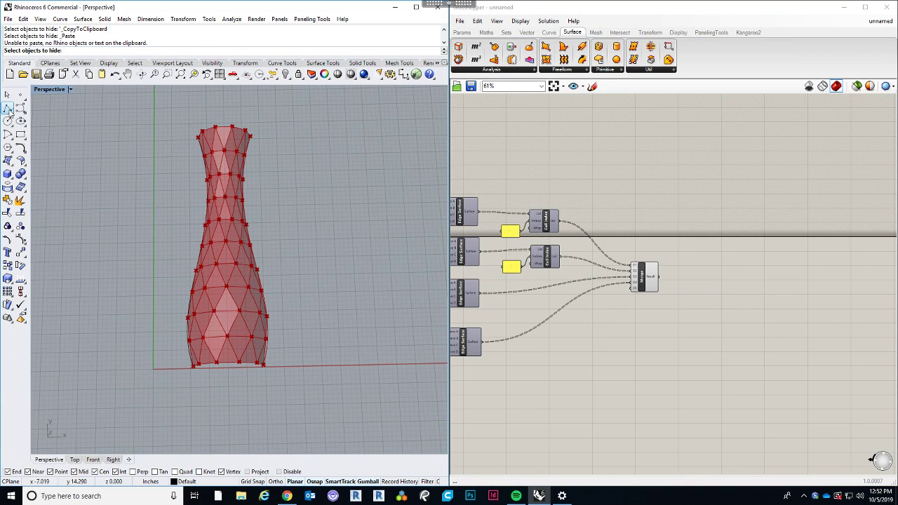
left_click(7, 109)
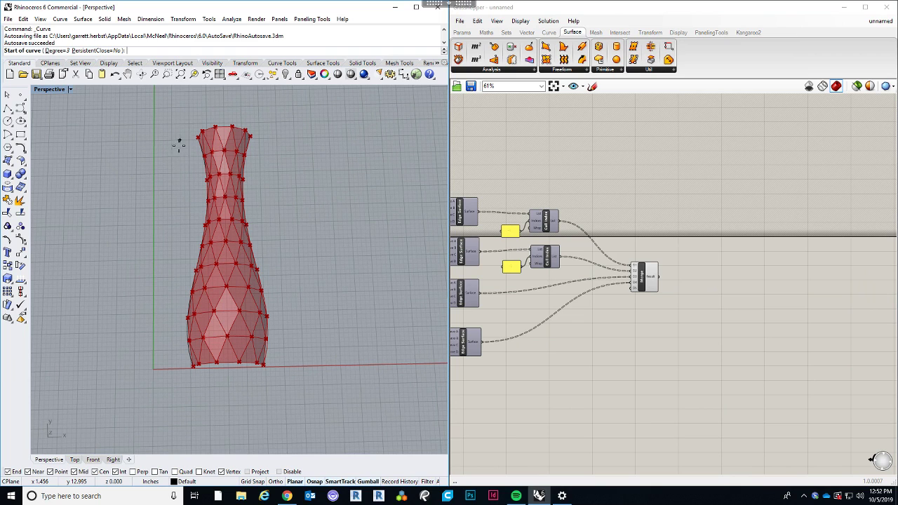
left_click(177, 157)
left_click(222, 202)
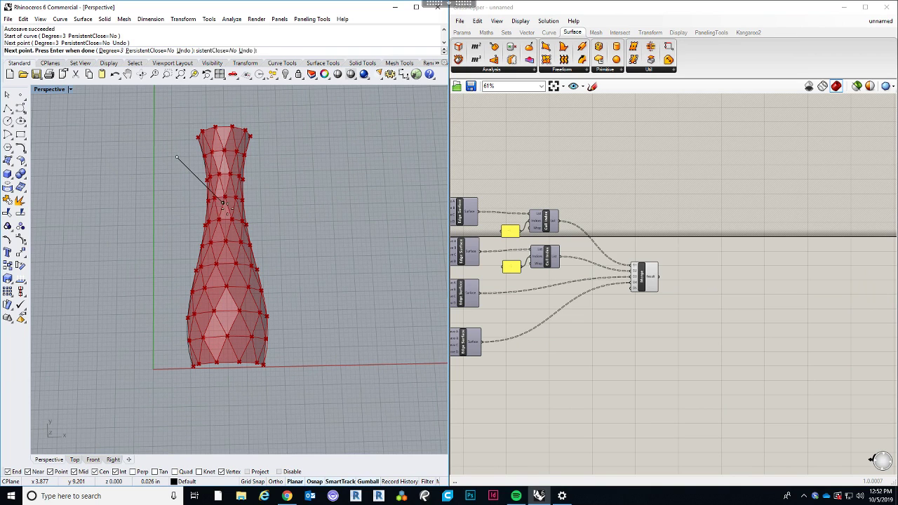
left_click(233, 290)
left_click(318, 351)
key("Return")
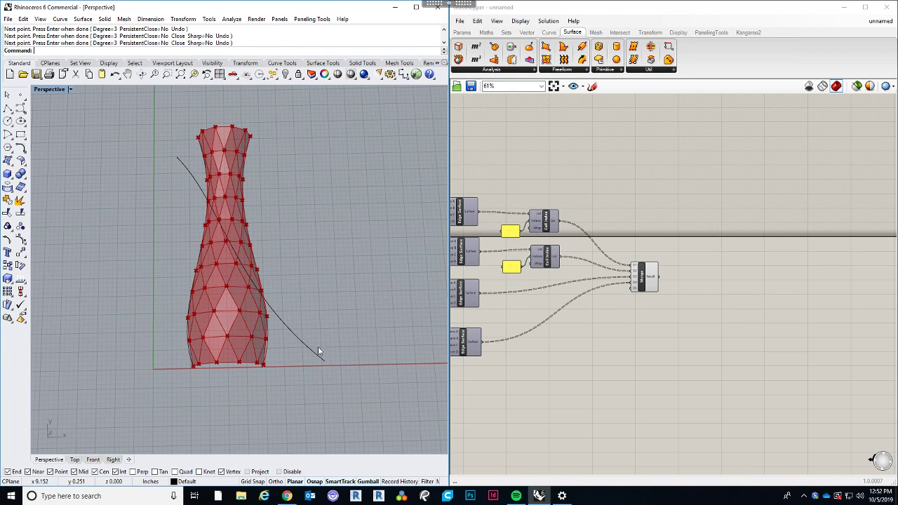
right_click_drag(318, 351, 301, 330)
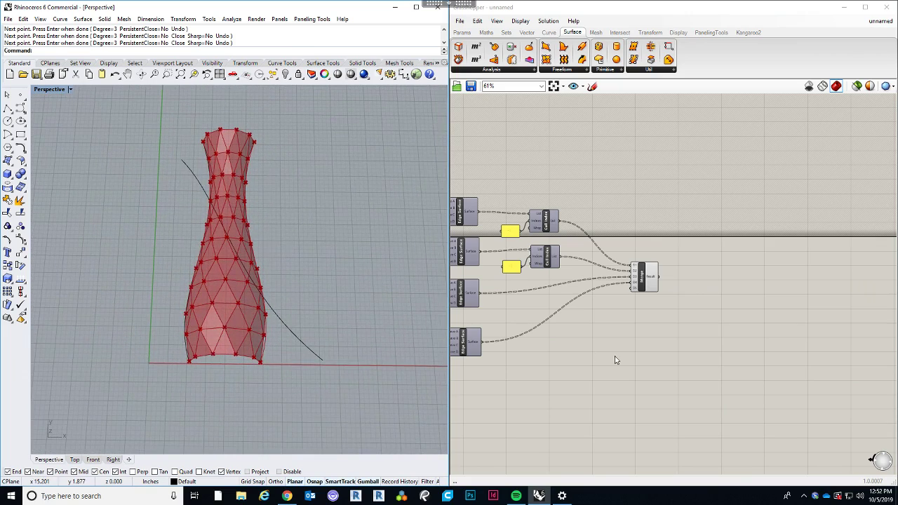
Shift the Merge component slightly left and add a Curve parameter below and to its right.
right_click_drag(616, 357, 592, 352)
left_click_drag(623, 268, 608, 268)
left_click(657, 277)
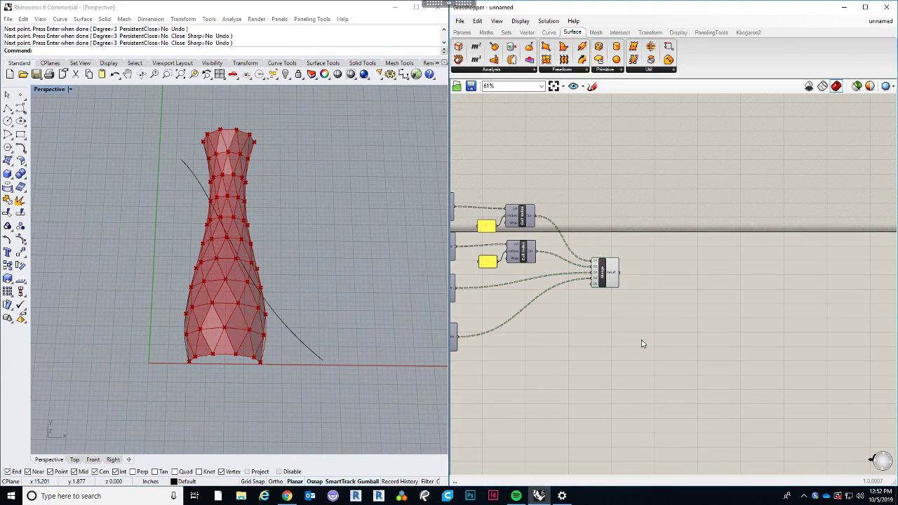
double_click(641, 340)
type("cur")
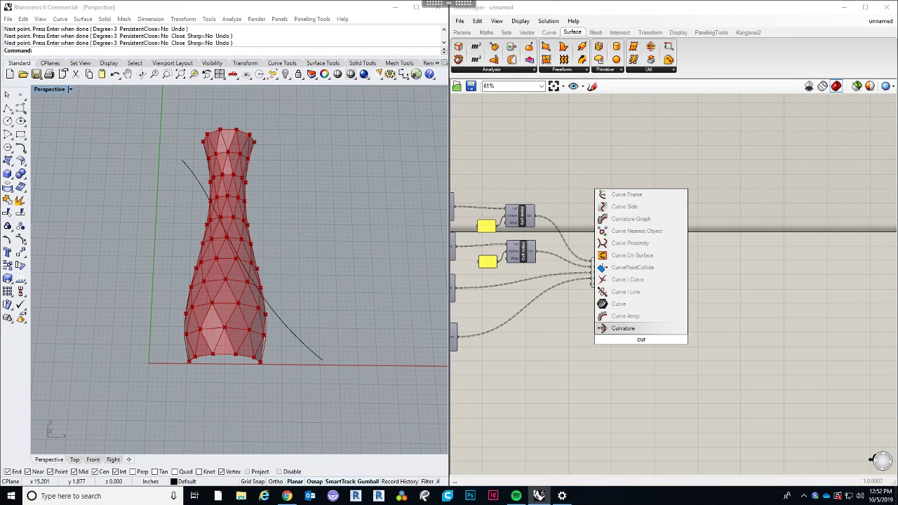
left_click(619, 304)
scroll(642, 346, "up", 3)
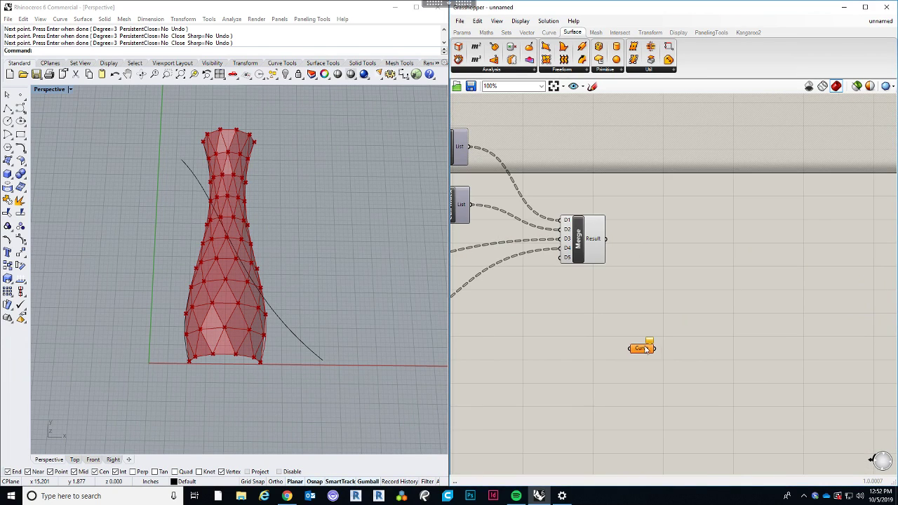
left_click_drag(641, 346, 636, 325)
Reference the newly drawn diagonal curve as the Curve parameter's single curve and place the parameter below the Merge.
right_click(635, 323)
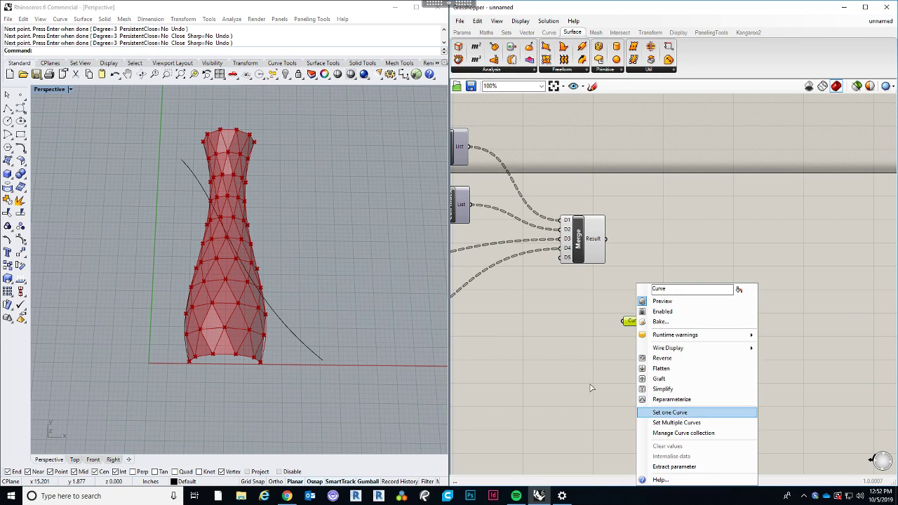
left_click(671, 412)
right_click_drag(590, 378, 560, 365)
left_click(677, 223)
right_click_drag(673, 226, 665, 252)
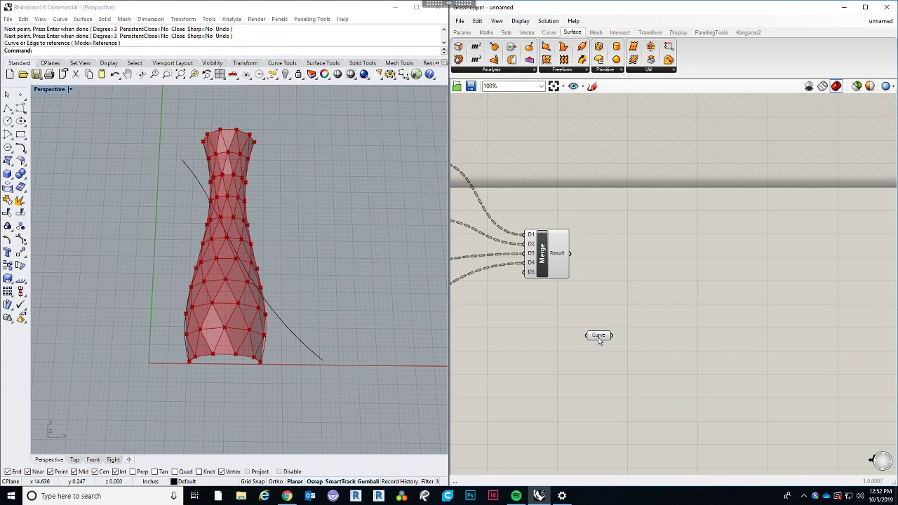
left_click_drag(598, 340, 593, 356)
right_click_drag(332, 329, 260, 310)
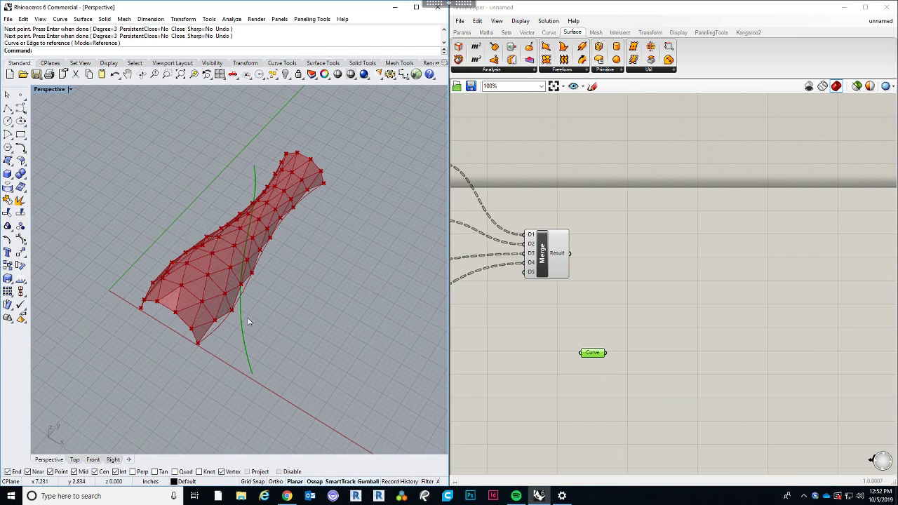
Add an Area component to the right of the Merge and feed the merged surfaces into its Geometry input.
left_click(674, 301)
type("area")
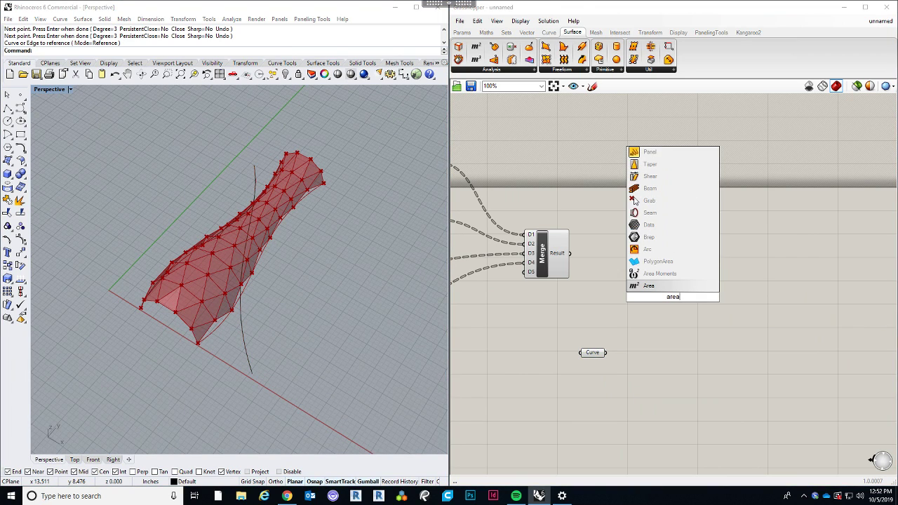
left_click(670, 288)
left_click_drag(570, 254, 647, 282)
right_click_drag(176, 314, 177, 303)
scroll(178, 303, "up", 3)
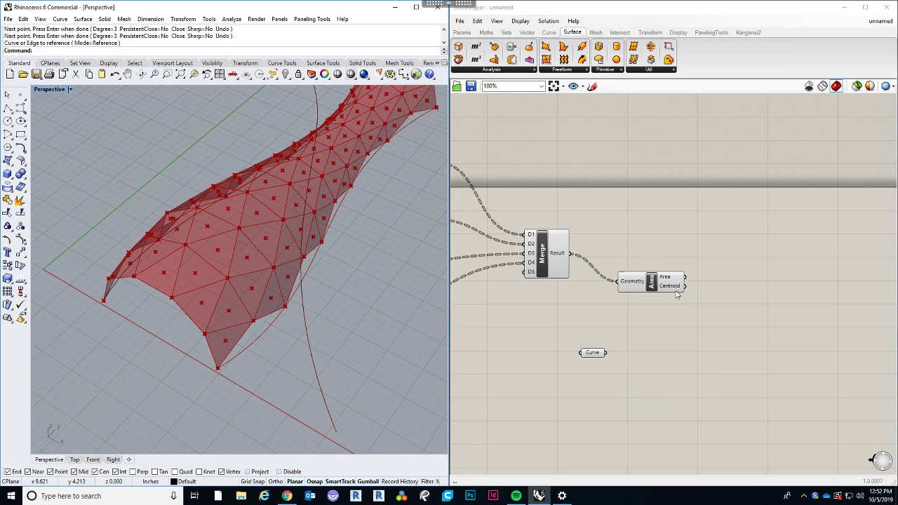
right_click_drag(689, 331, 635, 309)
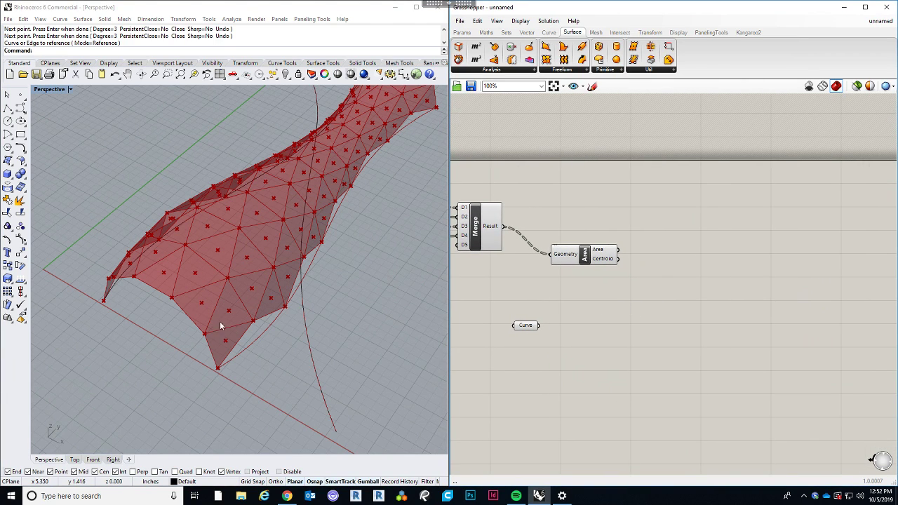
right_click_drag(670, 339, 655, 331)
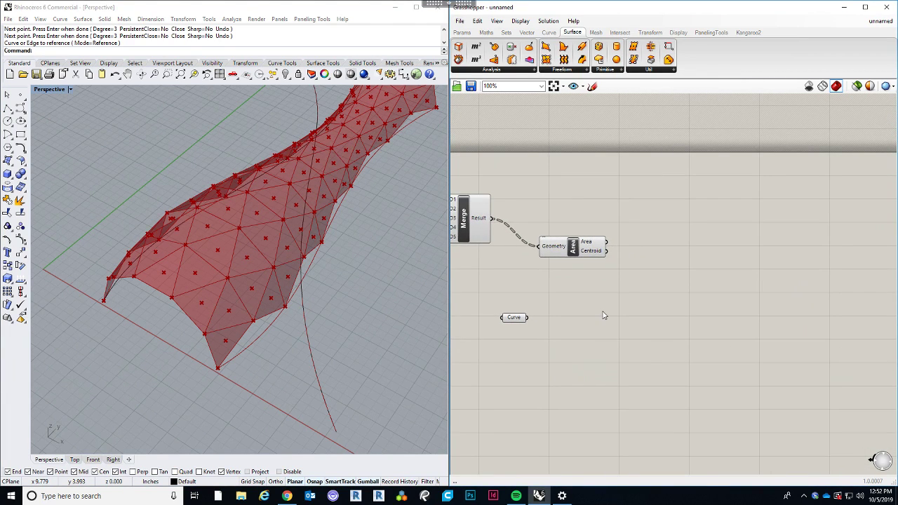
Add a Divide Curve component, feed the Curve parameter into its Curve input, and move it farther right.
scroll(234, 329, "down", 10)
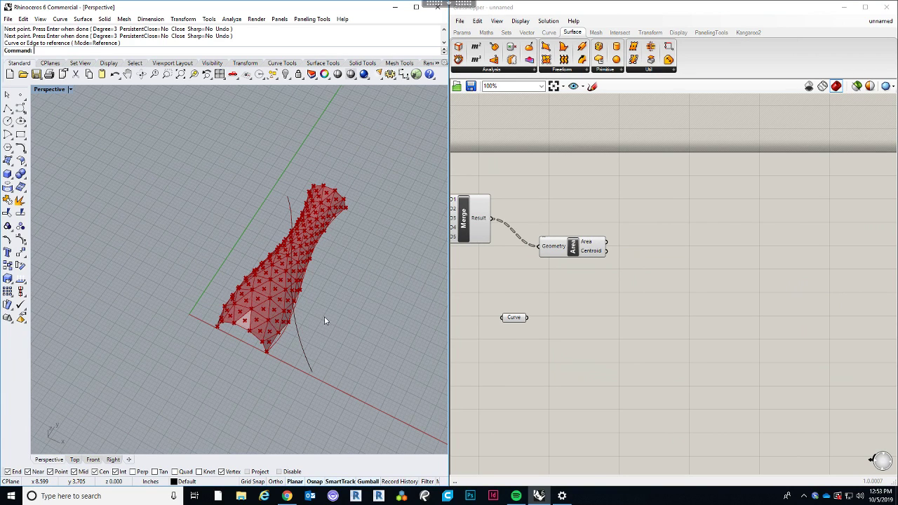
mouse_move(324, 317)
right_mouse_down()
mouse_move(316, 293)
mouse_move(329, 302)
mouse_move(323, 308)
right_mouse_up()
scroll(322, 308, "up", 7)
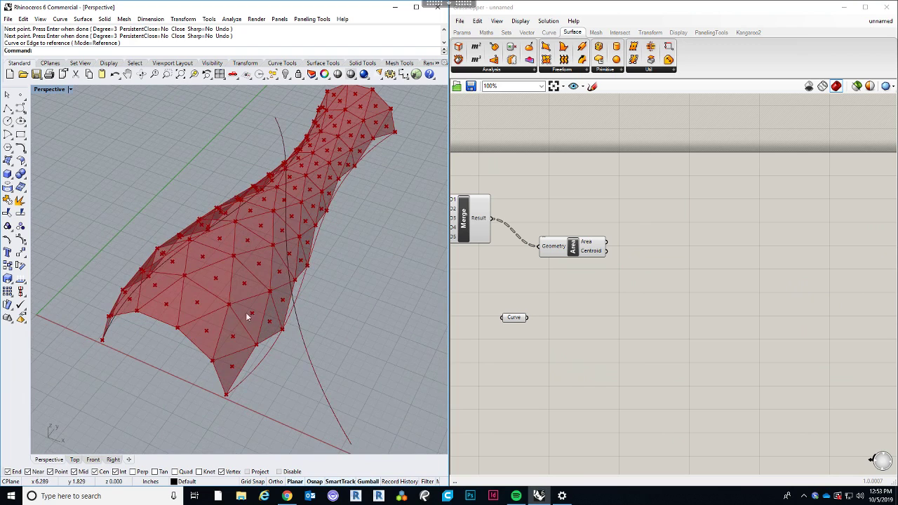
right_click_drag(693, 348, 653, 348)
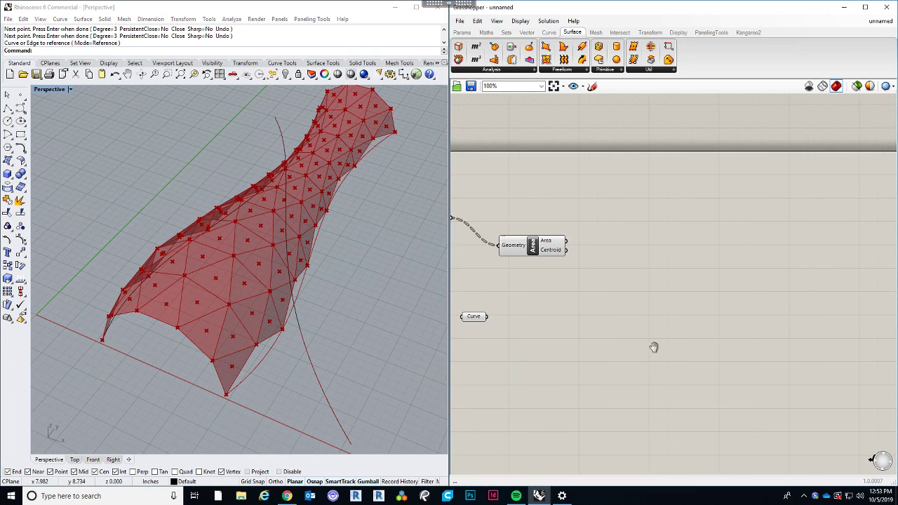
double_click(610, 325)
type("divide")
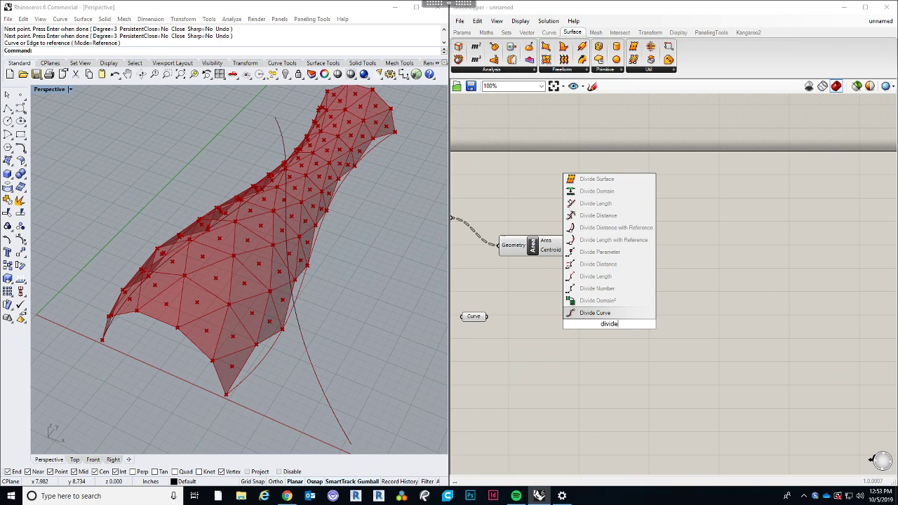
key("Return")
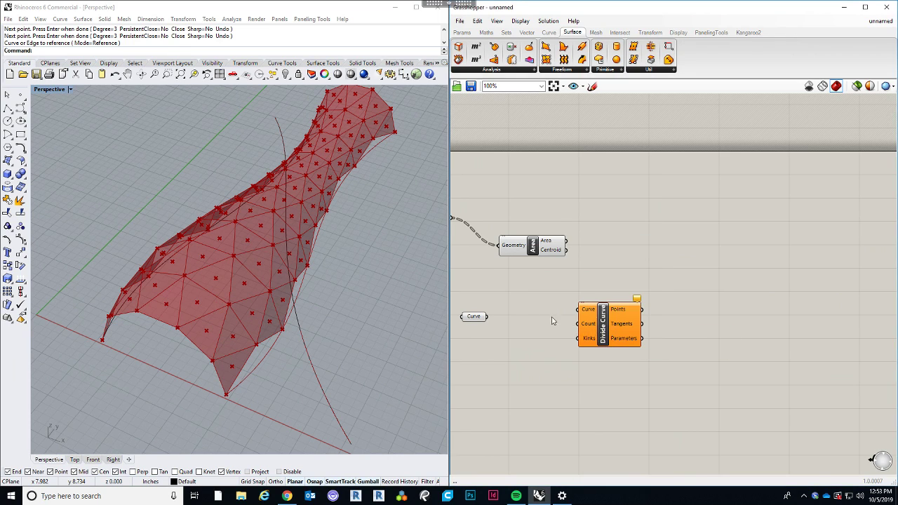
left_click_drag(487, 316, 602, 346)
right_click_drag(618, 284, 690, 282)
left_click_drag(668, 331, 708, 329)
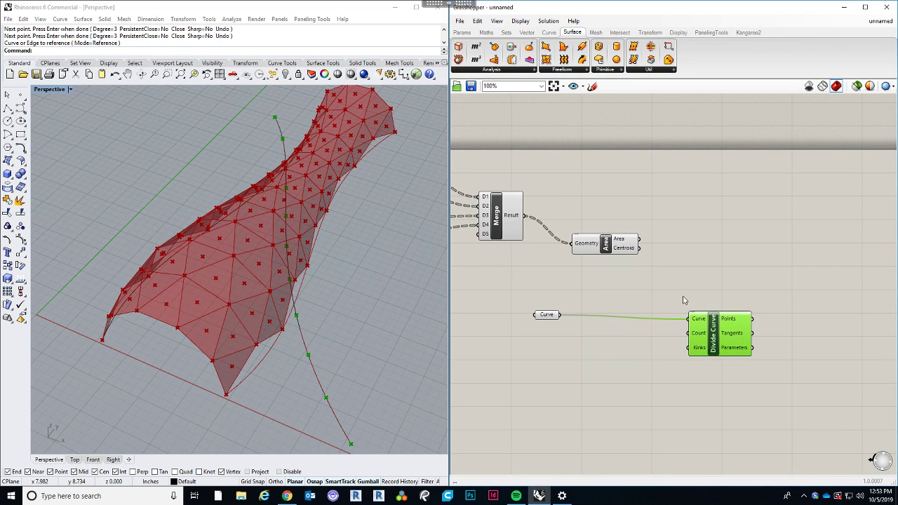
Add a List Length component below the Curve parameter, feed it the Area component's Centroid output, and shift it slightly right.
left_click(610, 357)
double_click(594, 360)
type("listy")
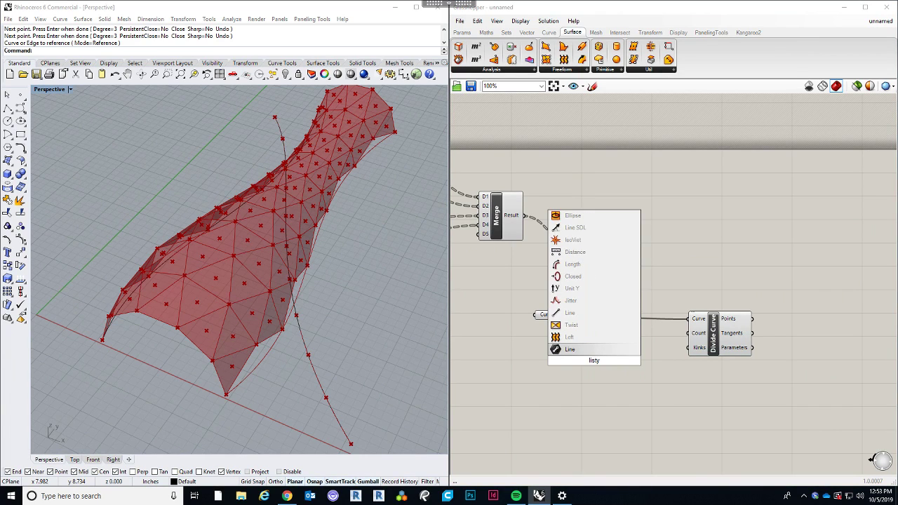
key("BackSpace")
type("le")
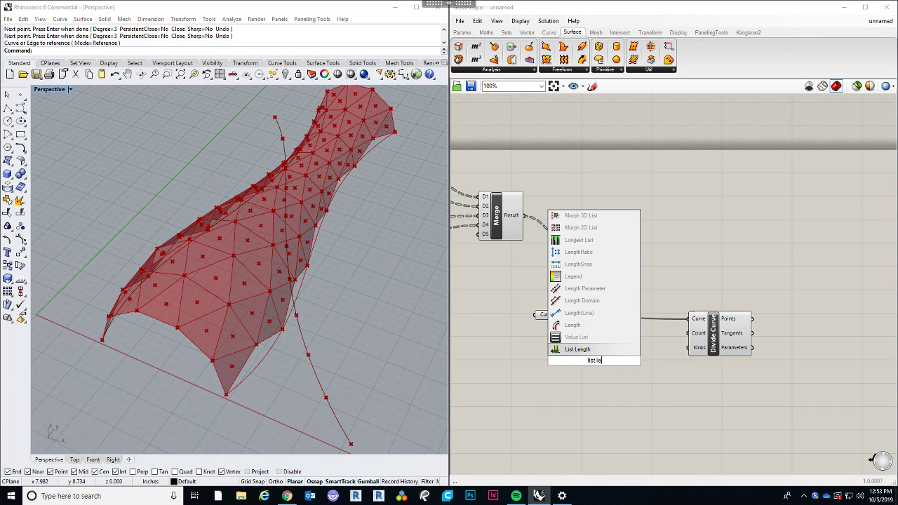
key("Return")
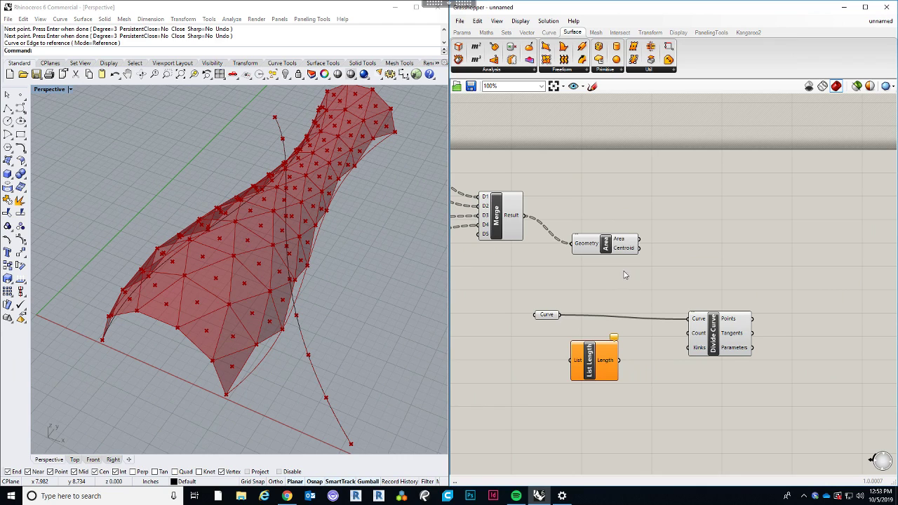
left_click_drag(639, 248, 574, 360)
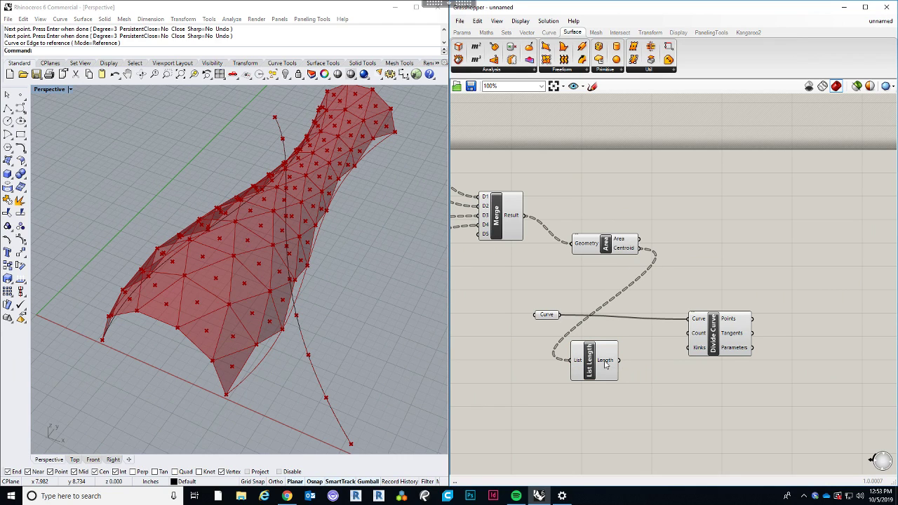
right_click_drag(665, 356, 614, 357)
left_click_drag(529, 360, 558, 361)
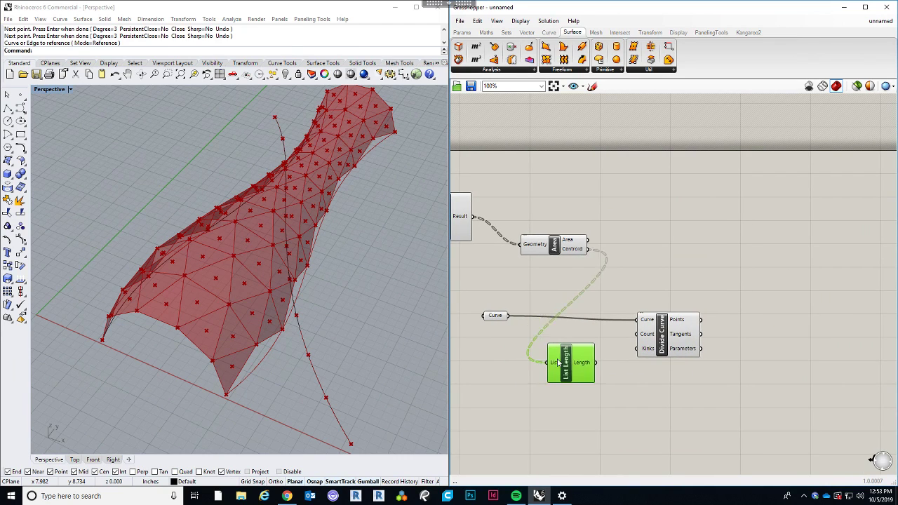
Examine the Merge component's Result output and the Cull Index and Edge Surface components that feed it.
right_click_drag(558, 296, 611, 302)
left_click(597, 304)
right_click(523, 223)
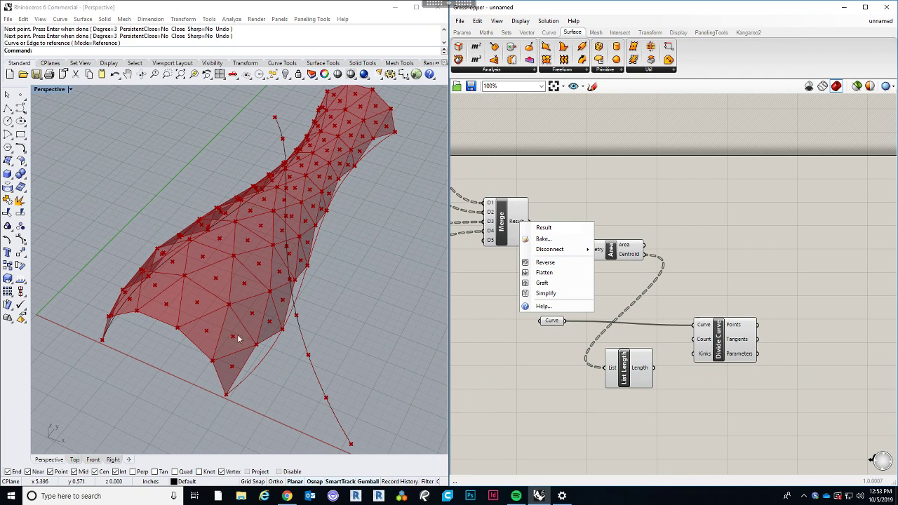
right_click_drag(499, 254, 614, 276)
right_click_drag(527, 303, 615, 331)
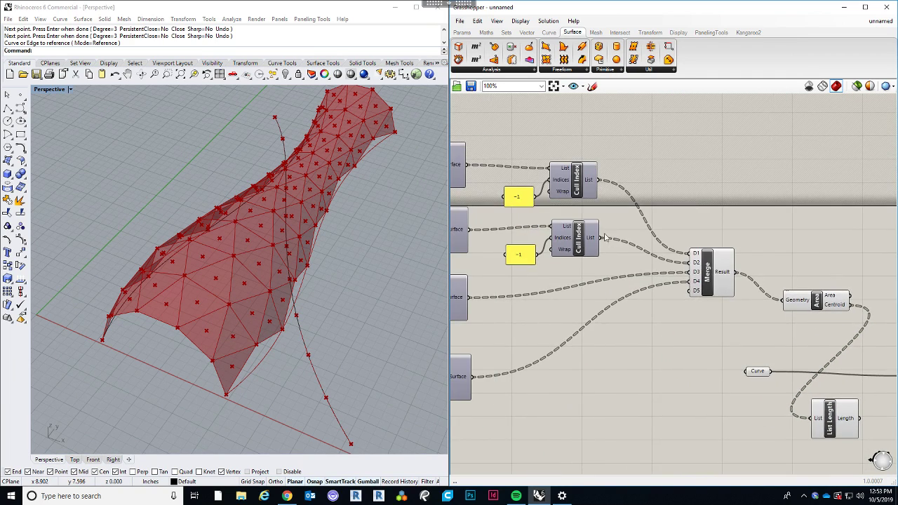
scroll(593, 236, "down", 3)
scroll(560, 264, "up", 1)
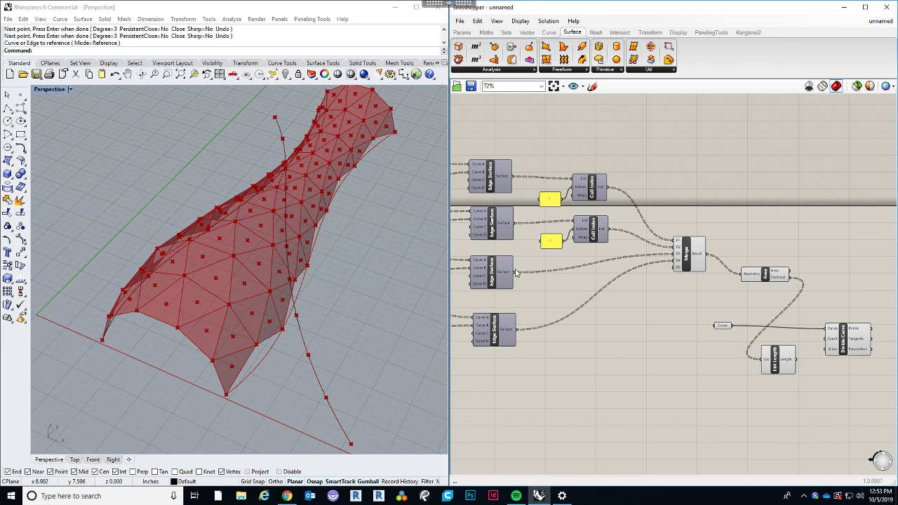
scroll(688, 256, "up", 2)
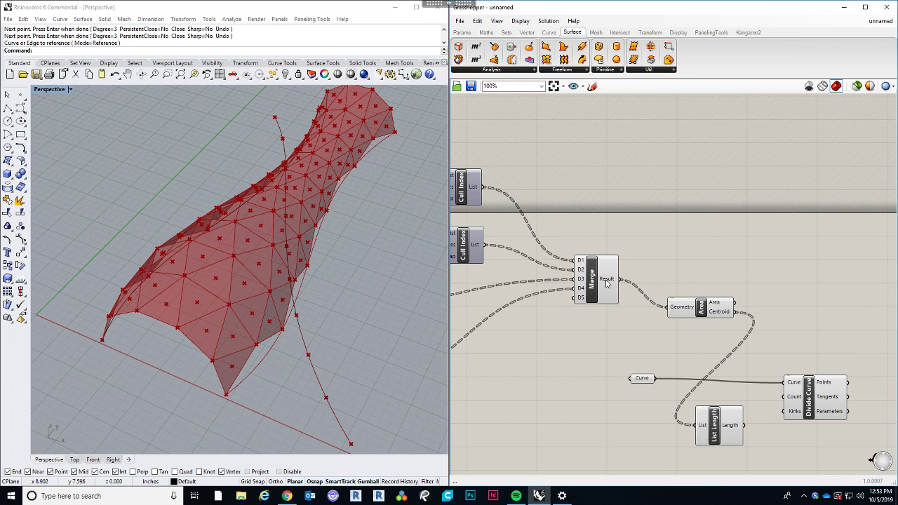
Add a Panel above the Area component, connect the Merge's Result output to it, and enlarge it.
double_click(676, 249)
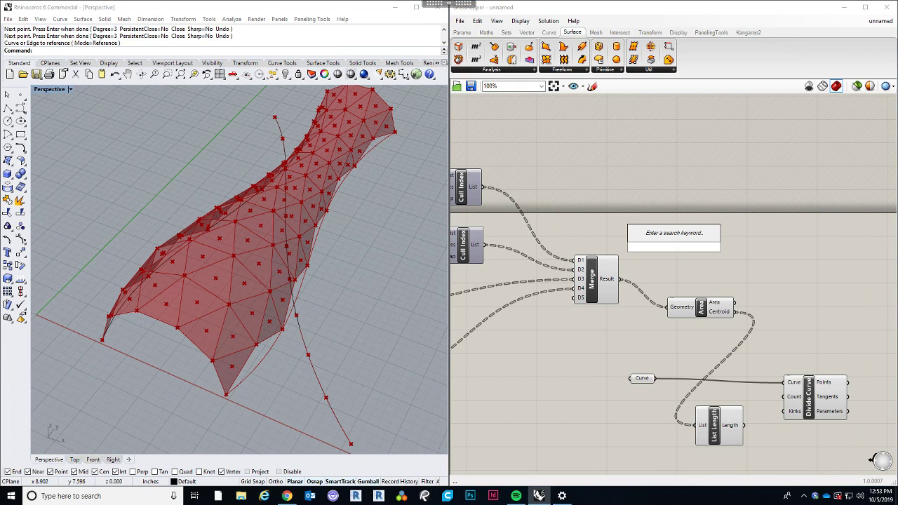
type("panel")
left_click(674, 240)
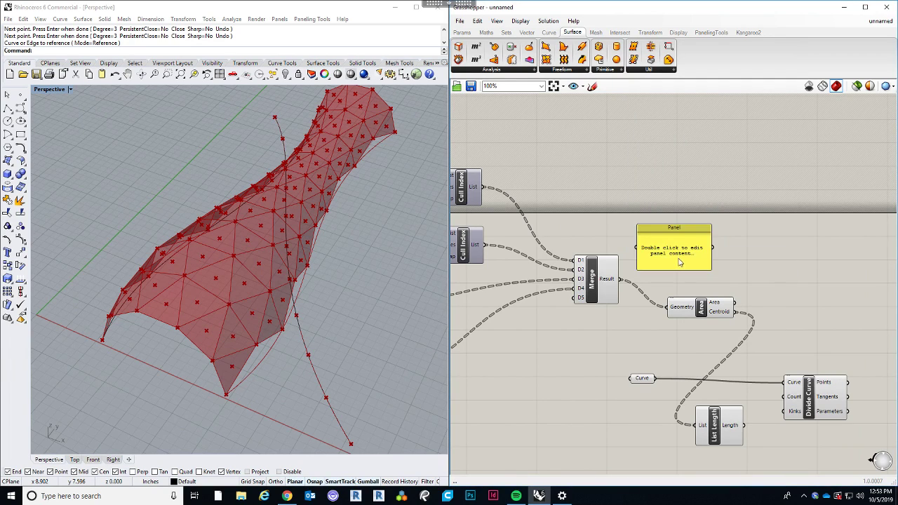
left_click_drag(679, 261, 727, 225)
left_click_drag(621, 279, 686, 212)
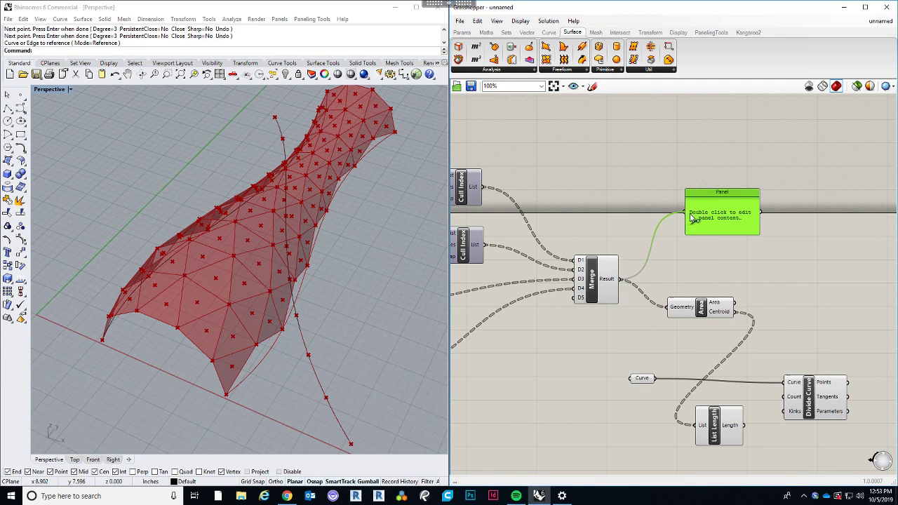
left_click_drag(848, 299, 879, 323)
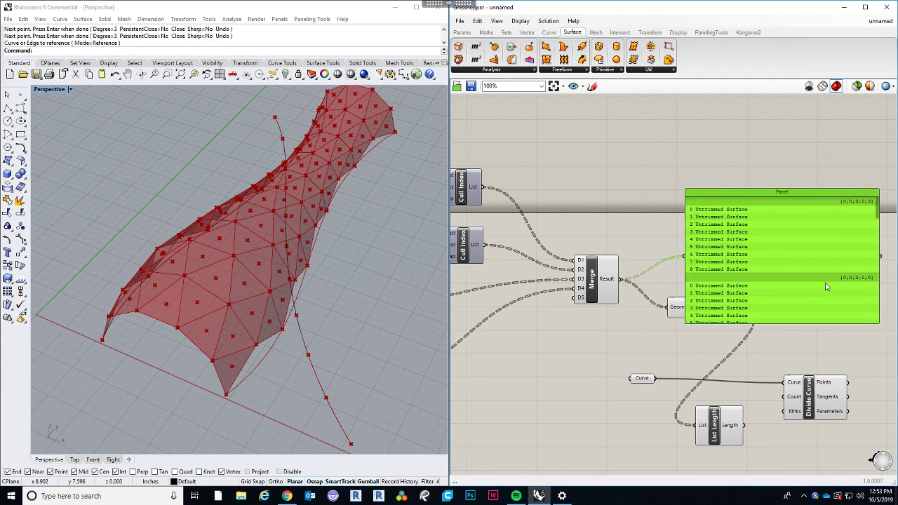
Move and enlarge the panel to examine the branches of the merged surface list, and delete the panel.
right_click_drag(774, 259, 654, 240)
left_click_drag(676, 271, 661, 191)
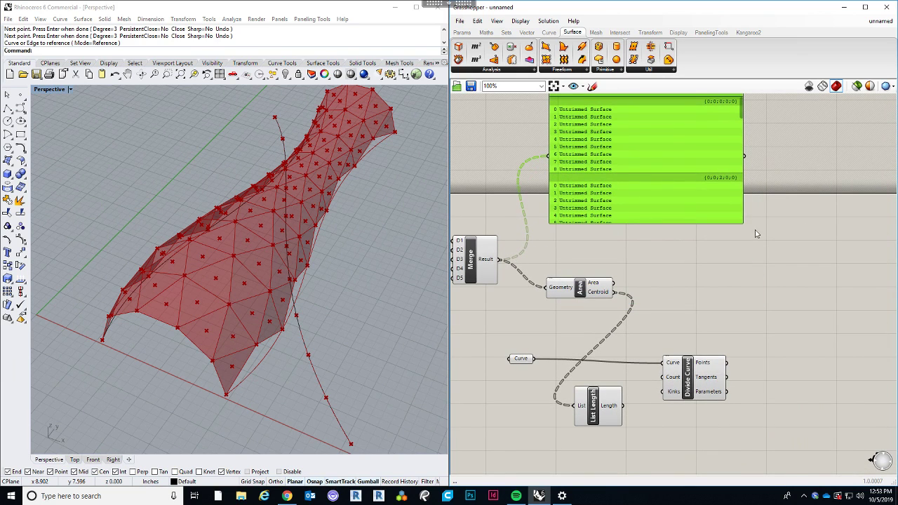
left_click_drag(742, 223, 805, 269)
mouse_move(804, 112)
left_mouse_down()
mouse_move(793, 261)
mouse_move(800, 125)
left_mouse_up()
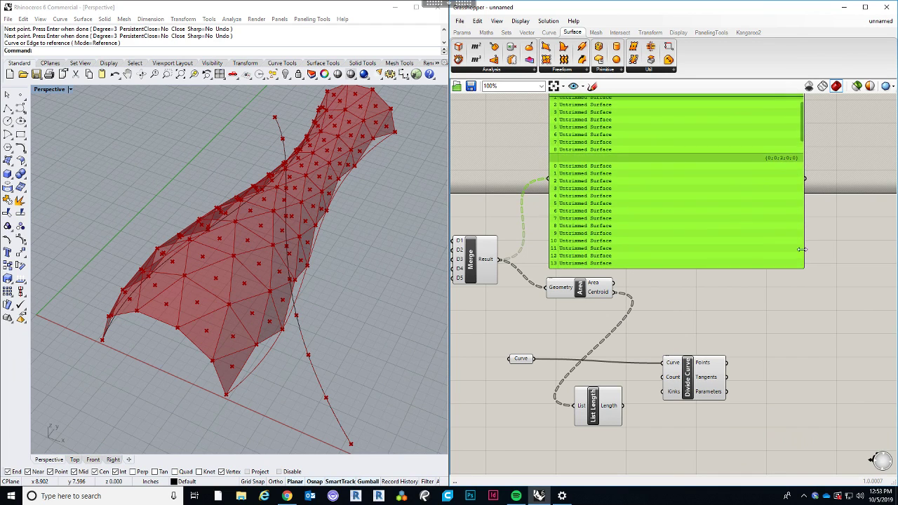
right_click_drag(826, 207, 817, 274)
left_click_drag(798, 195, 796, 168)
left_click(718, 215, "ctrl")
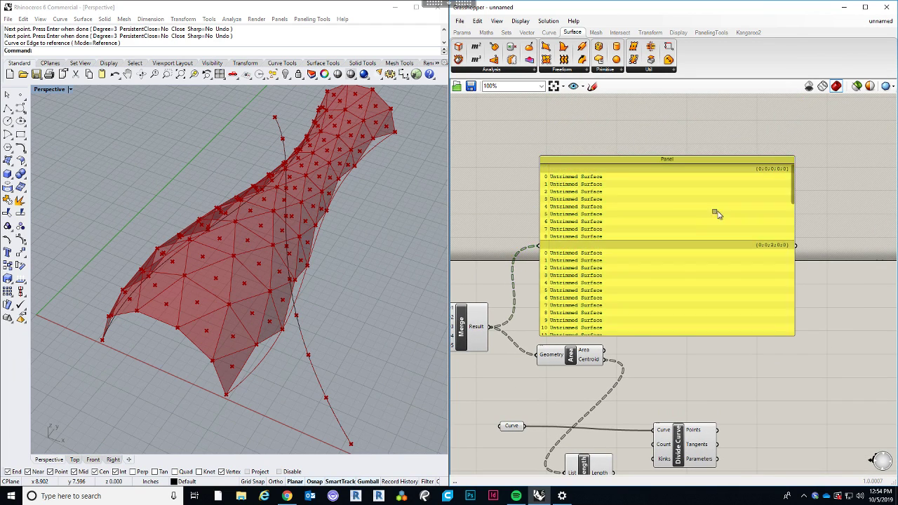
left_click(716, 217)
key("Delete")
Flatten the Merge component's Result output.
right_click_drag(490, 323, 558, 258)
right_click(547, 262)
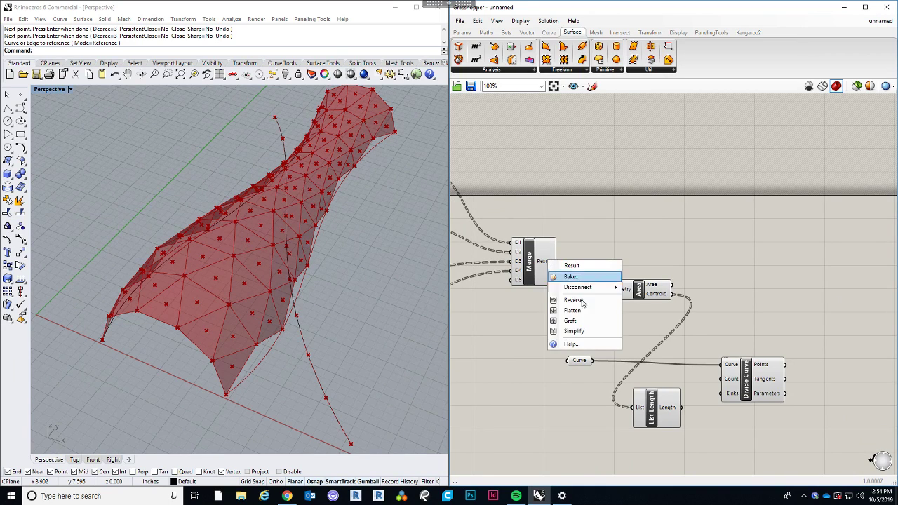
left_click(583, 312)
right_click_drag(582, 328, 519, 266)
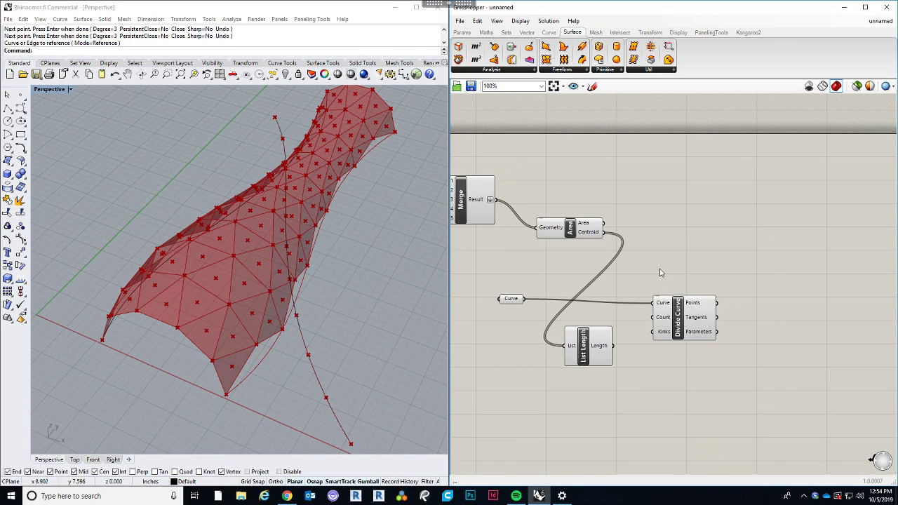
Reposition List Length just left of Divide Curve and connect its Length output to the Count input.
right_click_drag(706, 256, 632, 260)
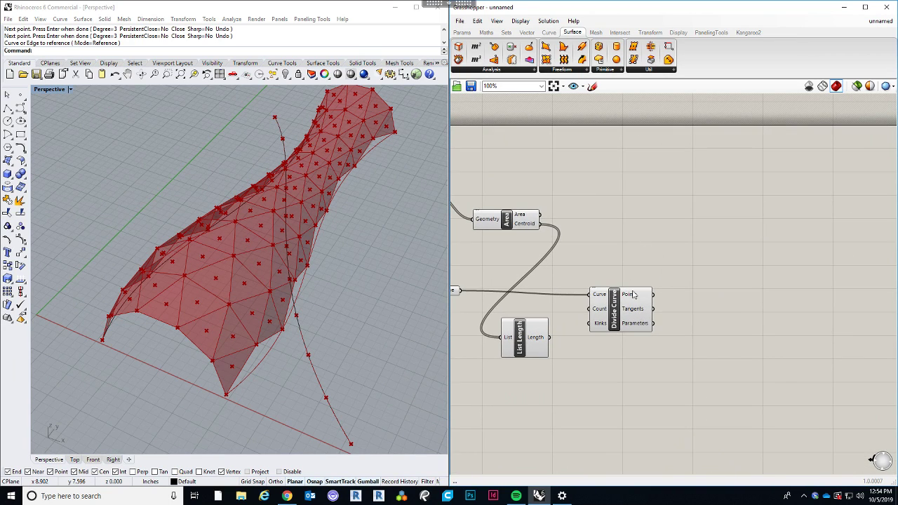
right_click_drag(625, 315, 577, 316)
left_click(607, 302)
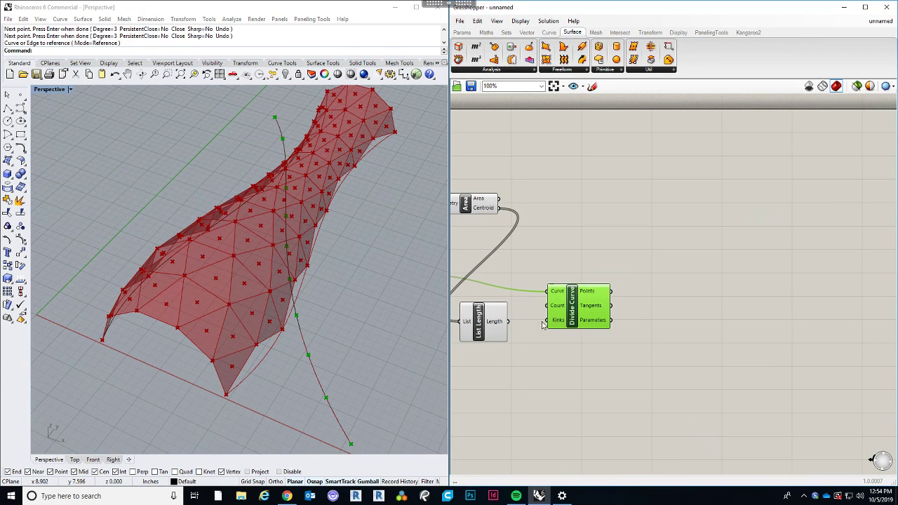
left_click_drag(478, 328, 488, 303)
right_click_drag(487, 304, 554, 313)
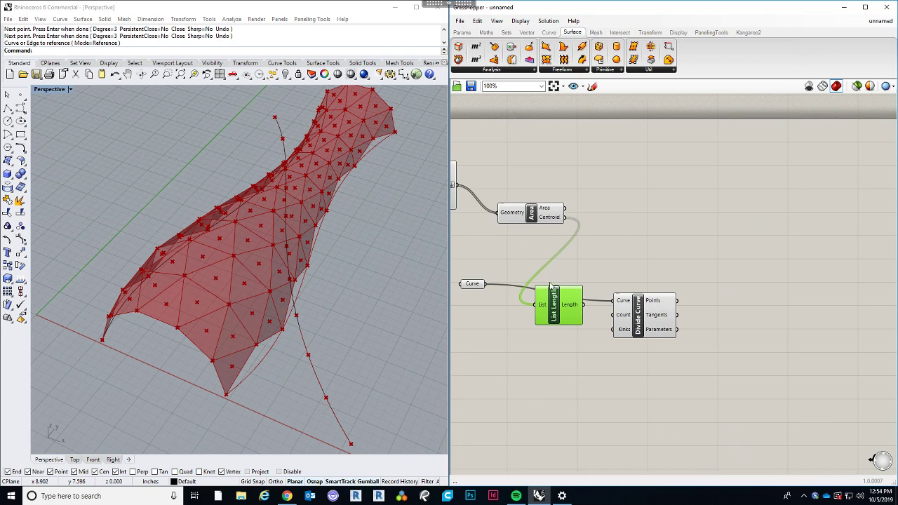
right_click_drag(561, 232, 653, 236)
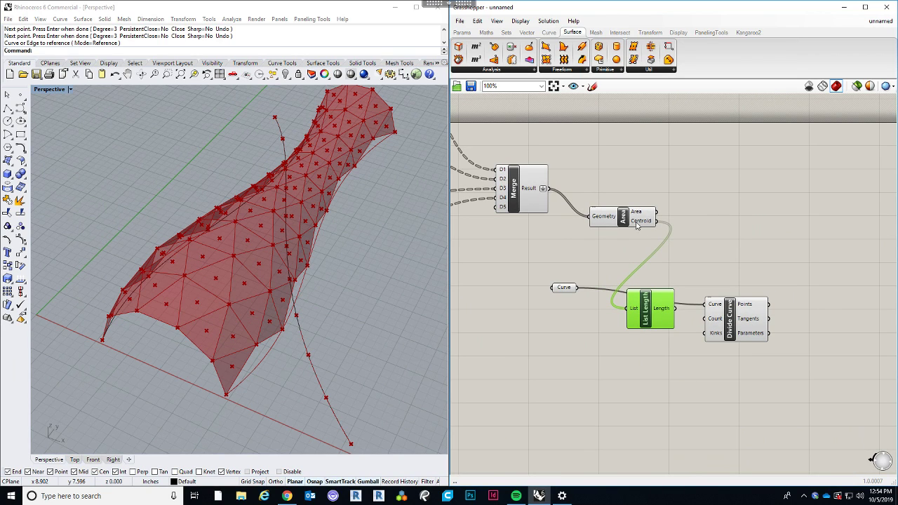
right_click_drag(637, 274, 574, 269)
left_click_drag(603, 312, 641, 314)
left_click(650, 370)
right_click_drag(585, 354, 570, 351)
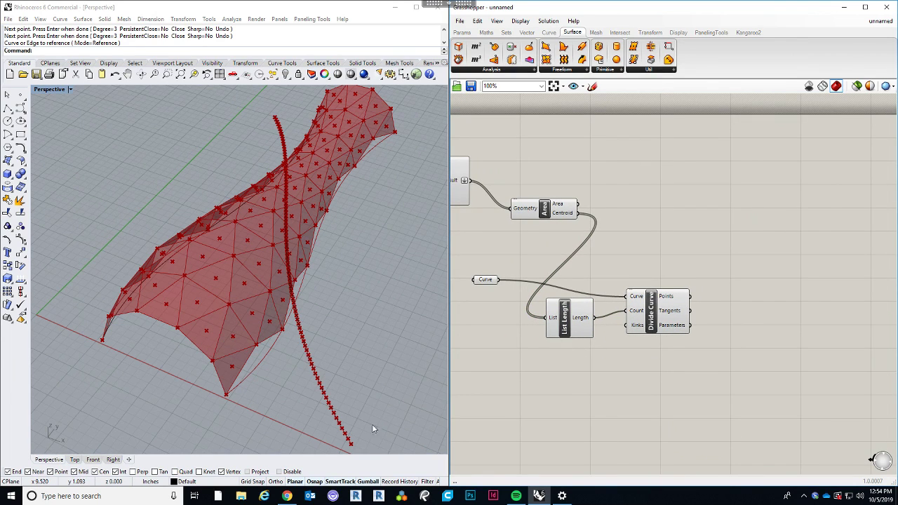
Add a Closest Point component beside the Divide Curve component of the reference curve.
right_click_drag(648, 208, 615, 235)
left_click(592, 319)
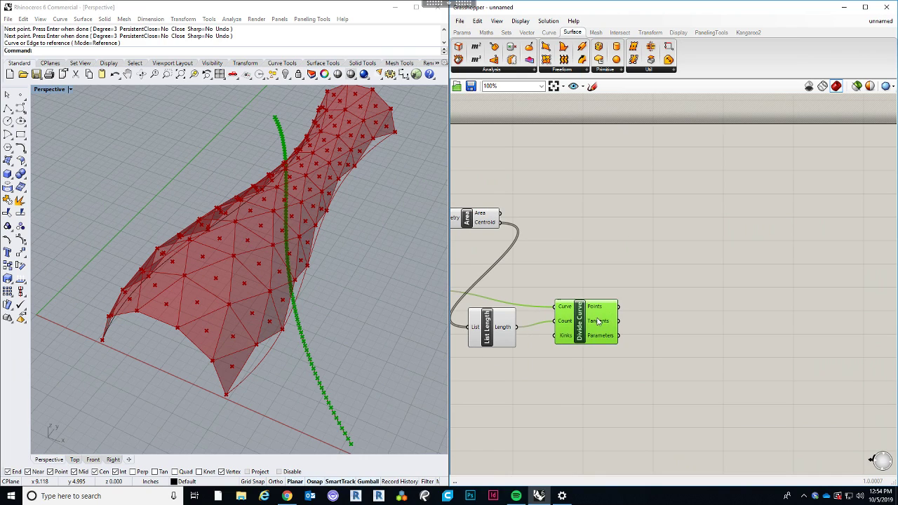
double_click(699, 327)
type("closes")
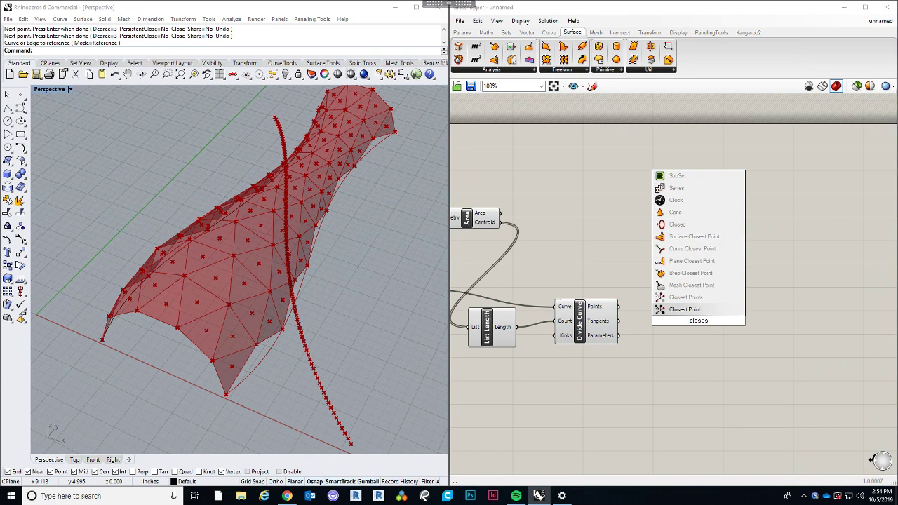
left_click(700, 312)
left_click_drag(700, 327, 716, 322)
Connect Area's Centroid to Closest Point's Point input and Divide Curve's Points to its Cloud input, moving Closest Point slightly away.
left_click(509, 231)
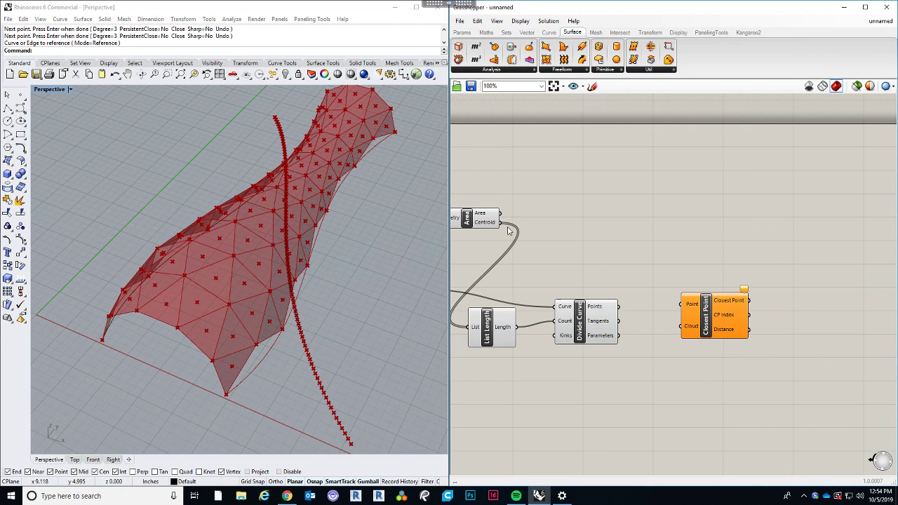
left_click_drag(505, 232, 685, 305)
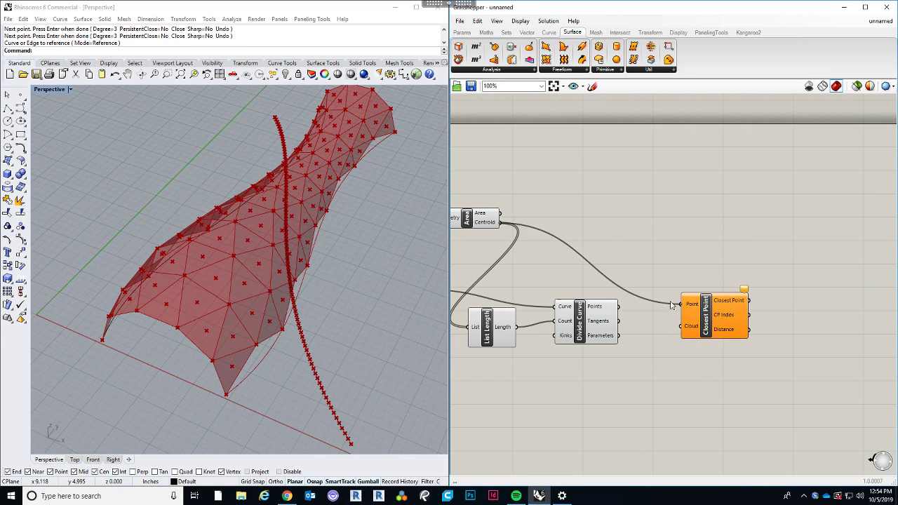
left_click_drag(618, 308, 684, 327)
right_click_drag(726, 370, 663, 364)
left_click_drag(647, 315, 681, 311)
scroll(621, 261, "down", 3)
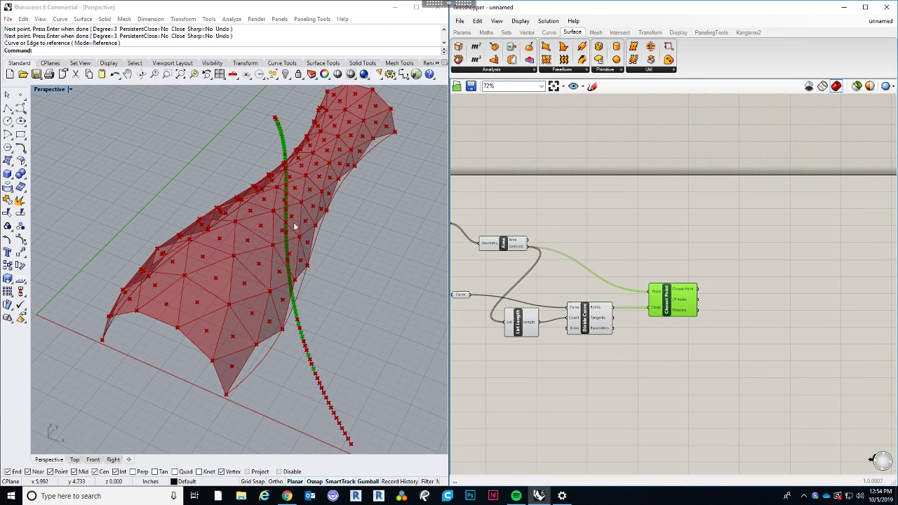
right_click_drag(728, 356, 685, 366)
right_click_drag(573, 291, 592, 300)
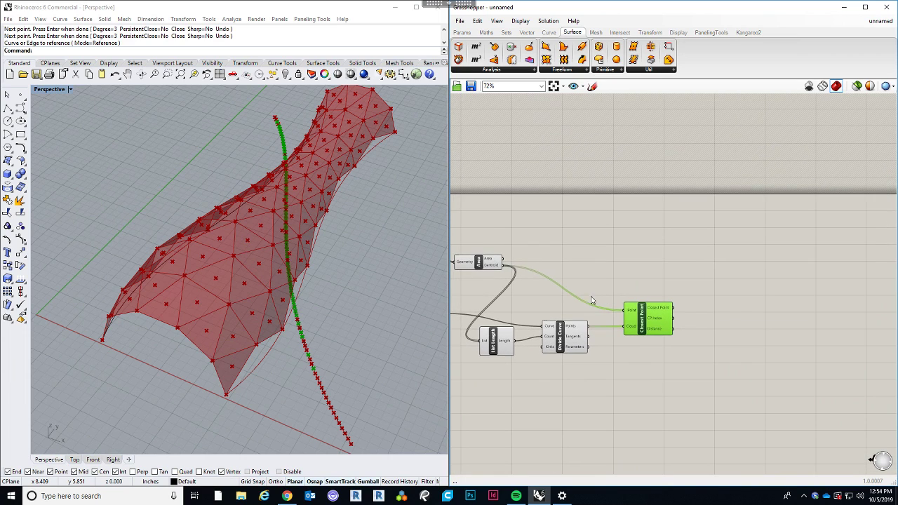
right_click_drag(625, 361, 658, 371)
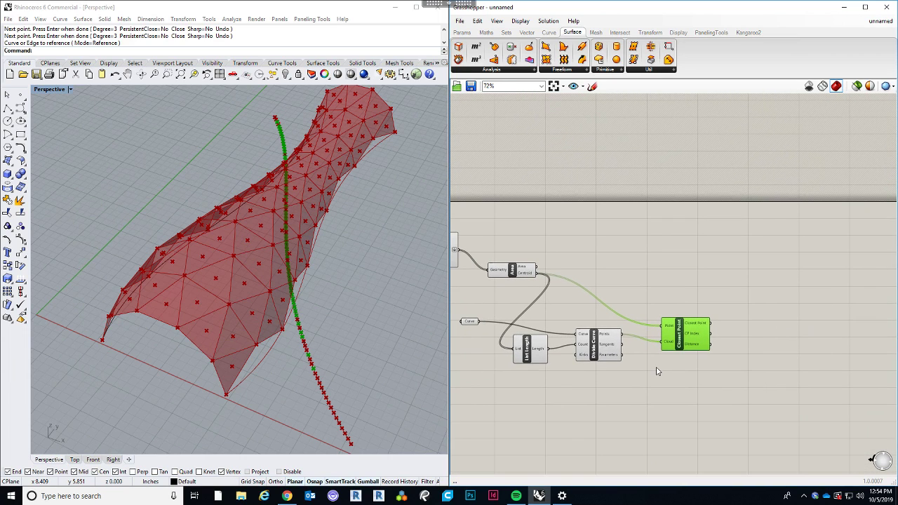
Add a Scale component above and beyond the Closest Point component.
double_click(678, 287)
type("scale")
key("Return")
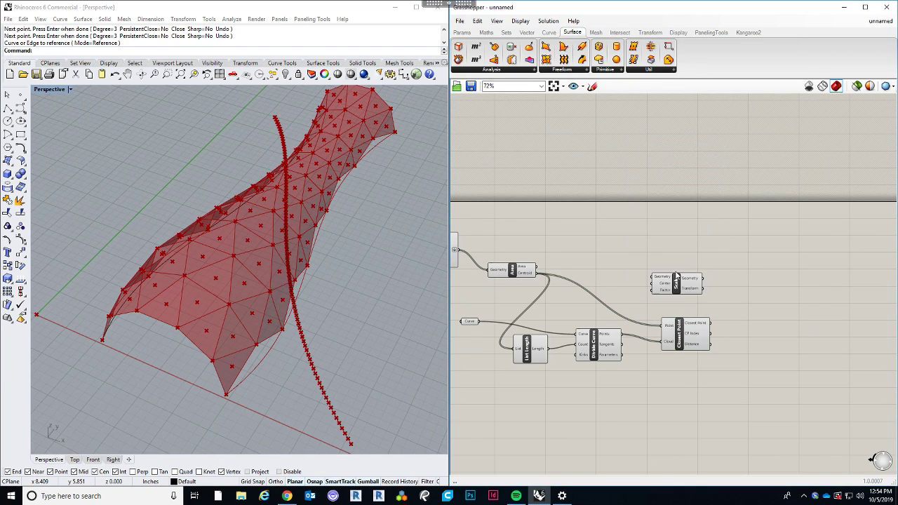
left_click_drag(682, 287, 755, 269)
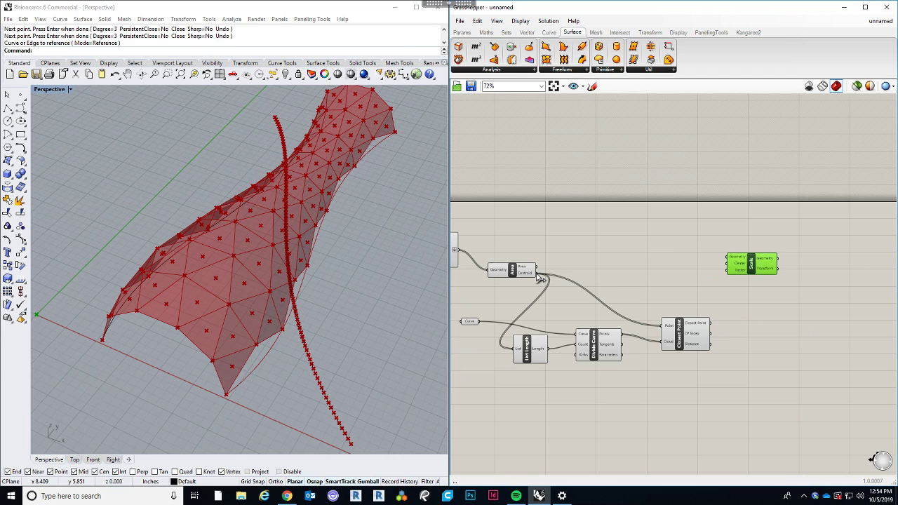
Connect the Merge's Result to Scale's Geometry input and Area's Centroid to its Center input, and shift Scale farther out.
right_click_drag(529, 251, 591, 263)
left_click_drag(519, 263, 791, 271)
right_click_drag(648, 297, 630, 294)
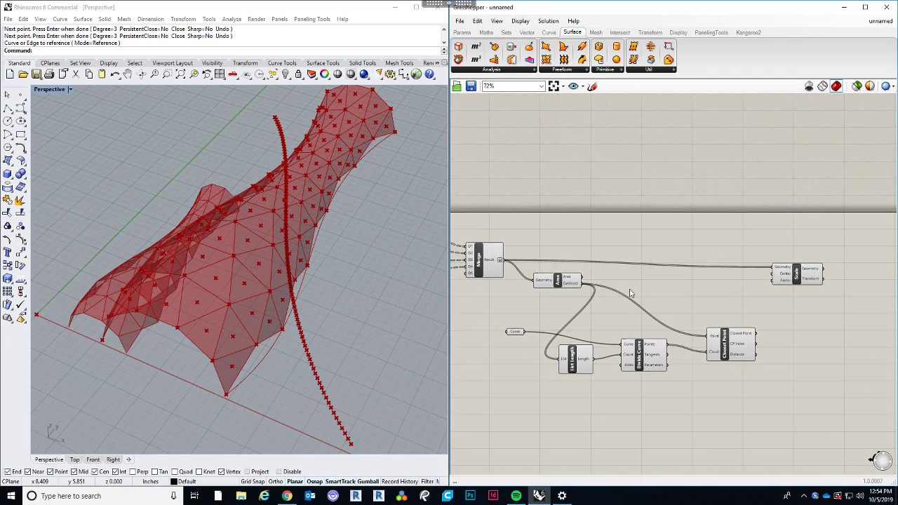
left_click_drag(581, 285, 773, 274)
right_click_drag(791, 295, 722, 283)
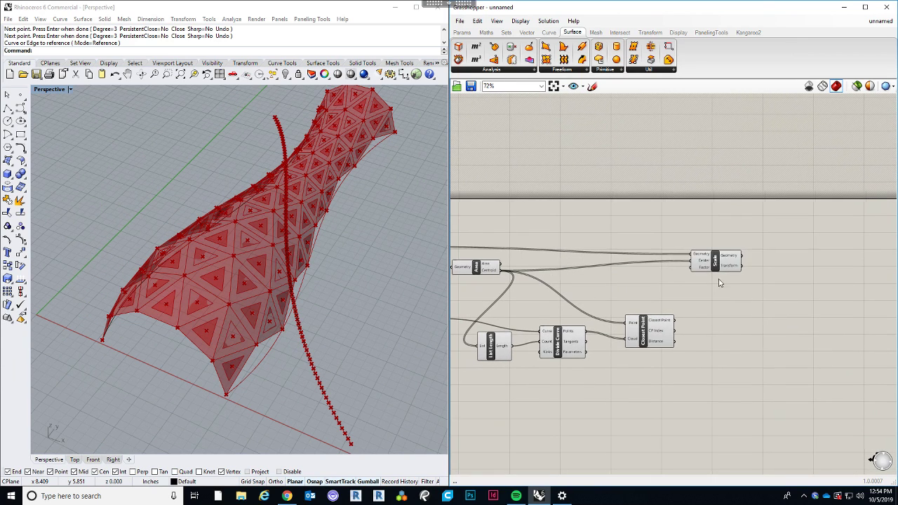
left_click_drag(719, 264, 754, 260)
Add a Remap Numbers component after Closest Point and connect Closest Point's Distance output to its Value input.
right_click_drag(716, 314, 684, 293)
double_click(706, 325)
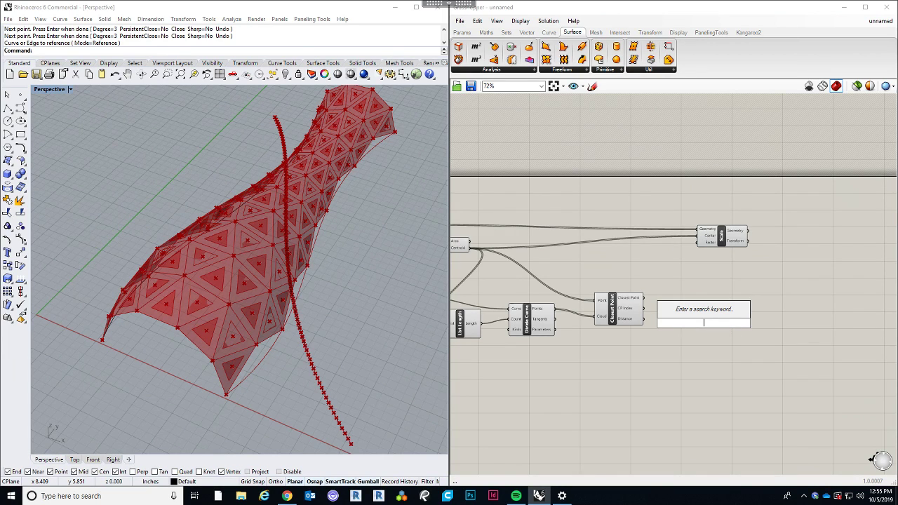
type("remap")
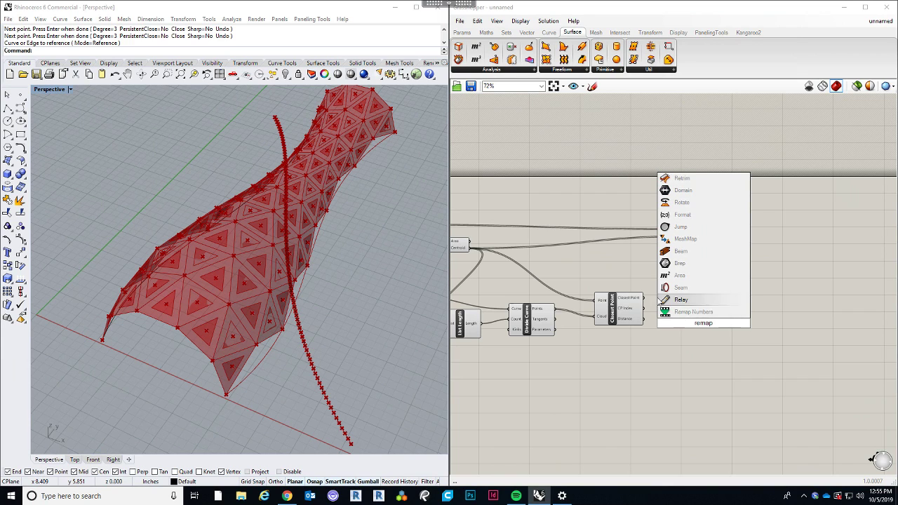
left_click(688, 312)
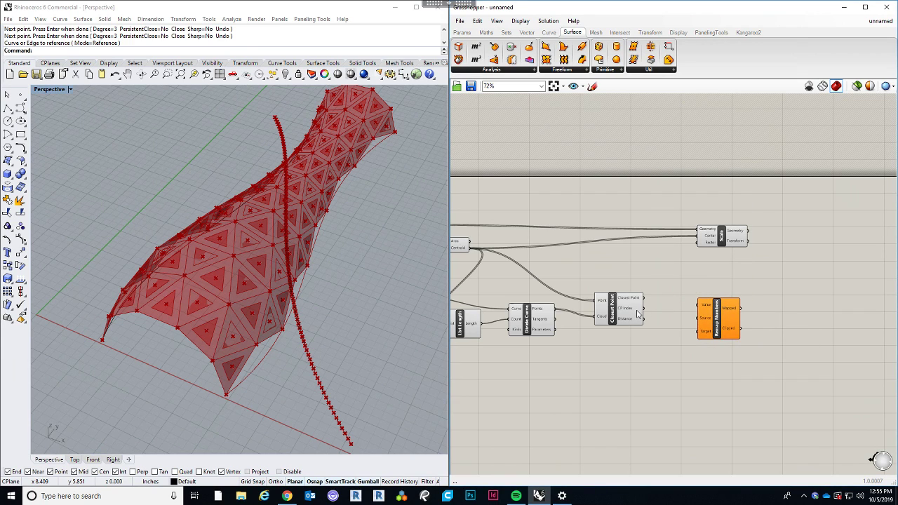
scroll(686, 333, "up", 2)
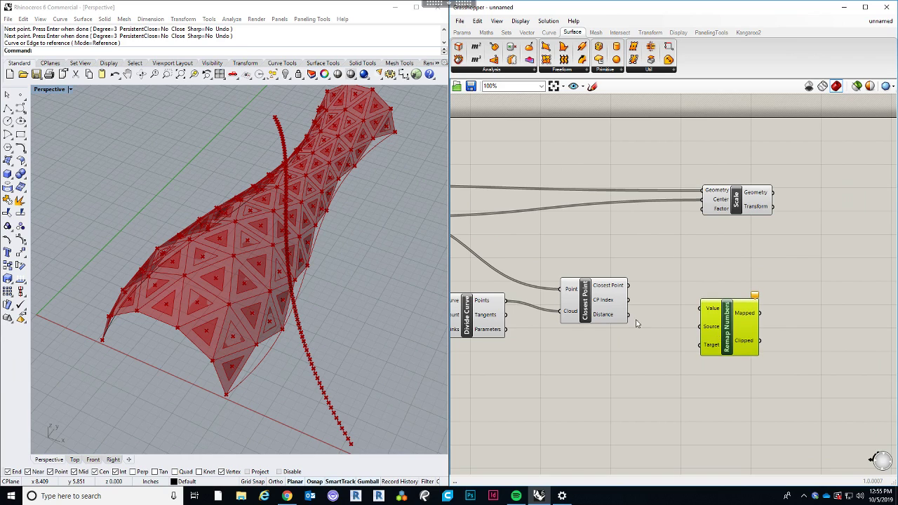
left_click(636, 323)
left_click(718, 321)
left_click_drag(629, 314, 778, 318)
left_click(664, 373)
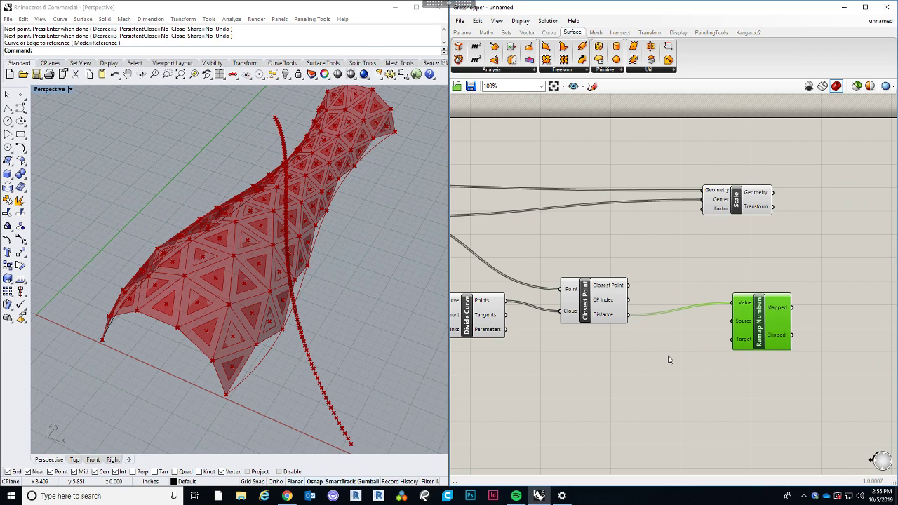
Add a Bounds component below Closest Point and feed Closest Point's Distance output into its Numbers input.
double_click(669, 360)
type("bound")
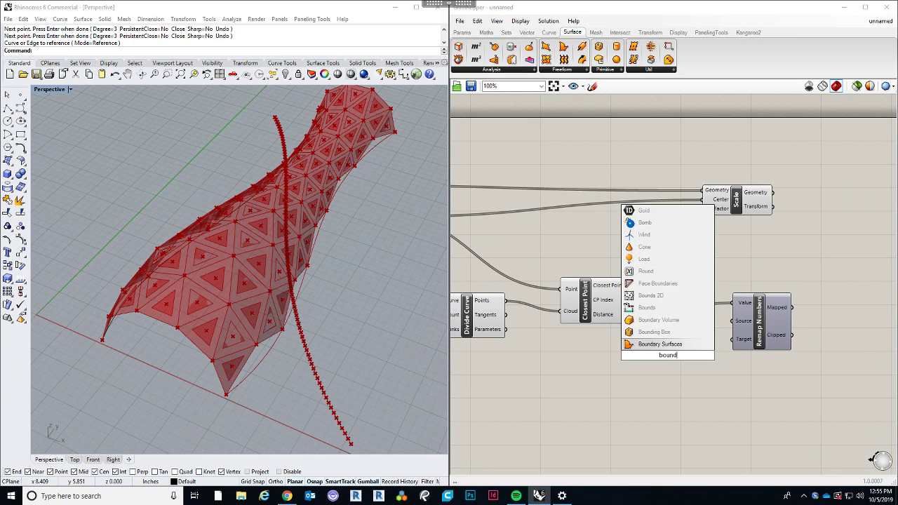
type("s")
left_click(666, 345)
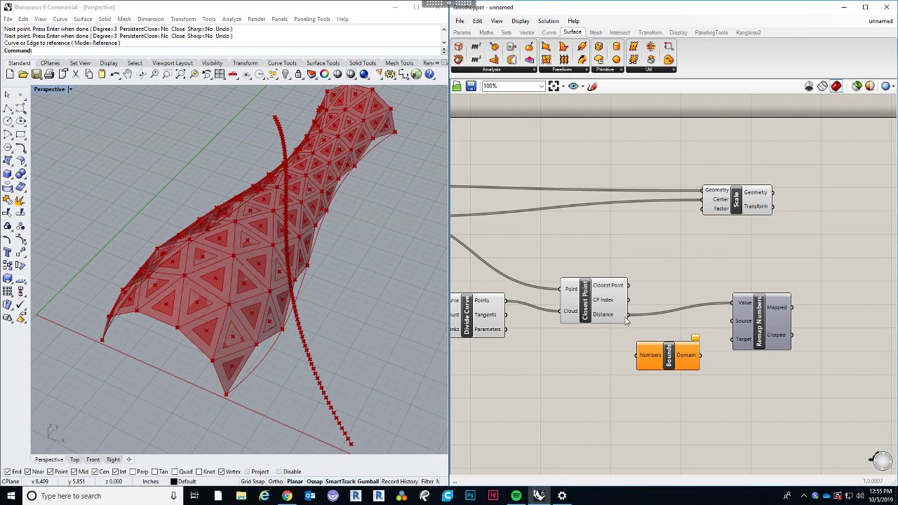
left_click_drag(627, 316, 692, 361)
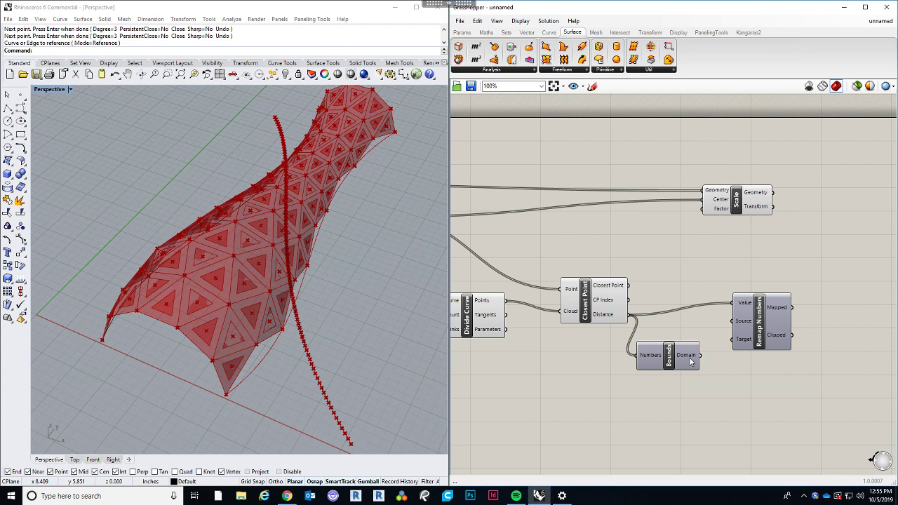
Connect the Bounds Domain output to Remap Numbers' Source input and space the two components apart.
mouse_move(692, 361)
right_click_drag(747, 364, 724, 359)
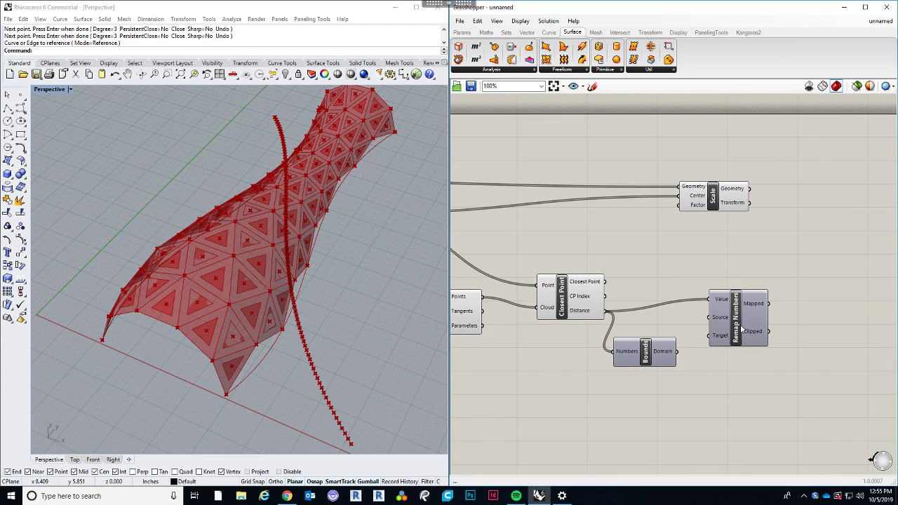
left_click_drag(741, 327, 762, 326)
left_click_drag(651, 351, 776, 328)
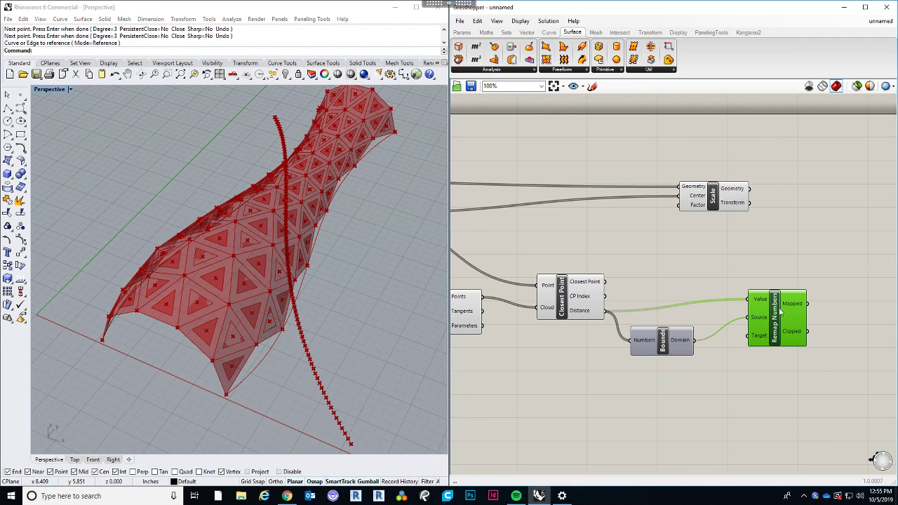
Set the Target domain of Remap Numbers to 0.2 To 1.
left_click_drag(780, 312, 783, 329)
right_click(765, 355)
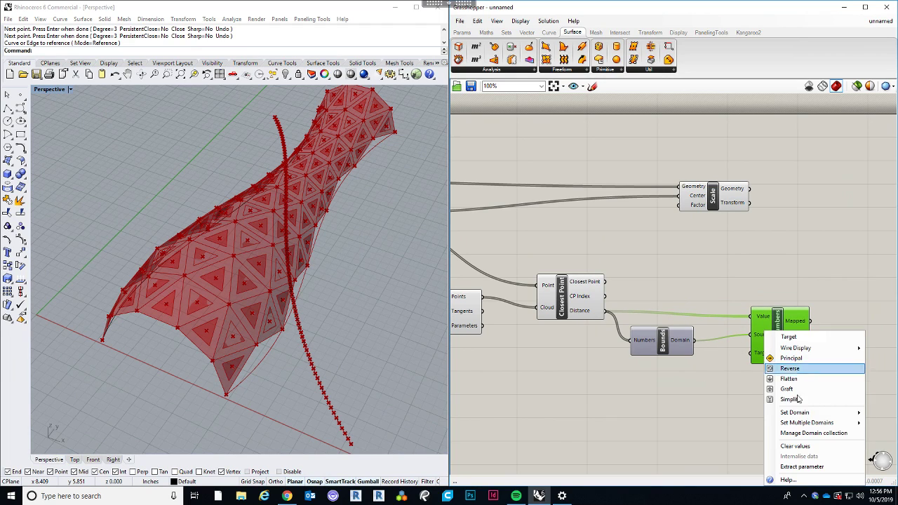
mouse_move(806, 416)
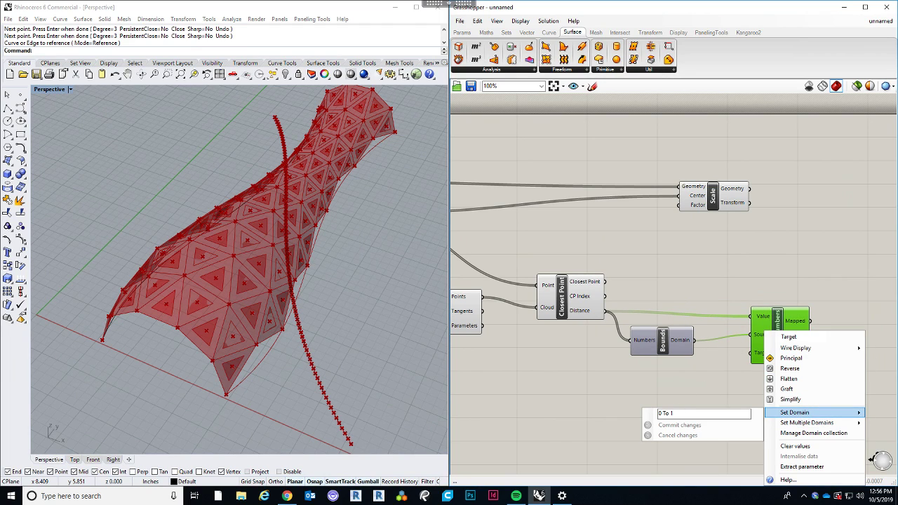
left_click(662, 414)
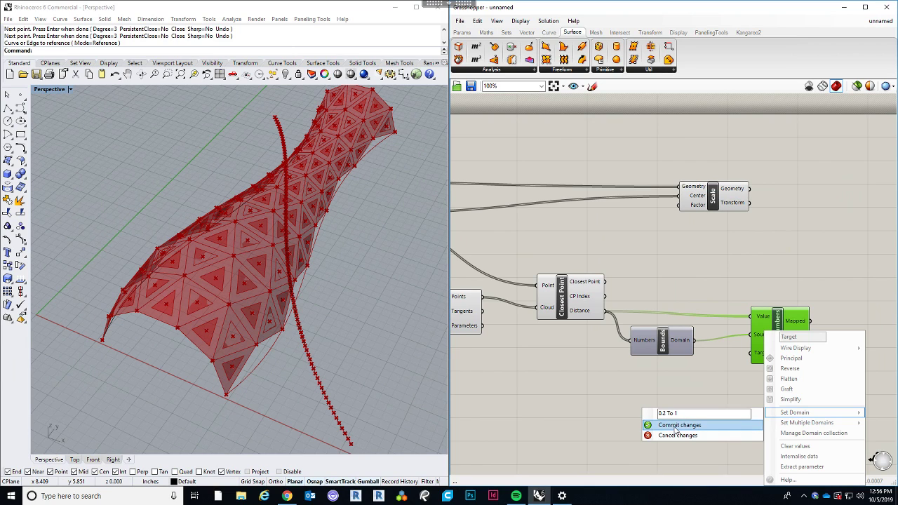
left_click(675, 429)
Rearrange Remap Numbers and Scale, and connect Remap Numbers' Mapped output to Scale's Factor input.
right_click_drag(705, 393, 625, 404)
left_click_drag(700, 345, 681, 351)
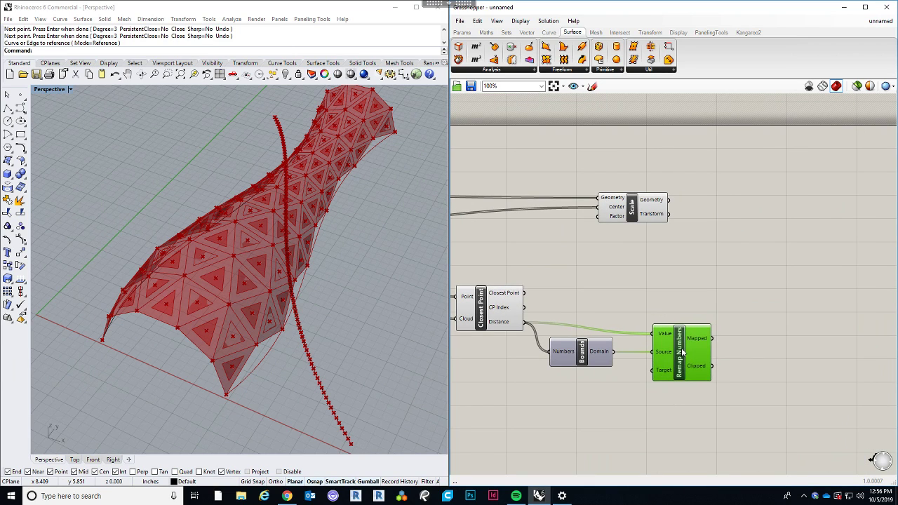
left_click(670, 288)
left_click_drag(631, 208, 744, 202)
left_click(746, 286)
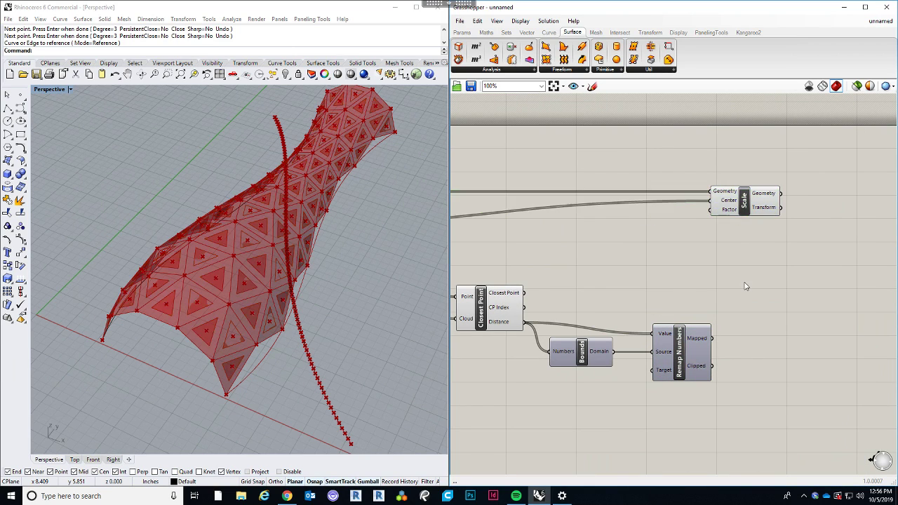
left_click(702, 335)
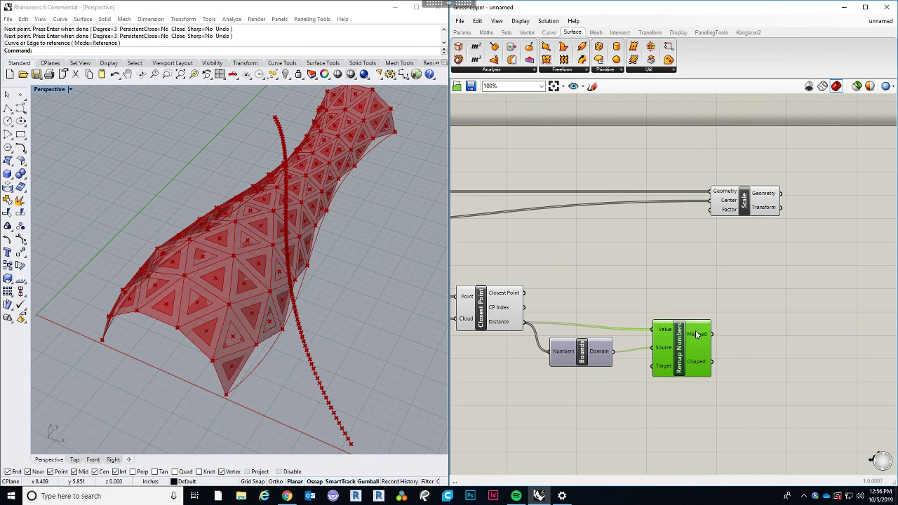
left_click_drag(736, 214, 741, 219)
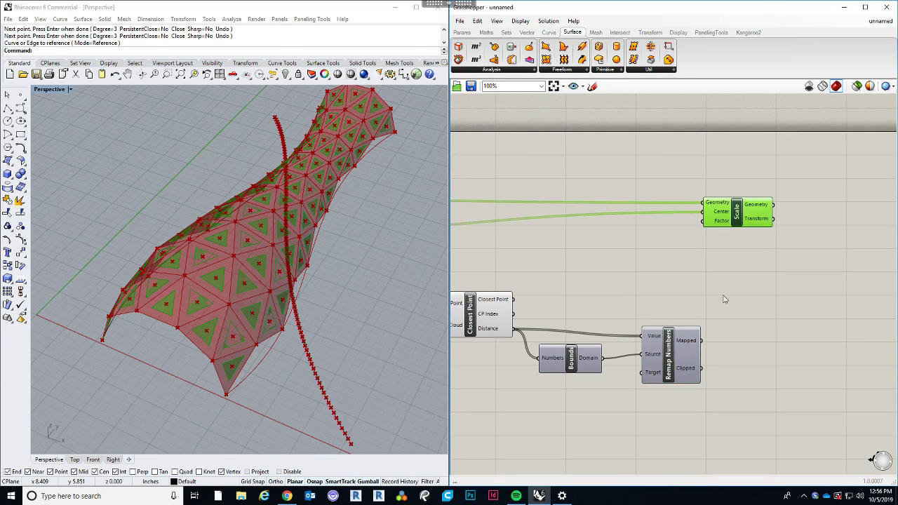
left_click(699, 341)
left_click_drag(703, 342, 704, 221)
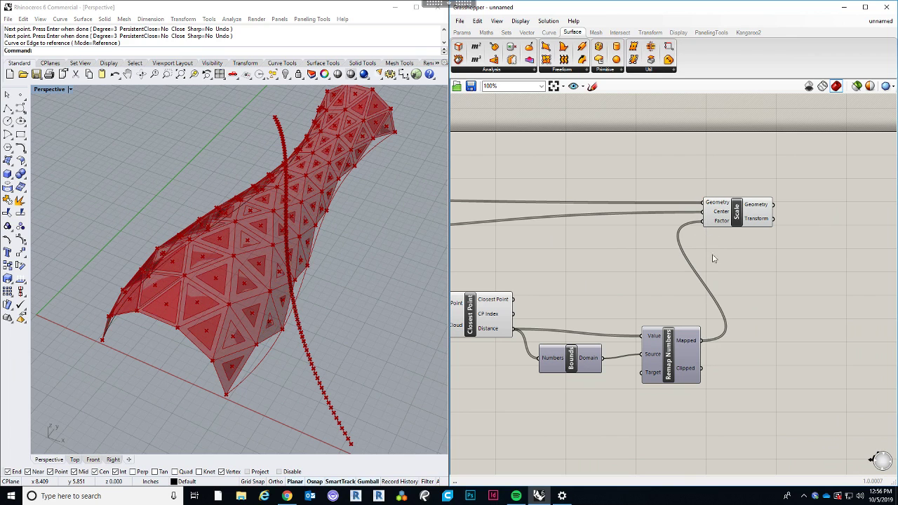
Turn off the preview of the Merge component.
right_click_drag(578, 298, 813, 317)
scroll(672, 290, "down", 3)
scroll(550, 251, "up", 2)
left_click(549, 251)
right_click(544, 252)
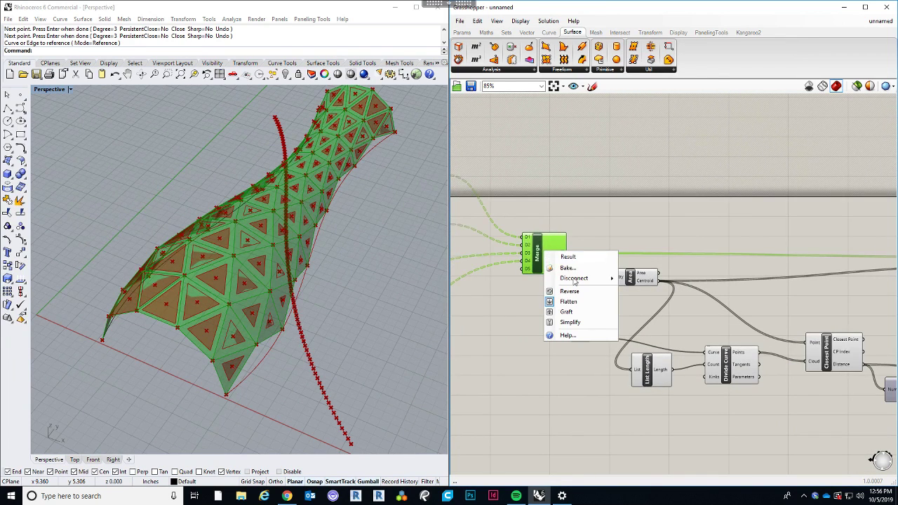
right_click(540, 250)
left_click(550, 266)
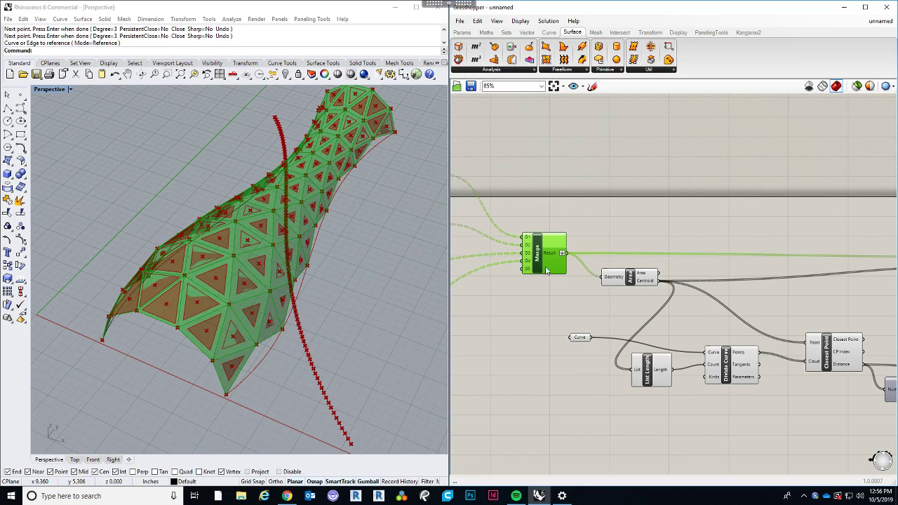
Raise the number slider driving the Count of the Divide Curve after BiArc to about 20.
right_click_drag(343, 271, 379, 361)
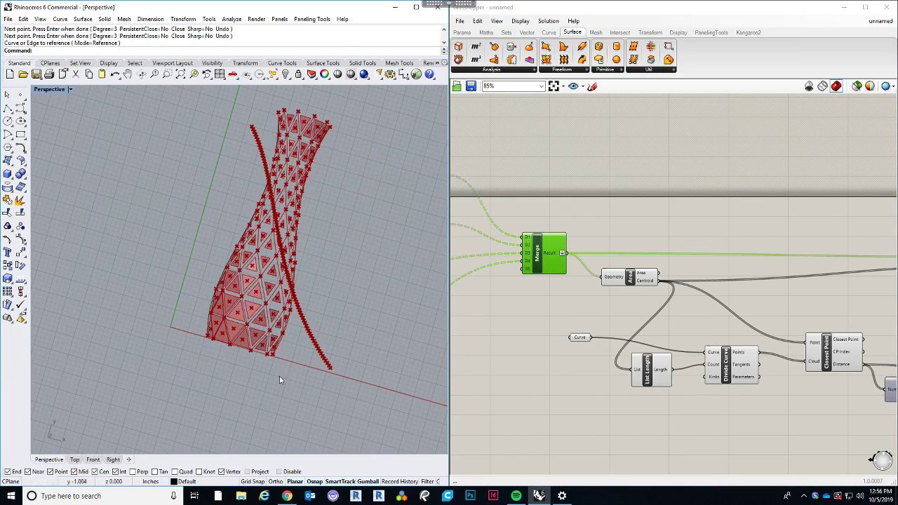
right_click_drag(277, 375, 328, 323)
scroll(798, 313, "down", 5)
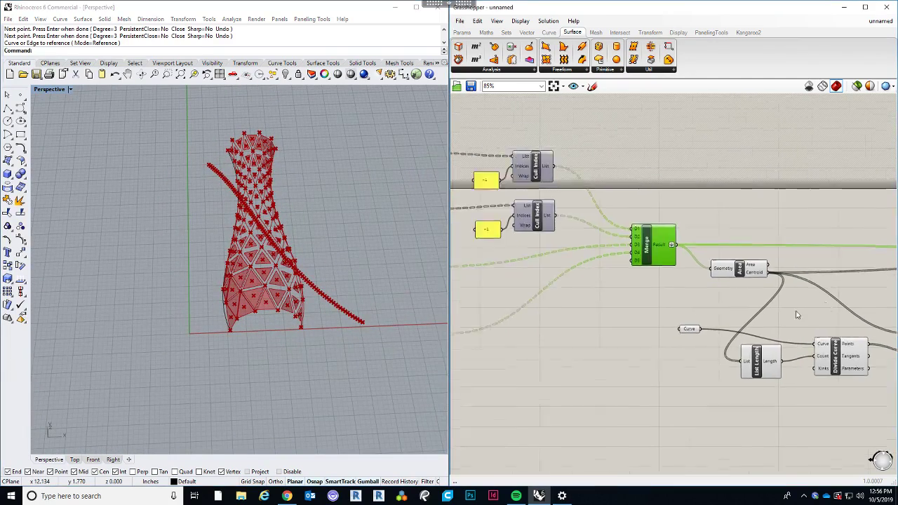
right_click_drag(633, 335, 776, 358)
right_click_drag(637, 350, 781, 360)
scroll(554, 304, "up", 8)
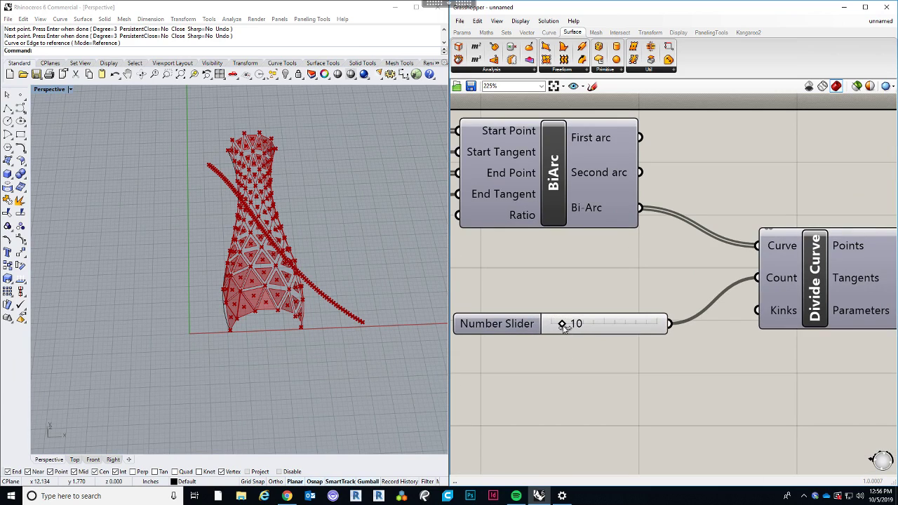
left_click_drag(566, 324, 579, 325)
scroll(583, 323, "up", 2)
scroll(659, 322, "down", 5)
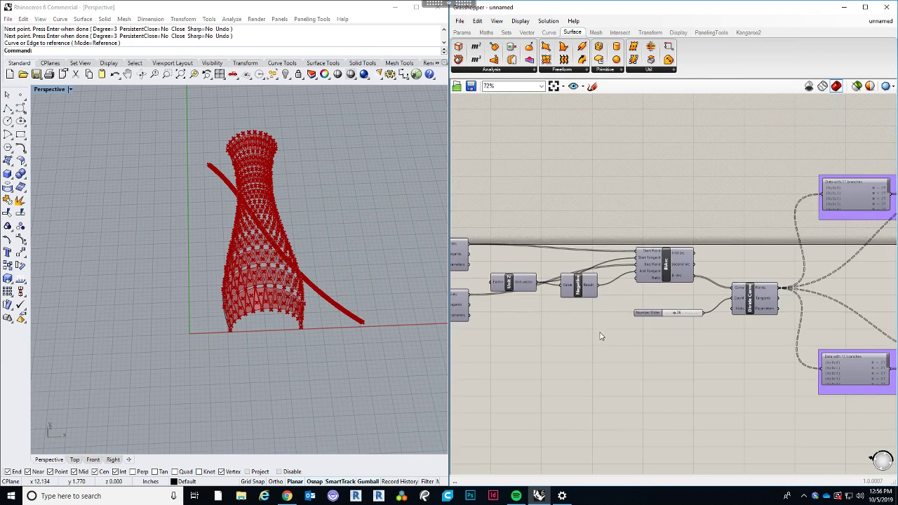
Raise the number slider feeding the Count of both Divide Curve components after the Mirror to 23.
scroll(627, 357, "up", 2)
scroll(642, 393, "up", 3)
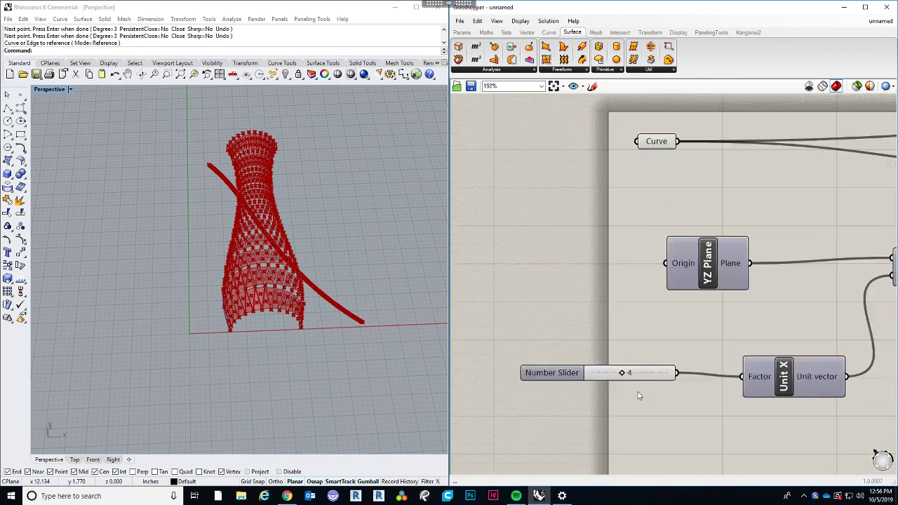
scroll(632, 344, "down", 2)
right_click_drag(640, 316, 473, 290)
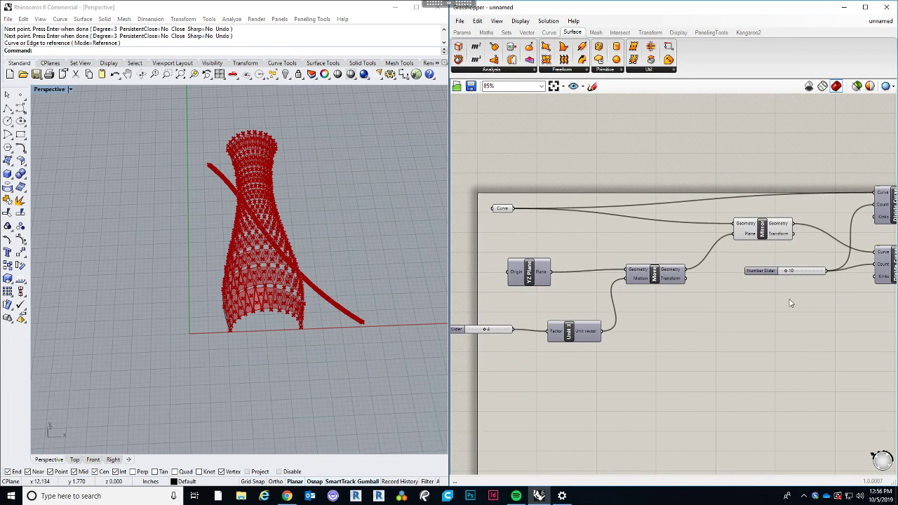
scroll(852, 265, "up", 5)
left_click(713, 284)
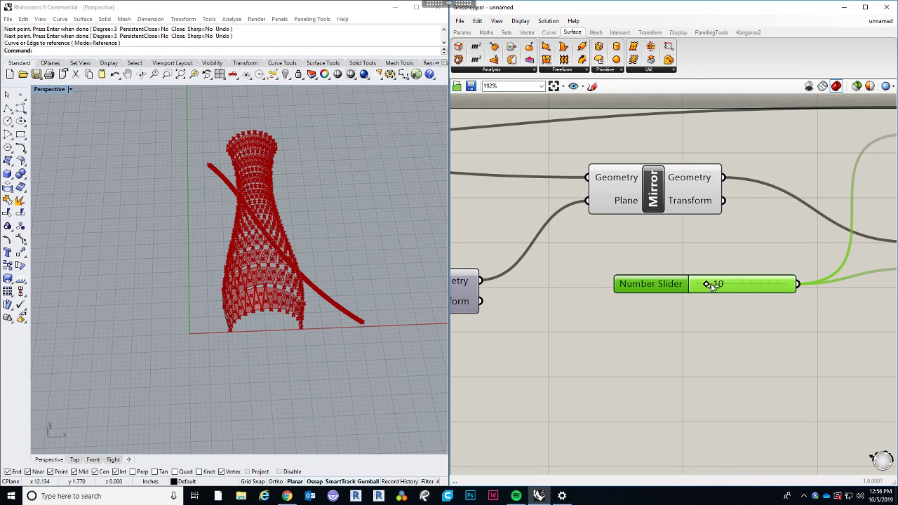
left_click_drag(712, 286, 723, 286)
left_click(348, 255)
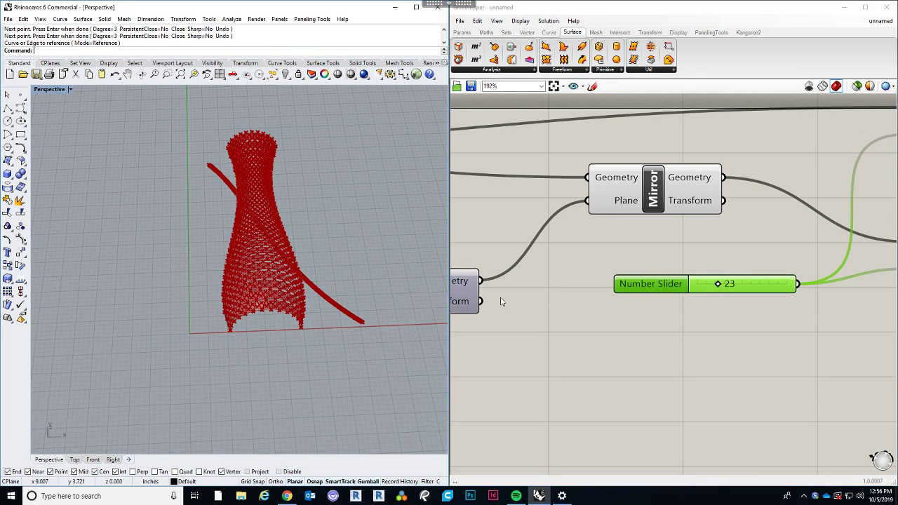
Examine the scaled triangular panels up close near the base of the form and along the reference curve.
scroll(551, 302, "down", 5)
scroll(349, 292, "up", 6)
right_click_drag(353, 292, 246, 286)
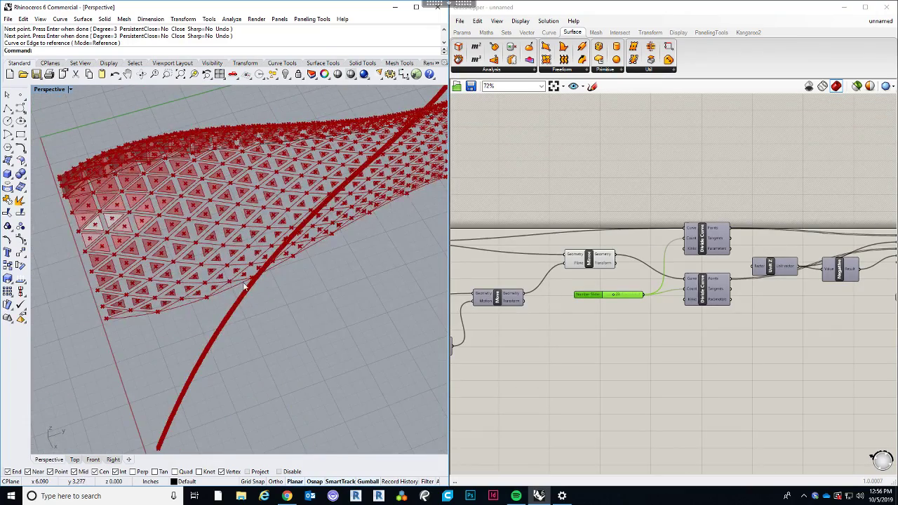
right_click_drag(307, 277, 162, 313)
scroll(162, 314, "up", 3)
scroll(164, 300, "down", 5)
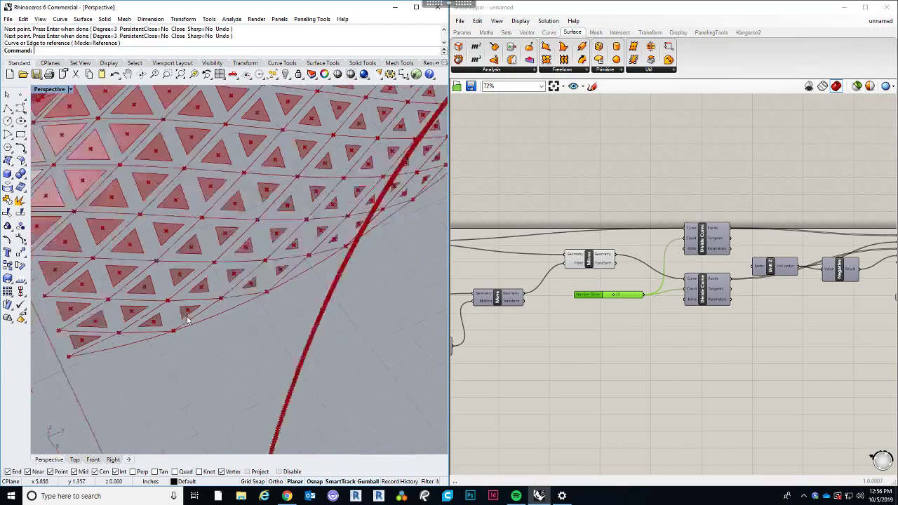
scroll(157, 324, "up", 3)
scroll(129, 258, "down", 5)
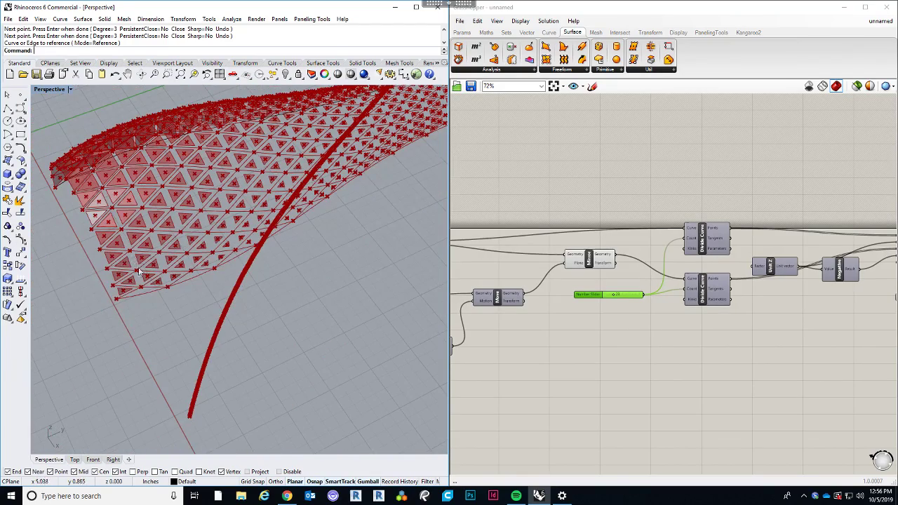
Trace the definition back from the Edge Surface components and inspect the geometry of the Cull Index between the Branch Cull Index groups.
scroll(611, 351, "down", 3)
scroll(549, 329, "down", 2)
right_click_drag(639, 331, 478, 310)
right_click_drag(698, 329, 456, 322)
right_click_drag(663, 324, 589, 330)
scroll(609, 334, "up", 5)
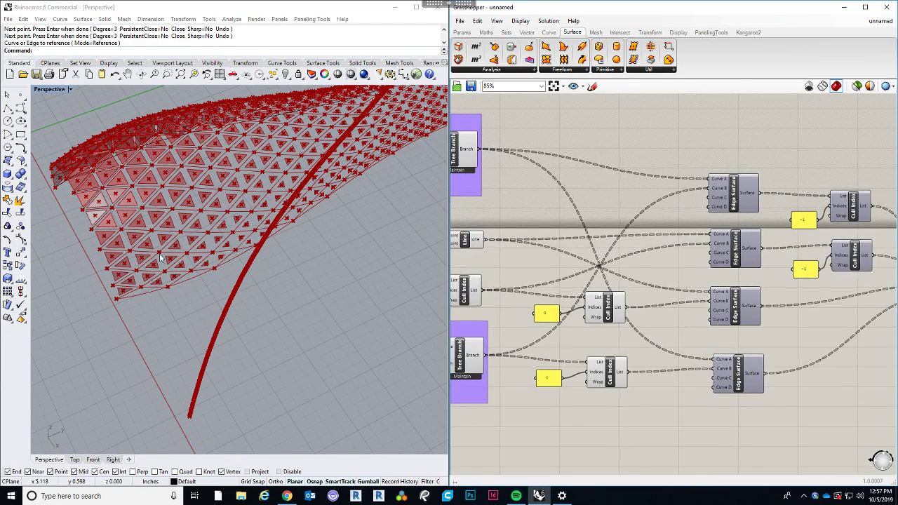
mouse_move(636, 276)
right_mouse_down()
mouse_move(623, 260)
mouse_move(663, 254)
mouse_move(643, 277)
mouse_move(661, 279)
right_mouse_up()
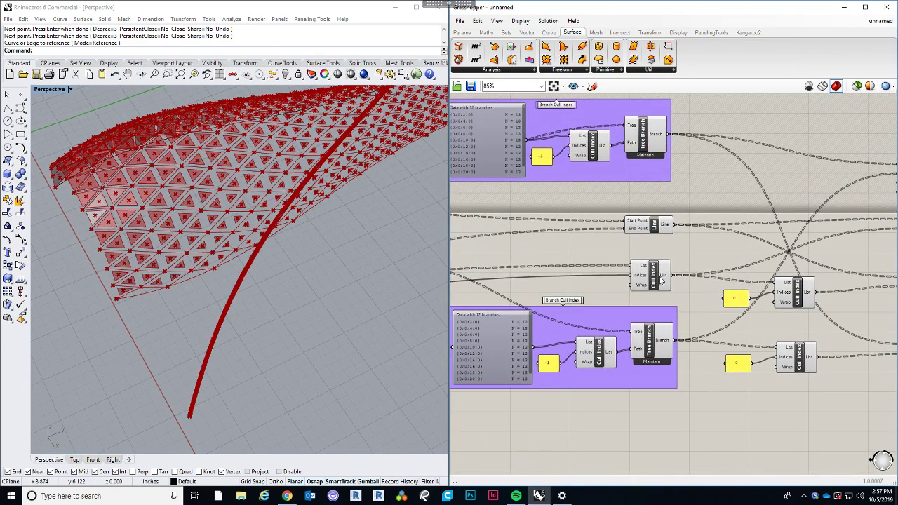
left_click(660, 279)
right_click_drag(537, 257, 775, 267)
right_click_drag(631, 266, 741, 265)
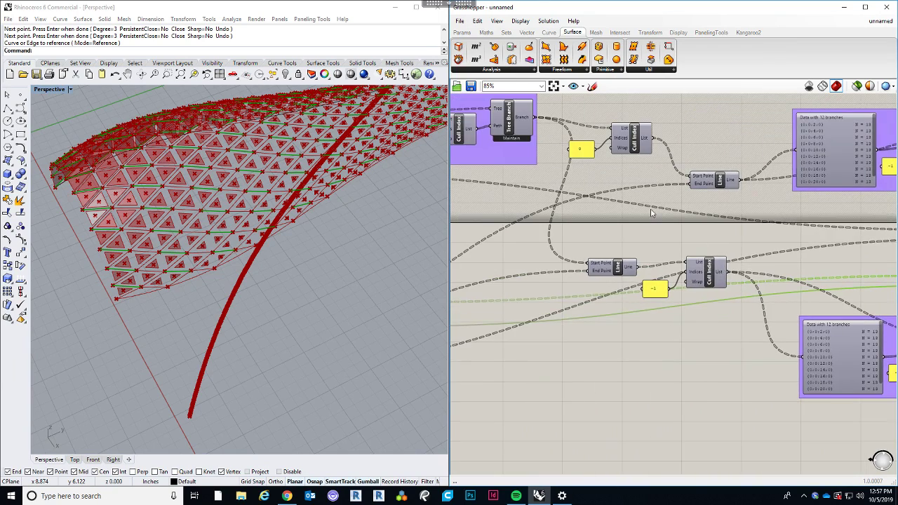
scroll(650, 209, "down", 2)
right_click_drag(859, 266, 658, 247)
left_click(770, 266)
left_click(793, 244)
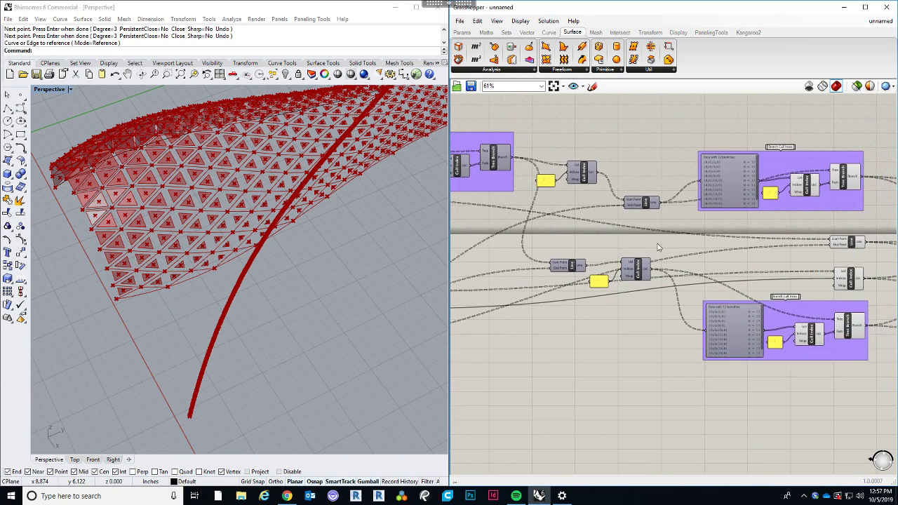
Inspect the output of the Tree Branch components in the two Branch Cull Index groups on the model.
left_click(845, 181)
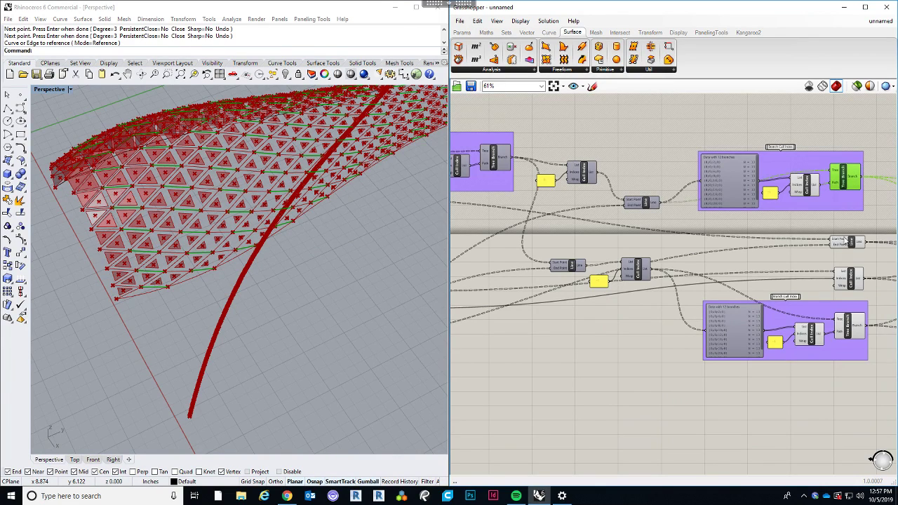
left_click(854, 328)
right_click_drag(643, 287, 833, 283)
right_click_drag(629, 272, 767, 289)
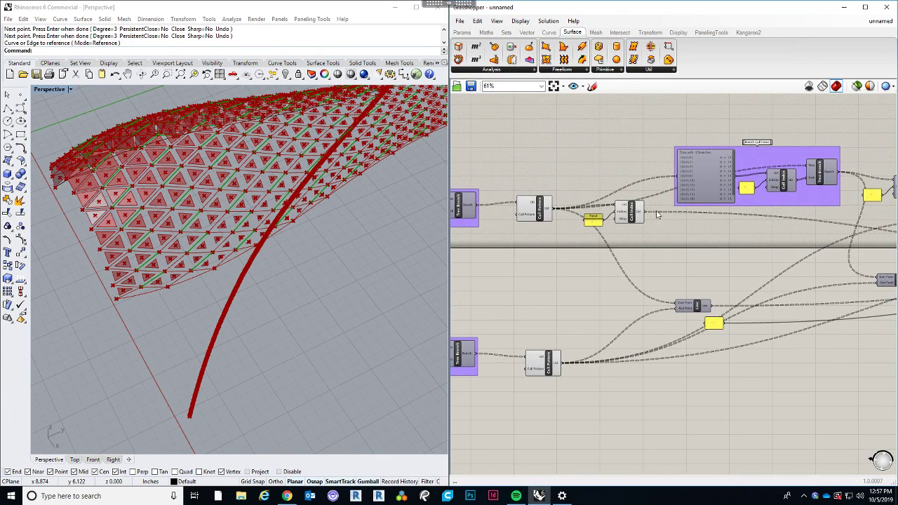
Inspect the points output by the upper Cull Index and the lower Cull Pattern on the model.
left_click(638, 210)
right_click_drag(587, 257, 652, 256)
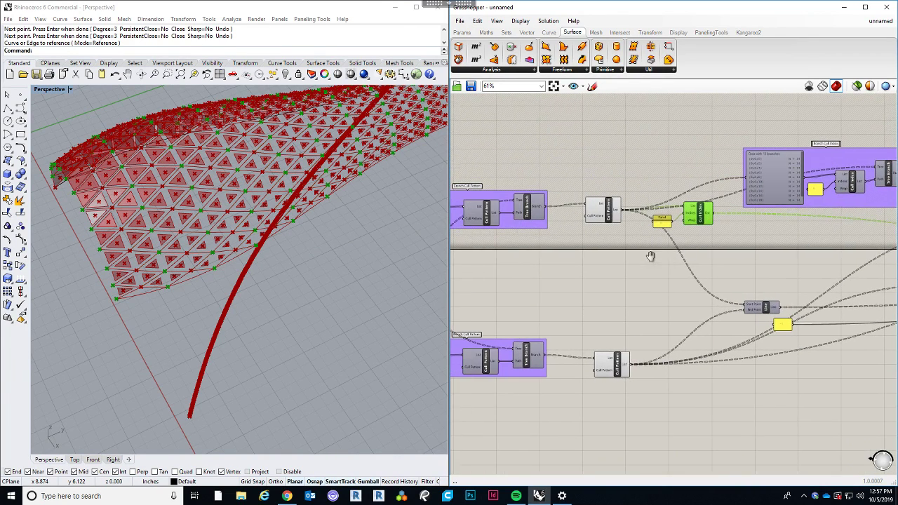
left_click(616, 371)
right_click_drag(628, 334, 657, 333)
right_click_drag(174, 286, 365, 302)
right_click_drag(619, 276, 559, 254)
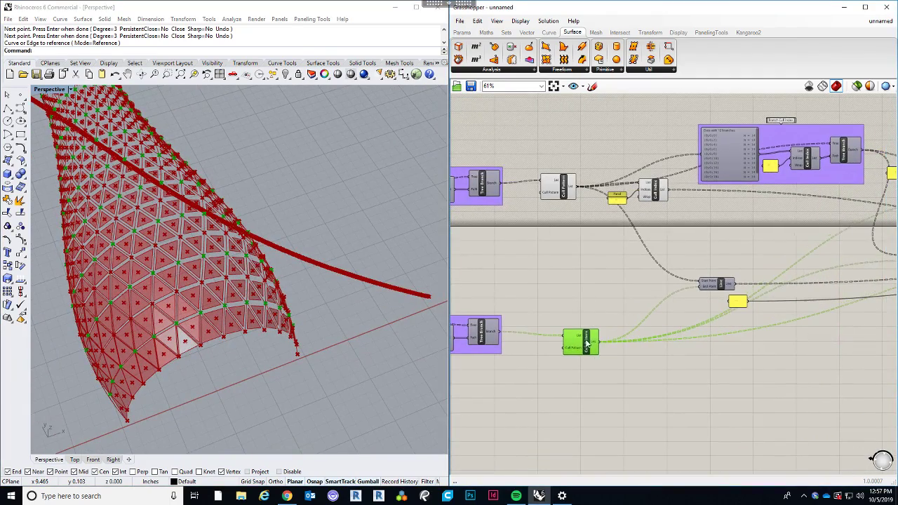
left_click(650, 186)
Add a PolyLine component and connect the lower Cull Pattern's List output to its Vertices input.
double_click(595, 368)
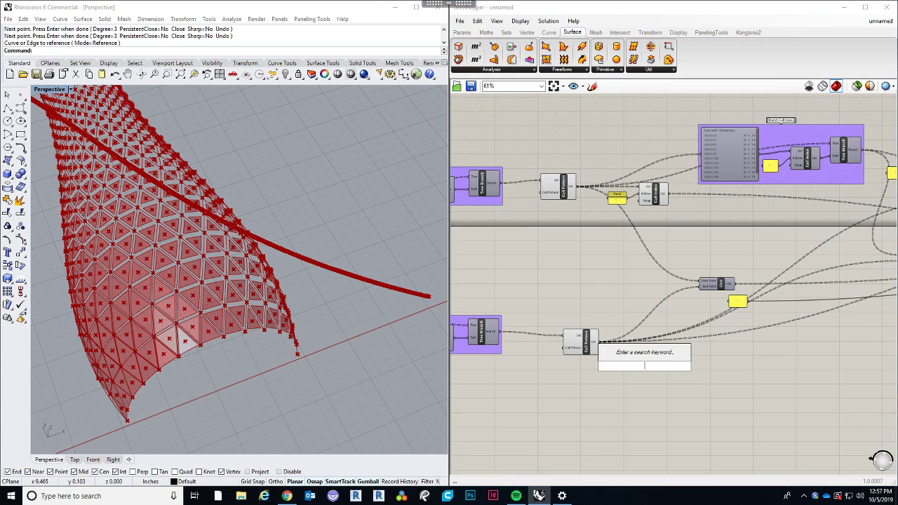
type("poly")
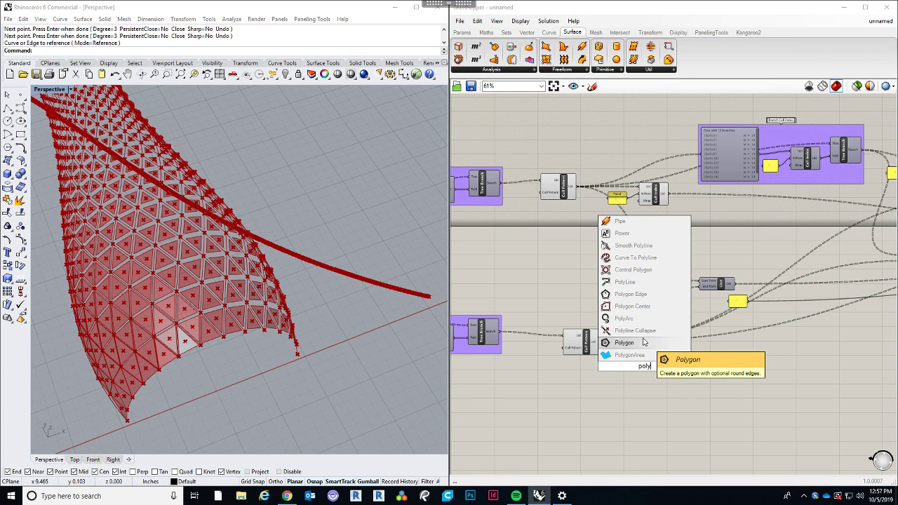
left_click(635, 283)
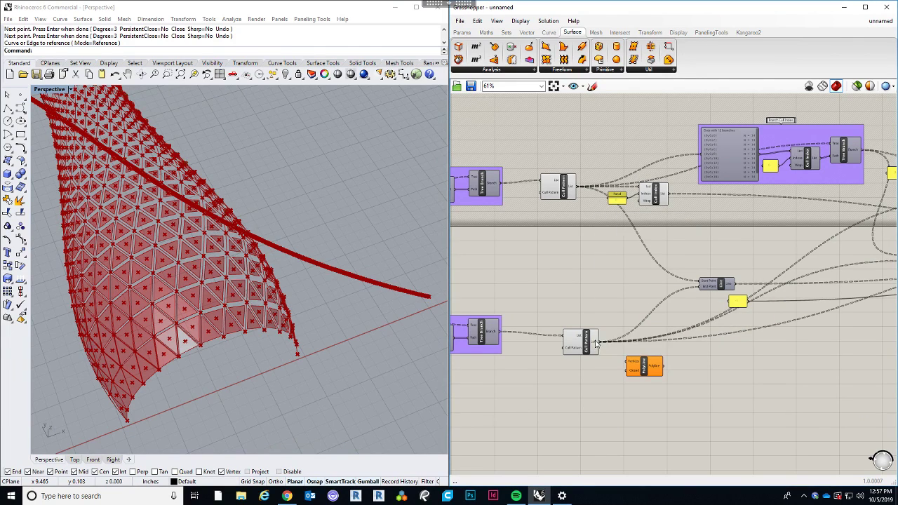
left_click_drag(595, 342, 726, 241)
Duplicate the PolyLine component and connect the upper Cull Index's List output to the copy's Vertices input.
left_click(669, 397)
left_click(675, 369)
key("ctrl+c")
key("ctrl+v")
left_click(663, 200)
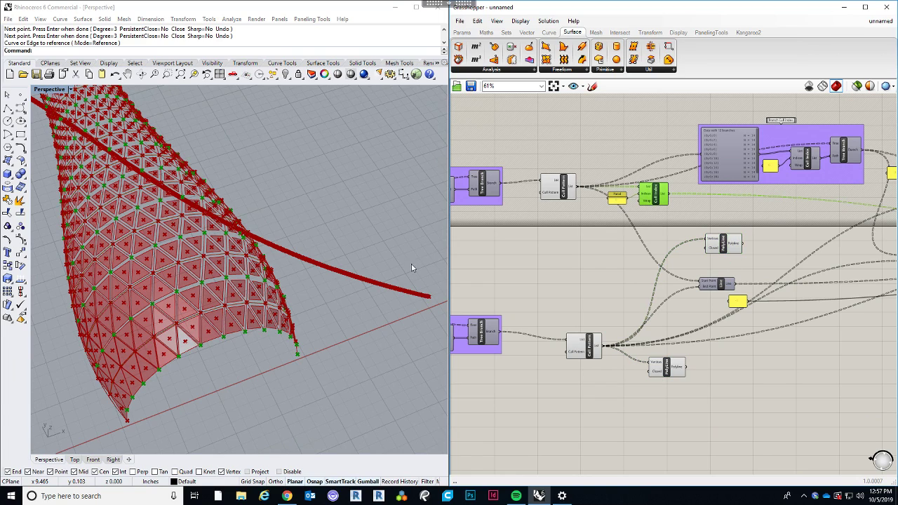
right_click_drag(411, 269, 257, 331)
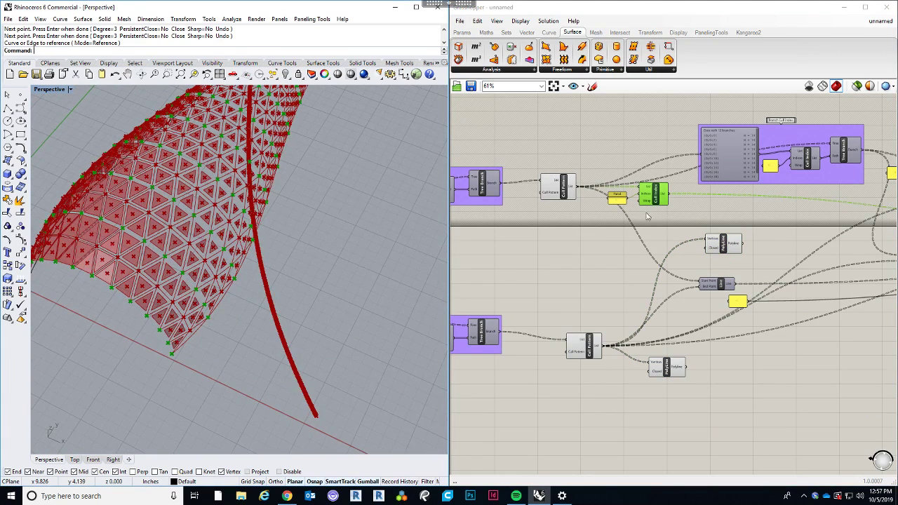
left_click_drag(672, 199, 708, 228)
right_click_drag(326, 343, 302, 365)
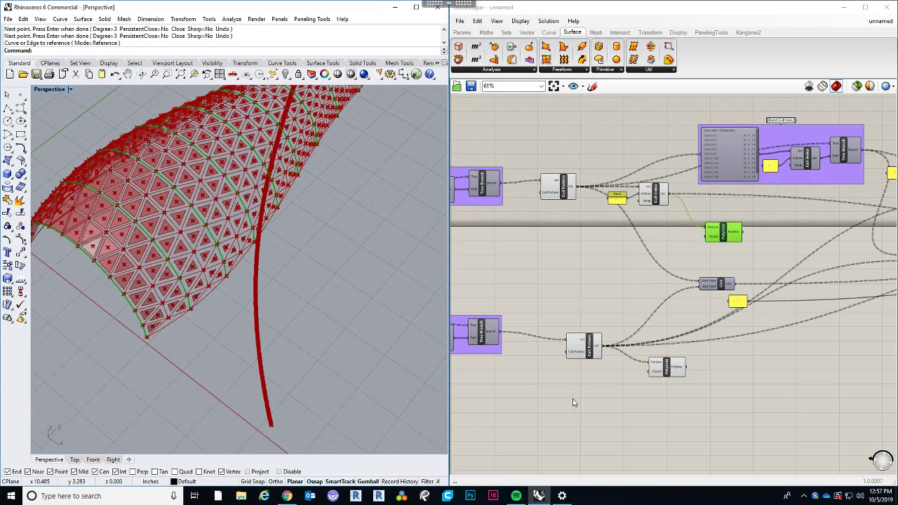
left_click(572, 393)
Examine the whole paneled form with its reference curve from several angles, along with the definition's overall layout.
right_click_drag(236, 366, 394, 228)
right_click_drag(698, 272, 619, 260)
right_click_drag(302, 316, 207, 297)
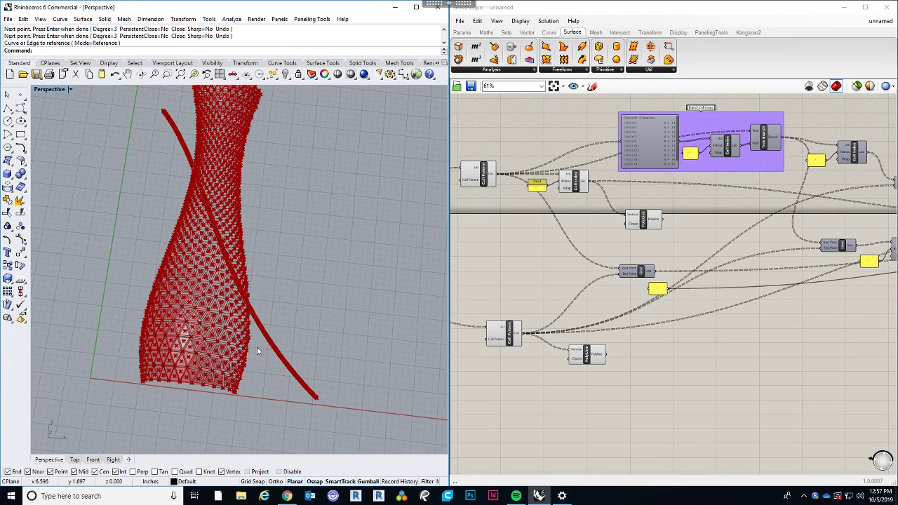
scroll(257, 347, "down", 3)
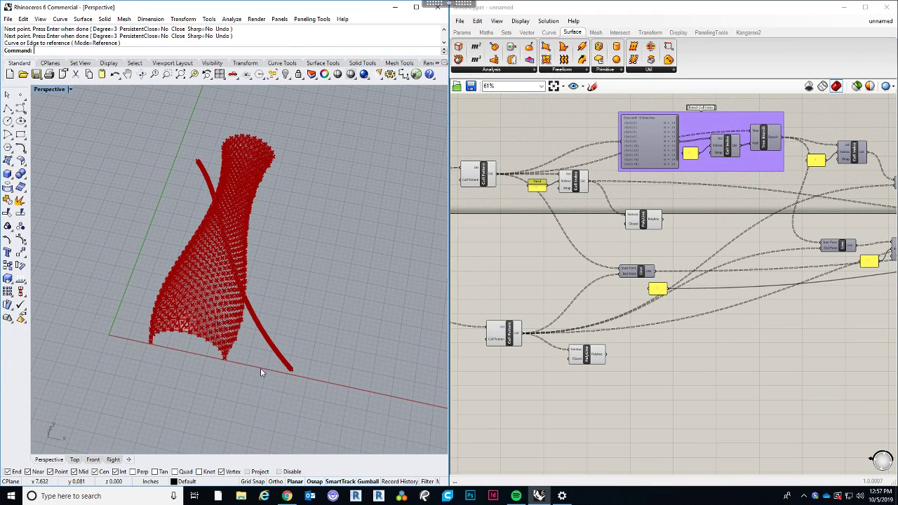
right_click_drag(284, 338, 279, 314)
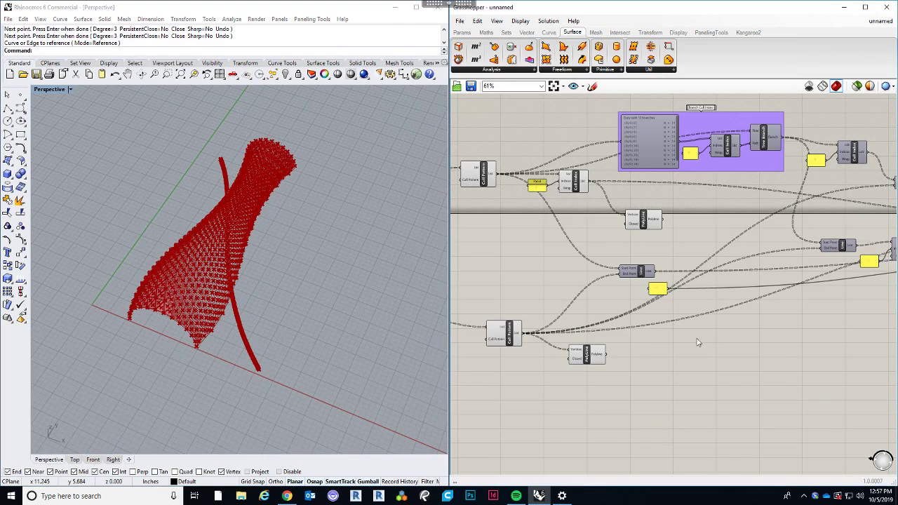
scroll(575, 300, "down", 5)
right_click_drag(713, 279, 721, 261)
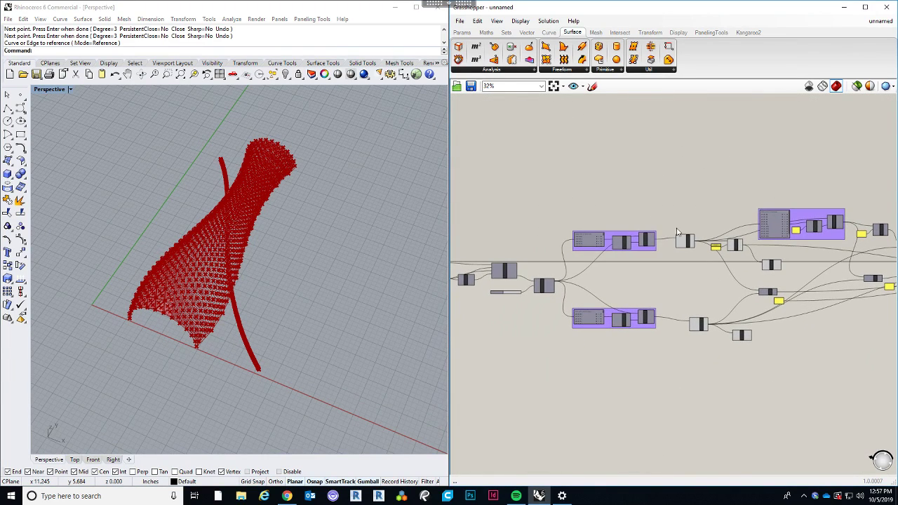
Export a high-resolution image of the definition as Grasshopper B.png, replacing the existing file.
left_click(459, 23)
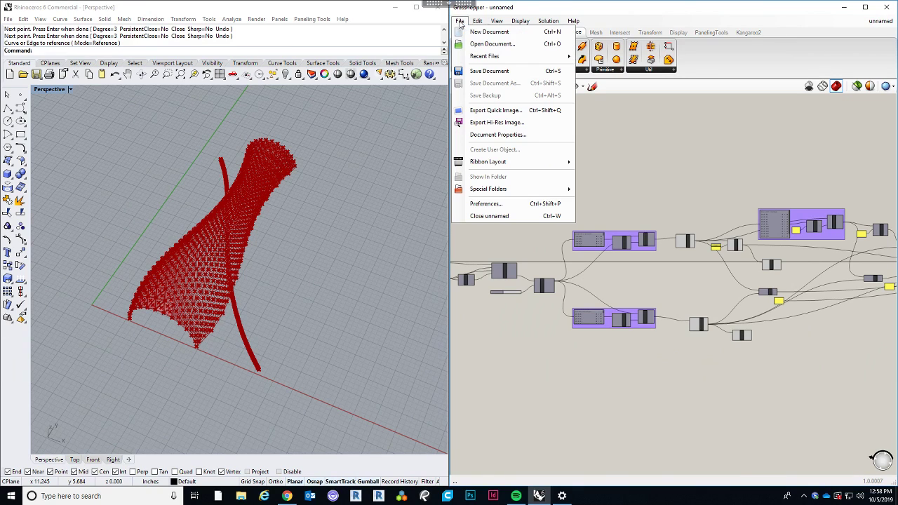
left_click(508, 124)
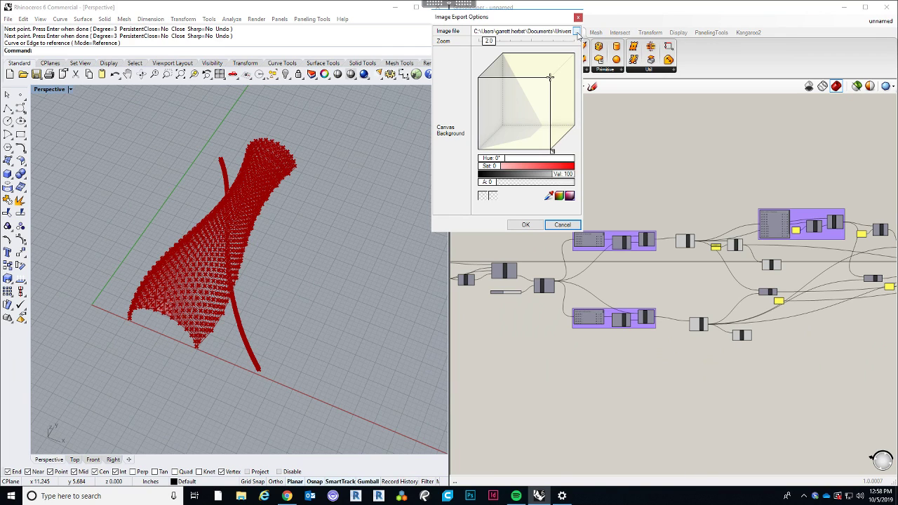
left_click(576, 32)
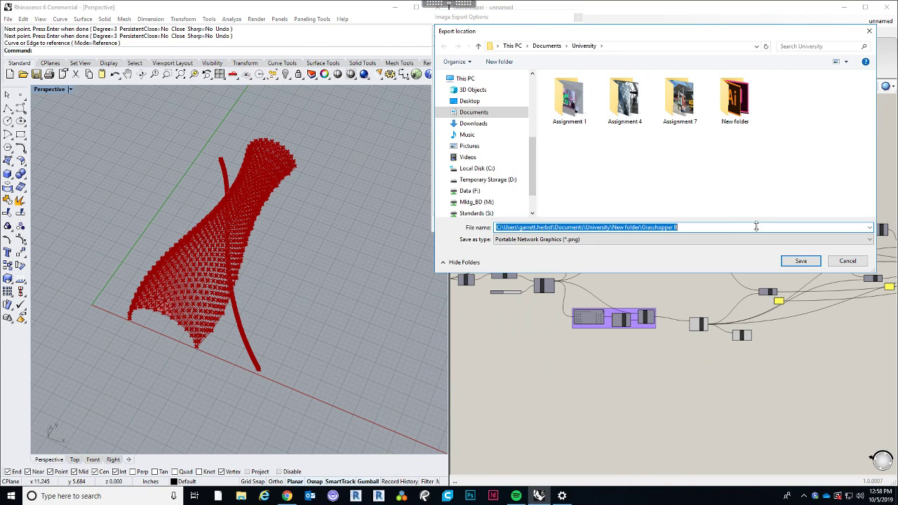
left_click(801, 263)
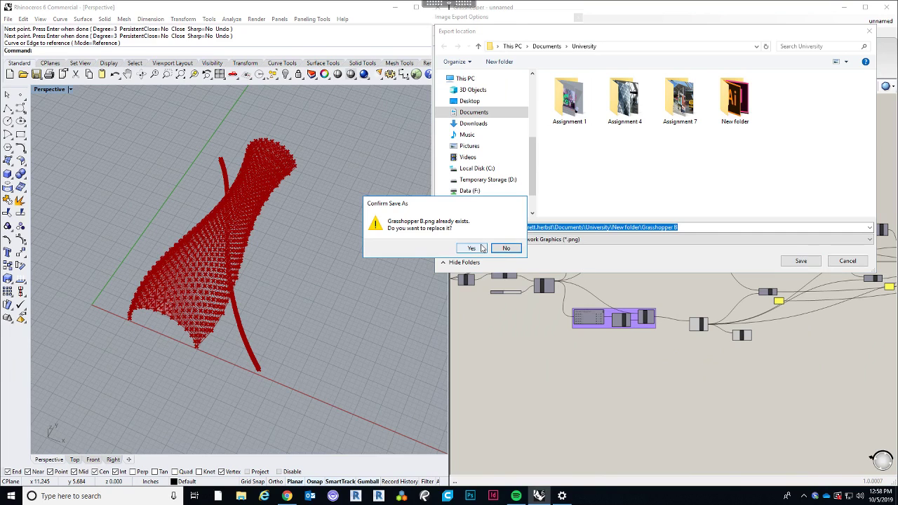
left_click(483, 247)
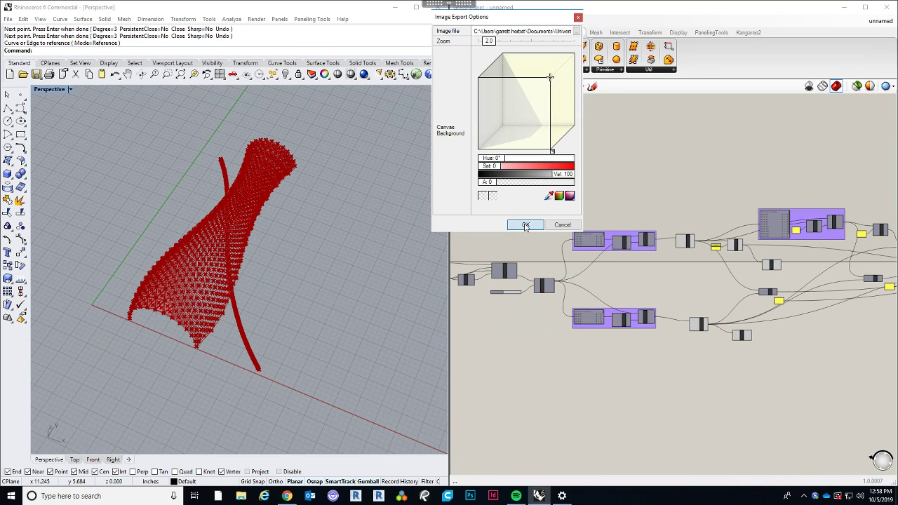
left_click(526, 225)
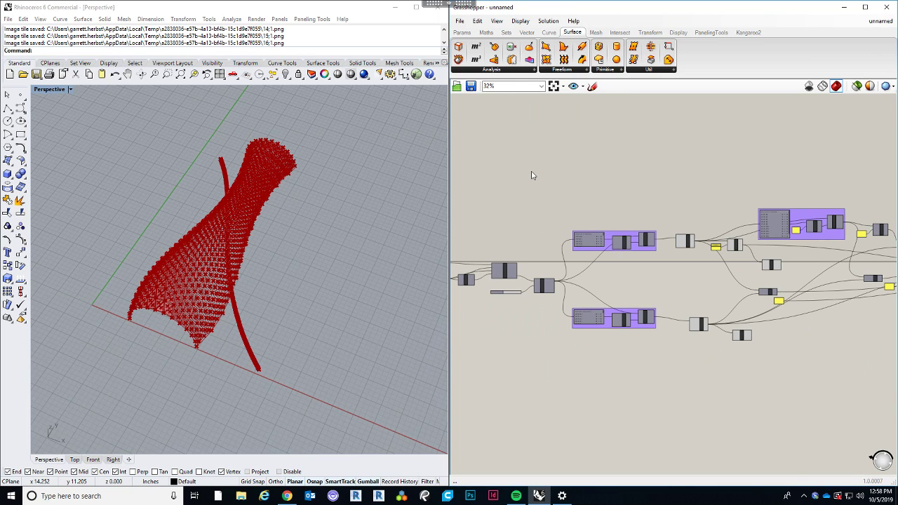
Examine the final paneled form in perspective, comparing the triangular panels near its base with those along the reference curve.
scroll(573, 176, "down", 3)
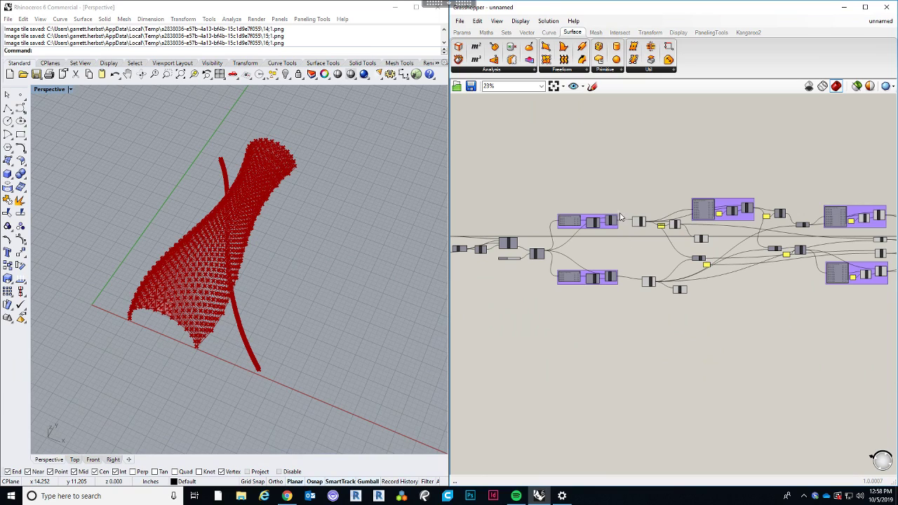
right_click_drag(170, 262, 192, 213)
scroll(213, 209, "up", 3)
scroll(260, 214, "down", 2)
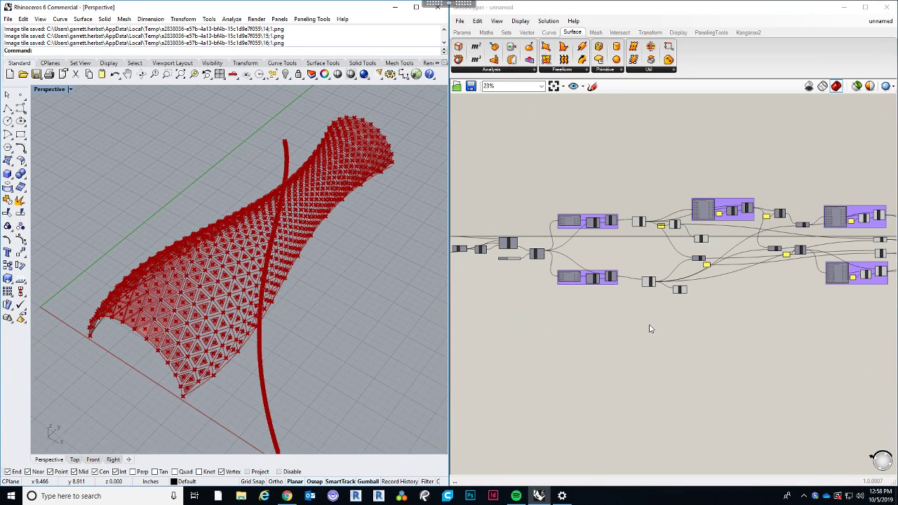
right_click_drag(650, 327, 636, 311)
right_click_drag(392, 323, 342, 328)
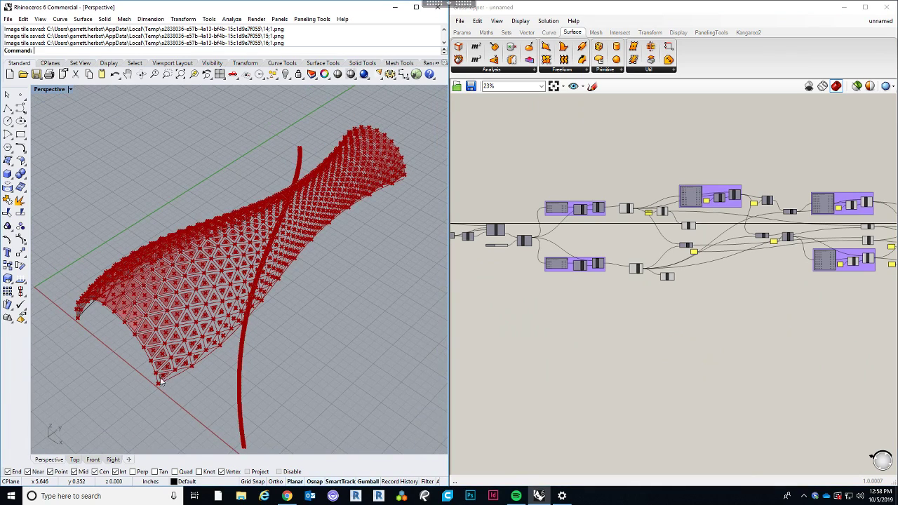
scroll(165, 381, "up", 2)
scroll(186, 376, "down", 1)
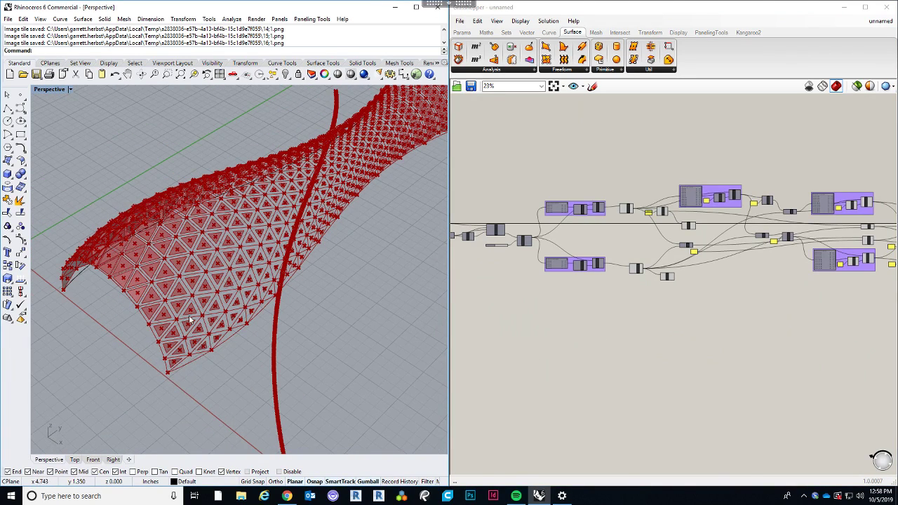
Move the two row PolyLine components to the far end of the definition, beneath the curve-distance components.
scroll(607, 326, "down", 3)
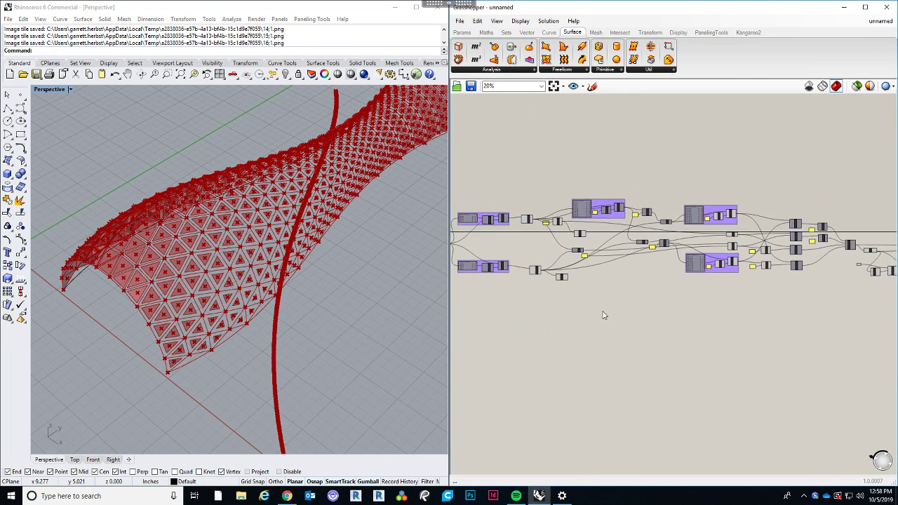
scroll(759, 297, "up", 2)
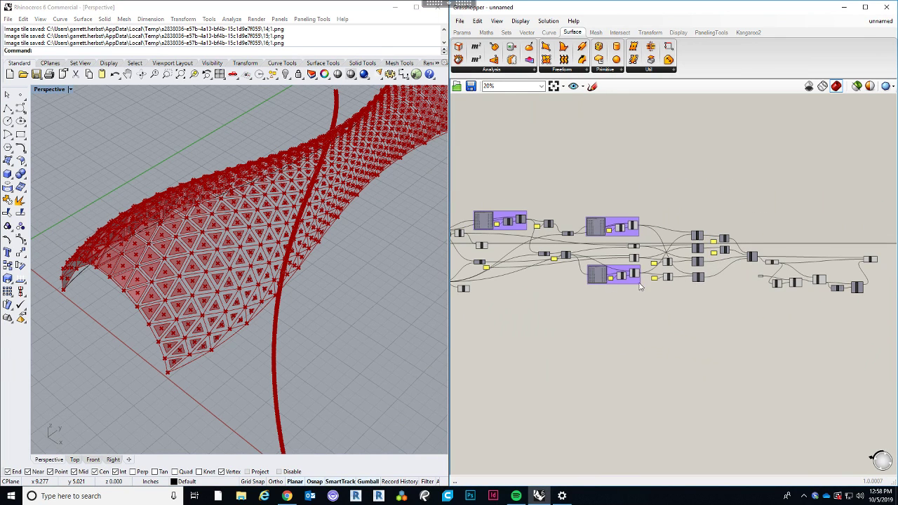
scroll(470, 244, "up", 5)
scroll(517, 257, "down", 5)
left_click_drag(517, 257, 875, 352)
left_click_drag(497, 303, 836, 360)
left_click(831, 320)
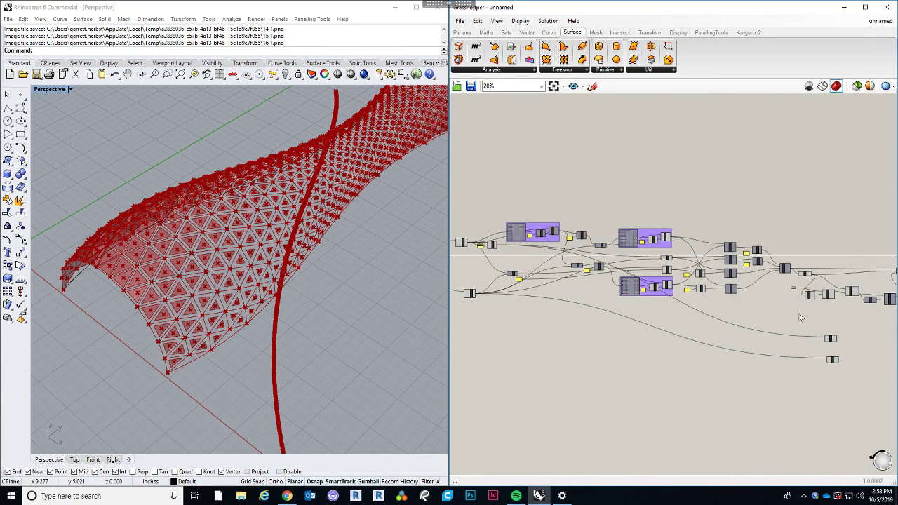
Turn off the preview of all components upstream of the curve-distance section, excluding the two row PolyLine components.
scroll(793, 316, "down", 5)
left_click_drag(779, 306, 552, 224)
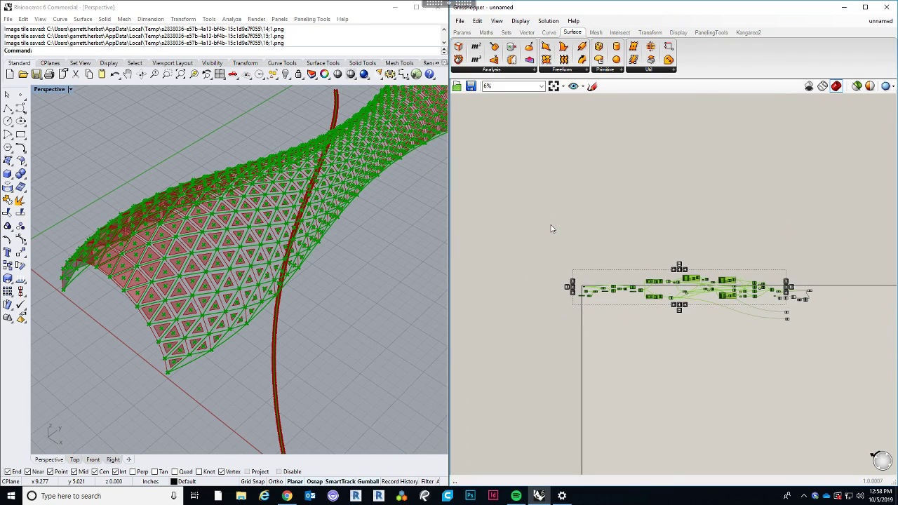
middle_click(570, 224)
left_click(592, 190)
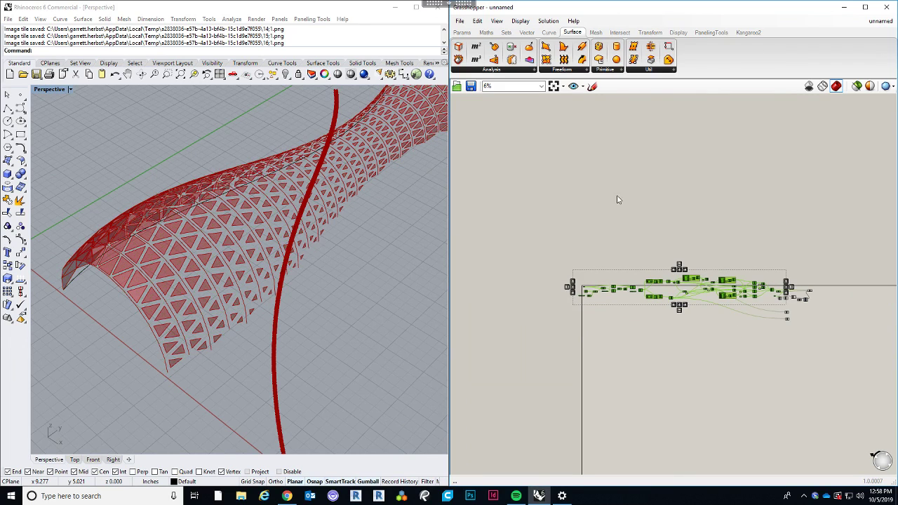
left_click(618, 199)
Turn the preview back on for the two Tree Branch components, the Line and the Cull Index that feed the Edge Surface components.
right_click_drag(324, 232, 350, 254)
scroll(781, 289, "up", 6)
scroll(709, 337, "up", 3)
right_click_drag(709, 337, 750, 342)
scroll(642, 290, "up", 4)
scroll(623, 288, "down", 2)
right_click_drag(576, 294, 627, 296)
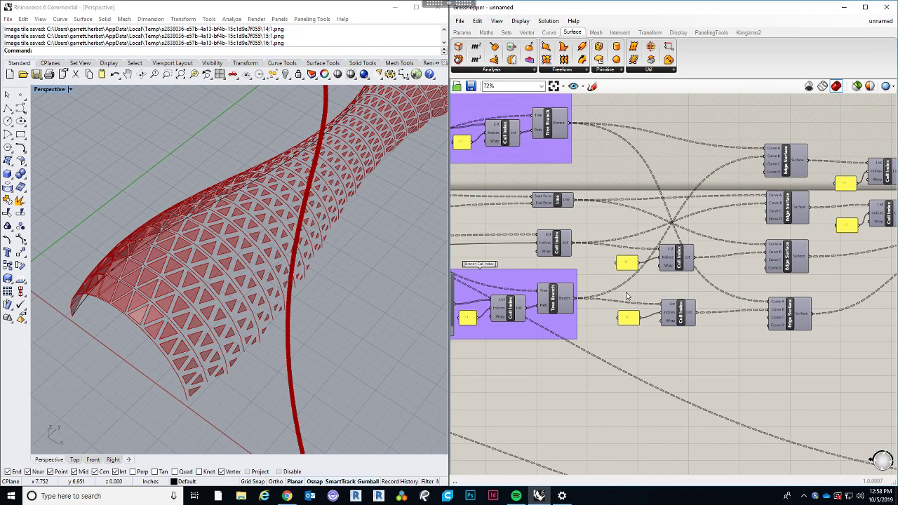
left_click_drag(579, 343, 536, 139)
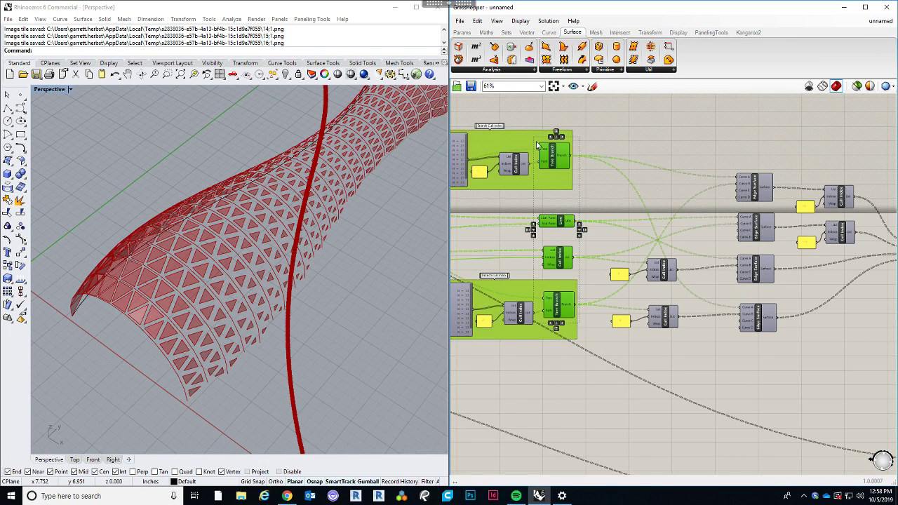
middle_click(537, 142)
left_click(554, 127)
left_click(643, 133)
Turn off the preview of the reference Curve, List Length and Divide Curve components.
right_click_drag(354, 300, 393, 326)
scroll(728, 353, "down", 5)
right_click_drag(727, 353, 554, 323)
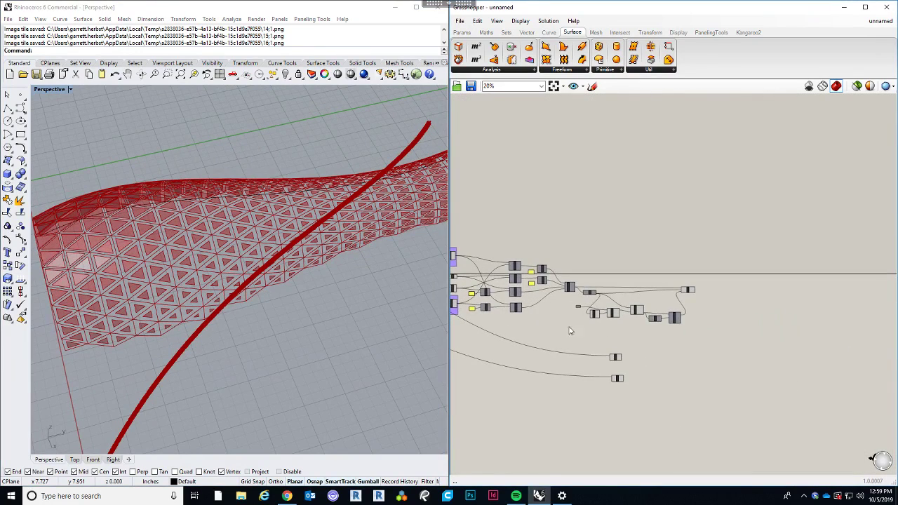
scroll(708, 311, "up", 3)
left_click(697, 278)
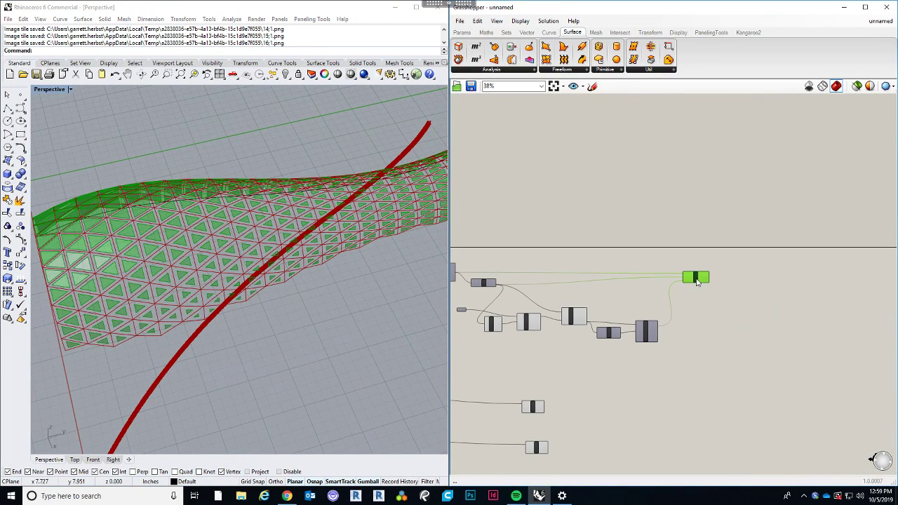
scroll(541, 320, "up", 3)
right_click_drag(553, 342, 655, 347)
left_click_drag(661, 393, 489, 299)
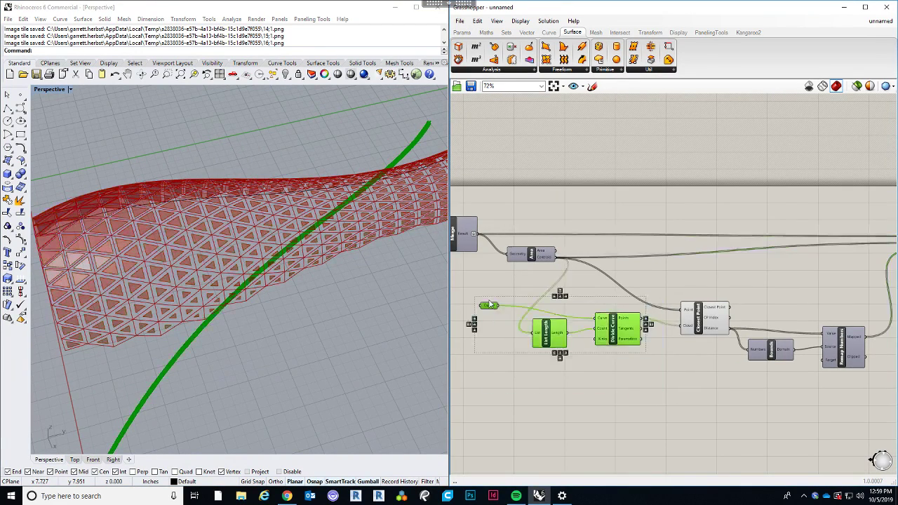
middle_click(489, 300)
left_click(518, 273)
left_click(395, 306)
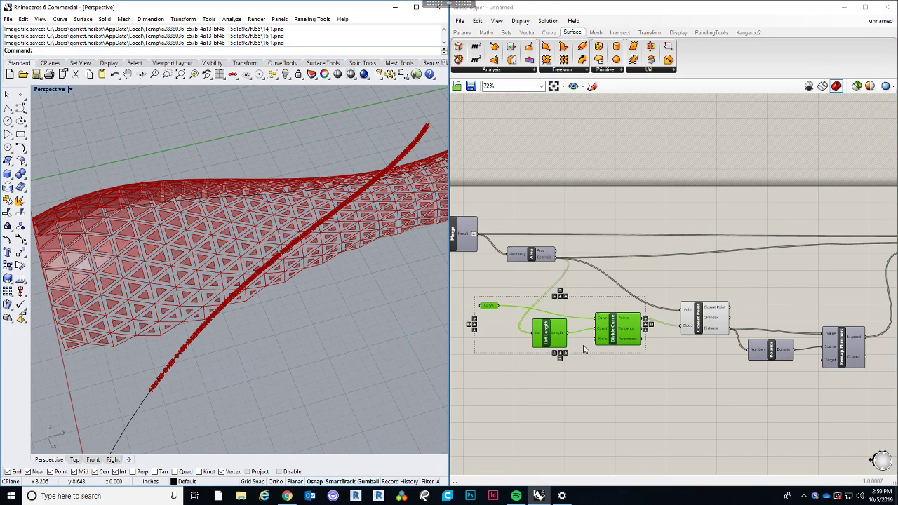
Hide the Closest Point component's preview points along the reference curve.
left_click_drag(724, 369, 676, 290)
middle_click(677, 290)
left_click(705, 261)
left_click(309, 291)
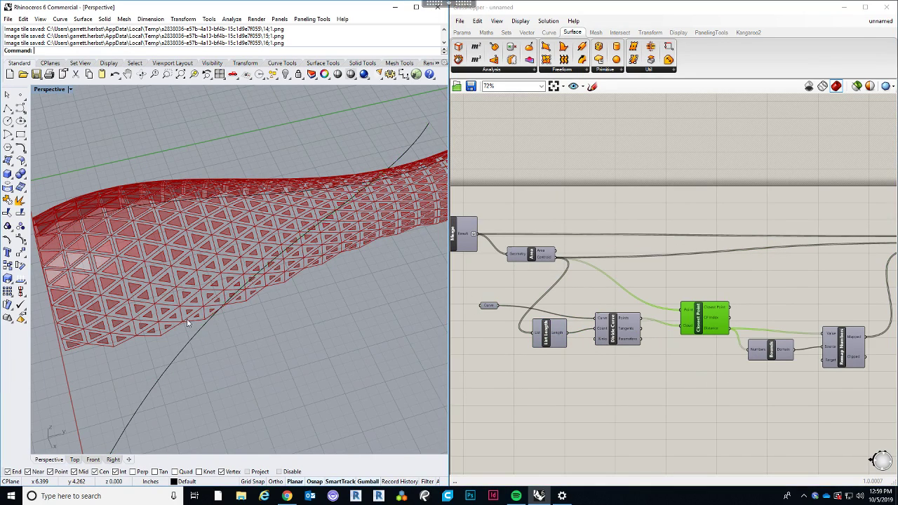
Examine the cleaned-up paneled form and its reference curve from a distance and up close in perspective.
scroll(270, 289, "down", 5)
right_click_drag(252, 287, 291, 295)
scroll(294, 244, "up", 5)
scroll(292, 295, "down", 3)
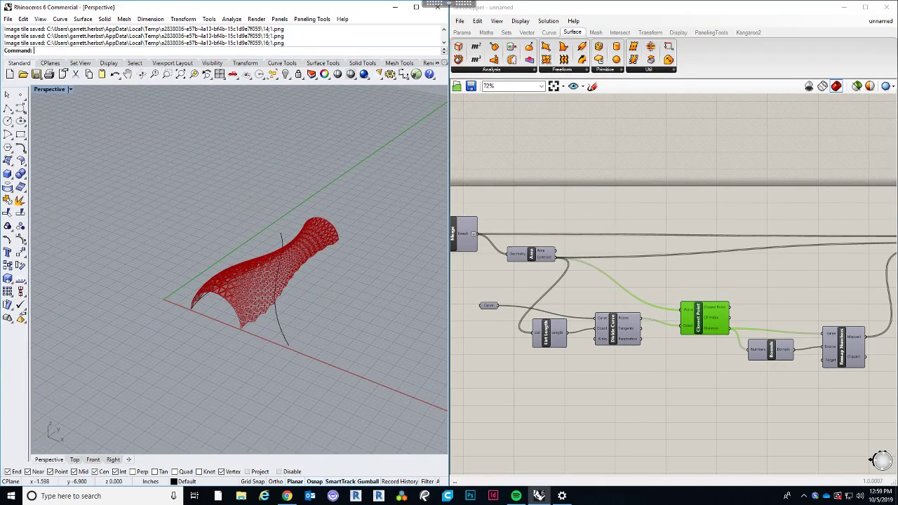
right_click_drag(304, 313, 286, 330)
scroll(309, 329, "up", 4)
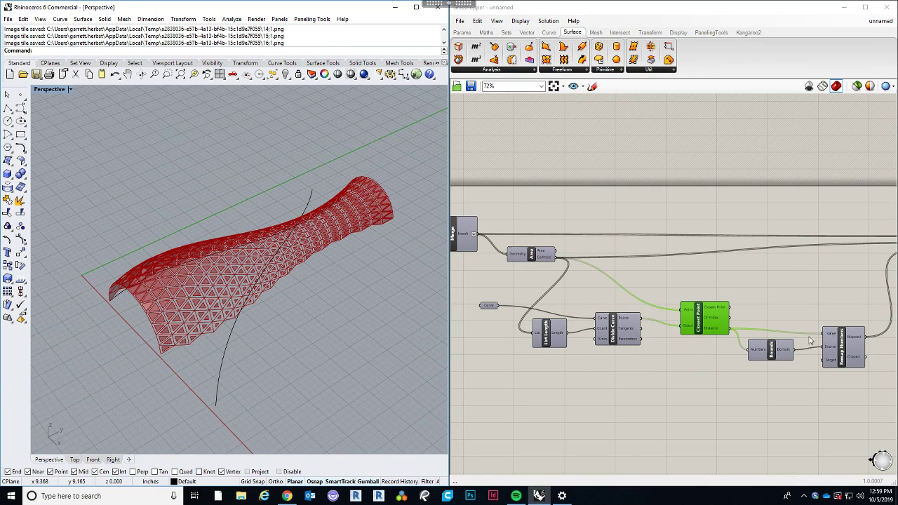
left_click(878, 492)
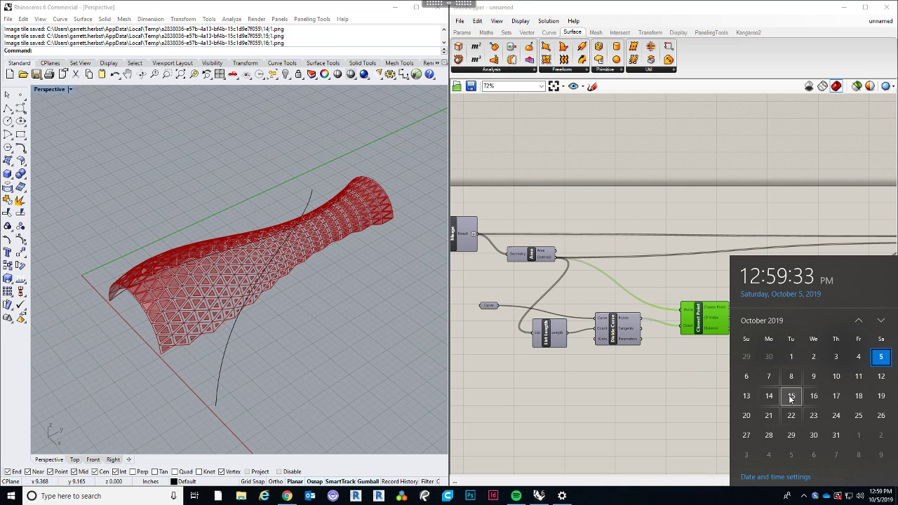
left_click(369, 342)
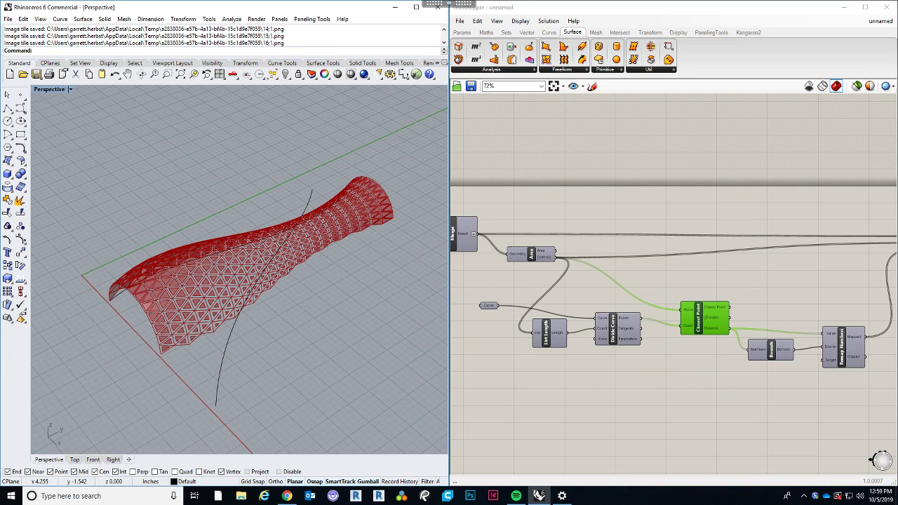